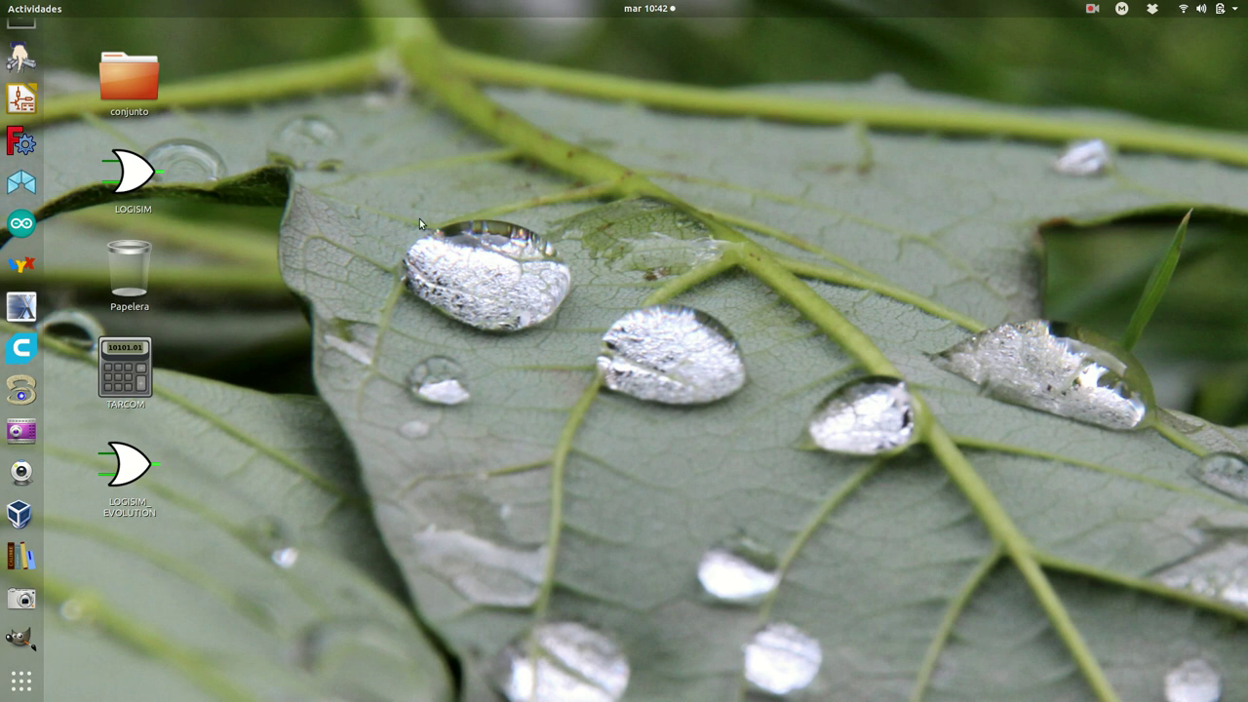
Launch FreeCAD 0.18.3 from the Ubuntu dock and wait for its start page.
left_click(21, 142)
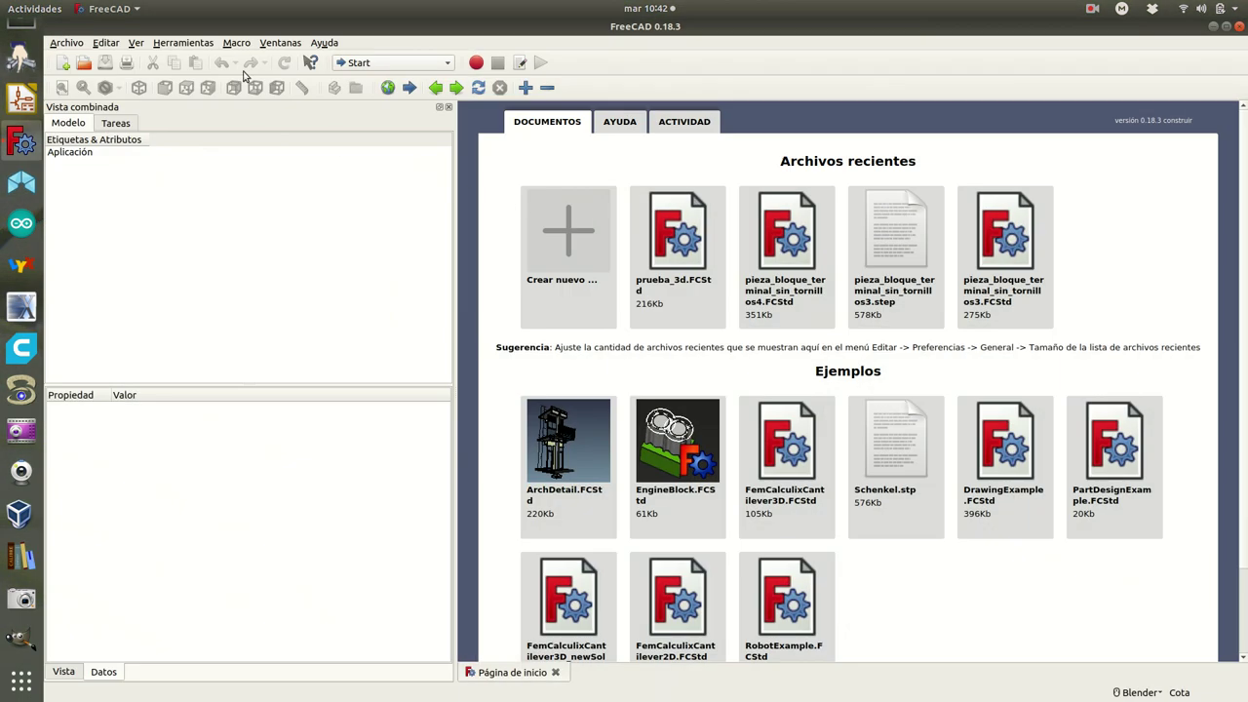
Find kicadStepUpMod in the Addon manager and start installing it.
left_click(184, 46)
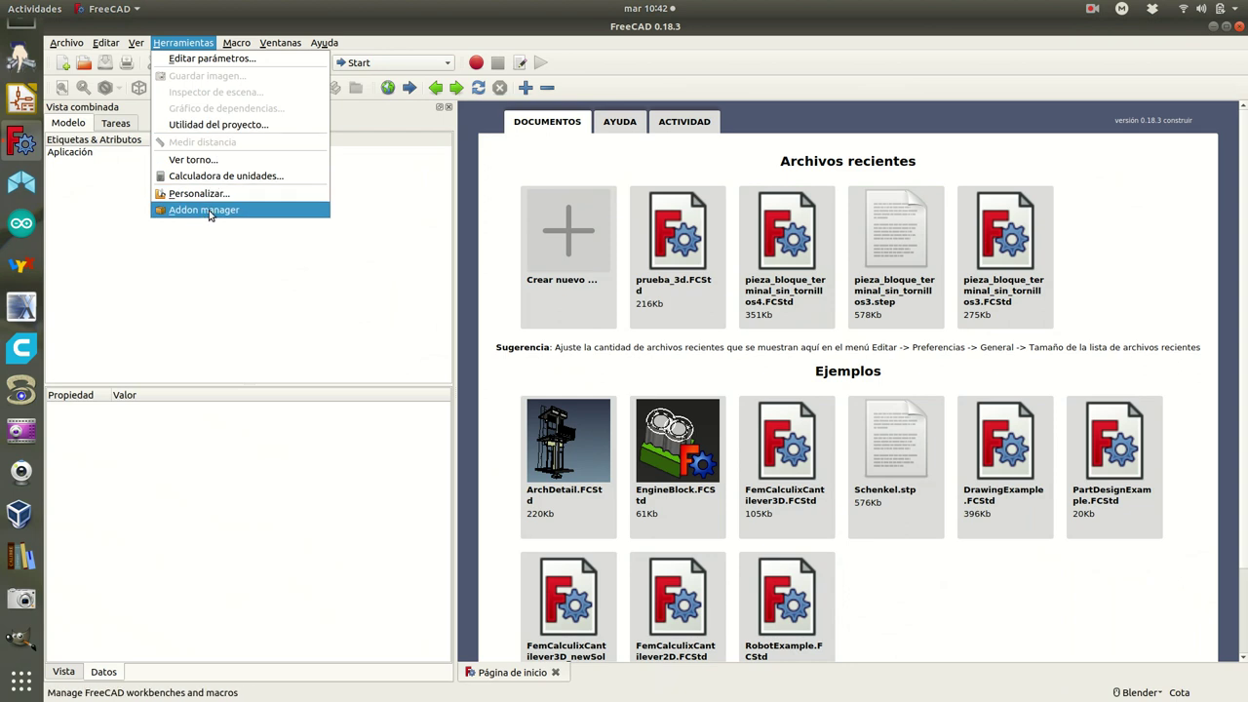
left_click(207, 210)
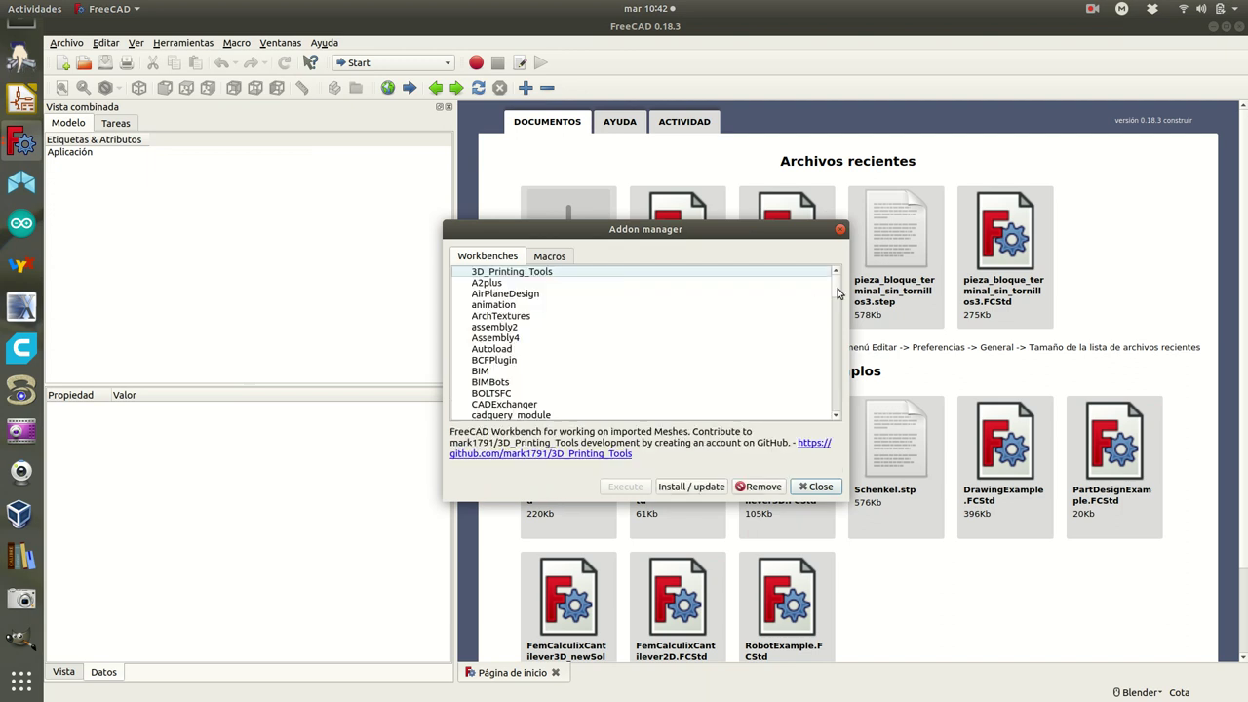
scroll(611, 317, "down", 2)
scroll(611, 318, "down", 2)
scroll(611, 318, "down", 2)
scroll(611, 318, "down", 1)
scroll(611, 318, "down", 2)
scroll(611, 318, "down", 2)
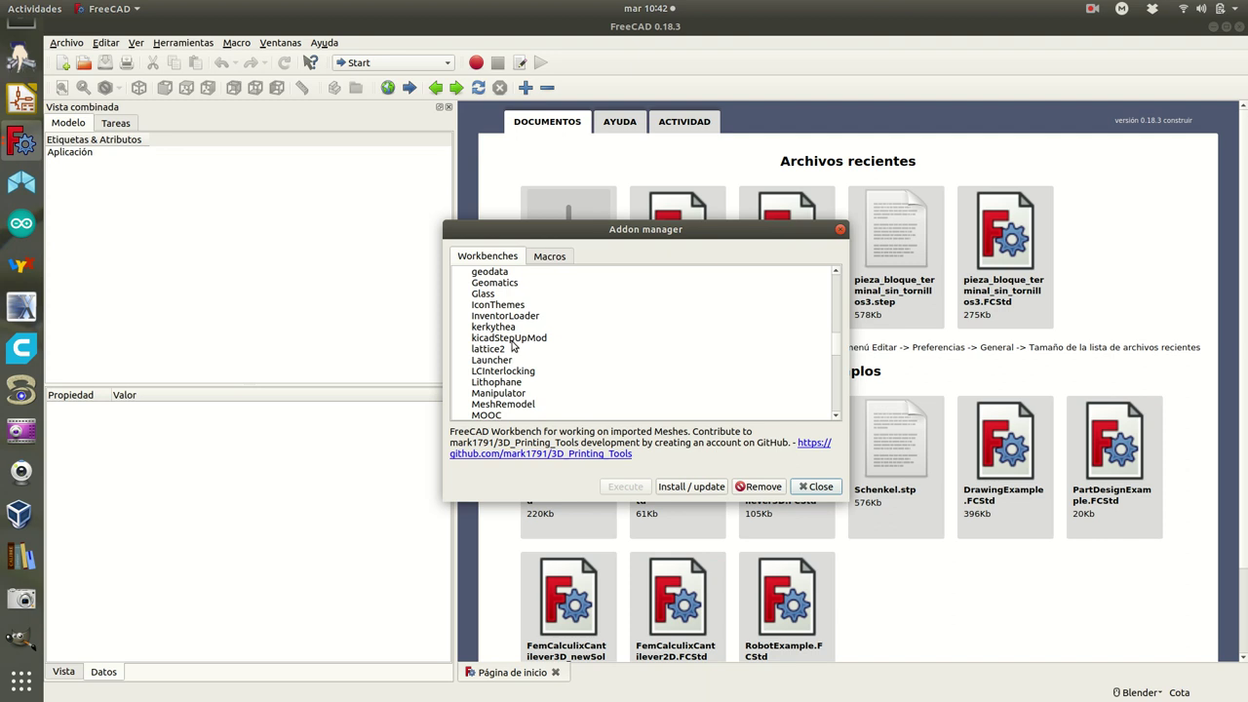
left_click(510, 338)
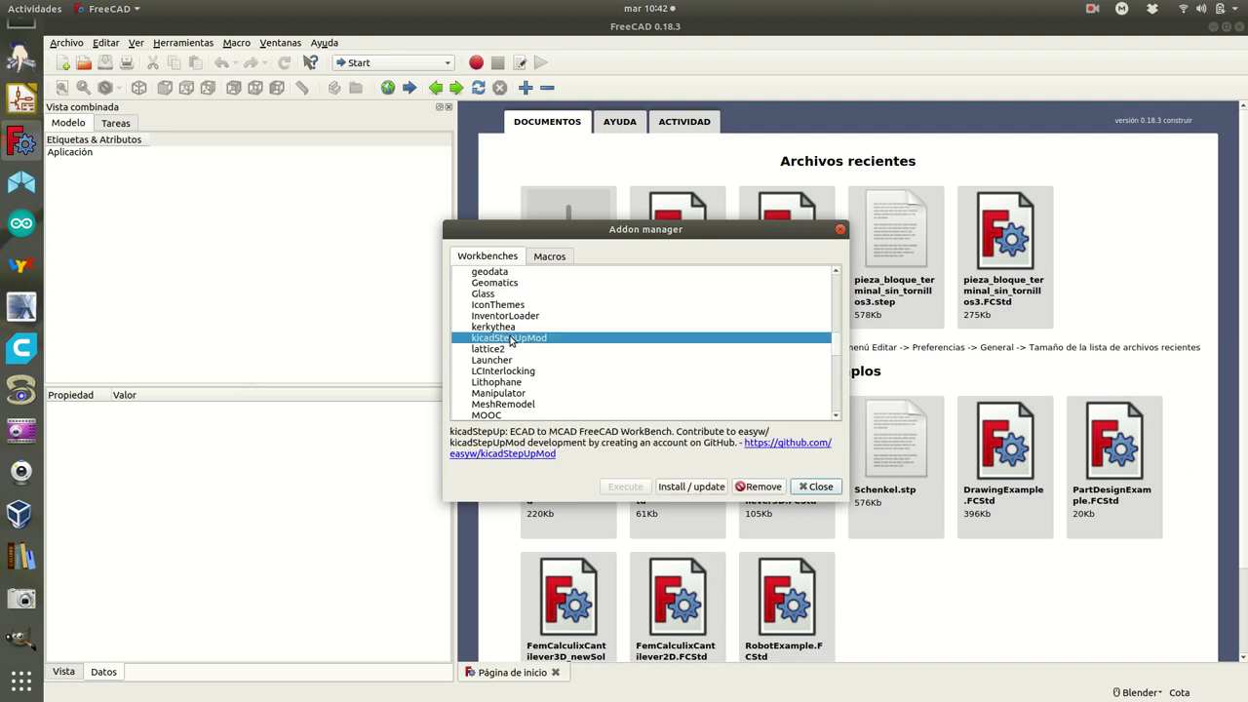
left_click(700, 486)
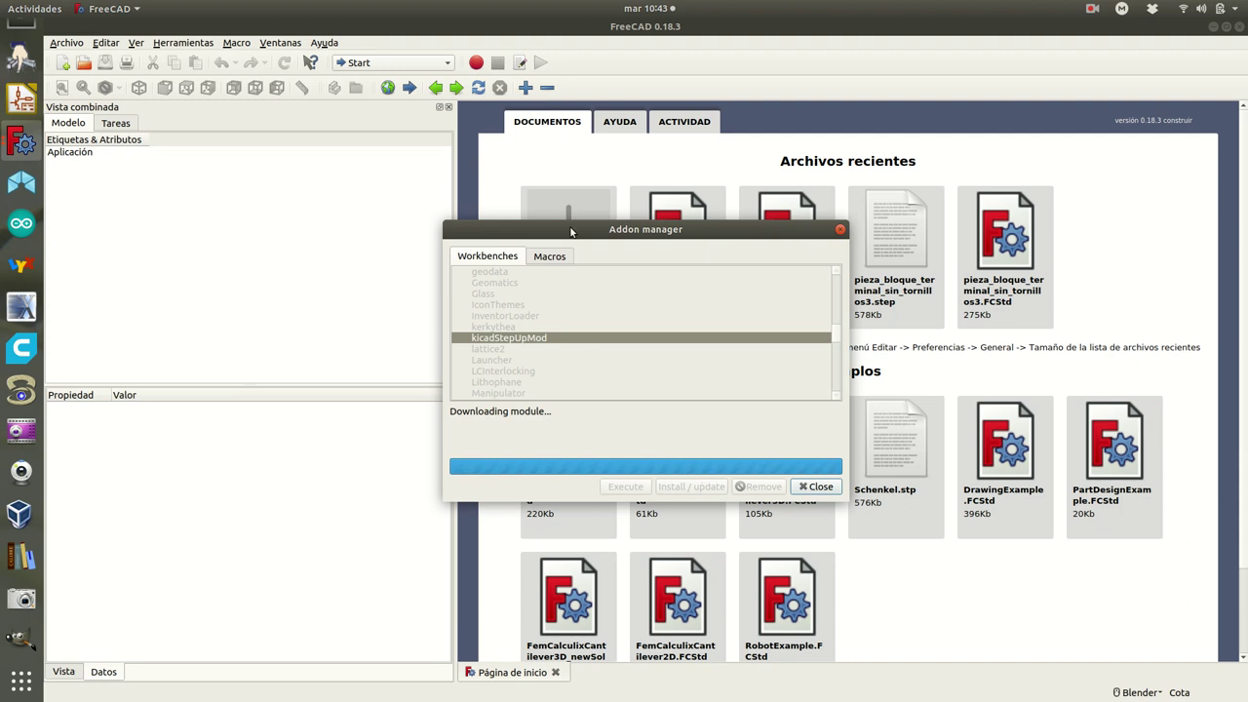
left_click_drag(569, 228, 596, 228)
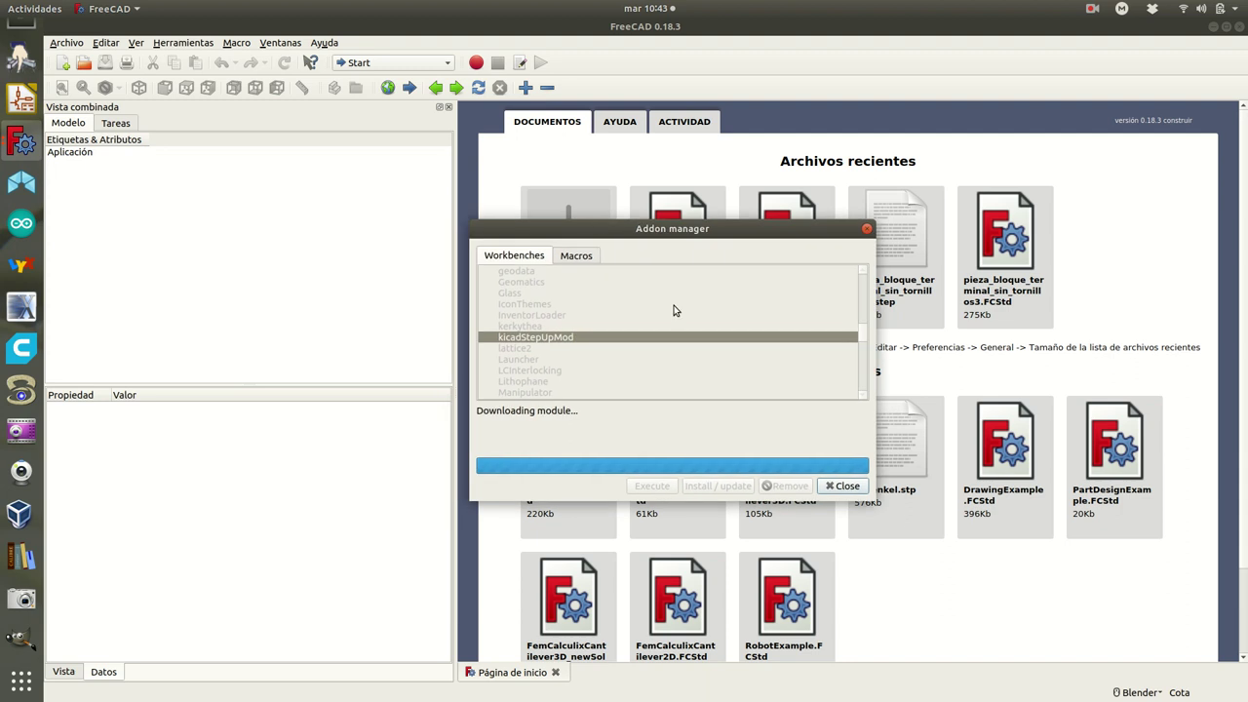
mouse_move(21, 82)
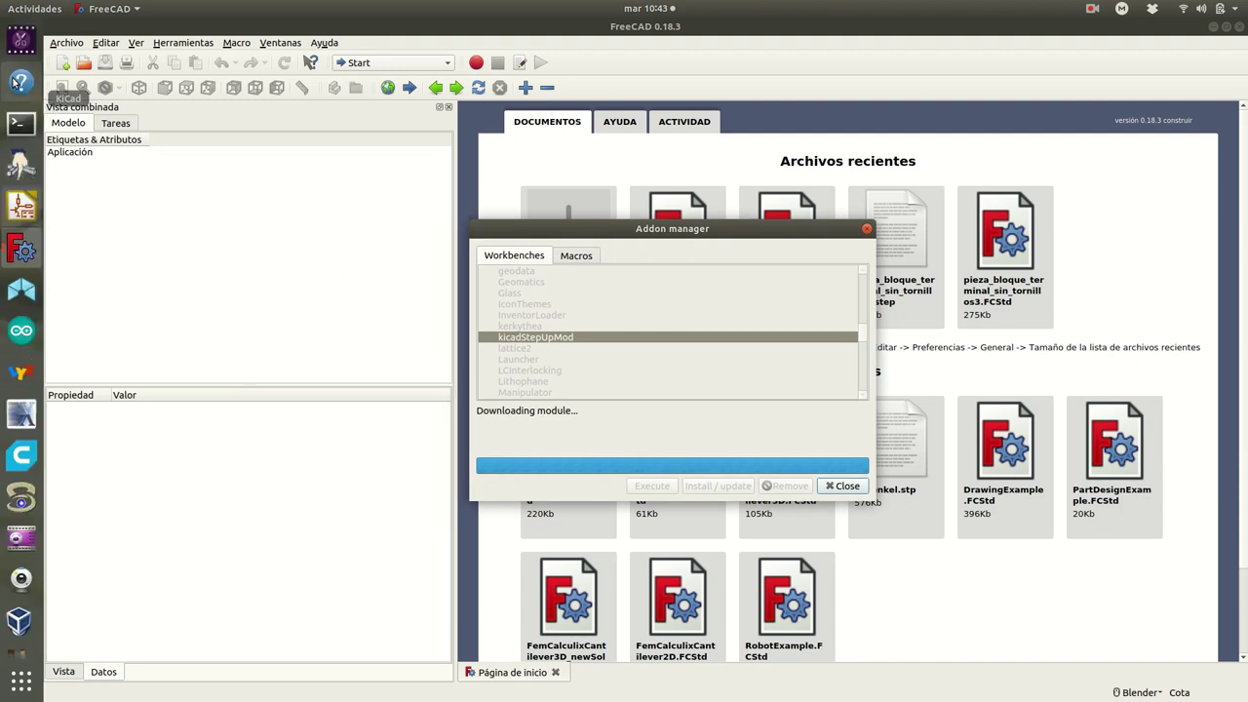
left_click(20, 39)
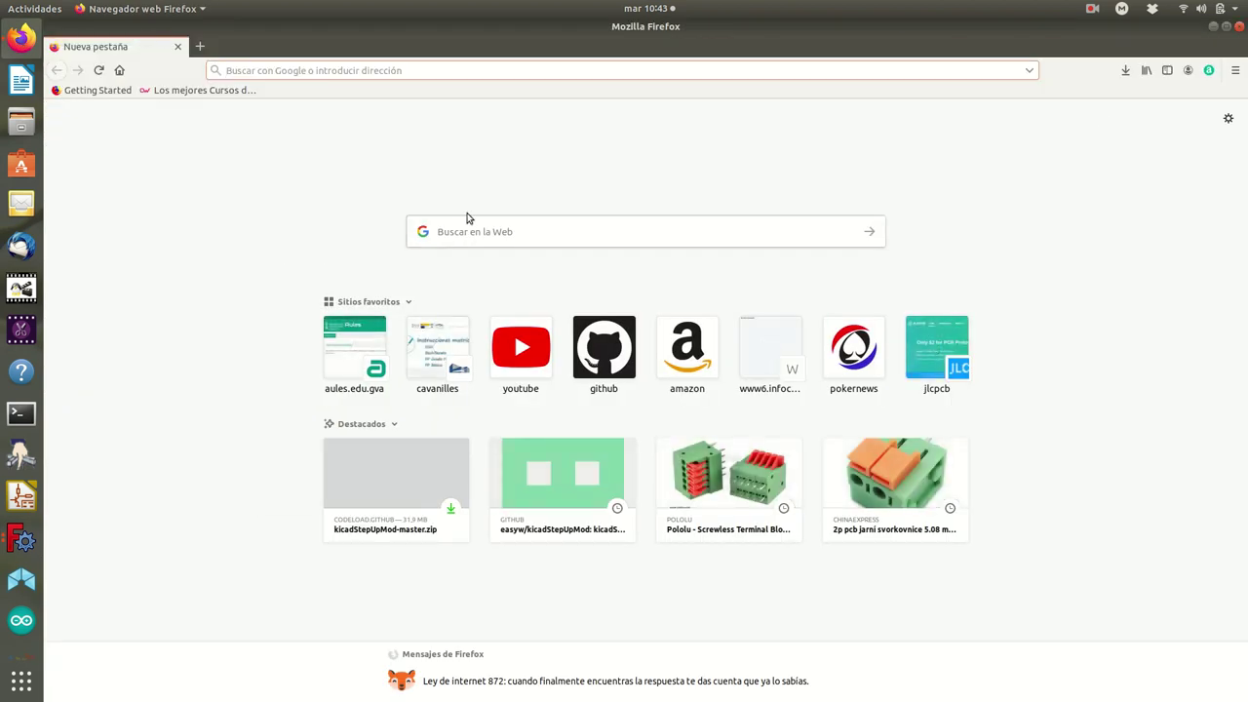
left_click(470, 227)
type("ddd")
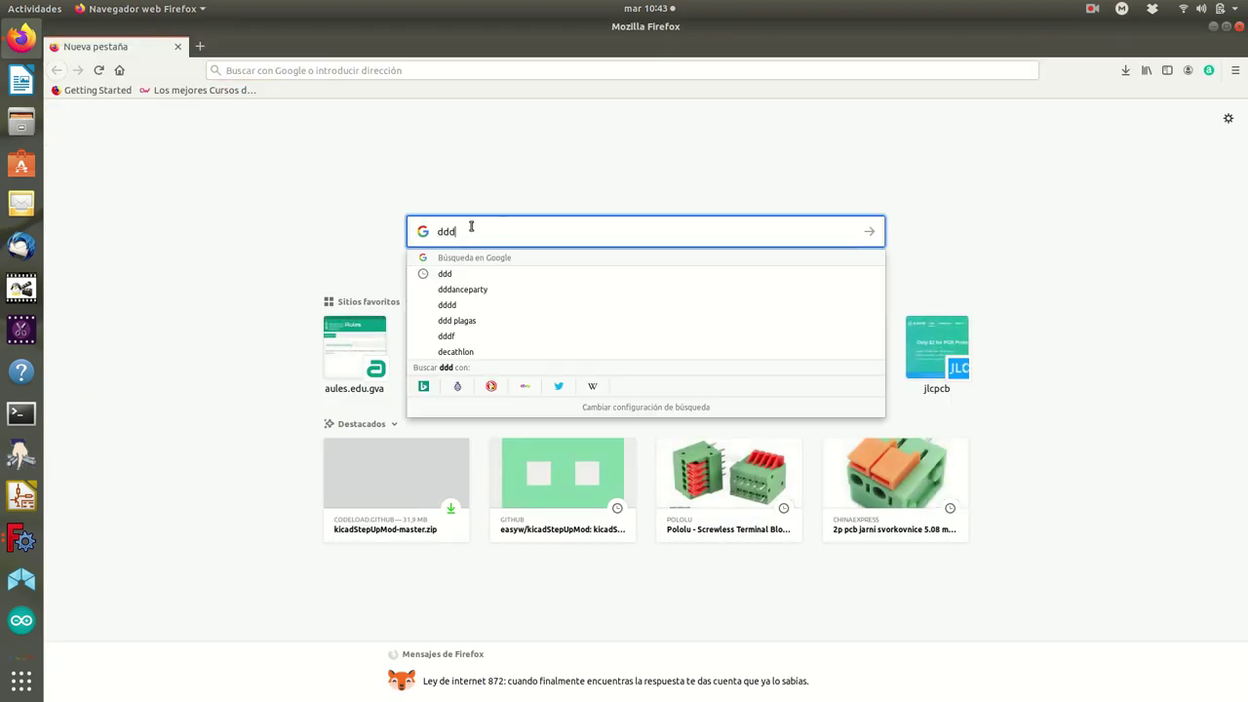
key("Return")
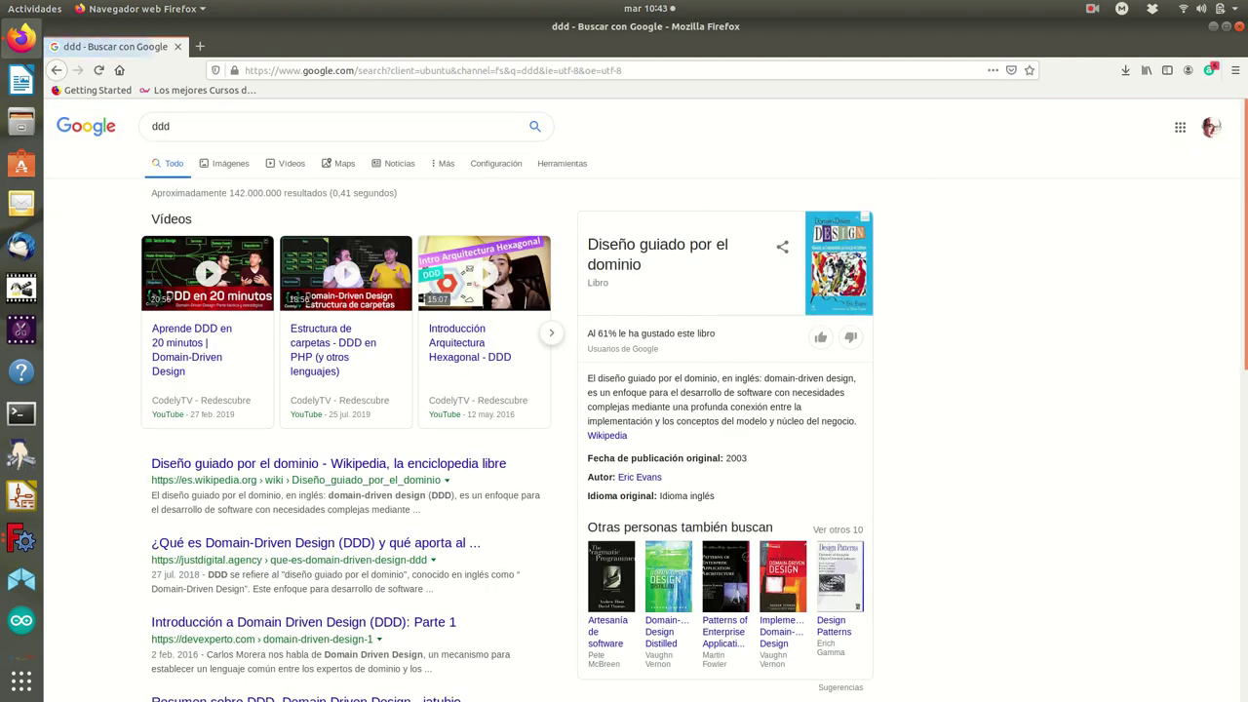
left_click(1240, 26)
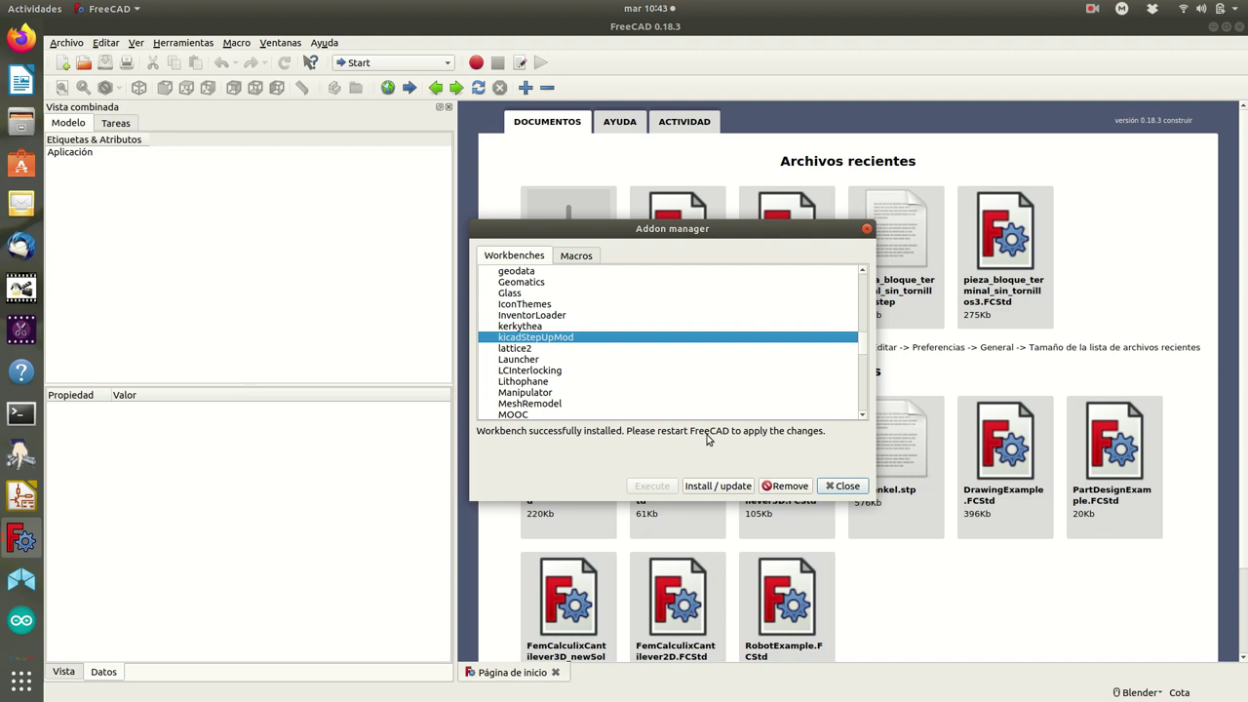
Close the Addon manager, acknowledge the restart notice, and relaunch FreeCAD.
left_click(844, 485)
left_click(785, 389)
left_click(1239, 27)
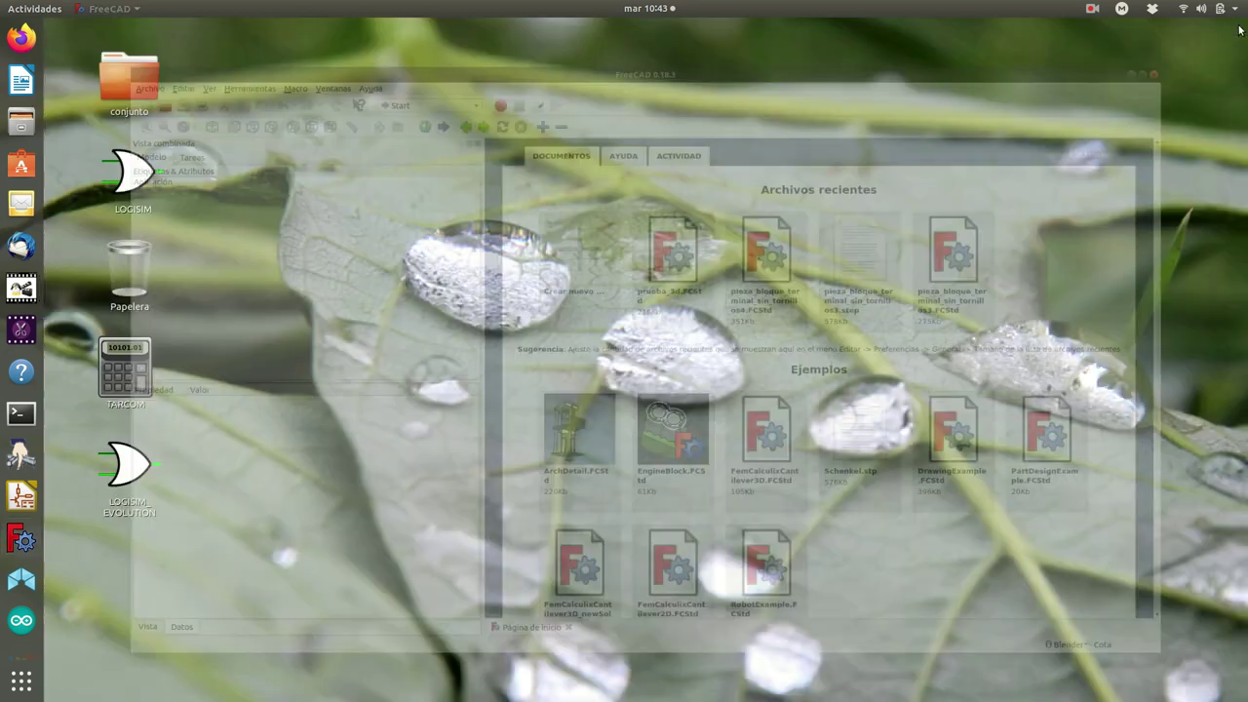
left_click(21, 539)
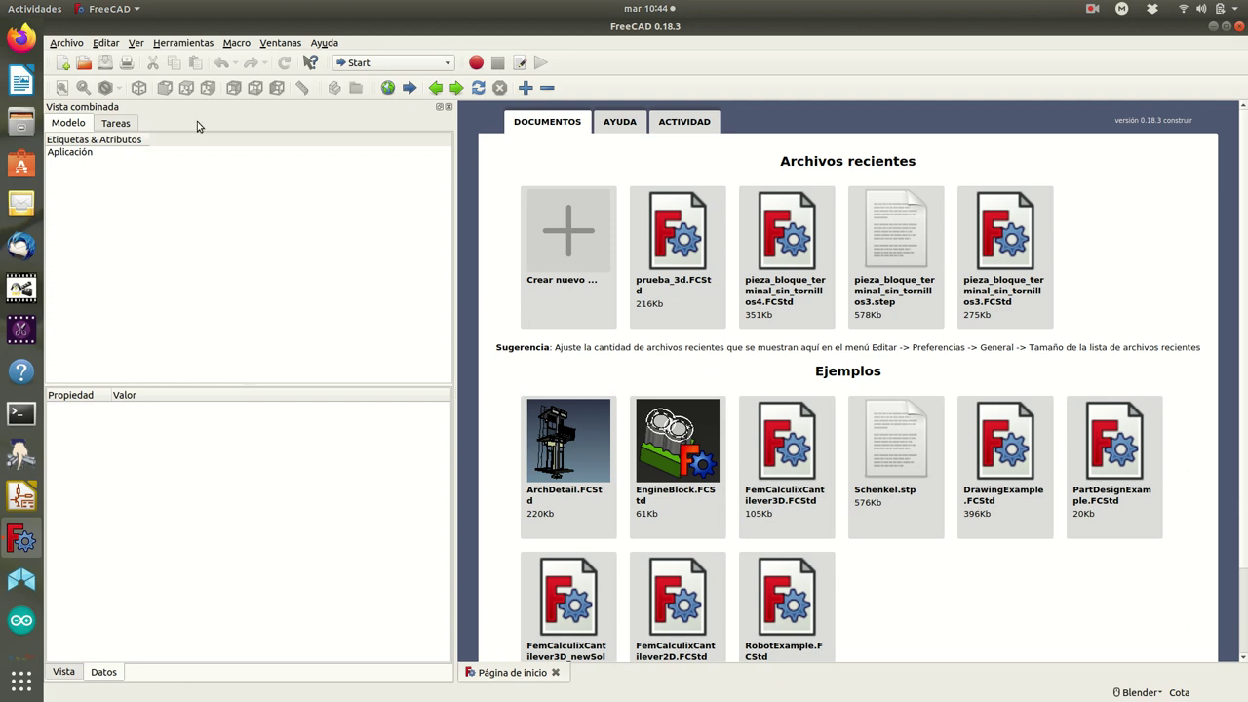
Open pieza_bloque_terminal_sin_tornillos4.FCStd from the Documentos/freecad folder.
left_click(66, 44)
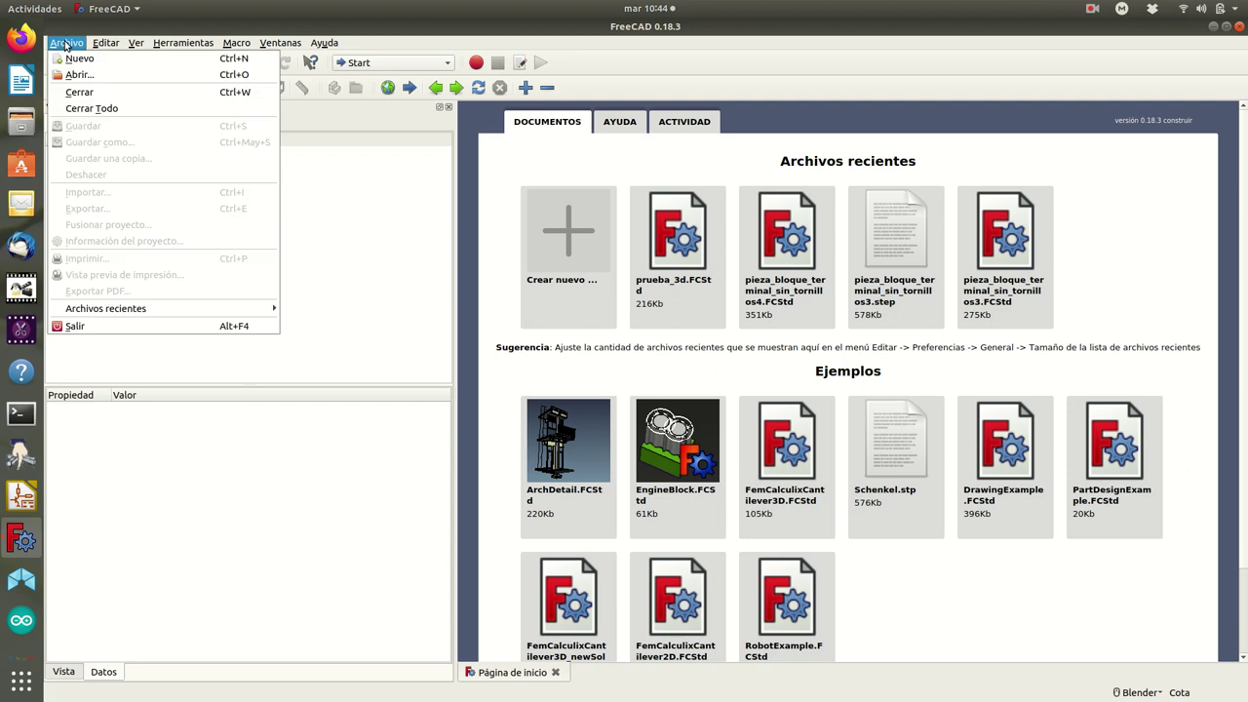
left_click(78, 75)
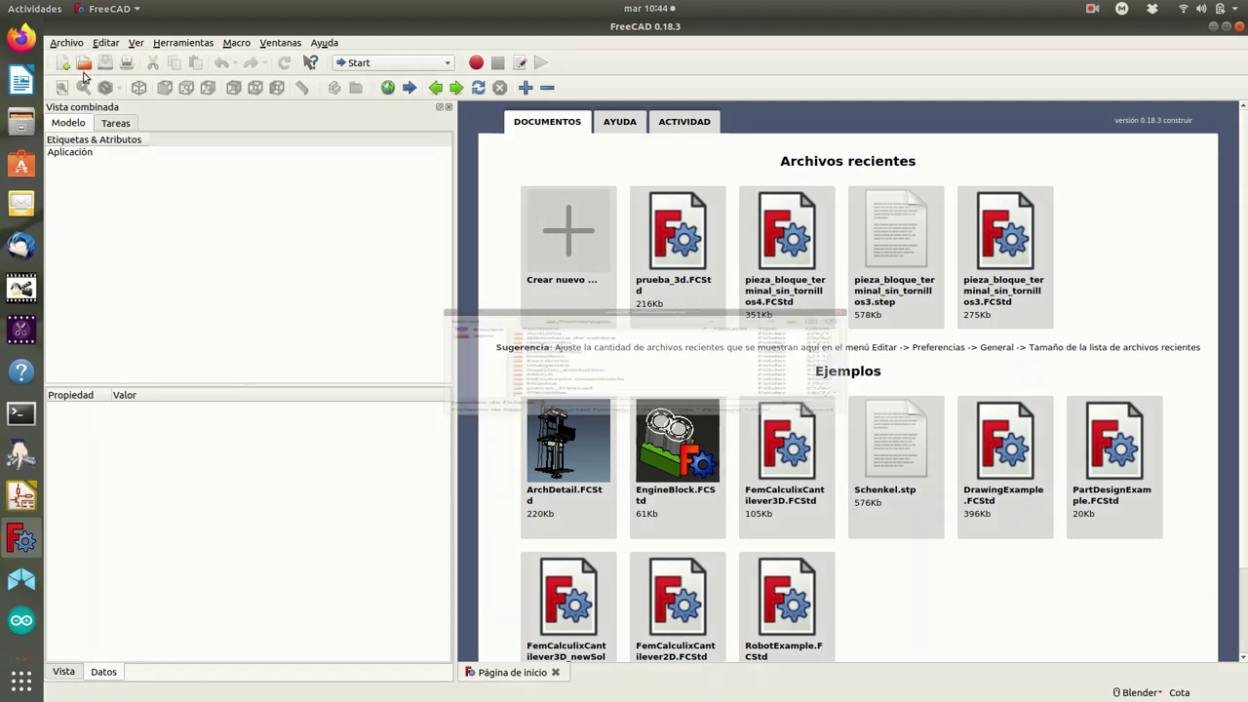
double_click(553, 332)
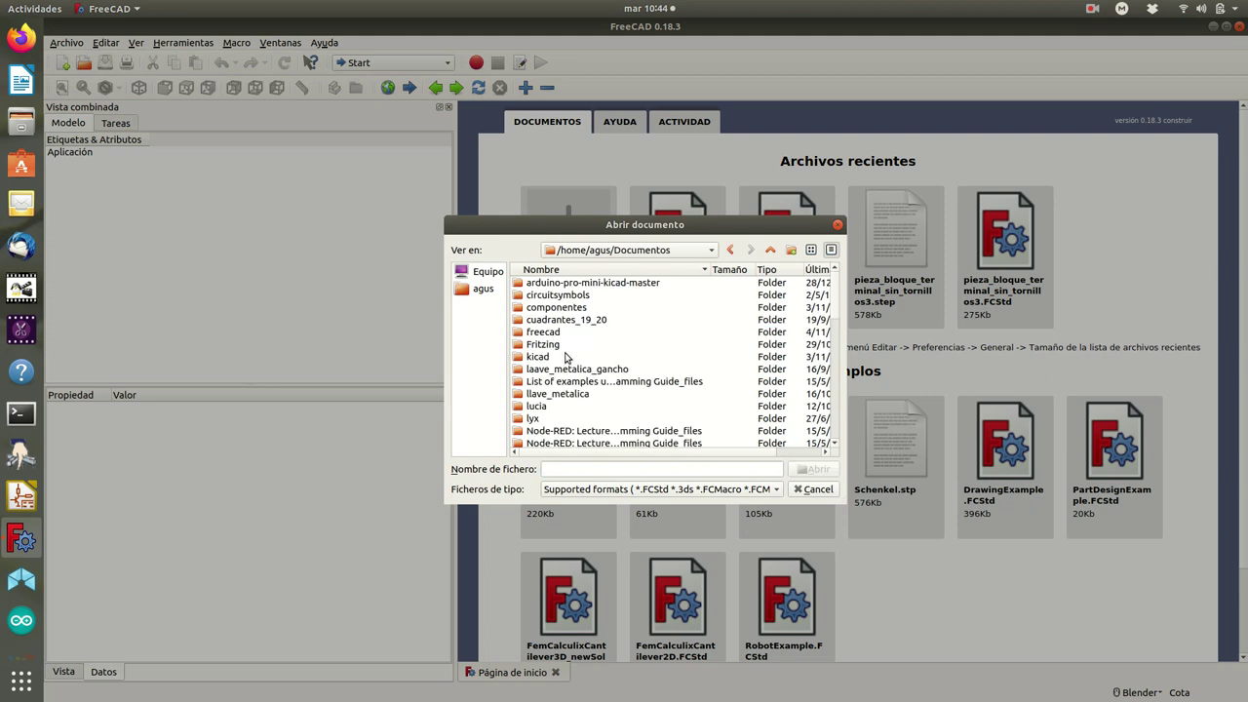
double_click(540, 333)
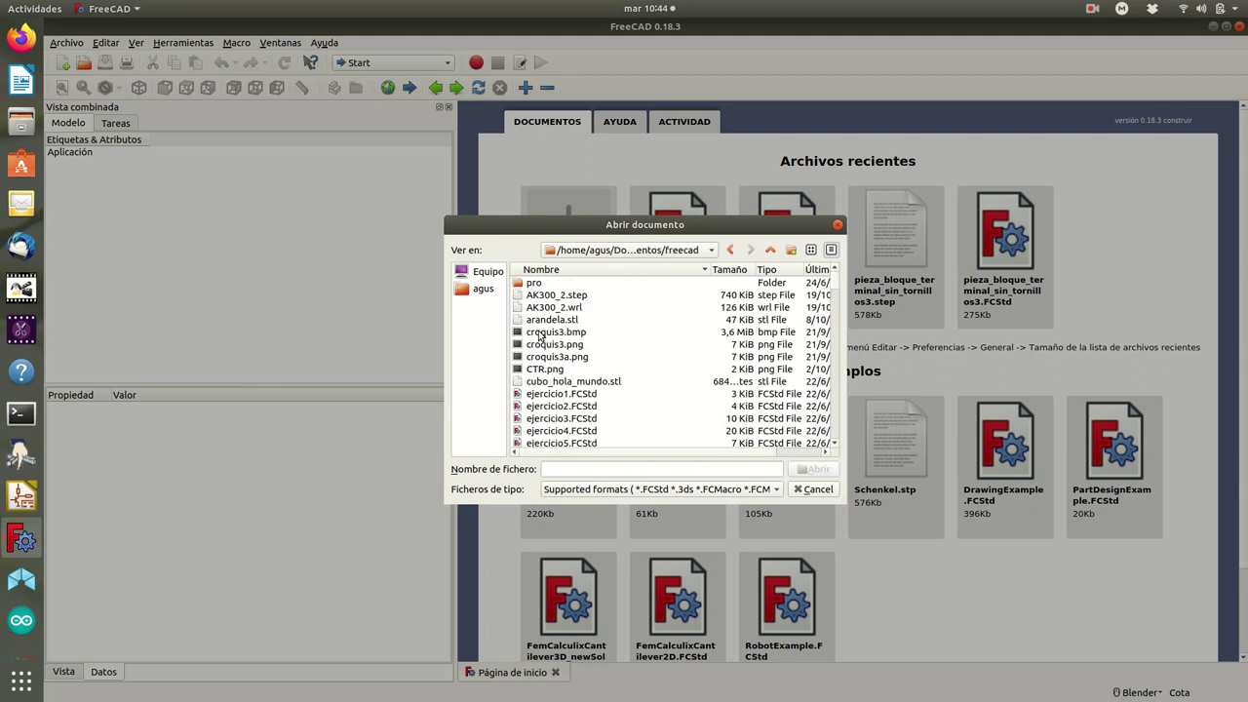
scroll(668, 353, "down", 4)
scroll(668, 351, "down", 10)
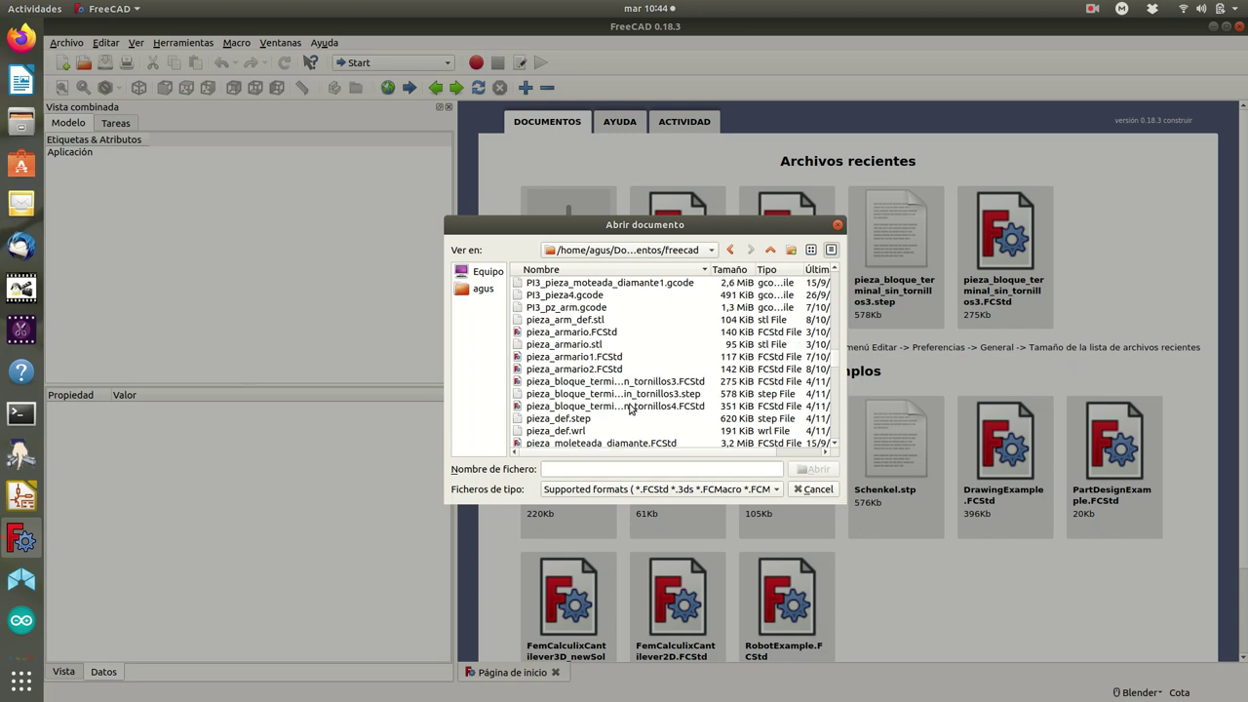
left_click(630, 409)
double_click(629, 407)
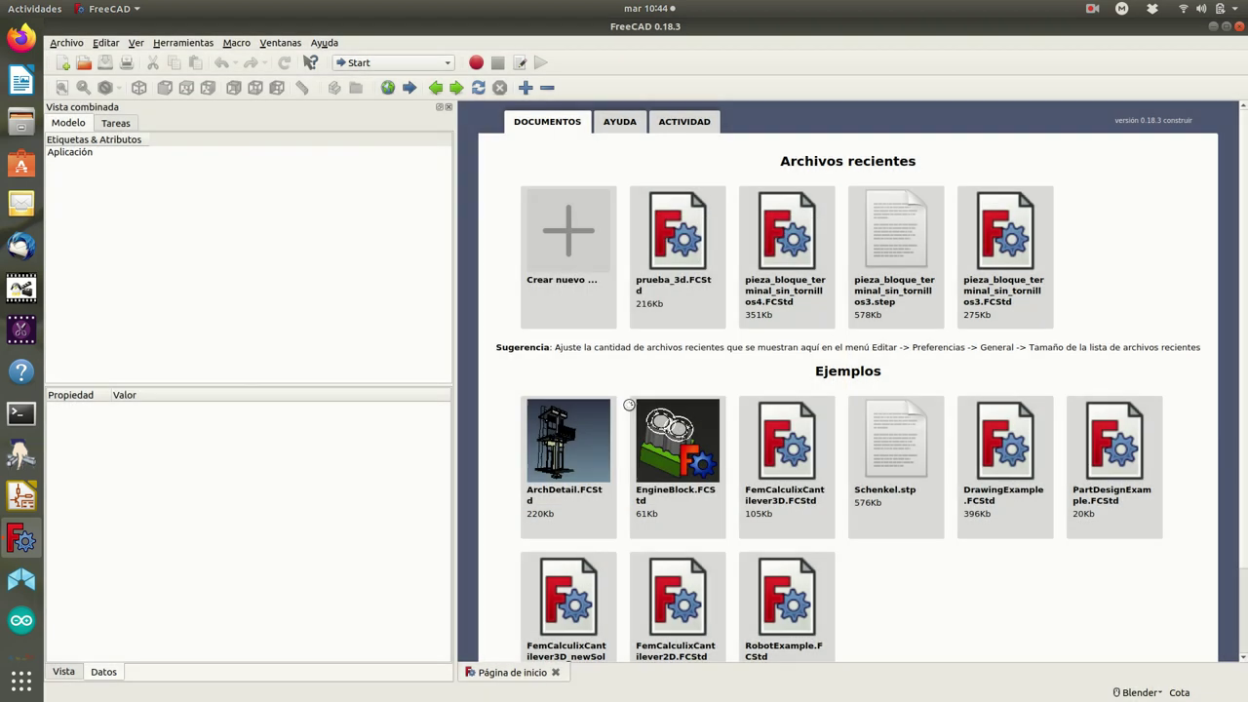
scroll(328, 295, "down", 1)
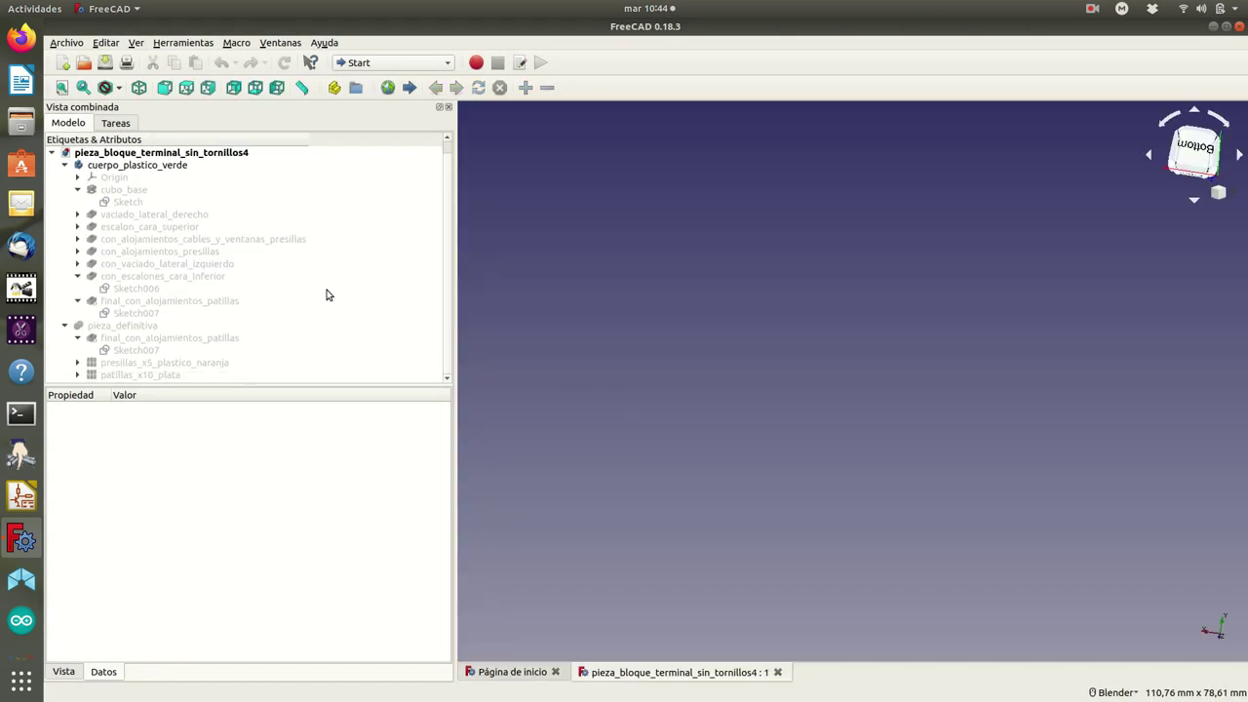
Show the 14 mm cubo_base pad as a block in the 3D view.
scroll(326, 307, "up", 1)
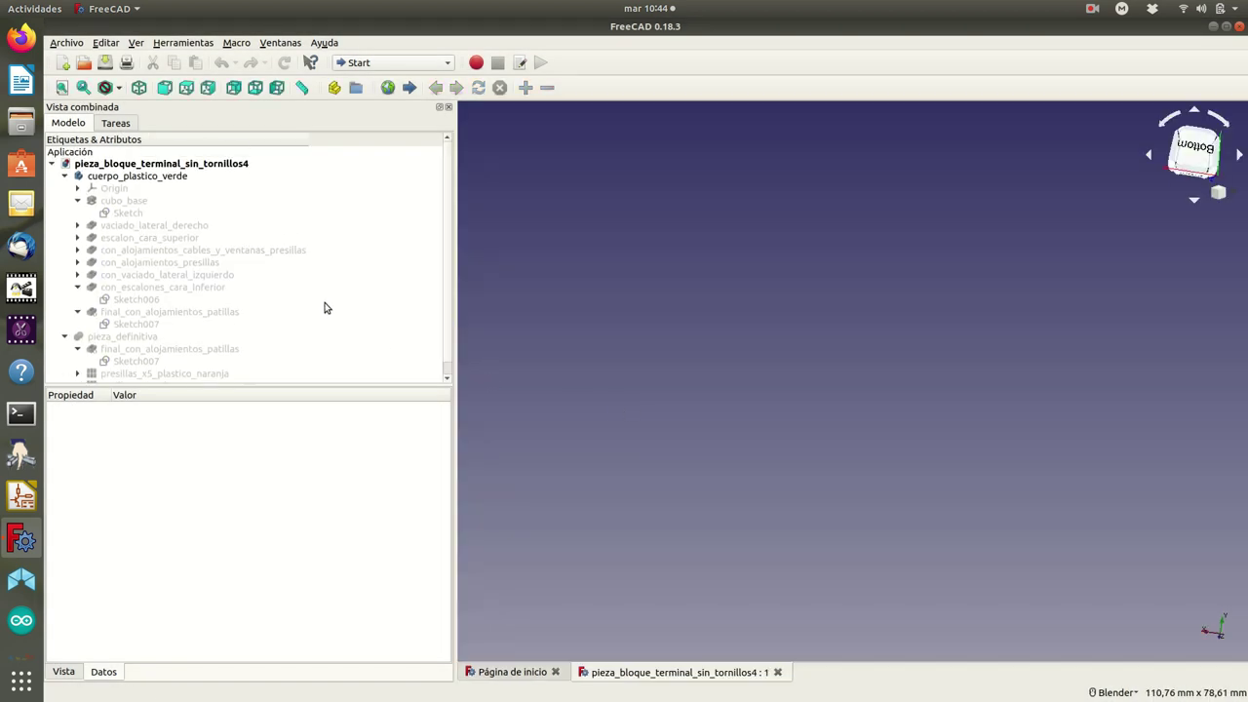
scroll(326, 308, "down", 1)
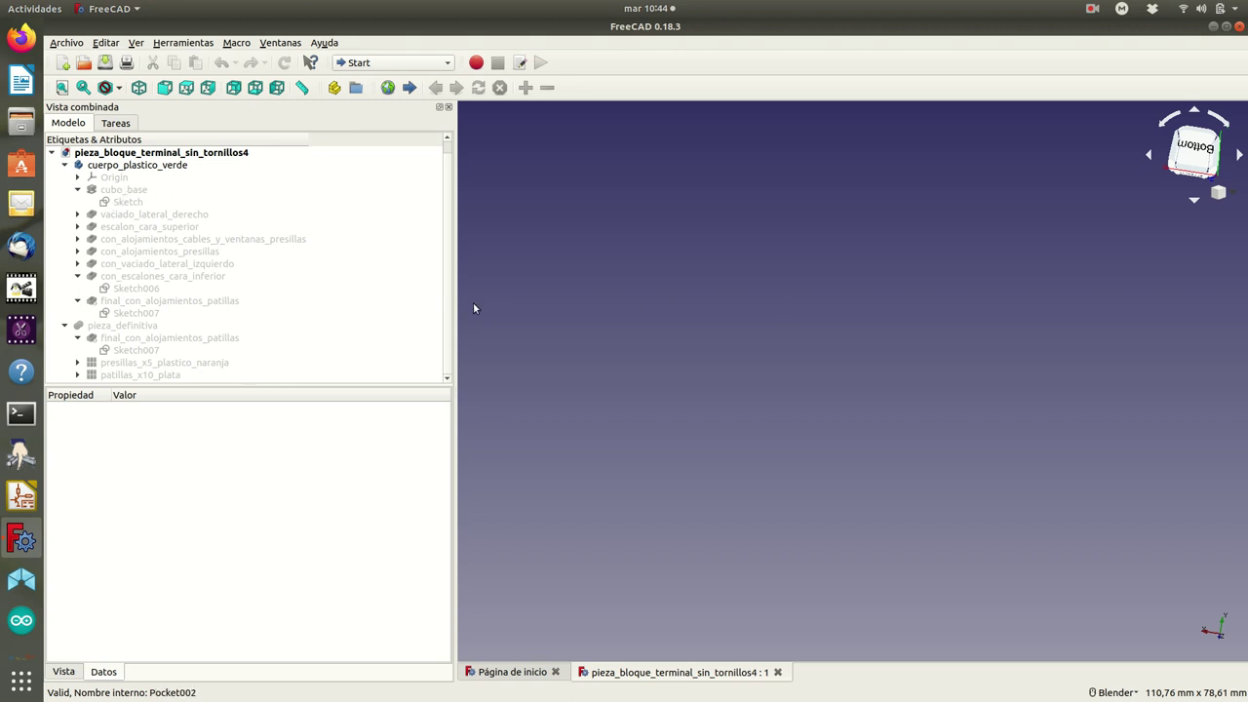
left_click(121, 191)
key("space")
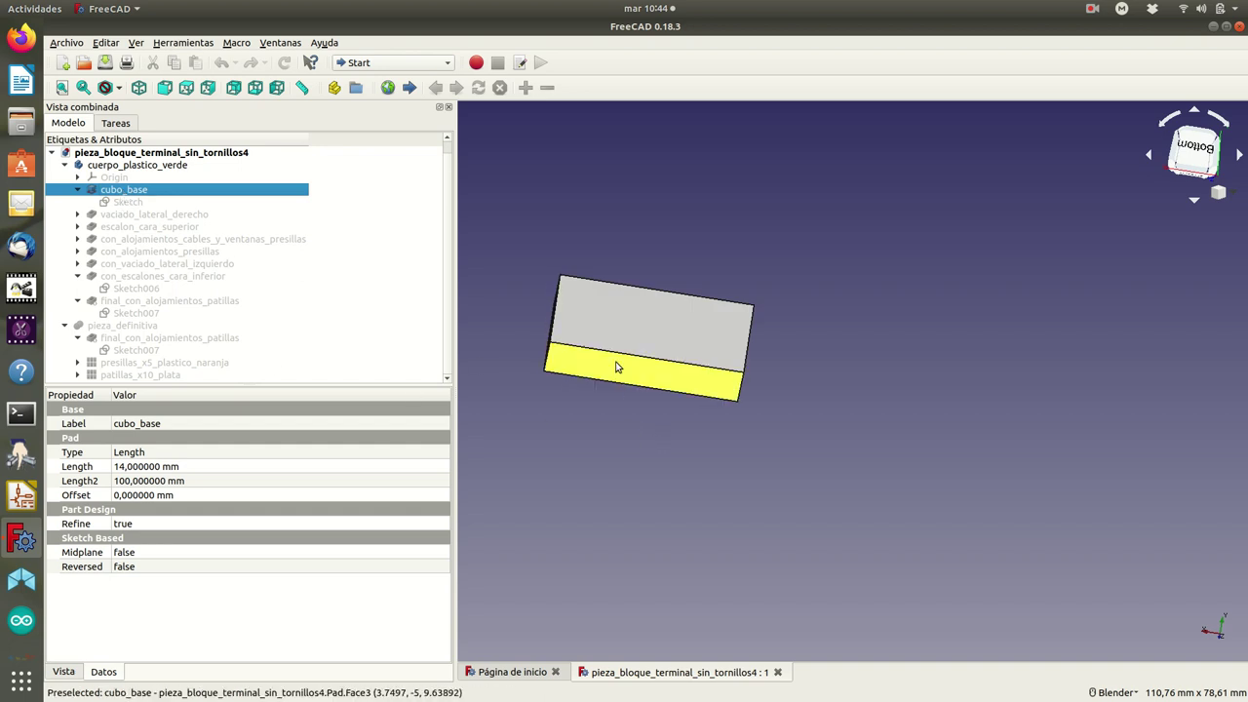
Switch FreeCAD to the Part workbench.
left_click(446, 63)
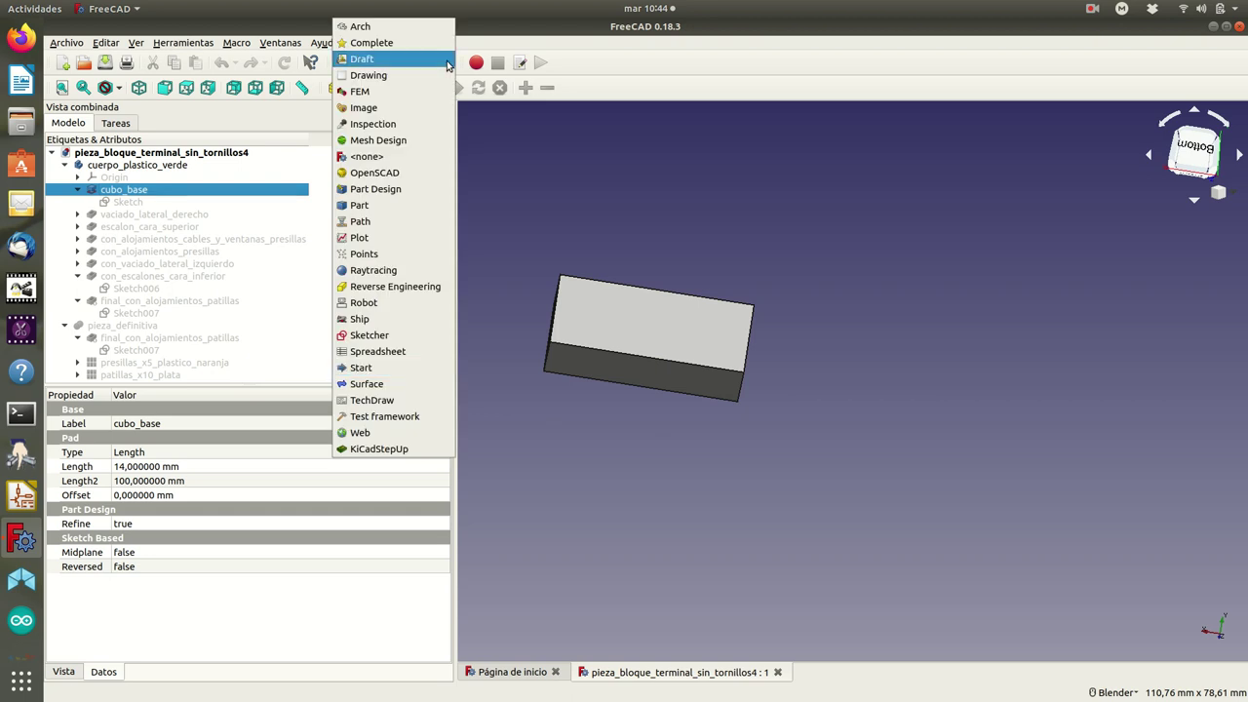
left_click(447, 56)
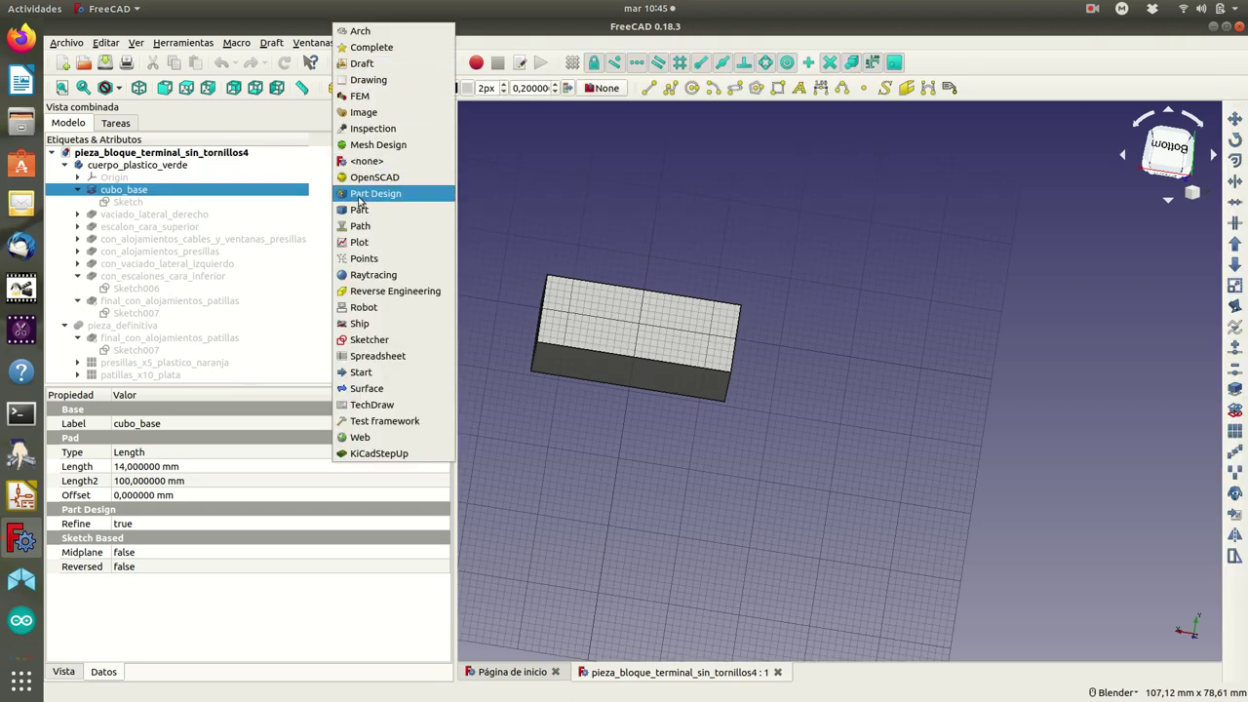
left_click(359, 211)
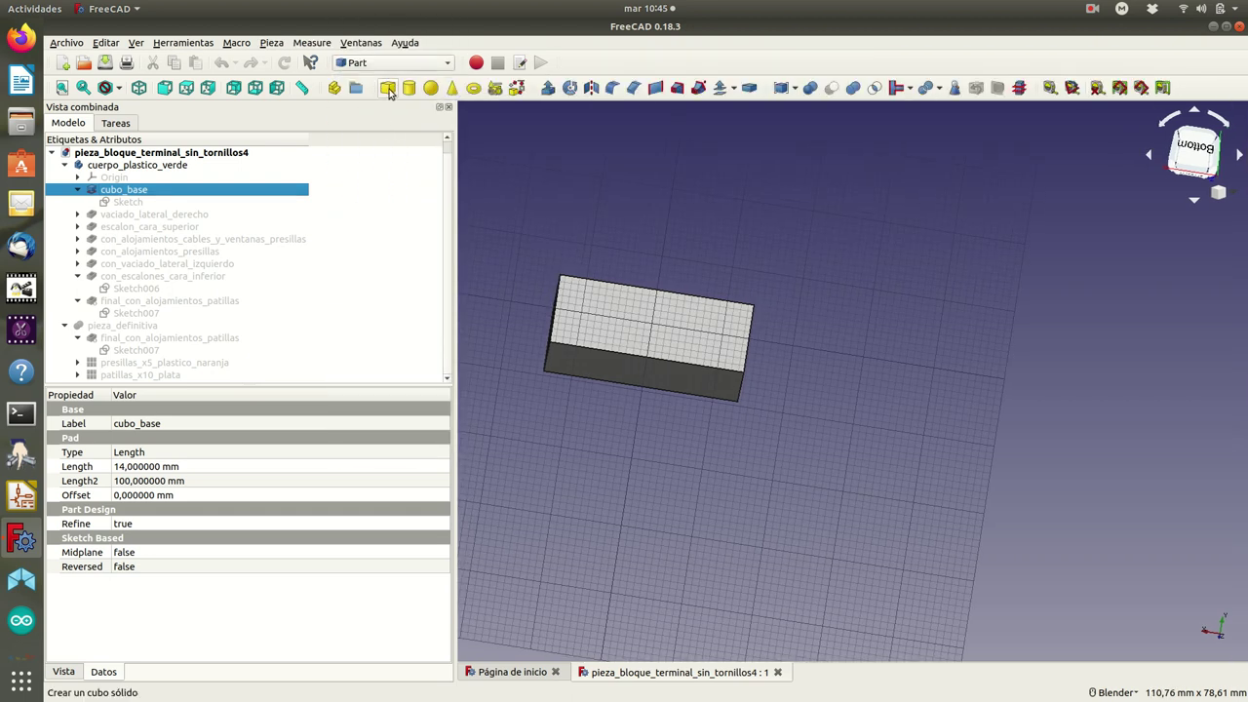
Inspect the cubo_base sketch's 27.5 × 10 mm rectangle and close it unchanged.
left_click(124, 203)
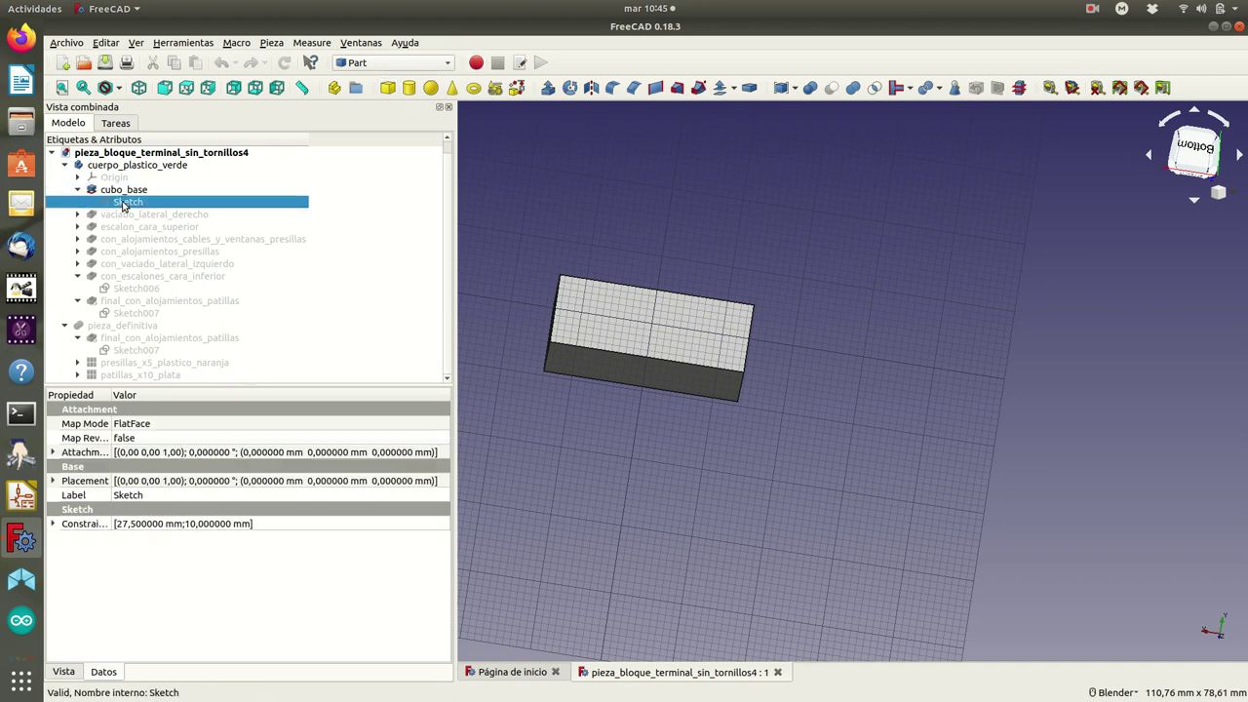
double_click(124, 202)
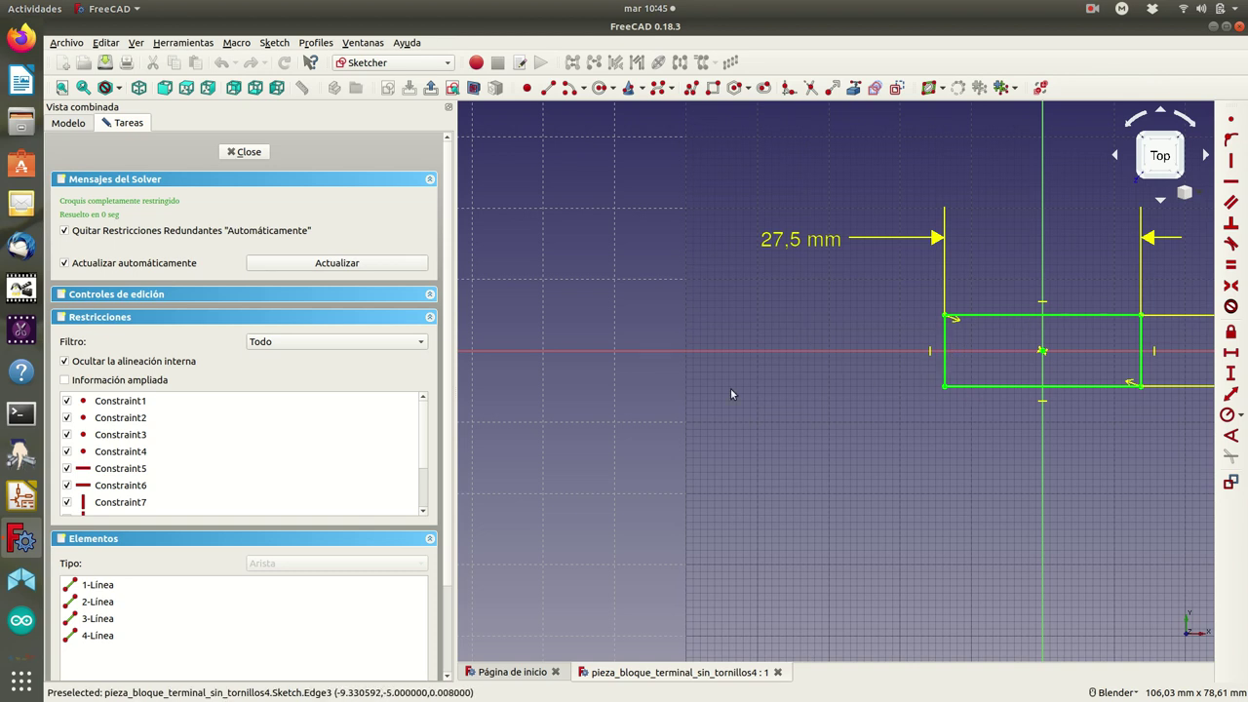
left_click(248, 153)
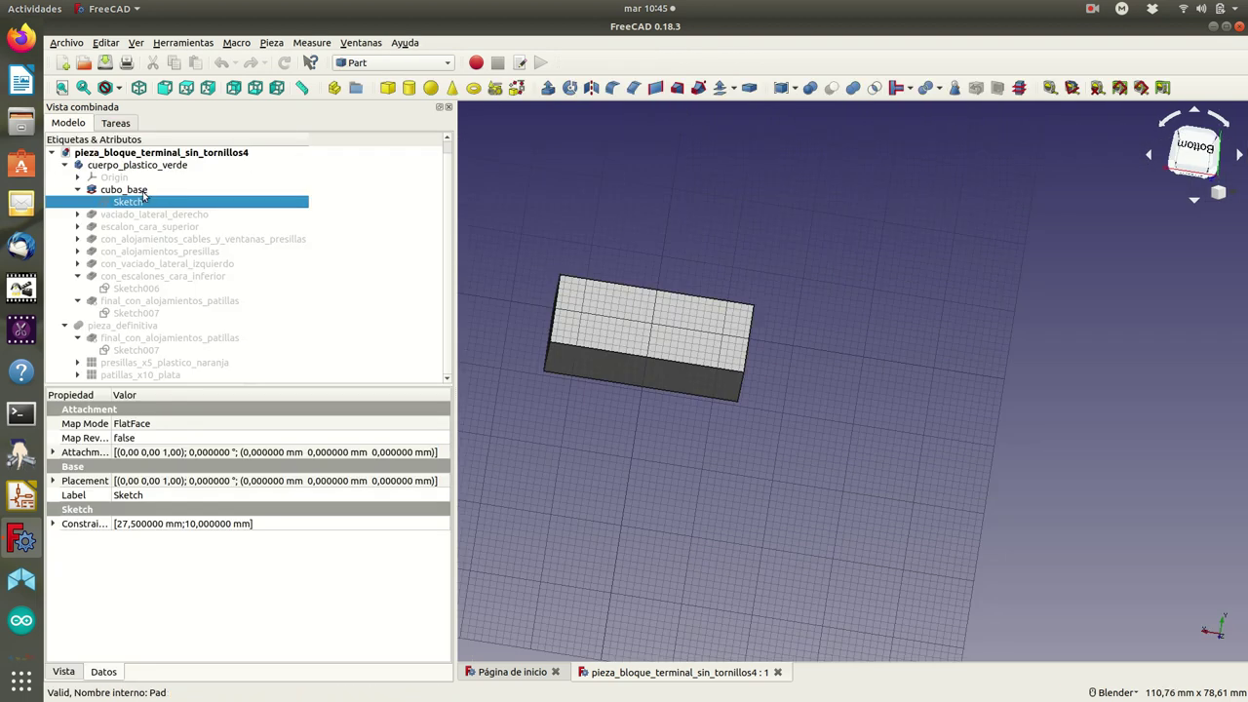
left_click(136, 197)
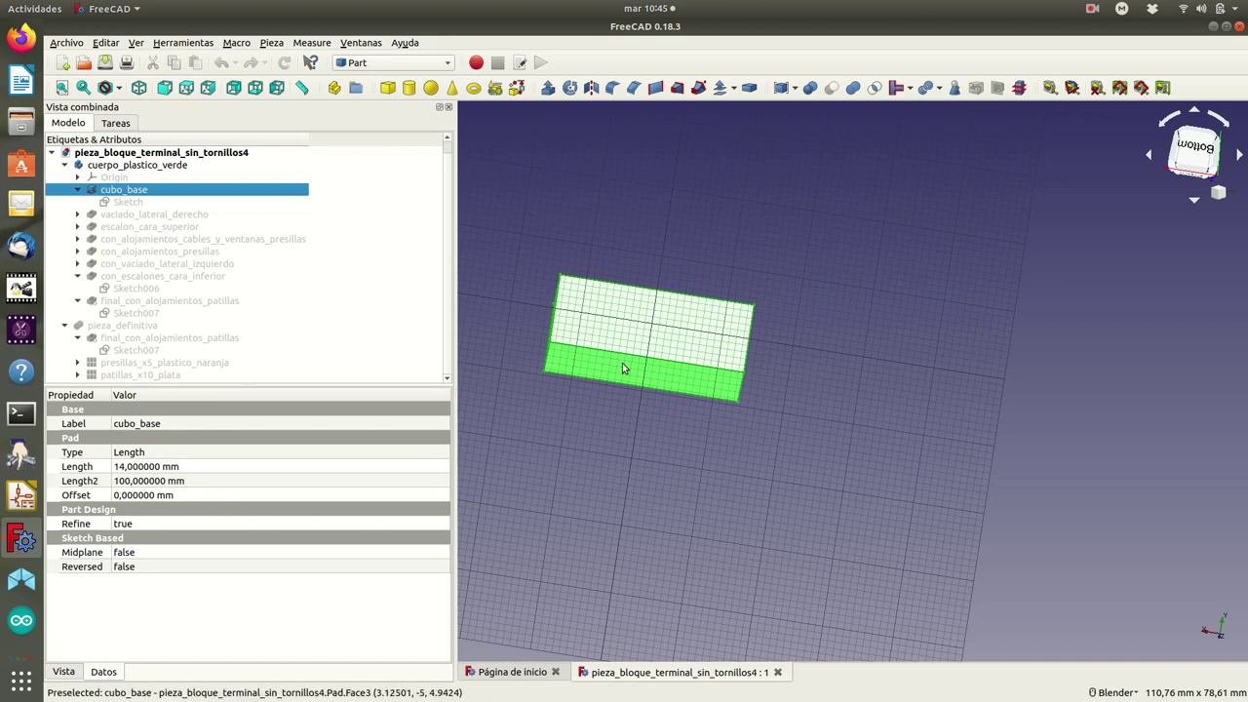
Show the 2 mm vaciado_lateral_derecho pocket, check its end-face holes, and expand its Sketch001.
scroll(618, 395, "down", 5)
scroll(618, 396, "up", 5)
left_click(134, 218)
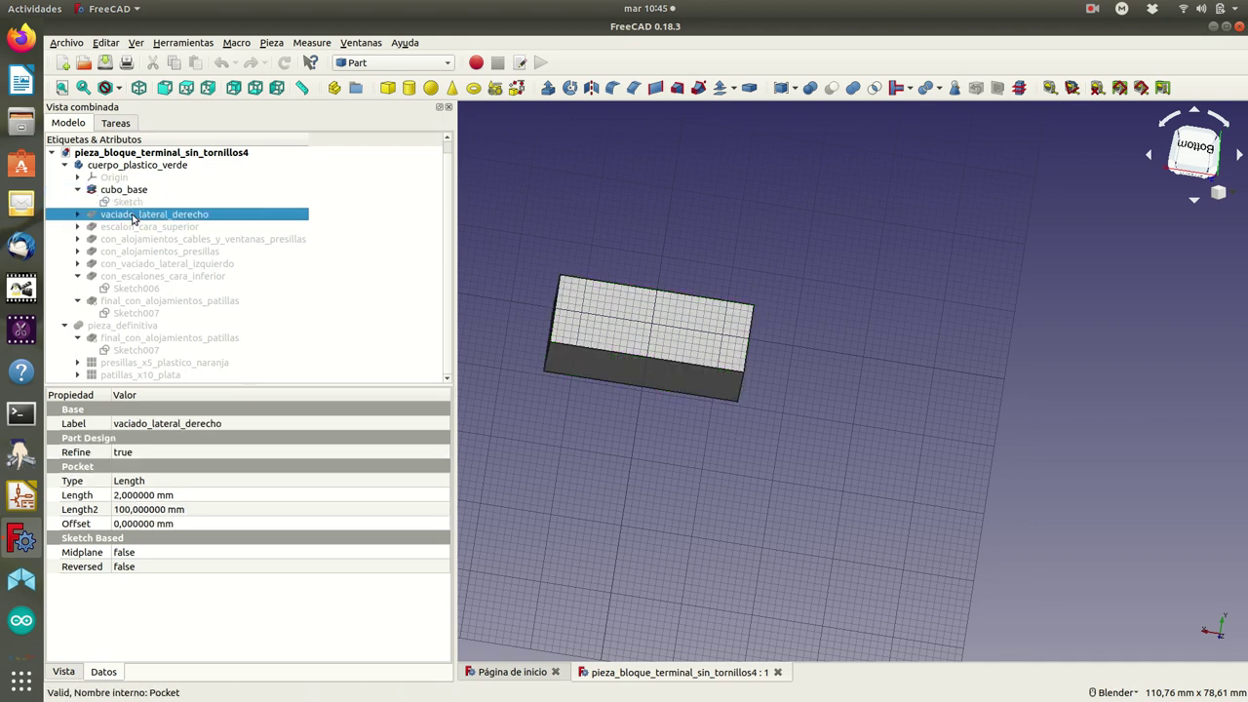
key("space")
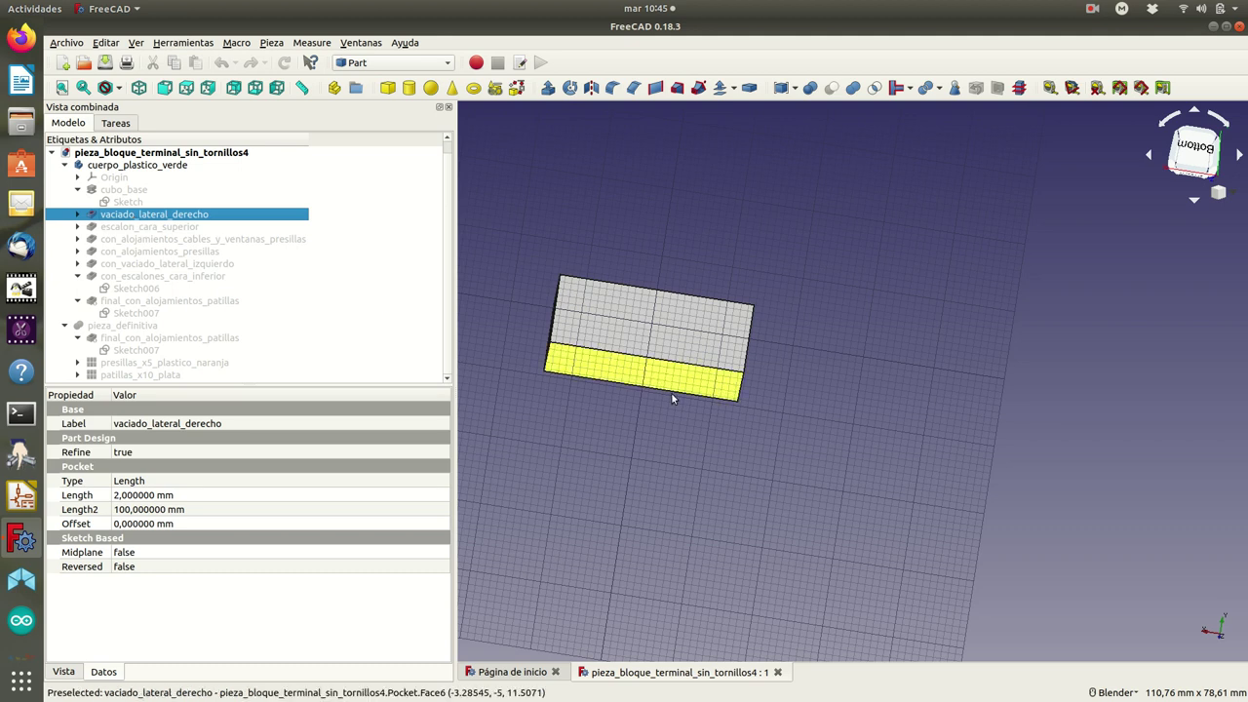
mouse_move(704, 451)
middle_mouse_down()
mouse_move(639, 462)
mouse_move(884, 429)
mouse_move(879, 444)
middle_mouse_up()
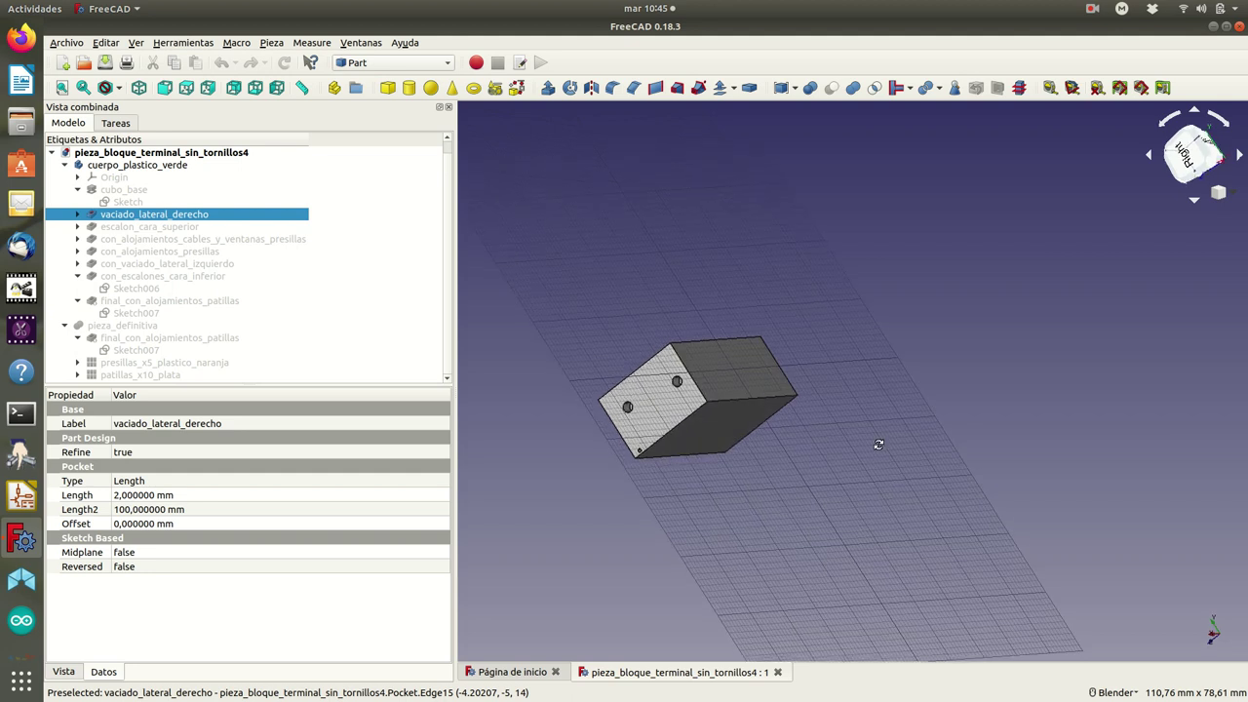
scroll(581, 354, "up", 2)
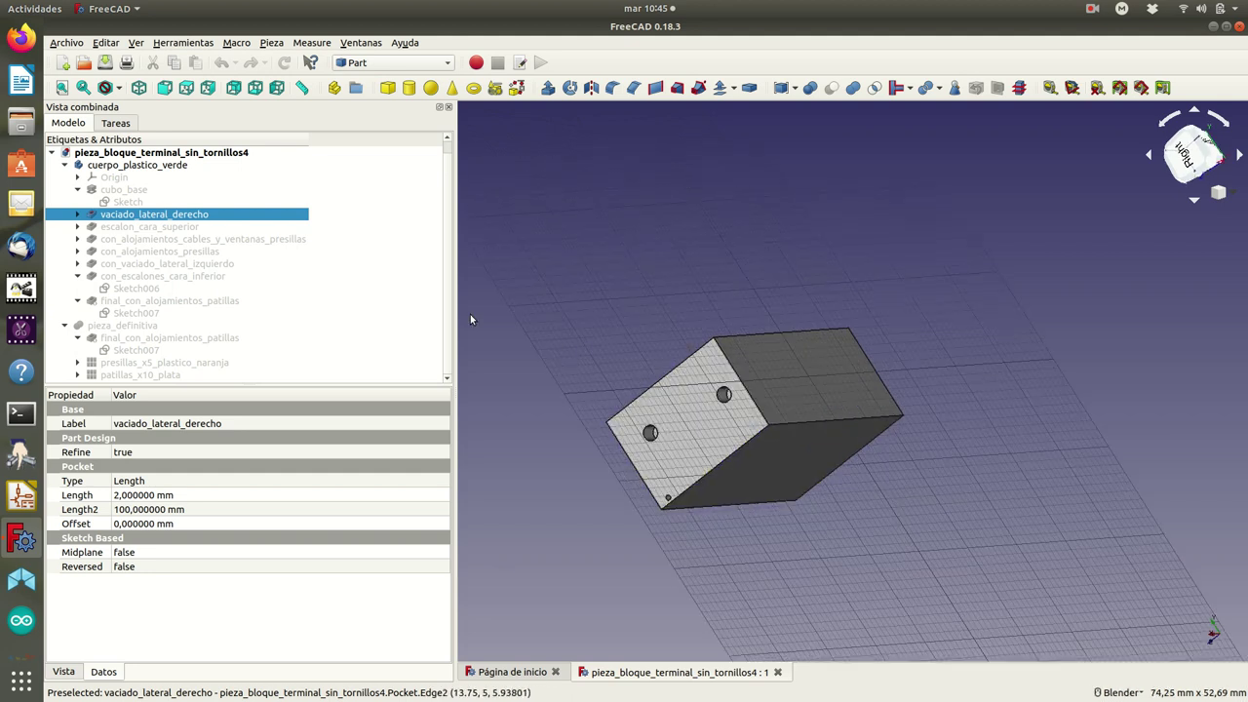
left_click(162, 90)
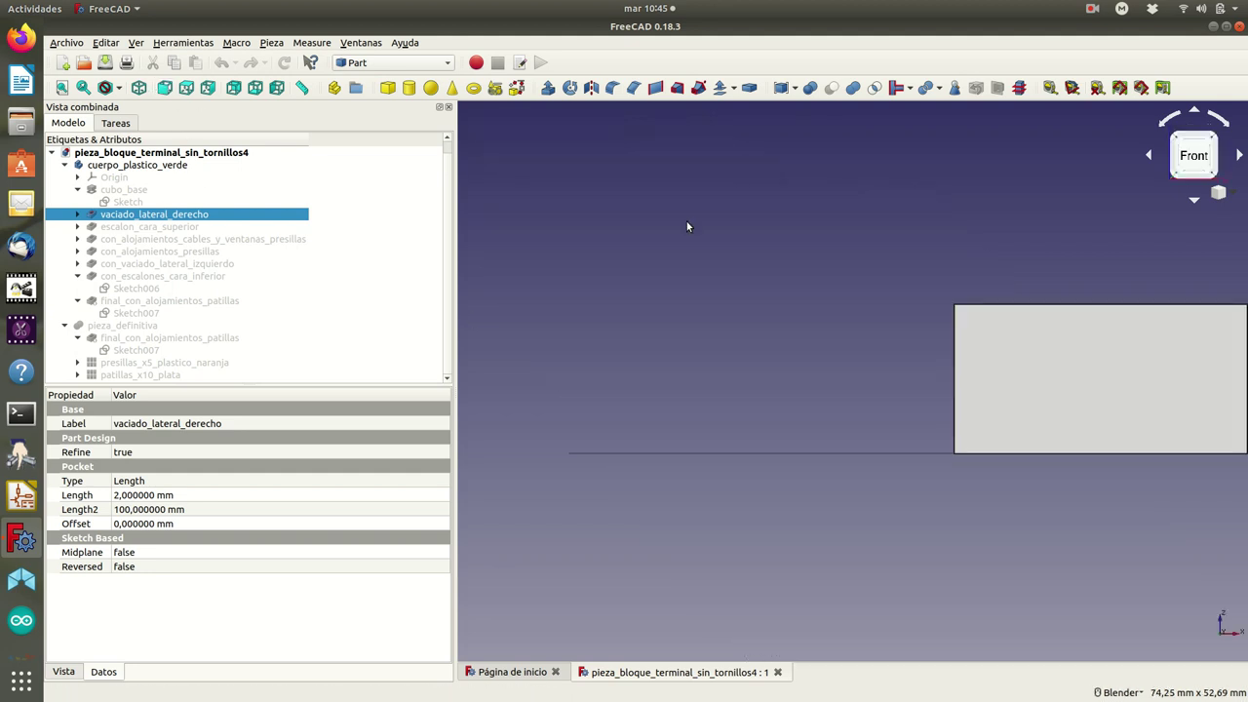
left_click(139, 88)
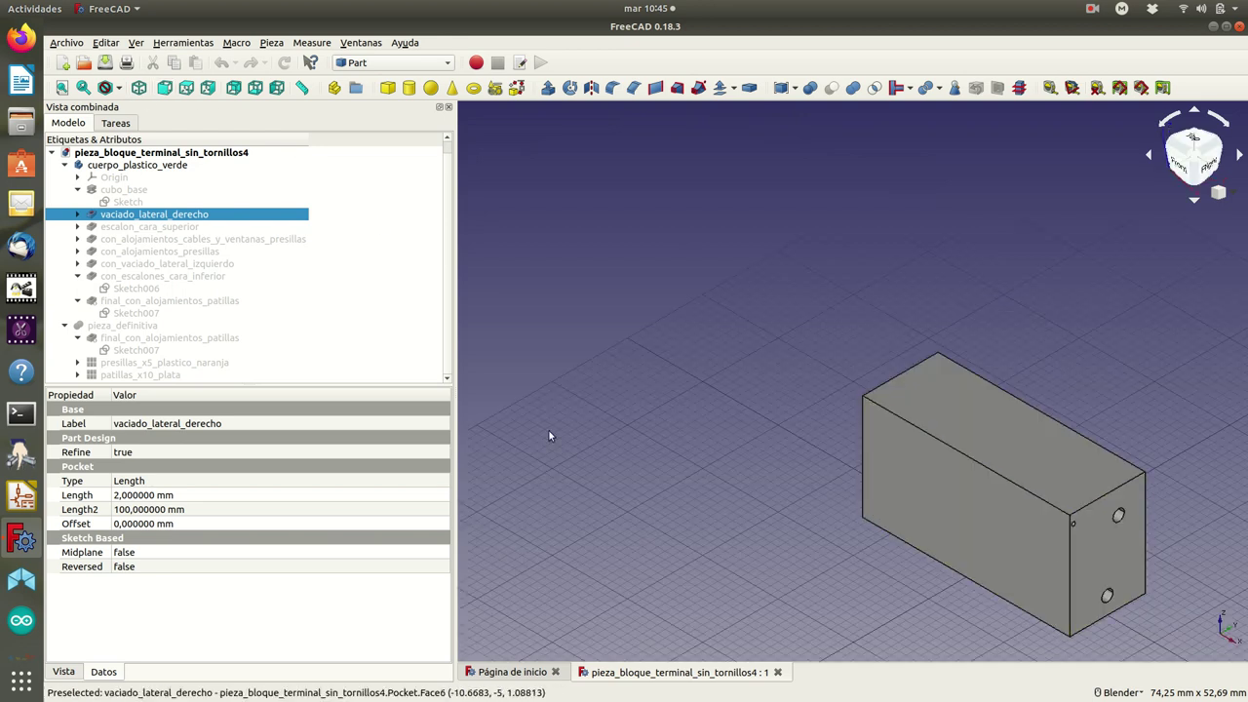
left_click(79, 216)
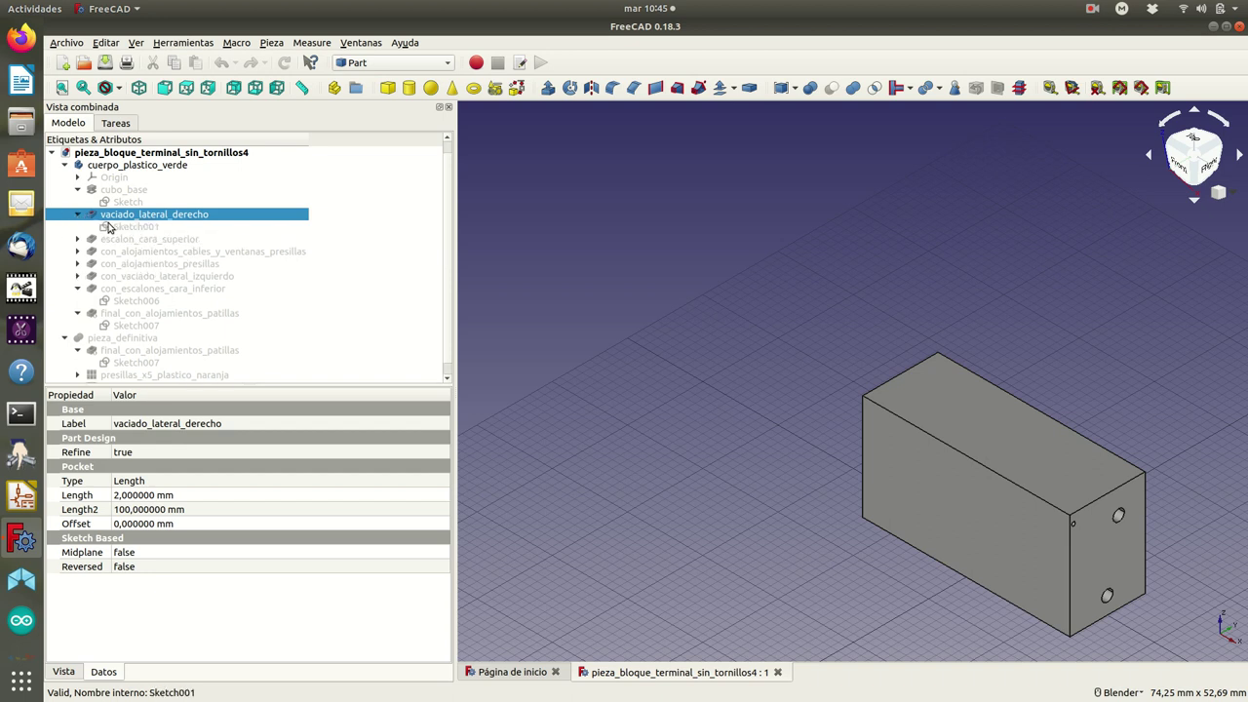
double_click(125, 228)
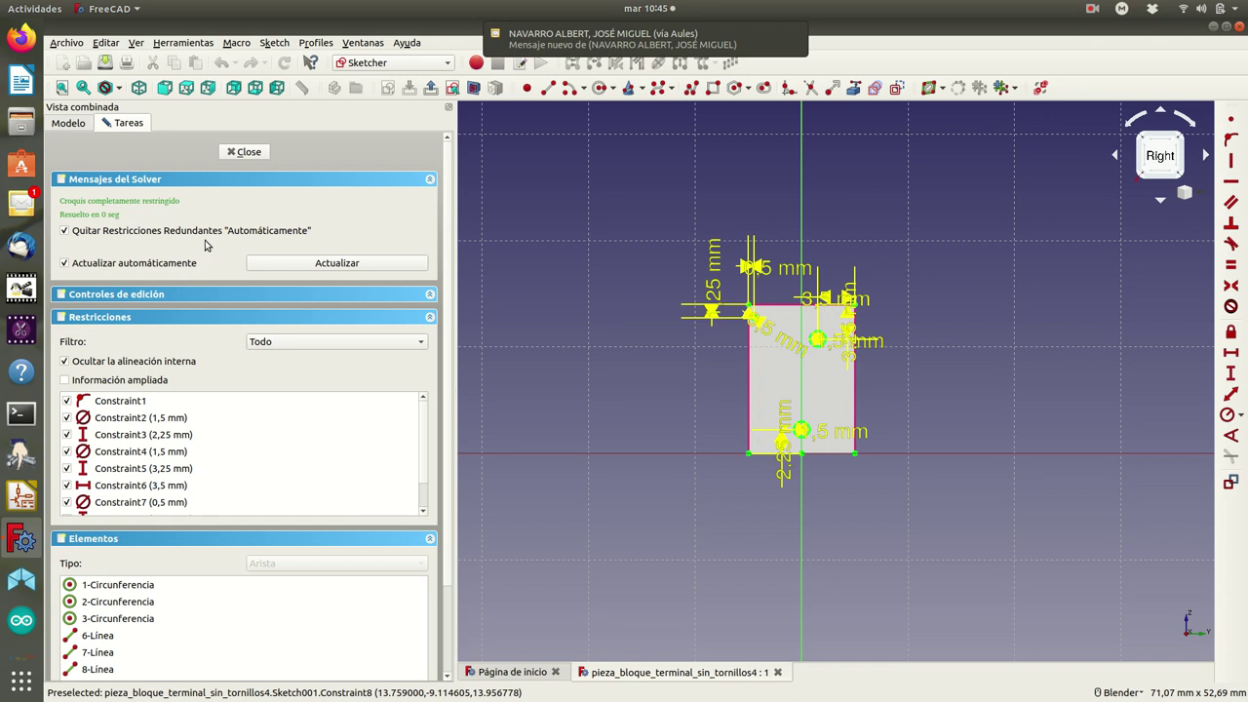
left_click(242, 152)
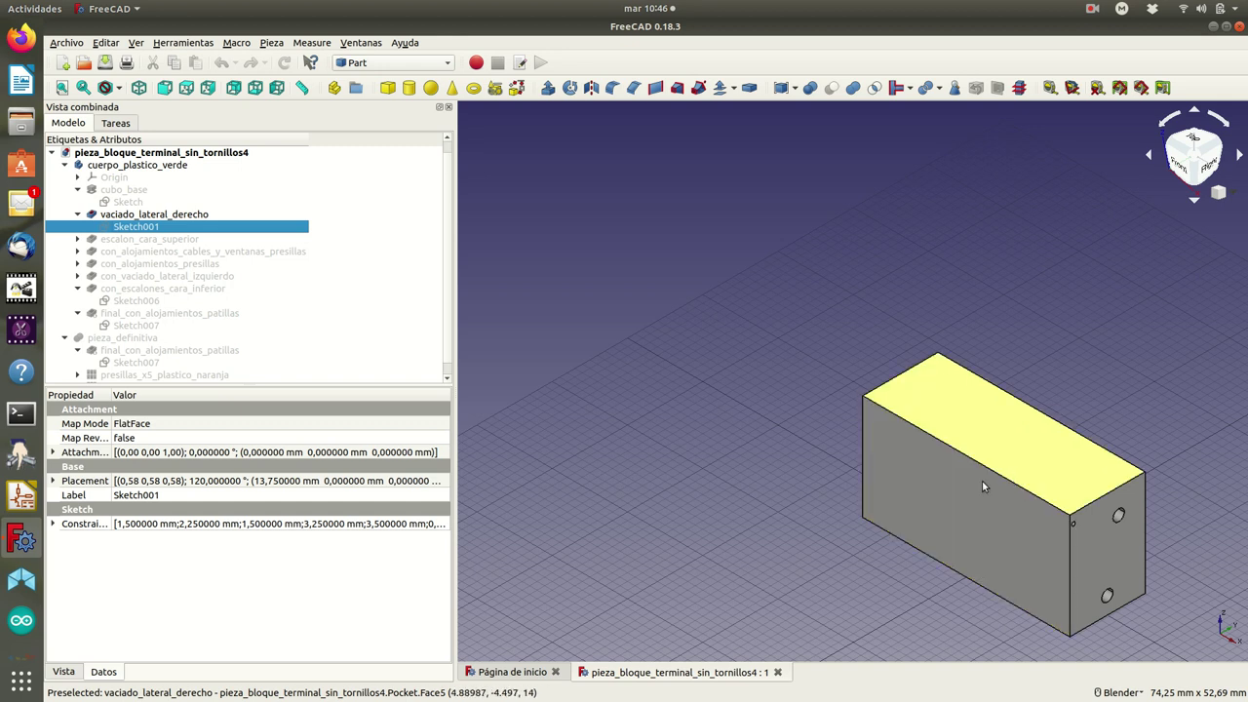
Show and inspect escalon_cara_superior and con_alojamientos_cables_y_ventanas_presillas features.
left_click(122, 241)
key("space")
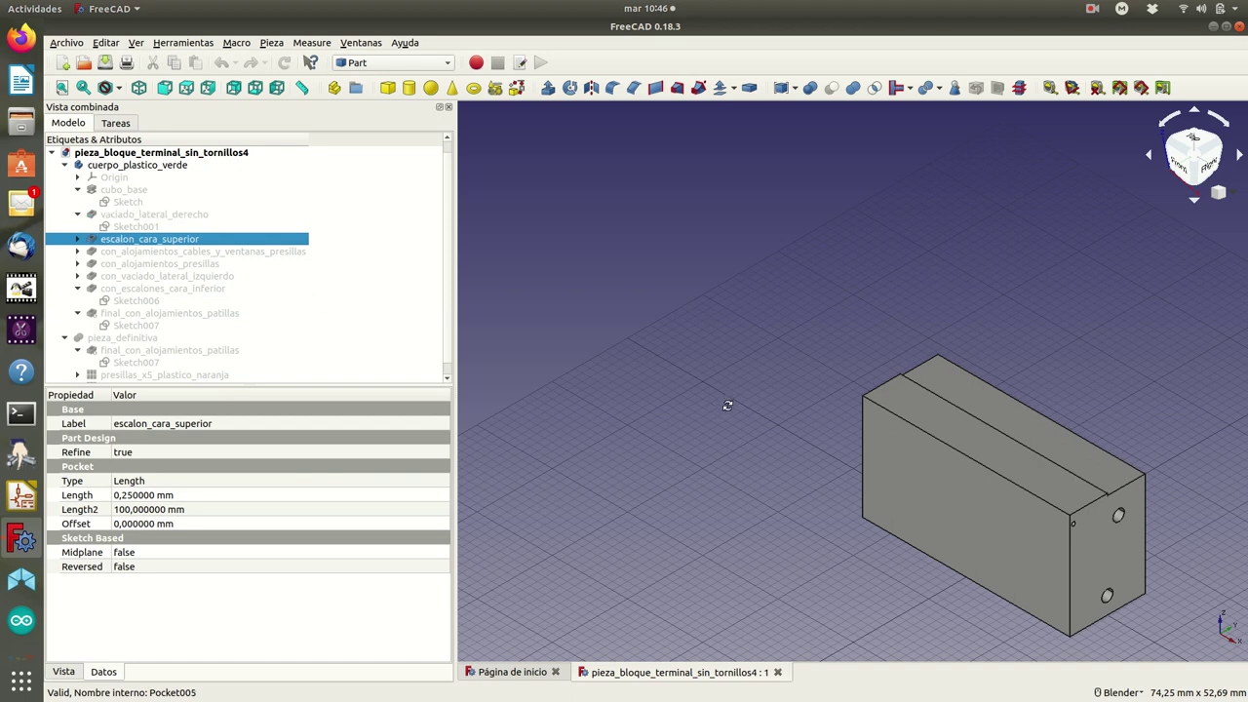
middle_click_drag(728, 401, 671, 387)
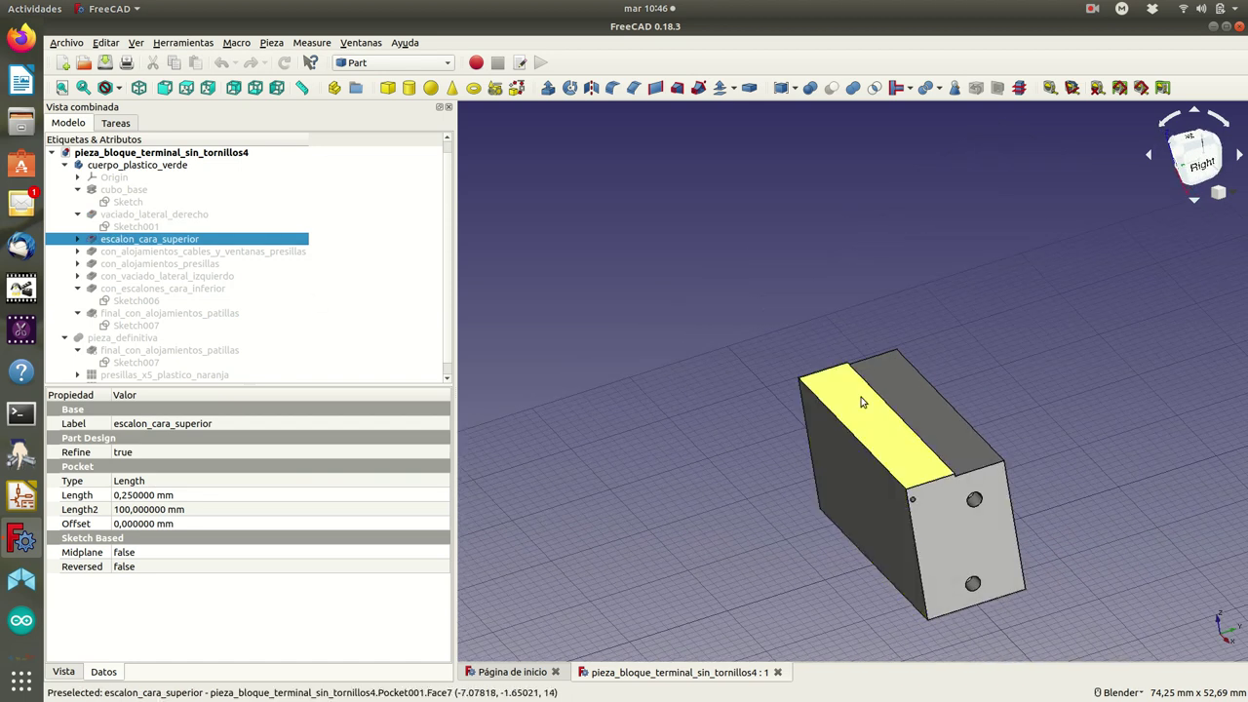
left_click(137, 252)
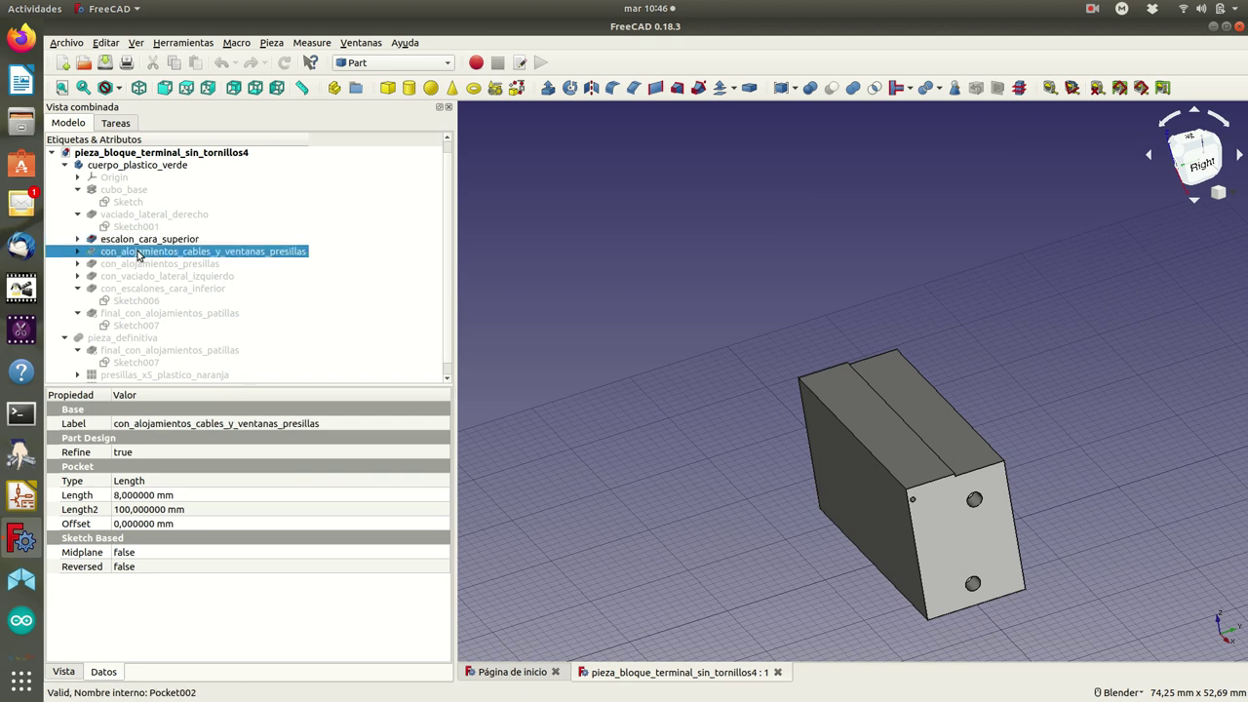
key("space")
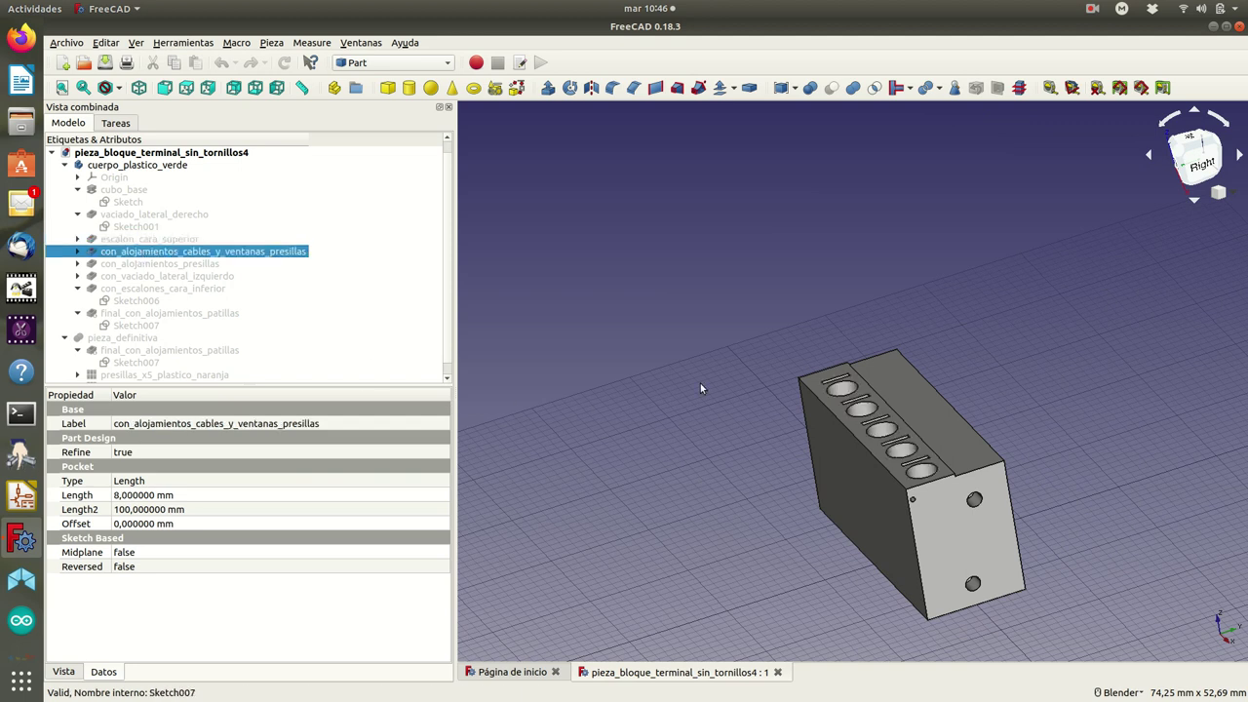
middle_click_drag(699, 385, 760, 462)
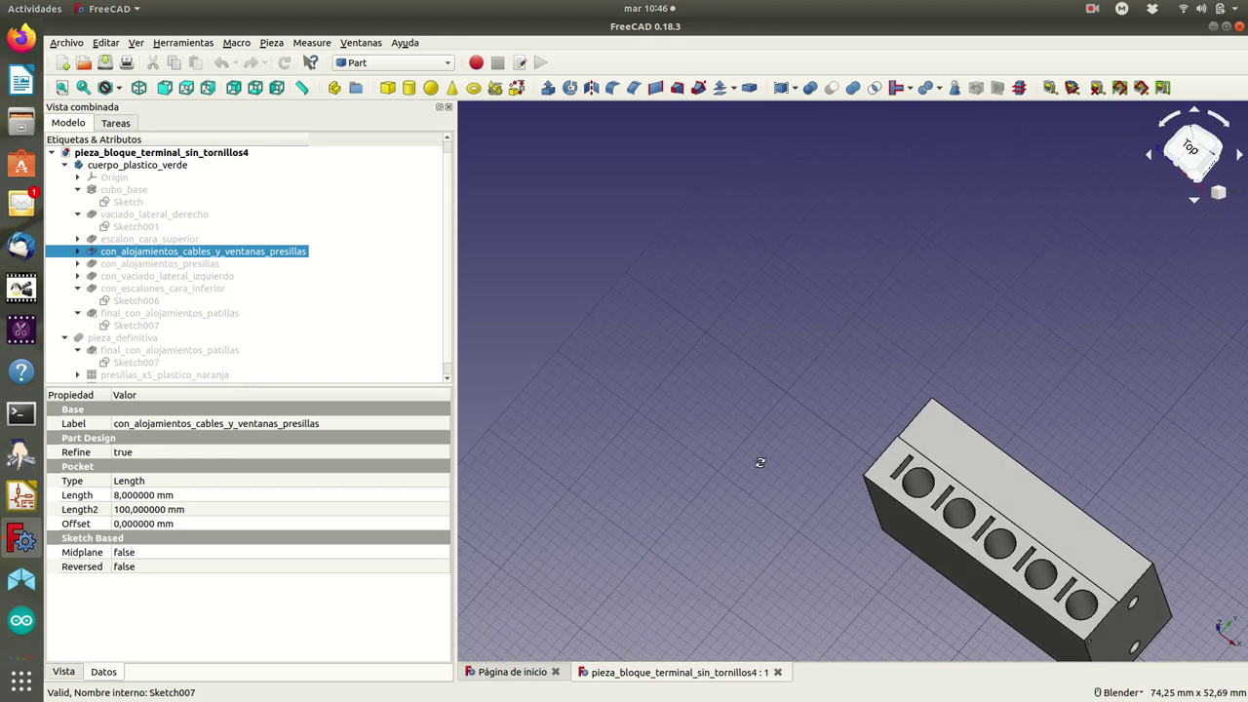
middle_click_drag(759, 462, 729, 403)
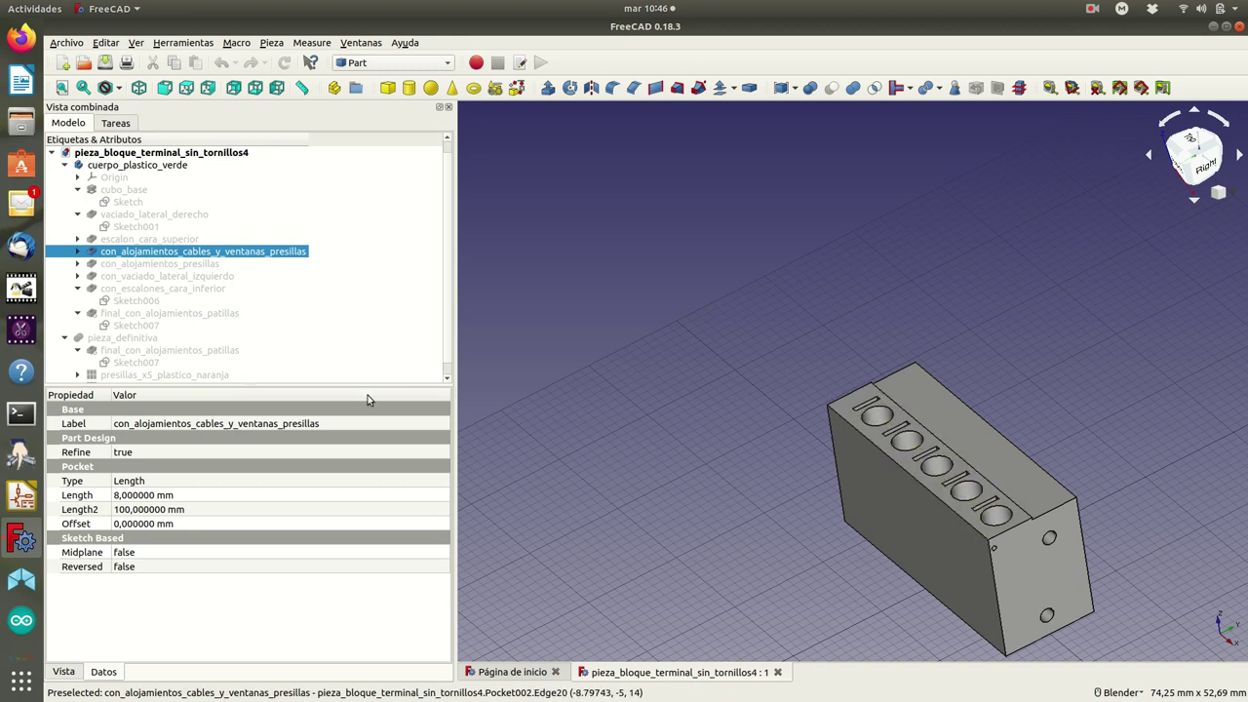
Show and inspect the con_alojamientos_presillas clip slots and con_vaciado_lateral_izquierdo cavity.
left_click(140, 265)
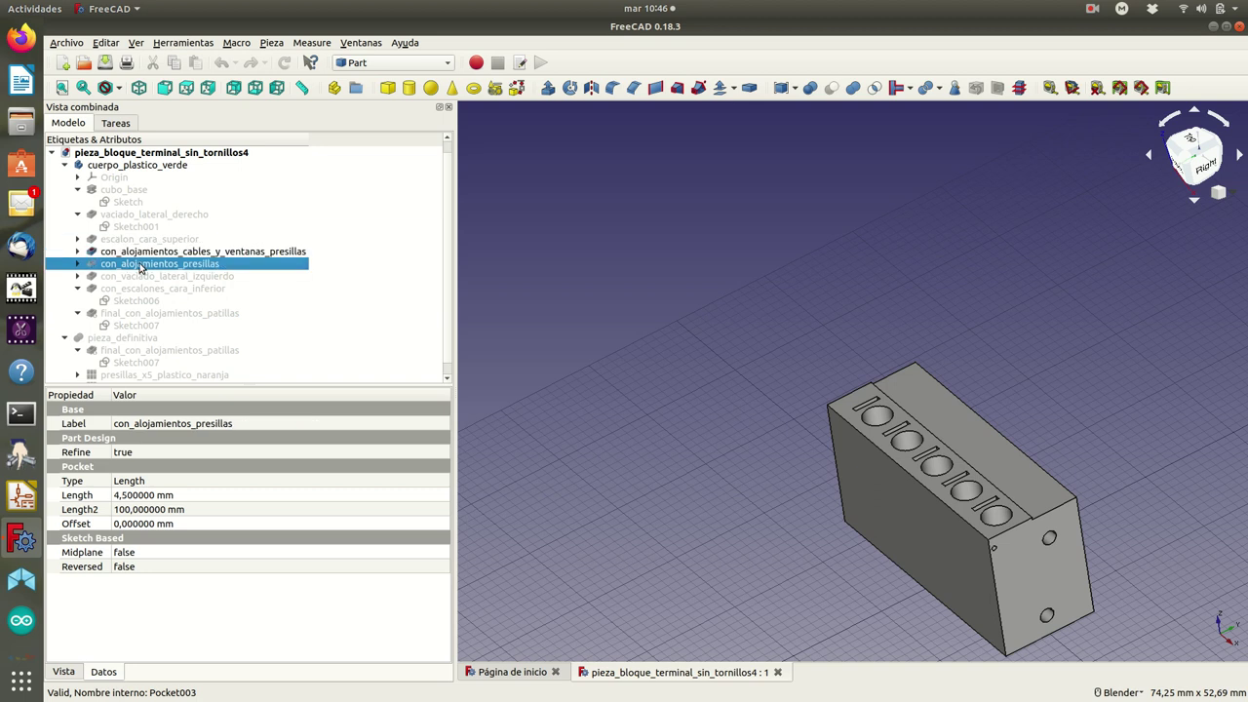
key("space")
mouse_move(595, 477)
middle_mouse_down()
mouse_move(644, 429)
mouse_move(616, 435)
middle_mouse_up()
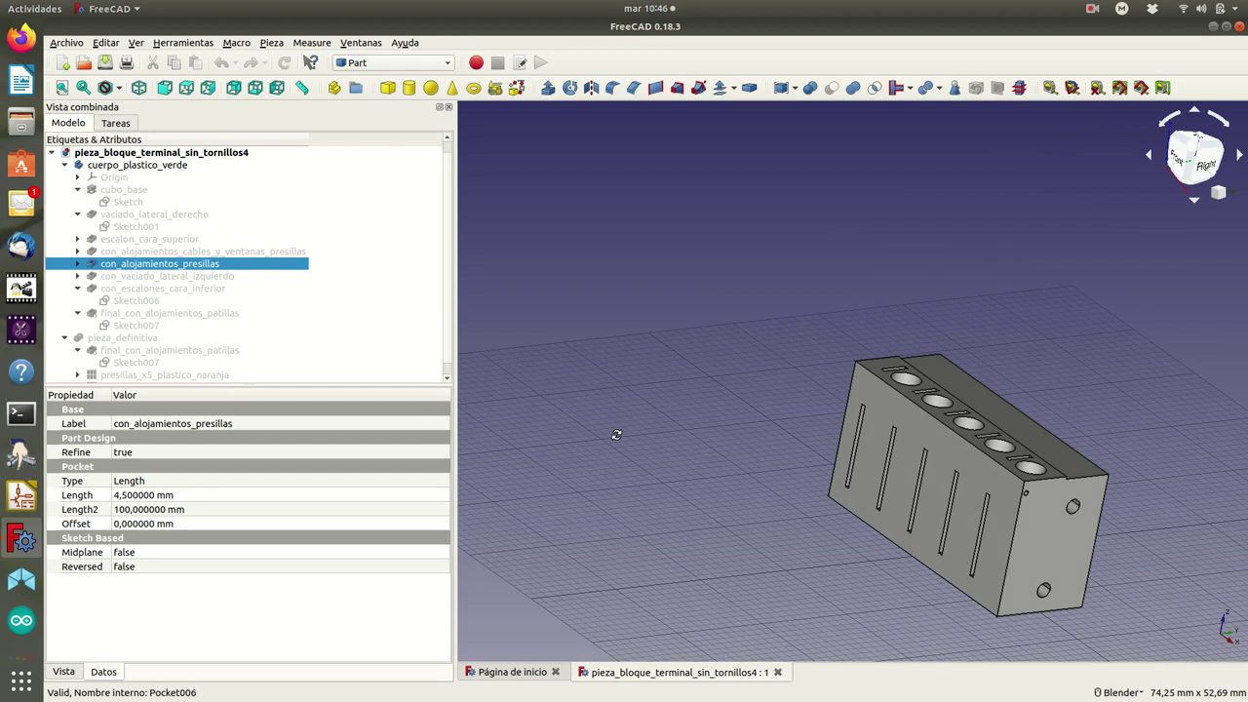
left_click(138, 277)
key("space")
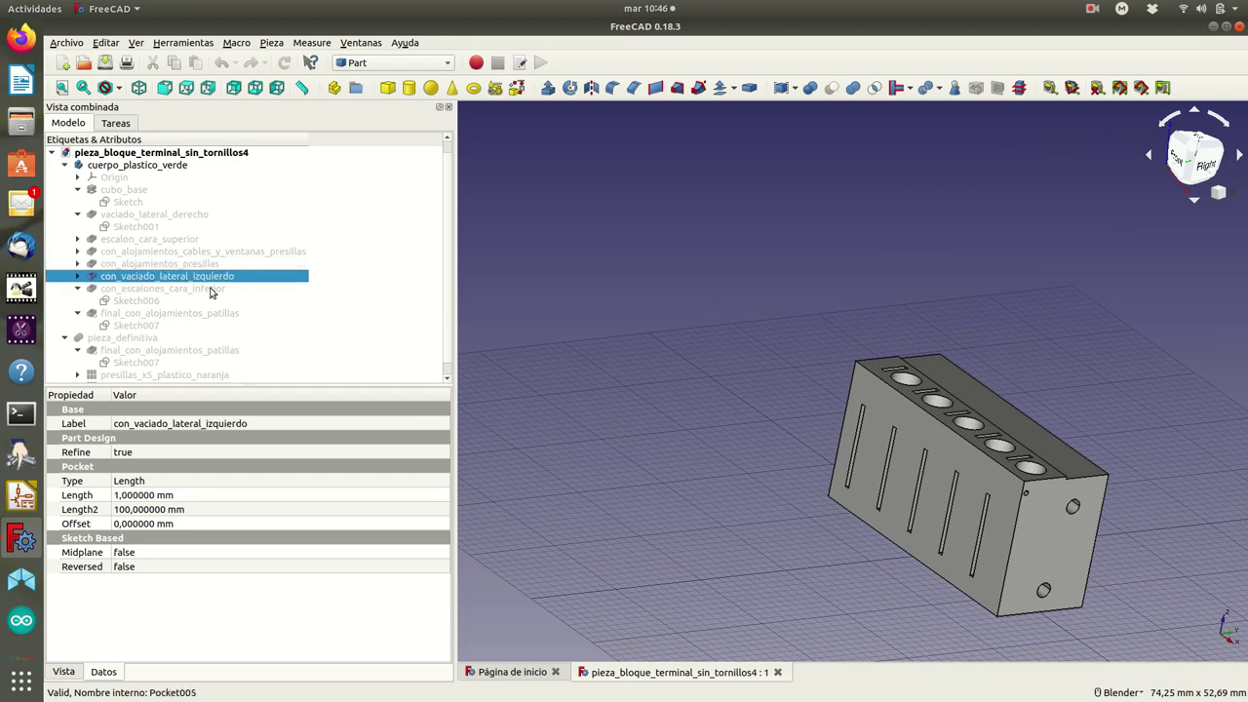
mouse_move(521, 309)
middle_mouse_down()
mouse_move(728, 412)
mouse_move(799, 370)
mouse_move(800, 410)
mouse_move(781, 409)
mouse_move(918, 394)
middle_mouse_up()
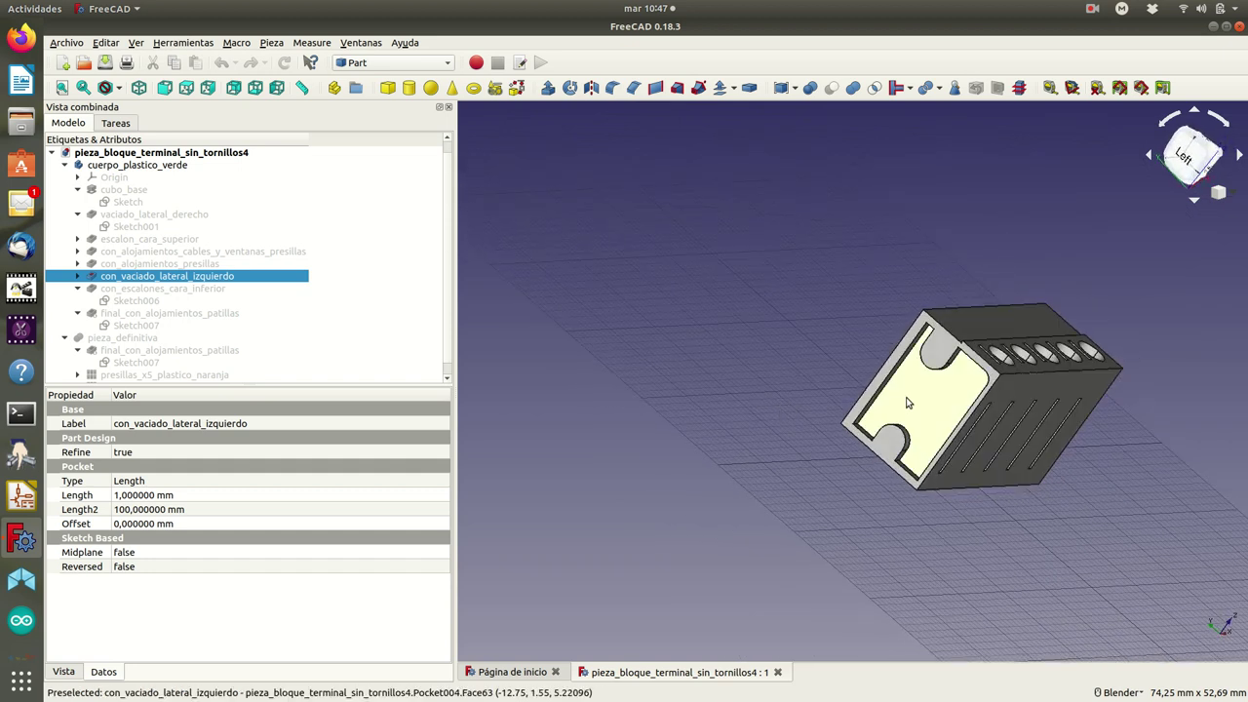
Show con_escalones_cara_inferior, then the finished final_con_alojamientos_patillas body.
left_click(158, 289)
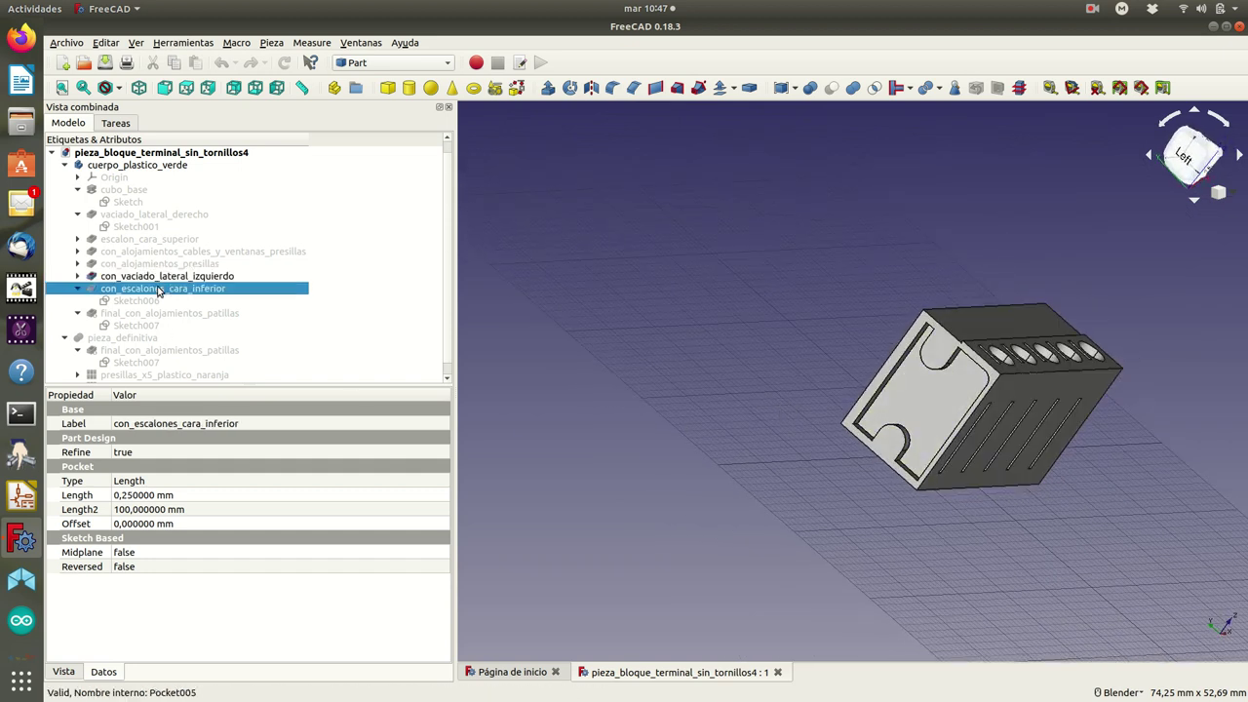
key("space")
mouse_move(745, 491)
middle_mouse_down()
mouse_move(905, 351)
mouse_move(847, 404)
middle_mouse_up()
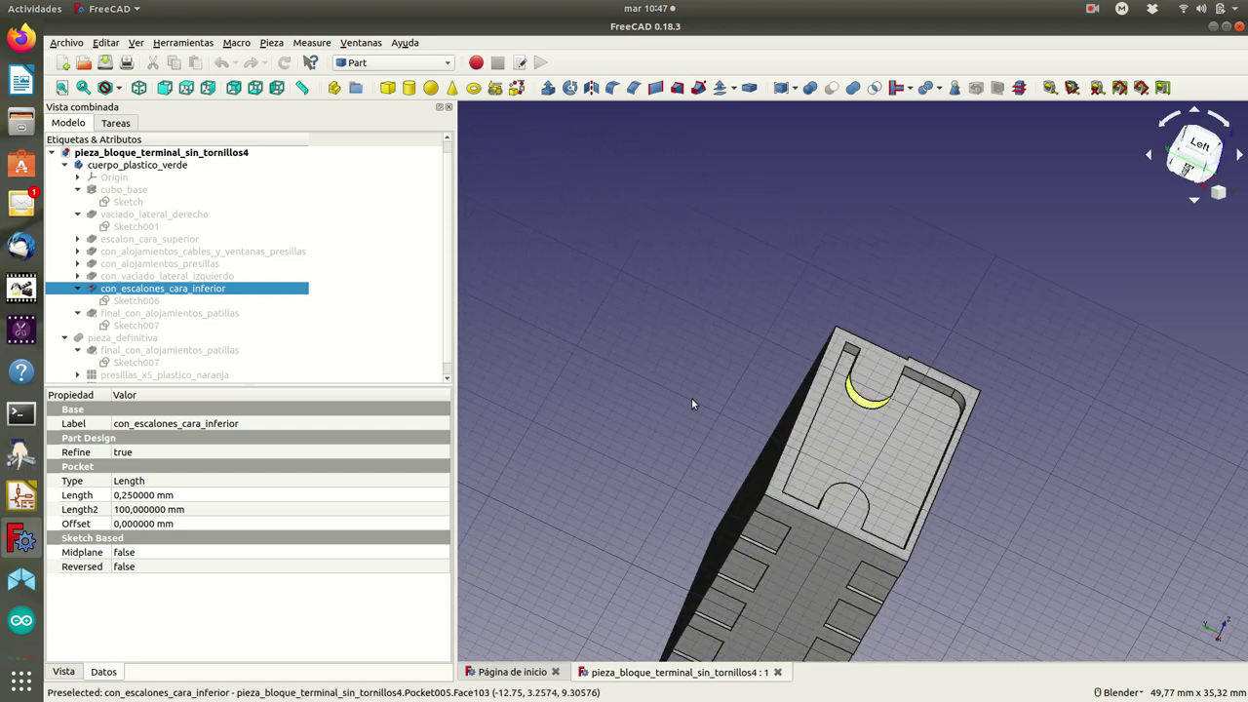
left_click(159, 316)
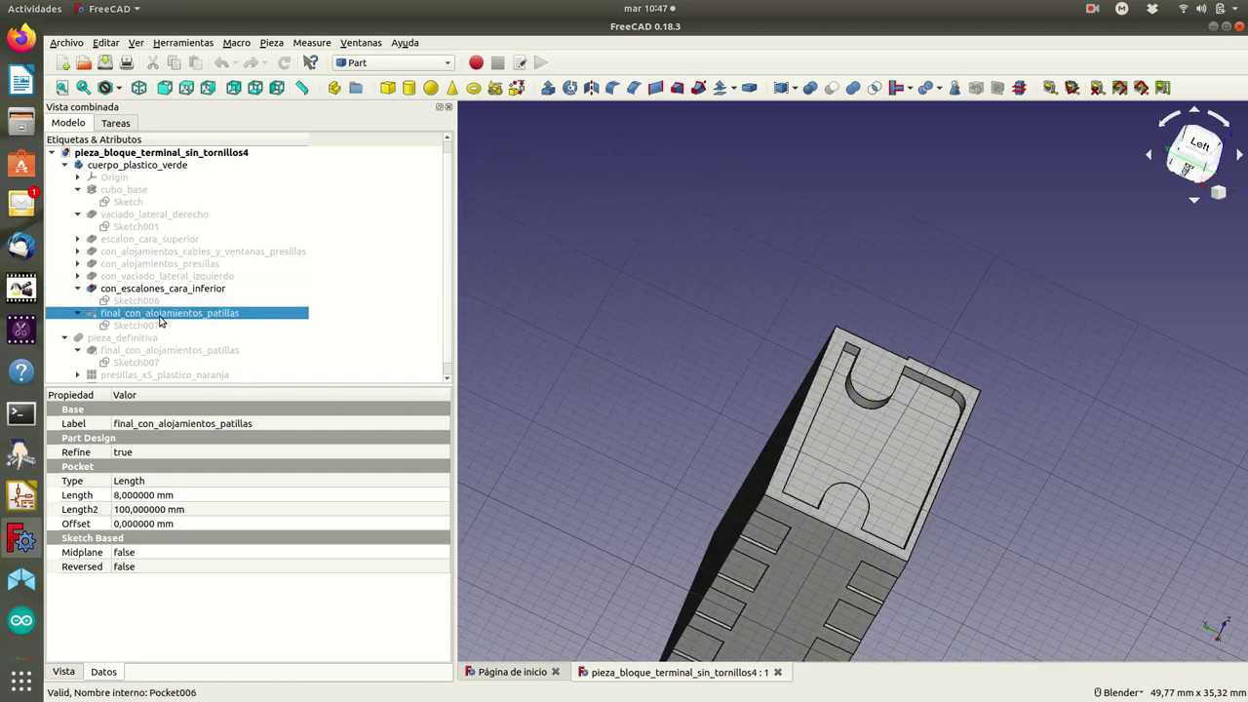
key("space")
mouse_move(1058, 553)
middle_mouse_down()
mouse_move(881, 607)
mouse_move(1045, 513)
middle_mouse_up()
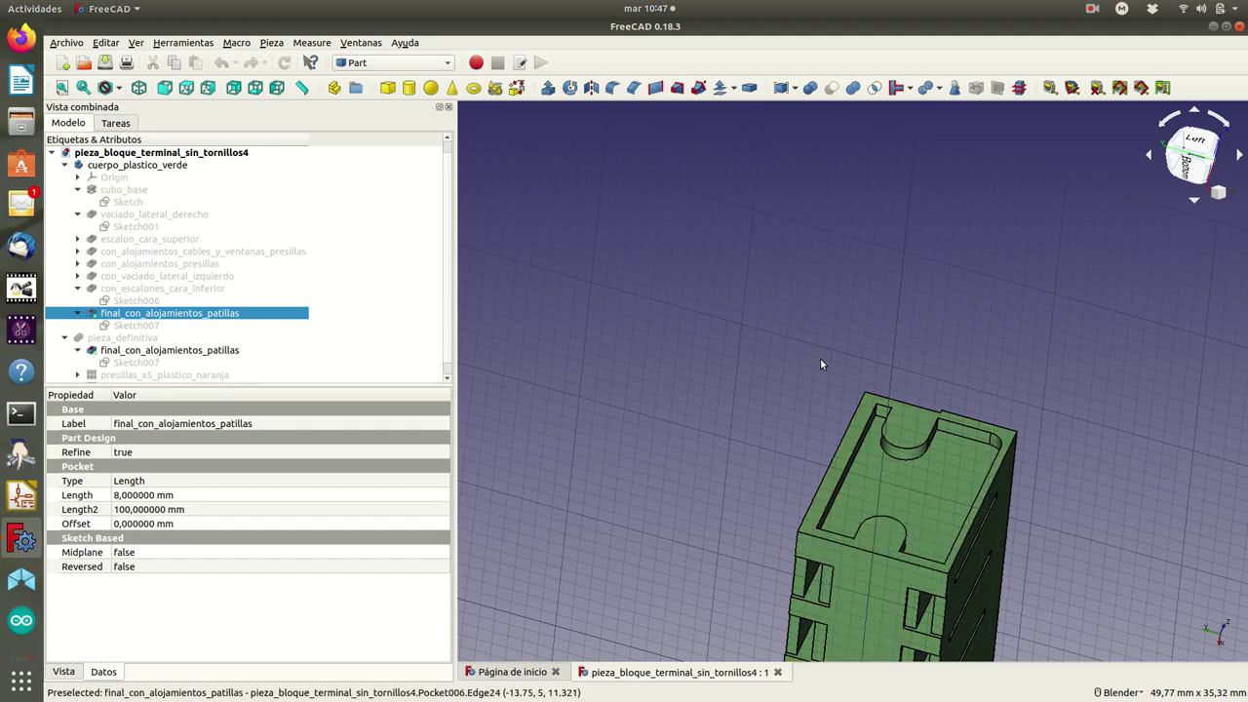
Show the presillas_x5_plastico_naranja five-clip array on the green body.
left_click(139, 88)
scroll(687, 358, "down", 2)
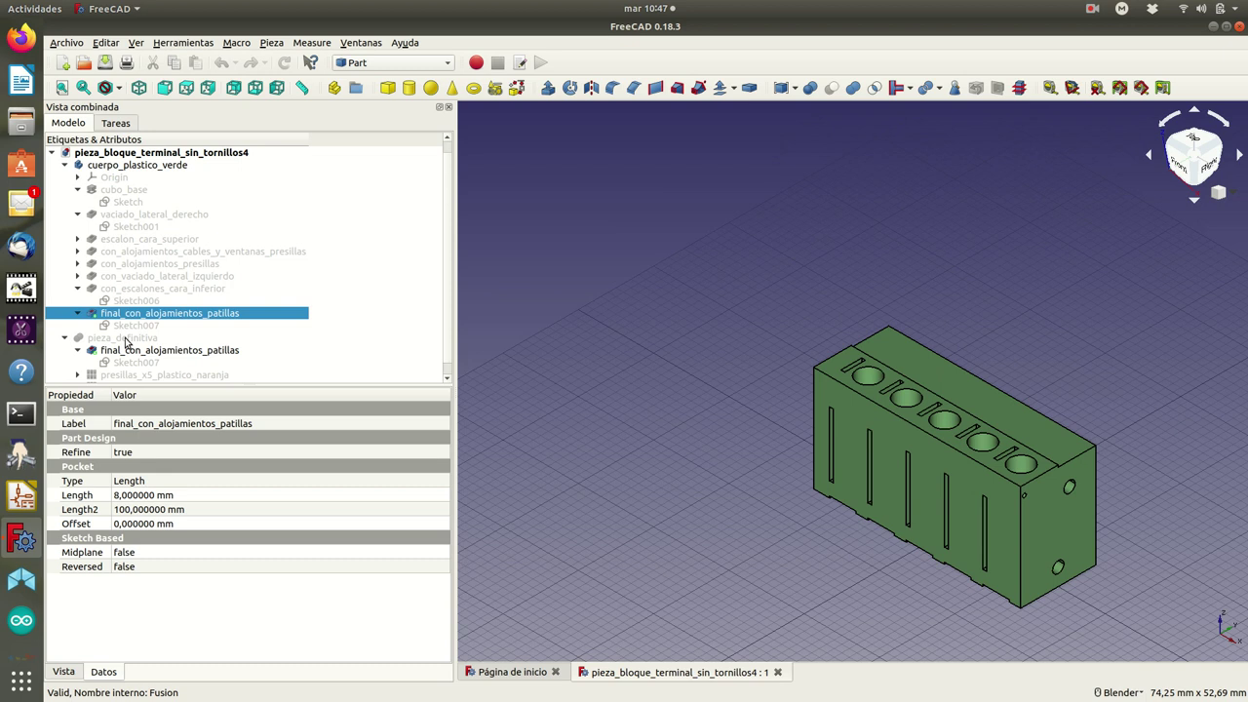
scroll(125, 341, "down", 1)
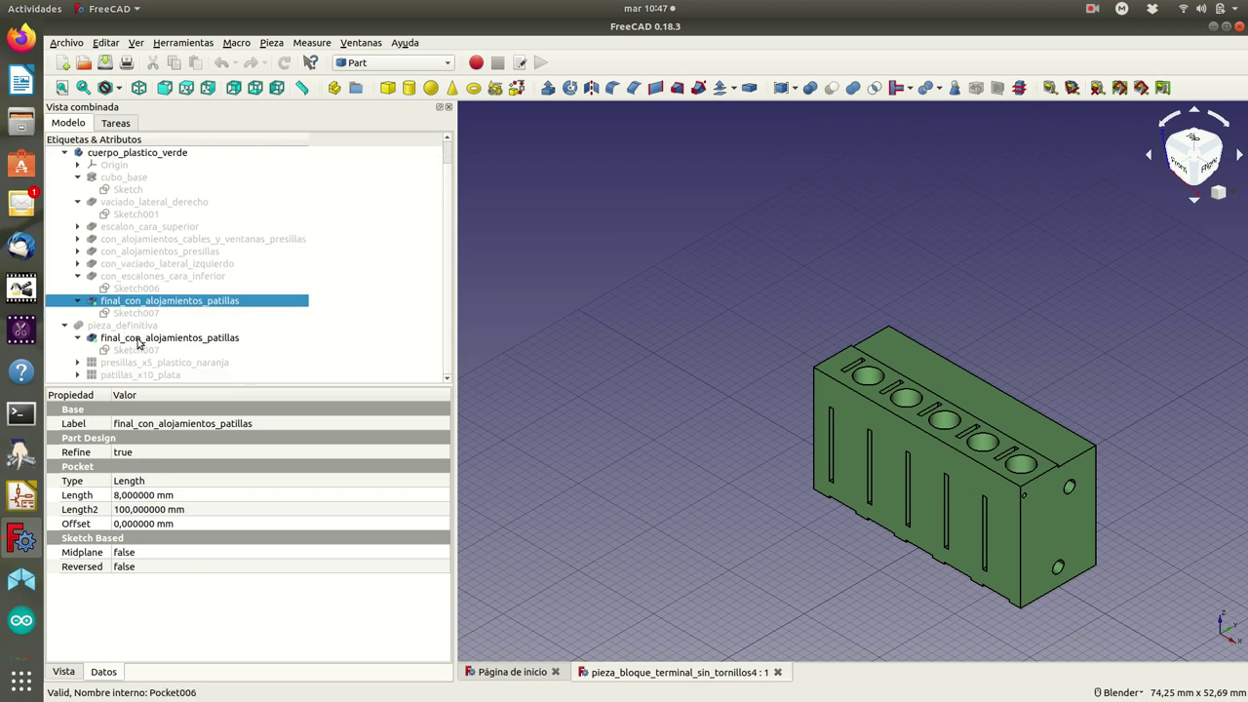
left_click(138, 338)
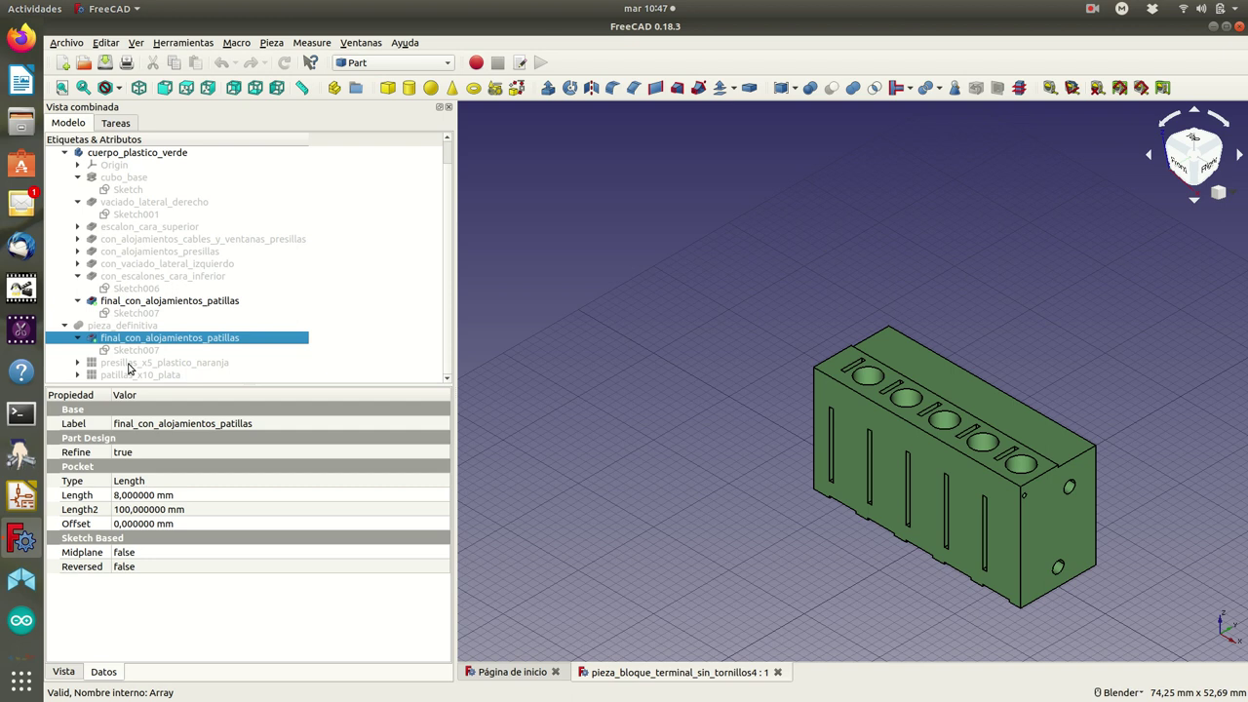
left_click(128, 364)
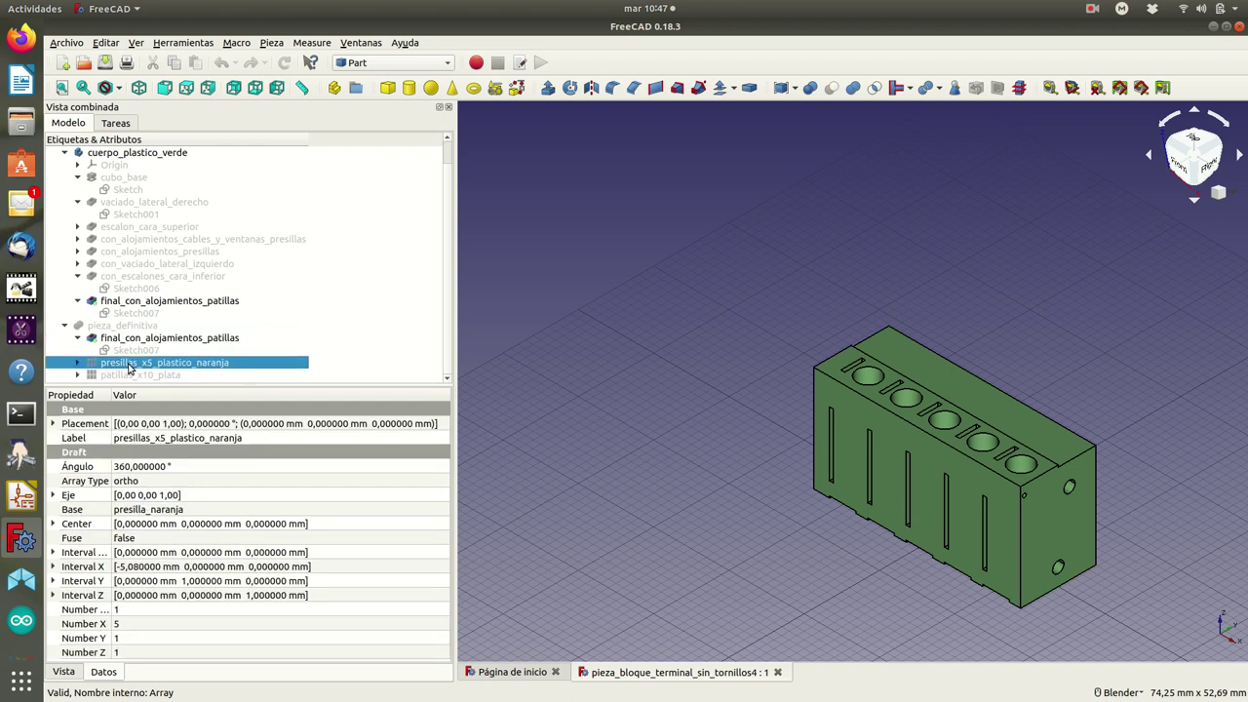
key("space")
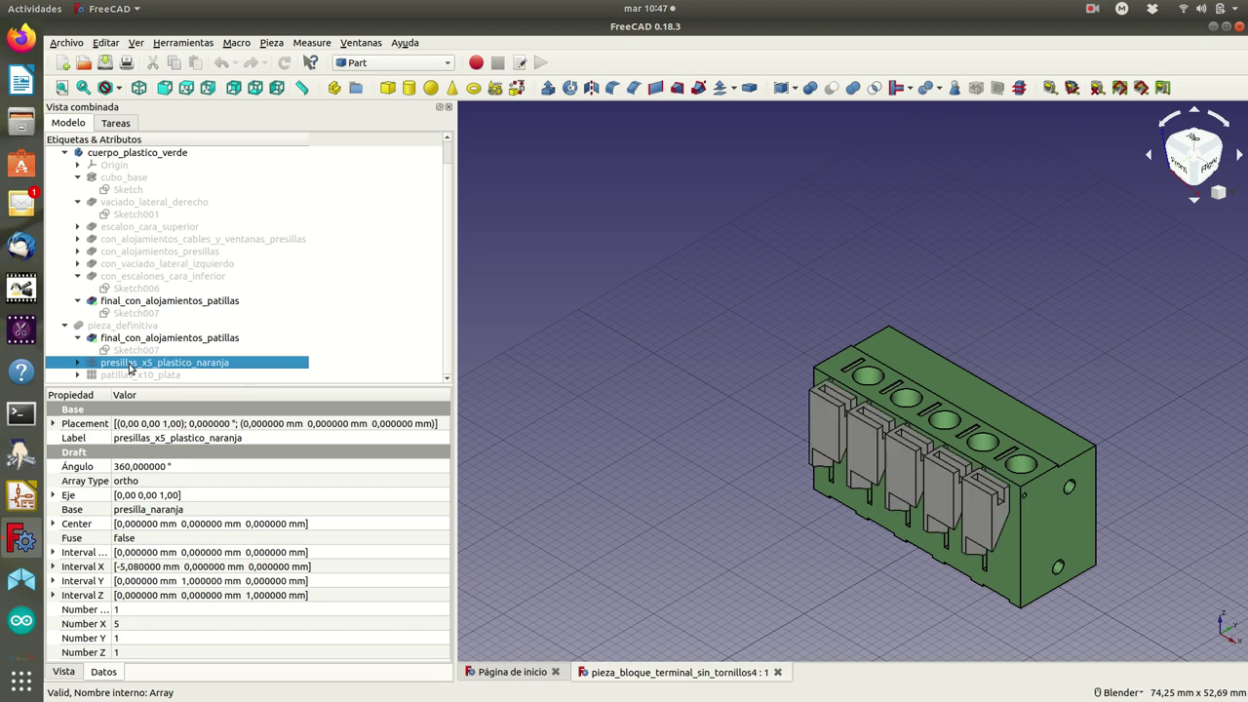
left_click(765, 365)
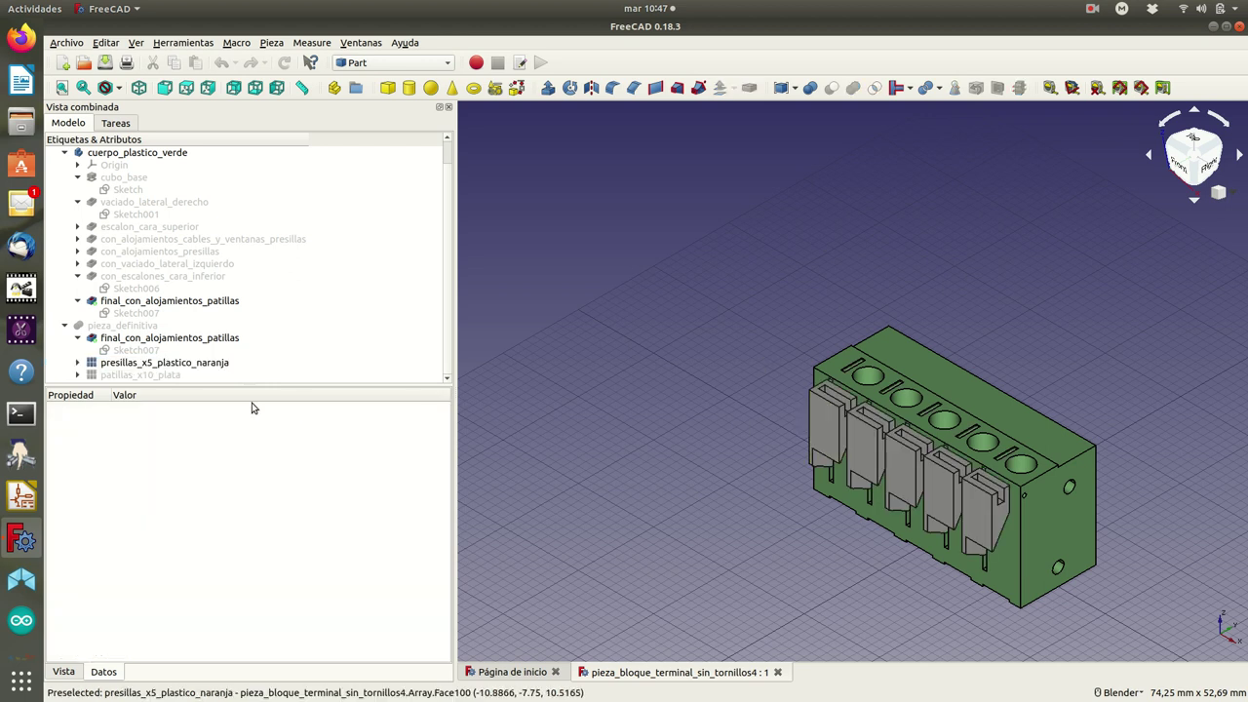
left_click(149, 364)
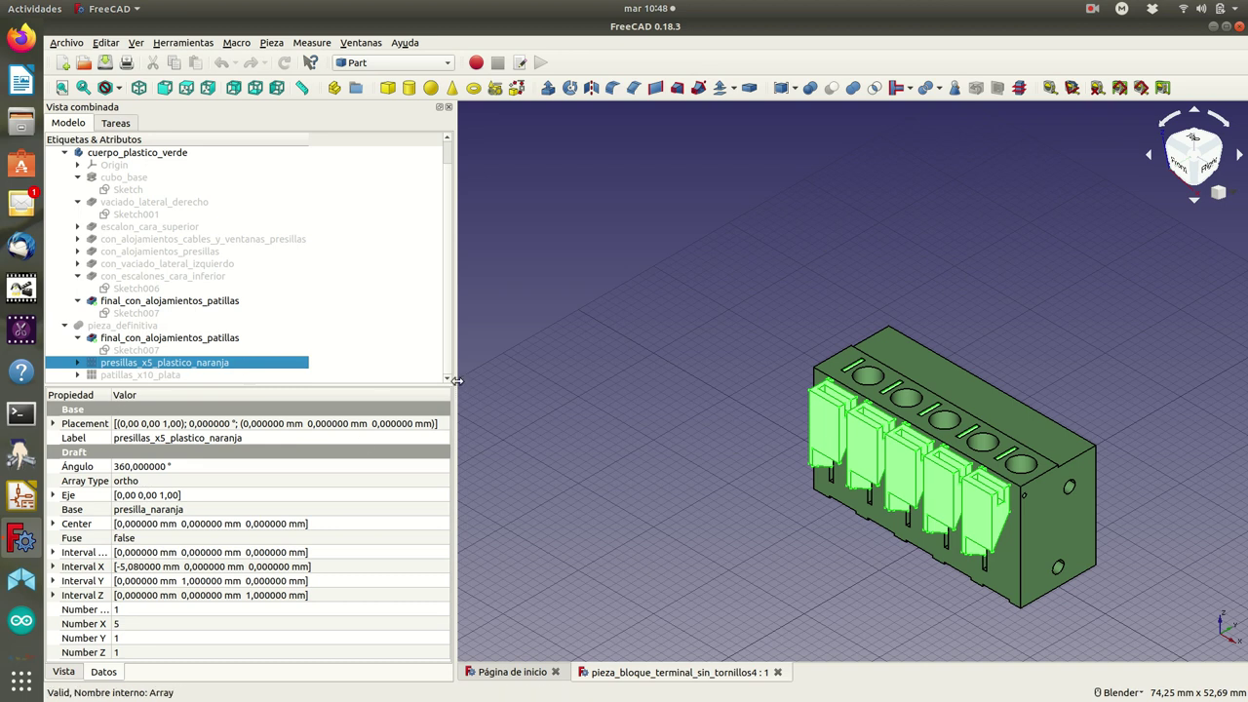
Show the patillas_x10_plata pin array, then reselect the clip array.
left_click(114, 375)
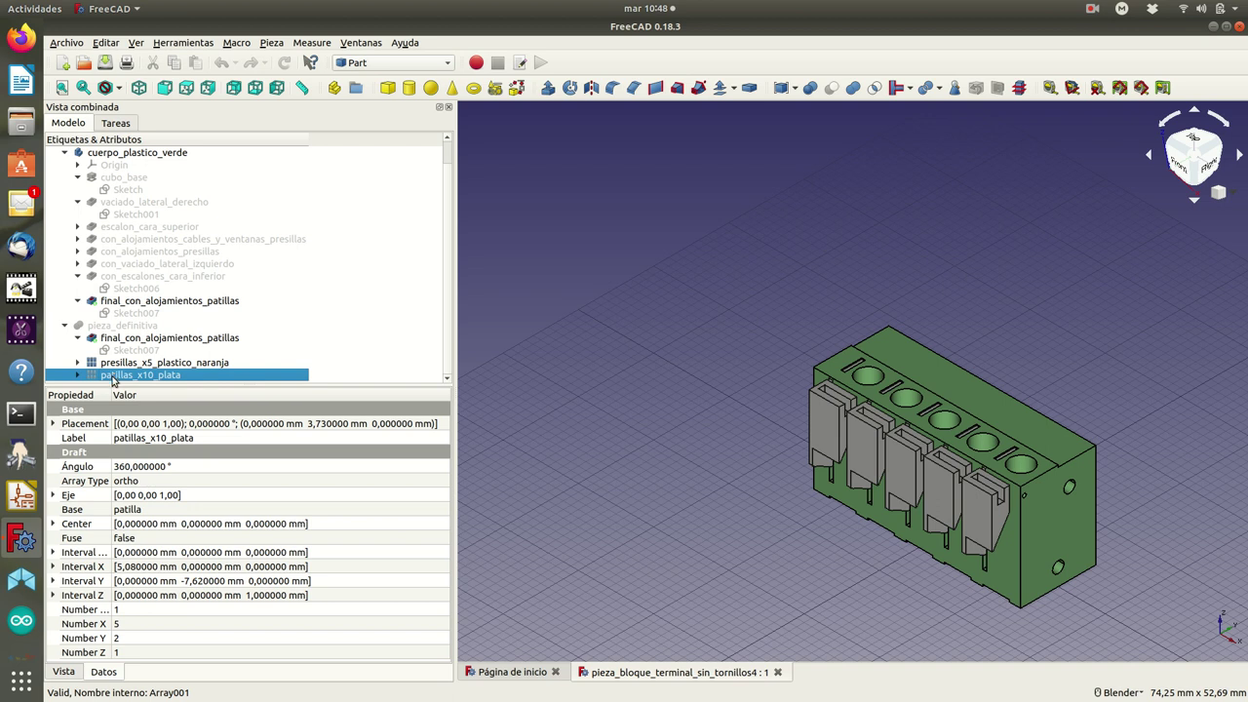
key("space")
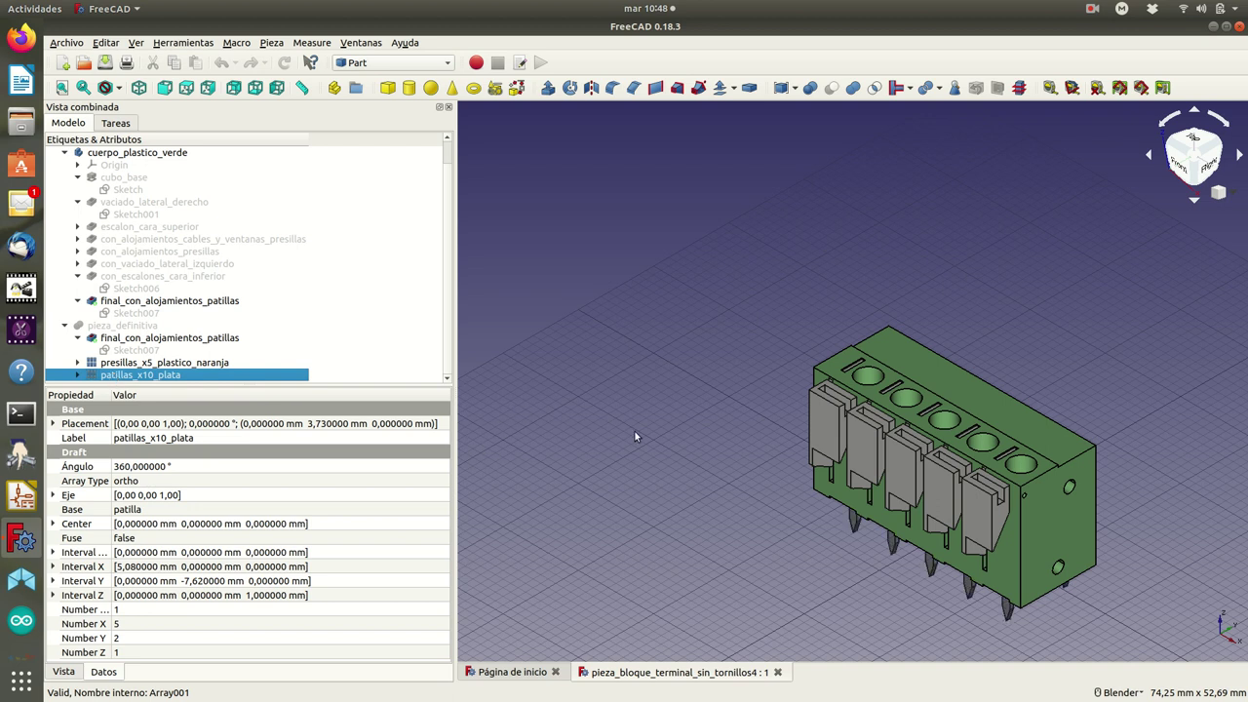
mouse_move(640, 434)
middle_mouse_down()
mouse_move(806, 398)
mouse_move(980, 438)
middle_mouse_up()
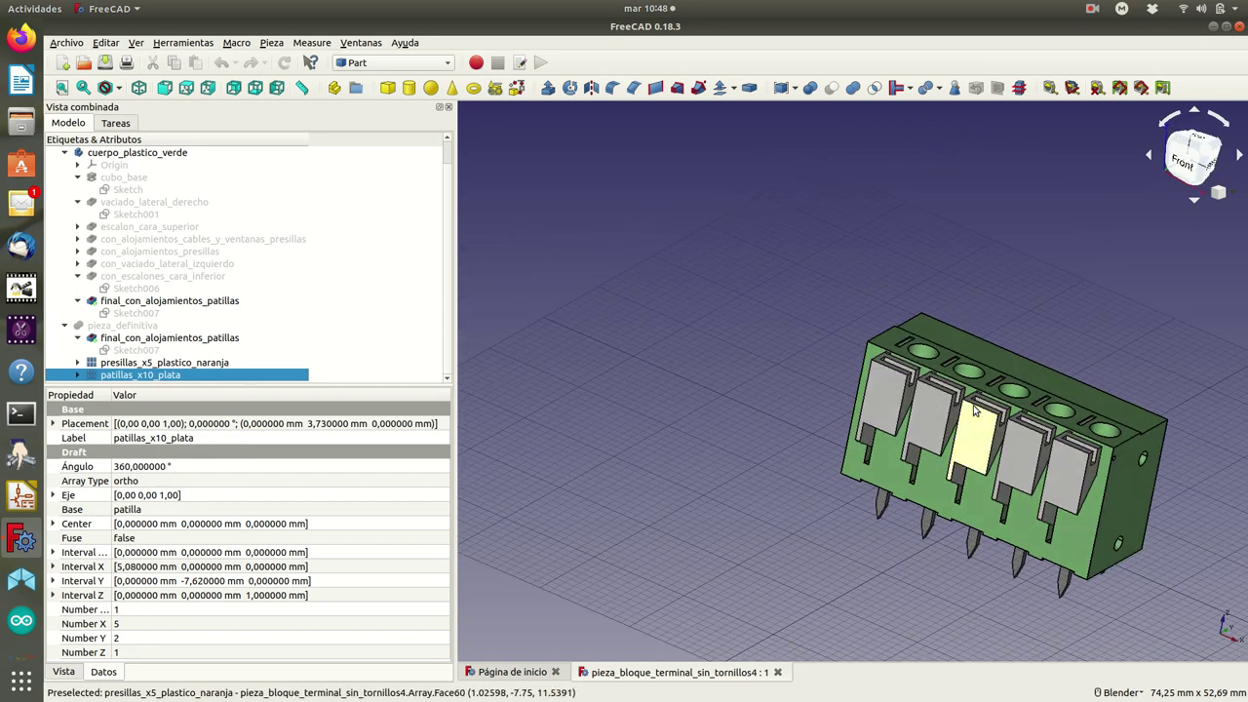
left_click(141, 362)
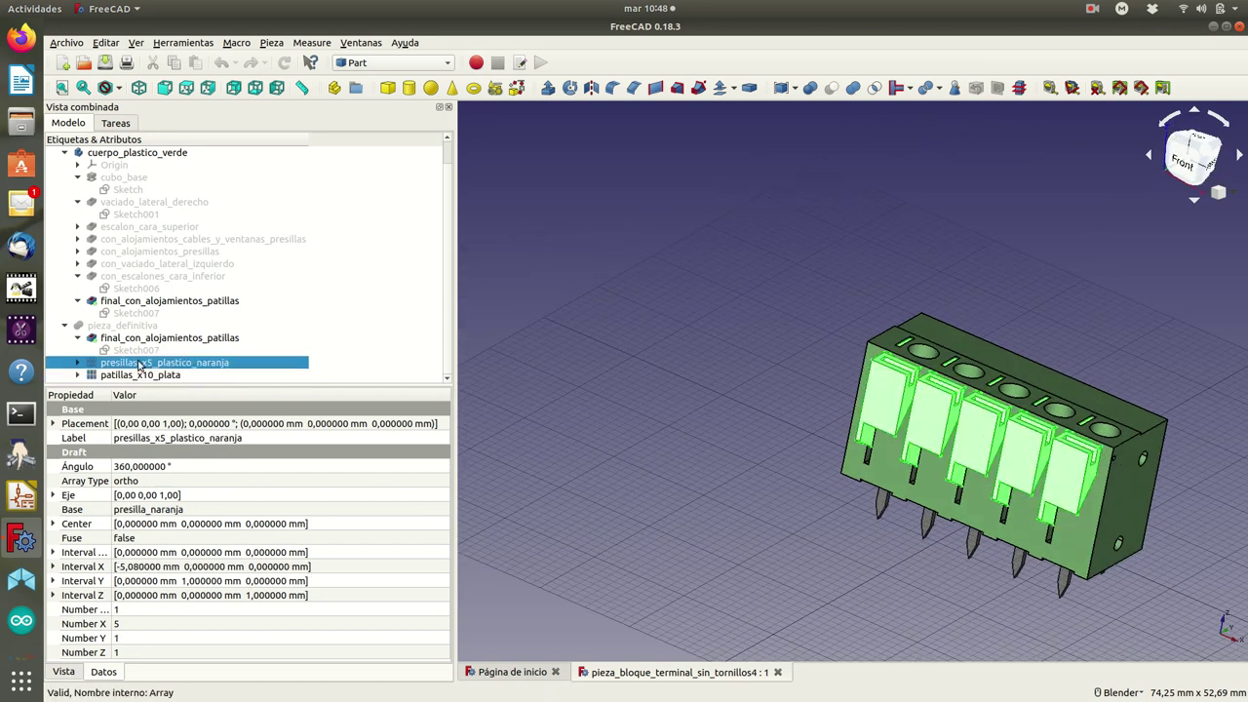
Give presillas_x5_plastico_naranja the Plástico material preset in Apariencia.
right_click(141, 363)
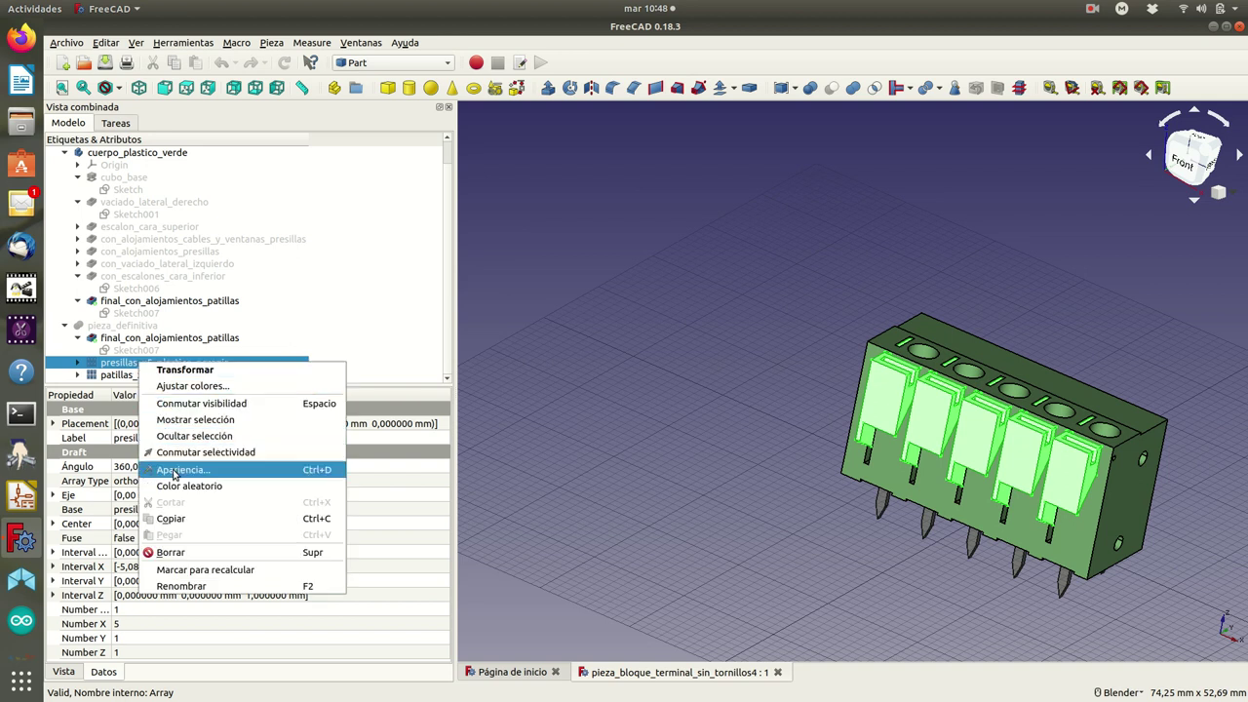
left_click(175, 472)
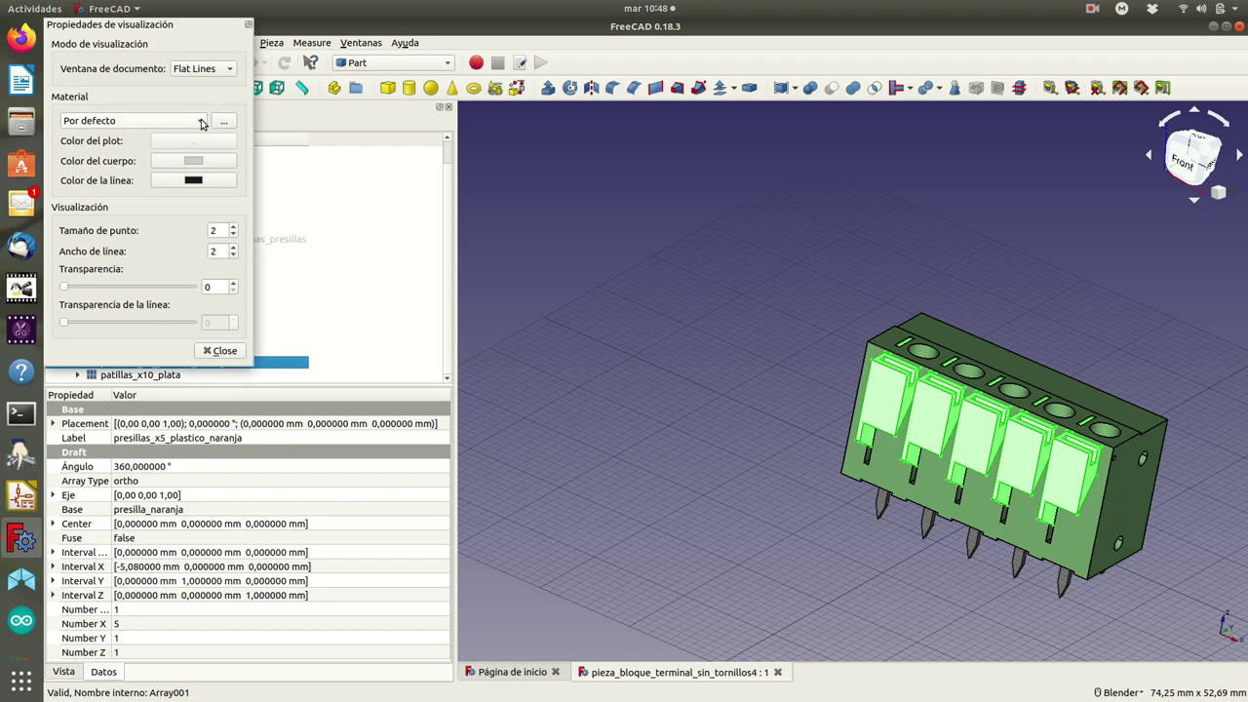
left_click(201, 124)
left_click(124, 359)
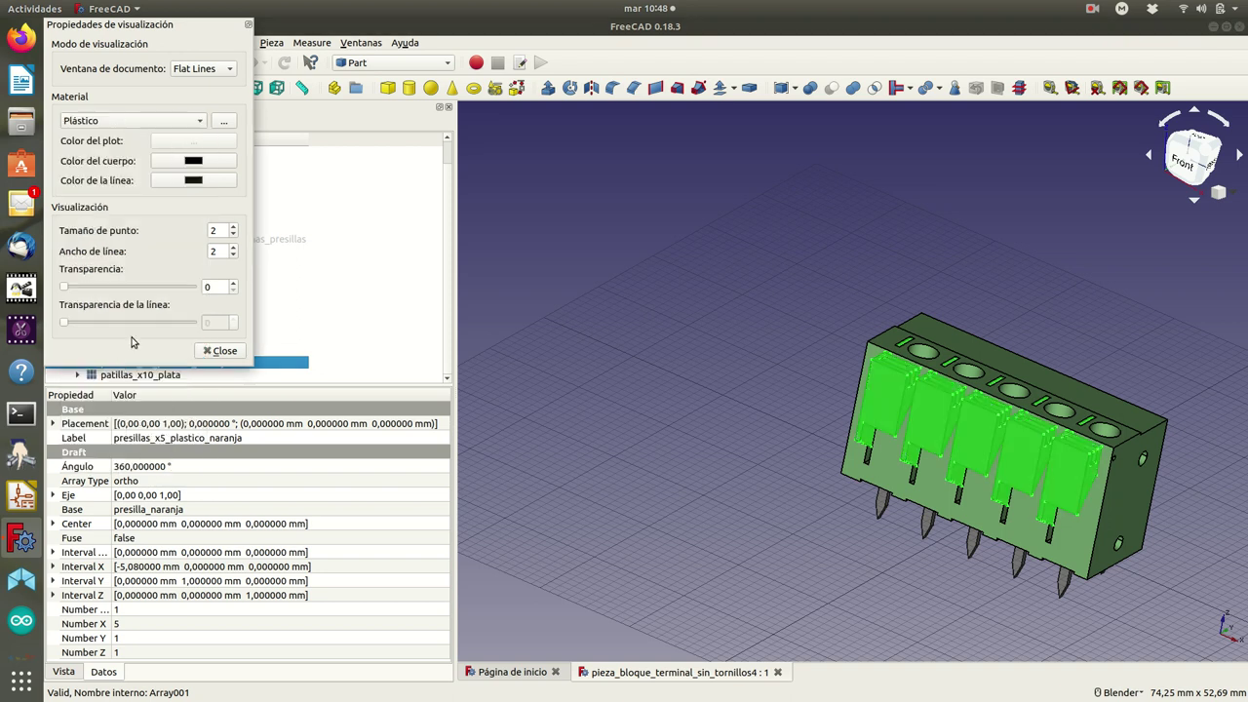
Set the clips' body colour to a reddish orange and close the appearance dialog.
left_click(202, 164)
left_click(151, 129)
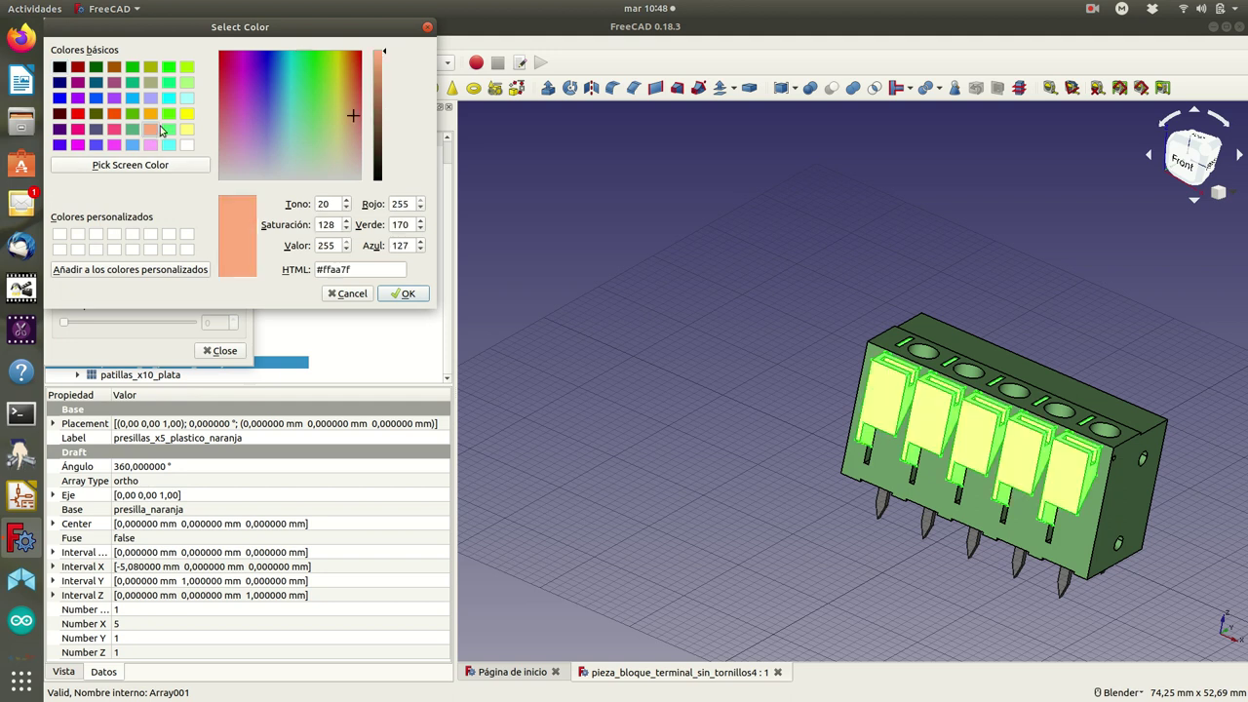
left_click(152, 115)
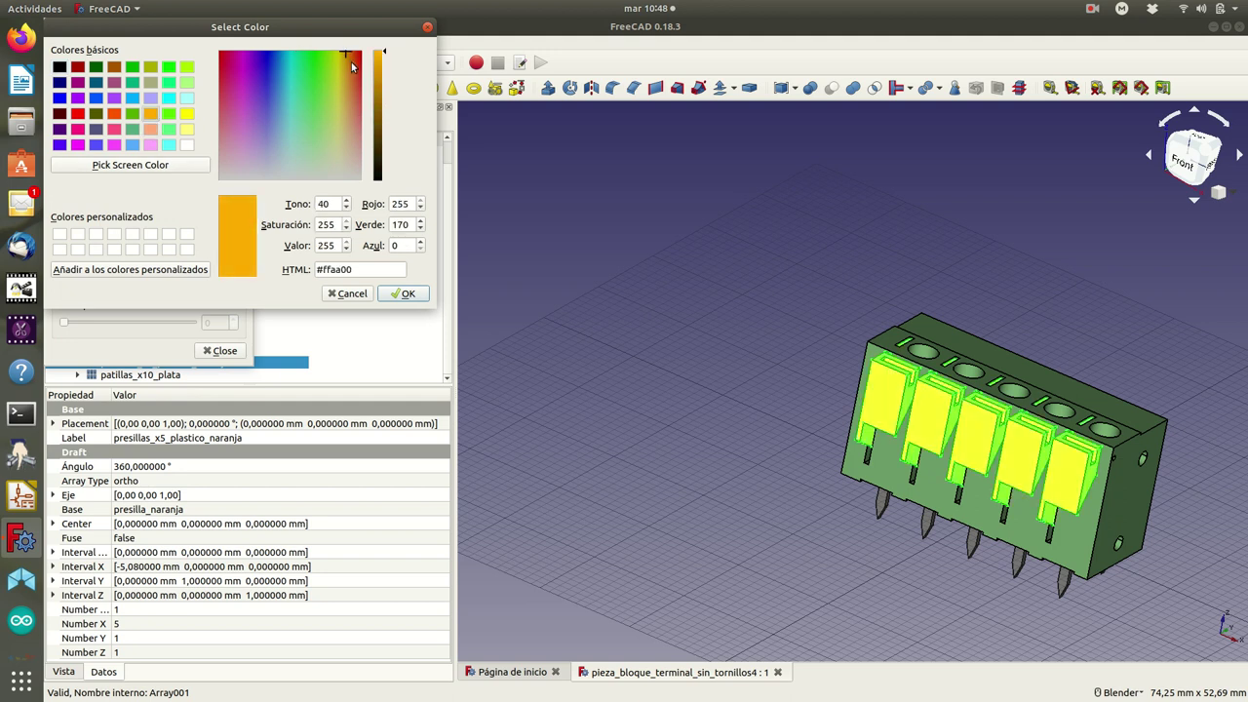
left_click_drag(346, 57, 355, 55)
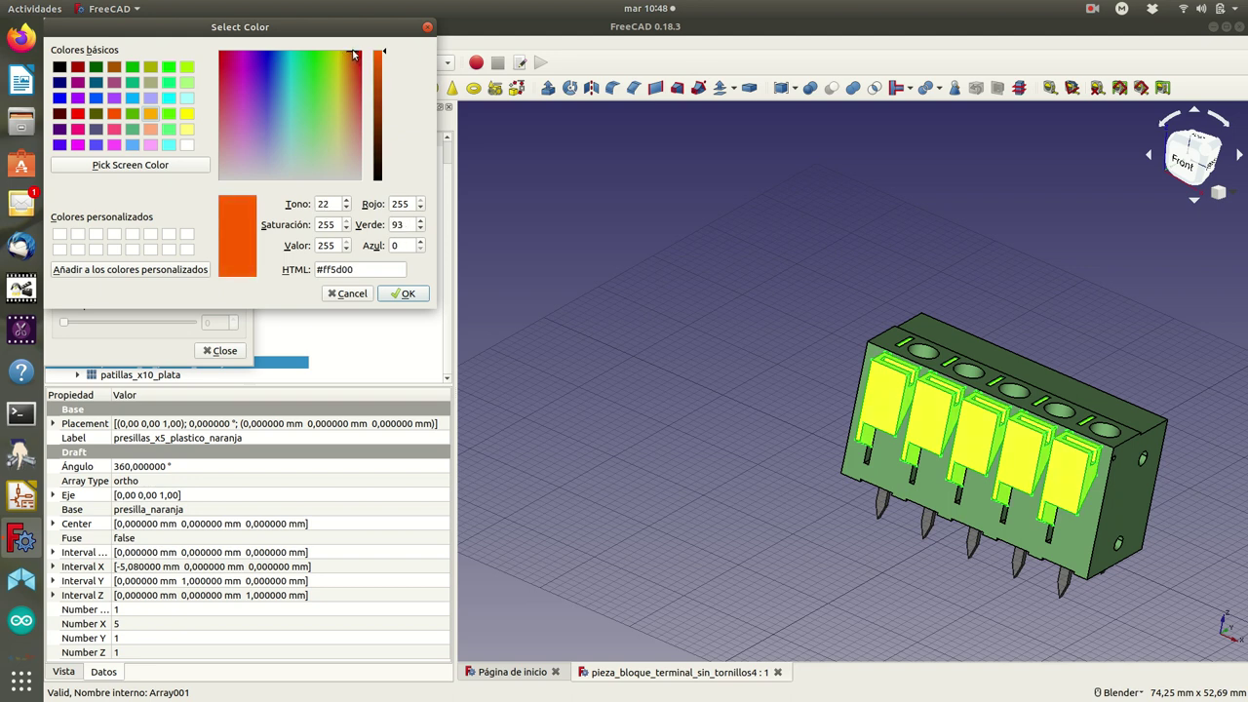
left_click(404, 293)
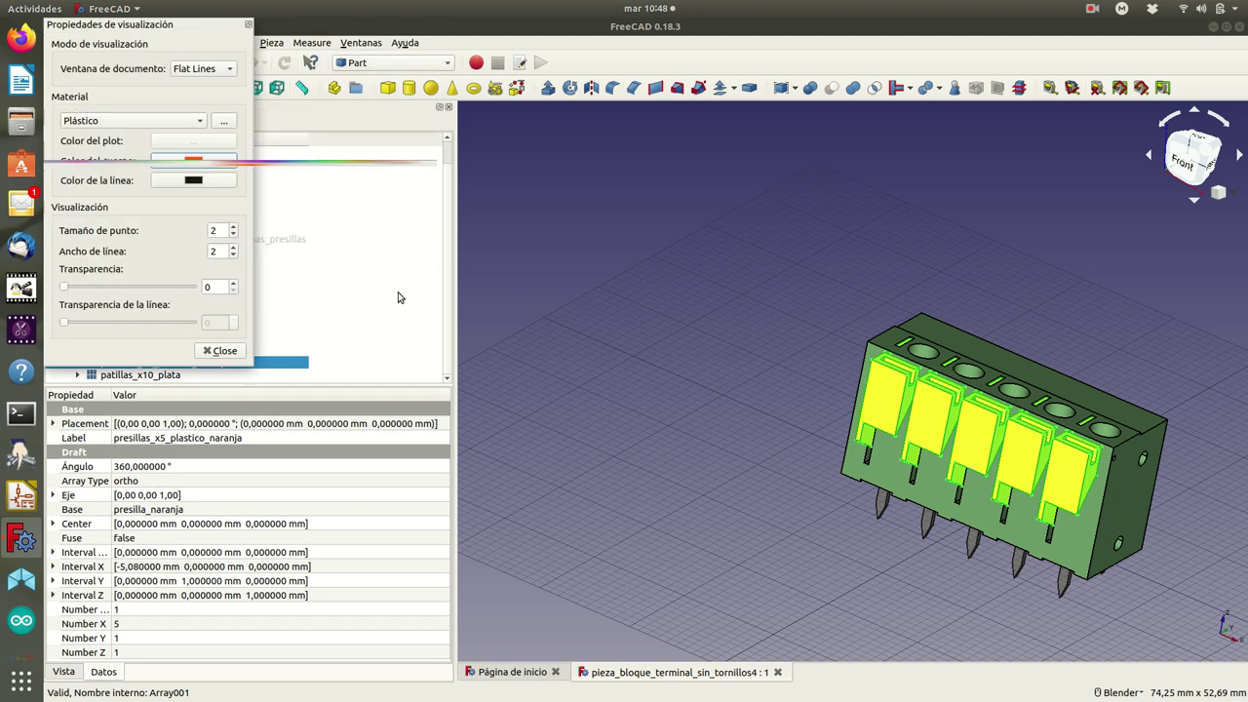
mouse_move(741, 437)
middle_mouse_down()
mouse_move(624, 364)
mouse_move(803, 388)
mouse_move(825, 354)
mouse_move(747, 354)
mouse_move(645, 393)
middle_mouse_up()
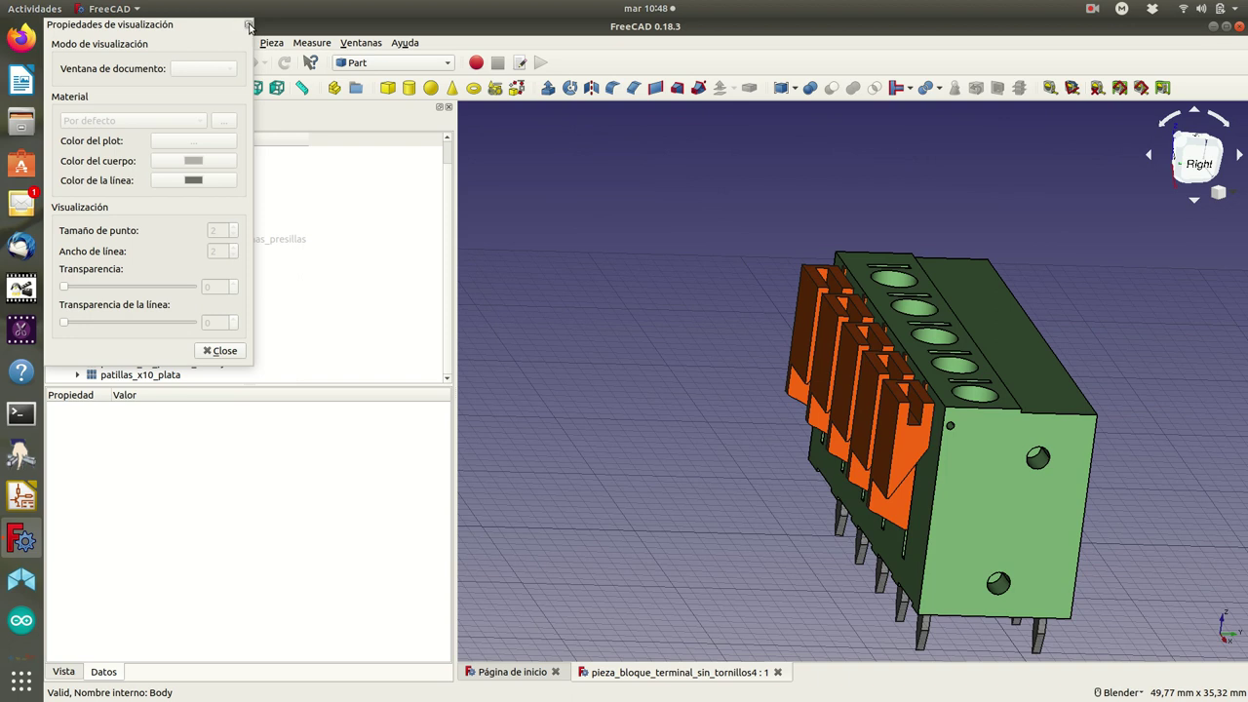
left_click(951, 489)
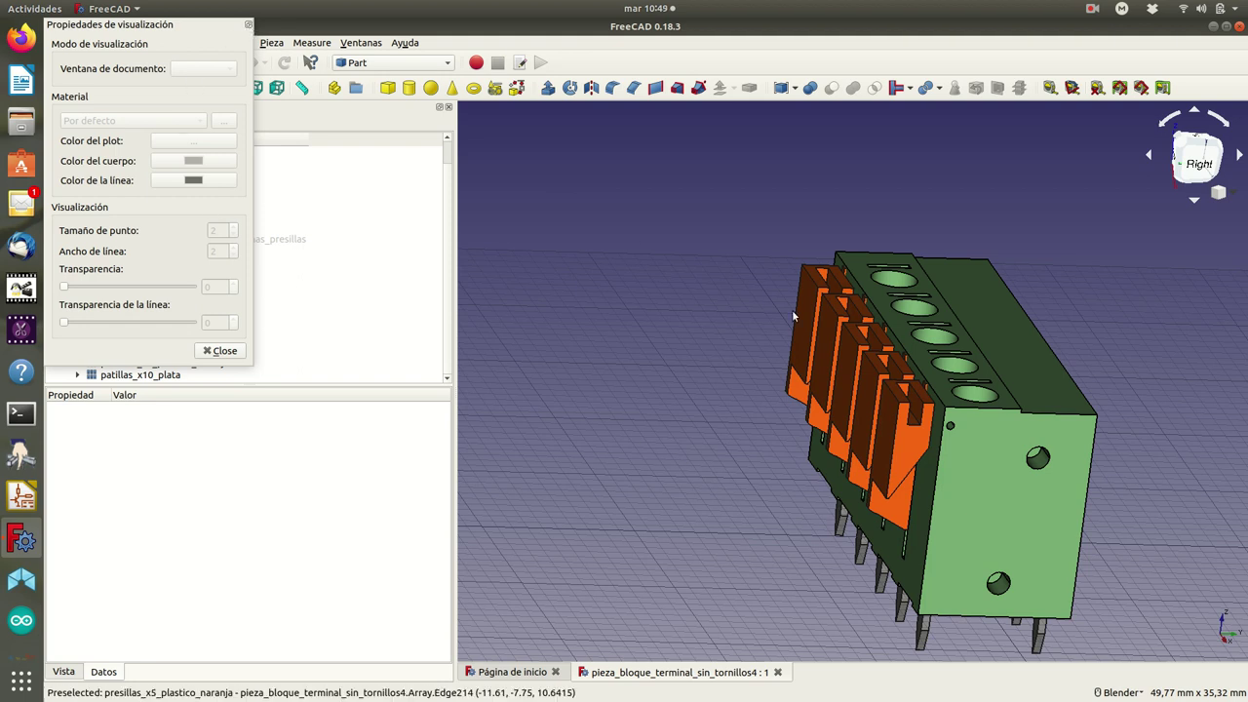
left_click(220, 351)
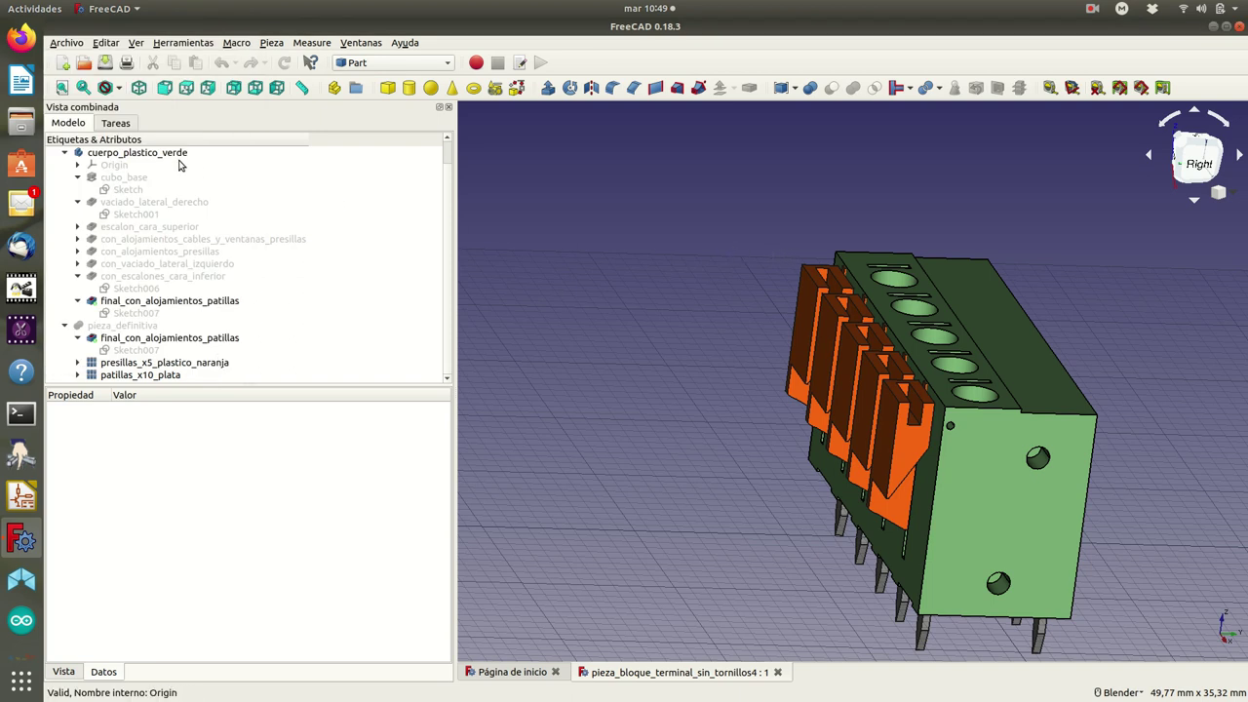
Launch the Footprint Editor and load kefa_142v_5p from the prueba_pieza_3D library.
left_click(24, 497)
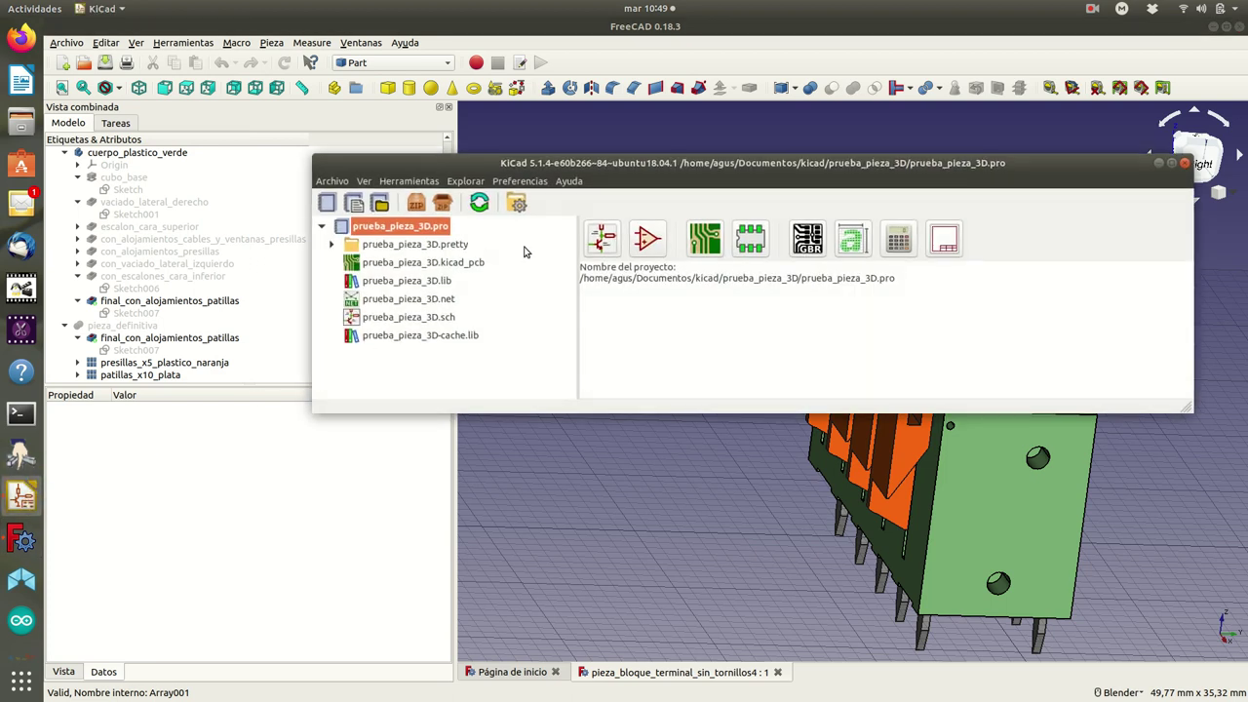
left_click(754, 243)
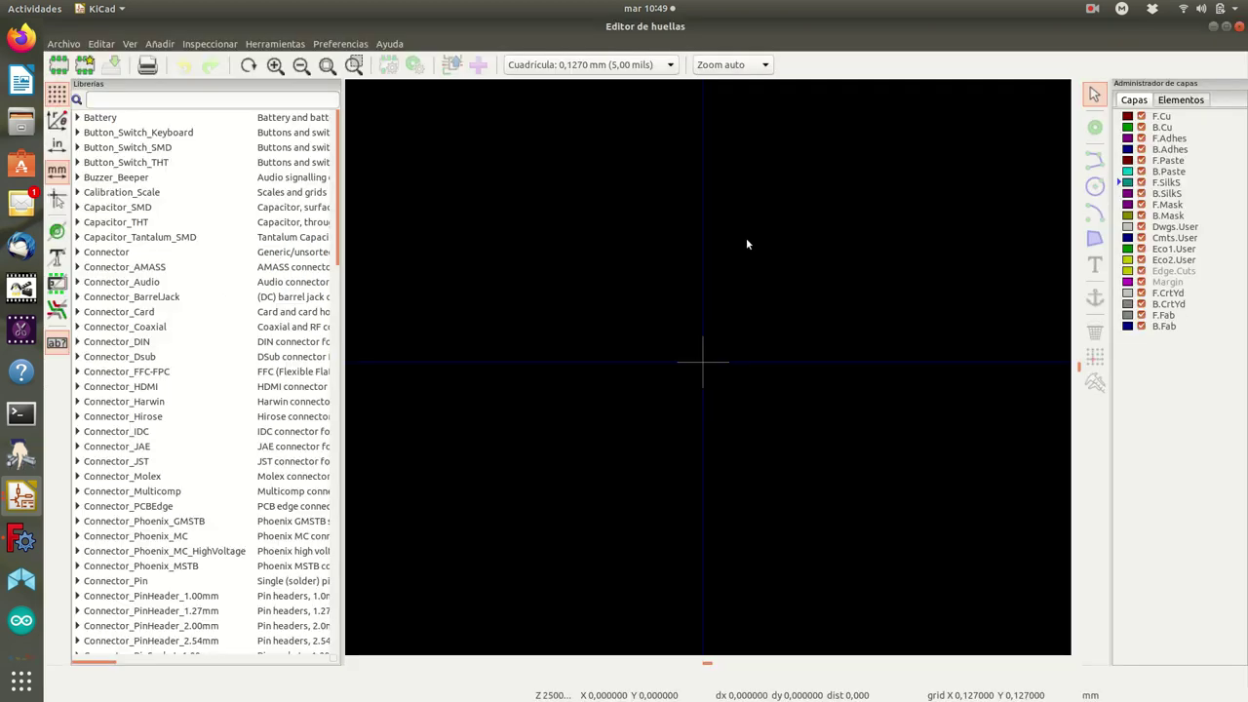
scroll(127, 334, "down", 3)
scroll(130, 335, "down", 4)
scroll(132, 335, "down", 5)
scroll(135, 337, "down", 4)
scroll(134, 336, "down", 4)
scroll(137, 336, "down", 6)
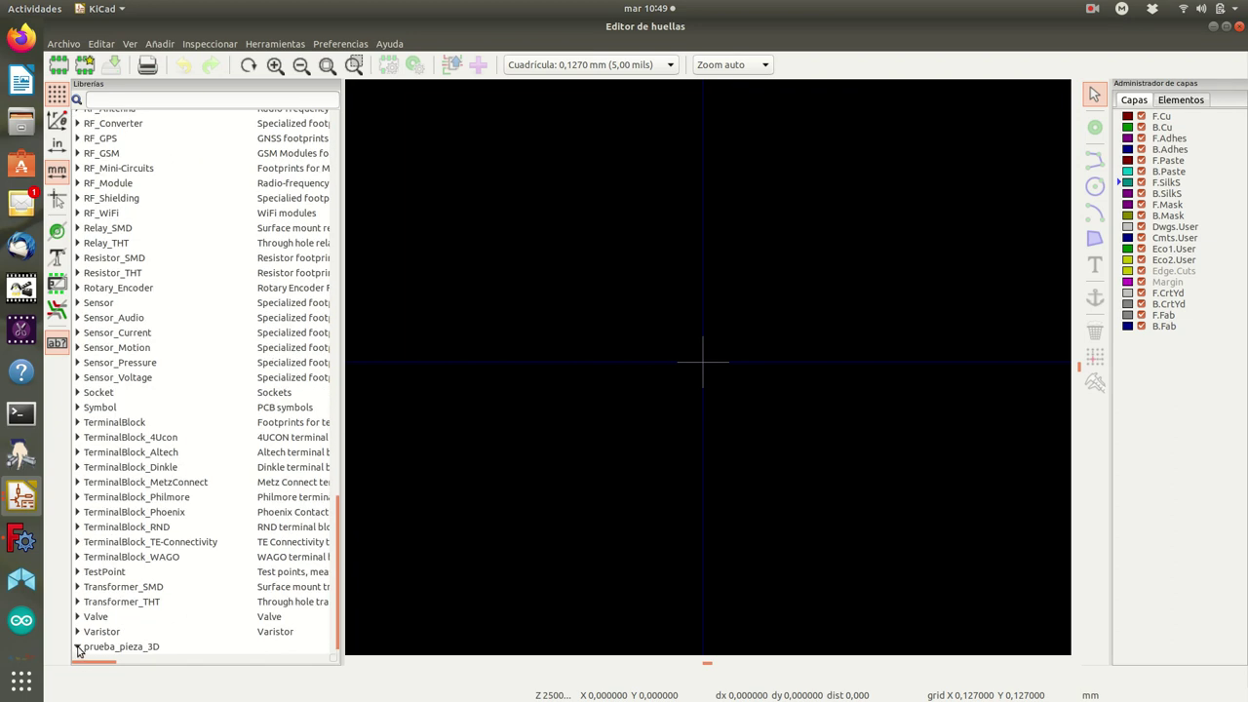
scroll(164, 558, "down", 1)
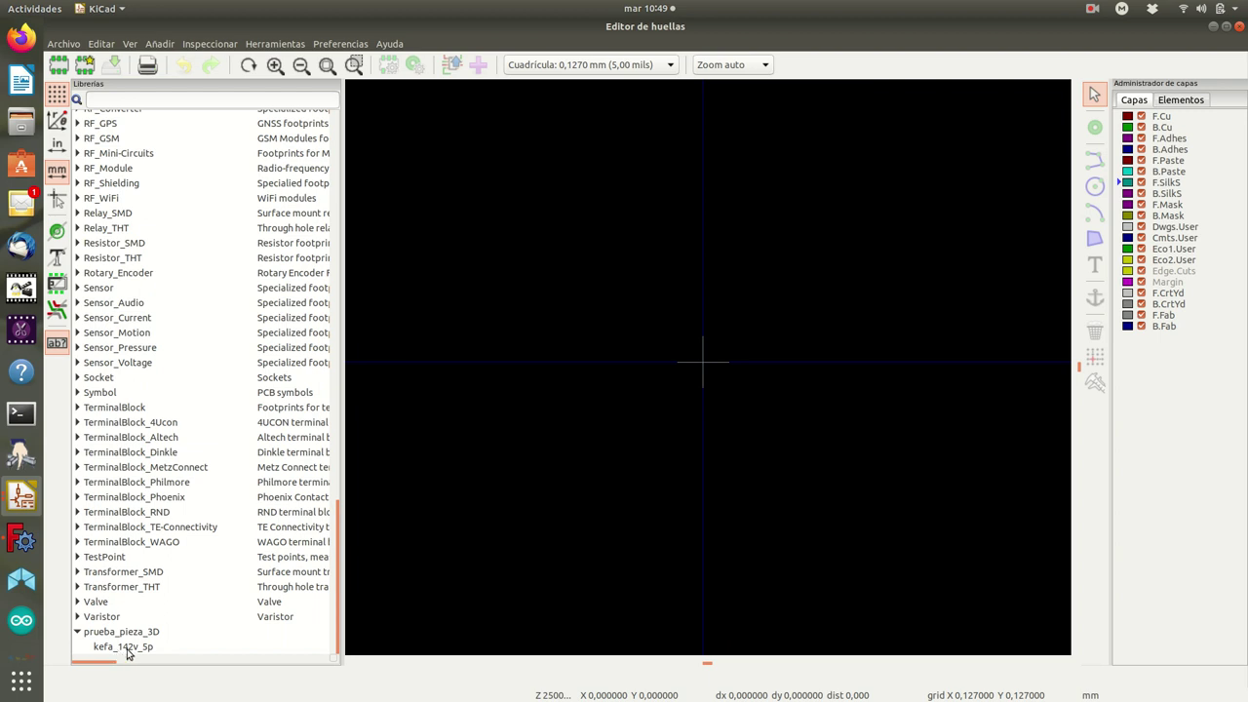
left_click(124, 647)
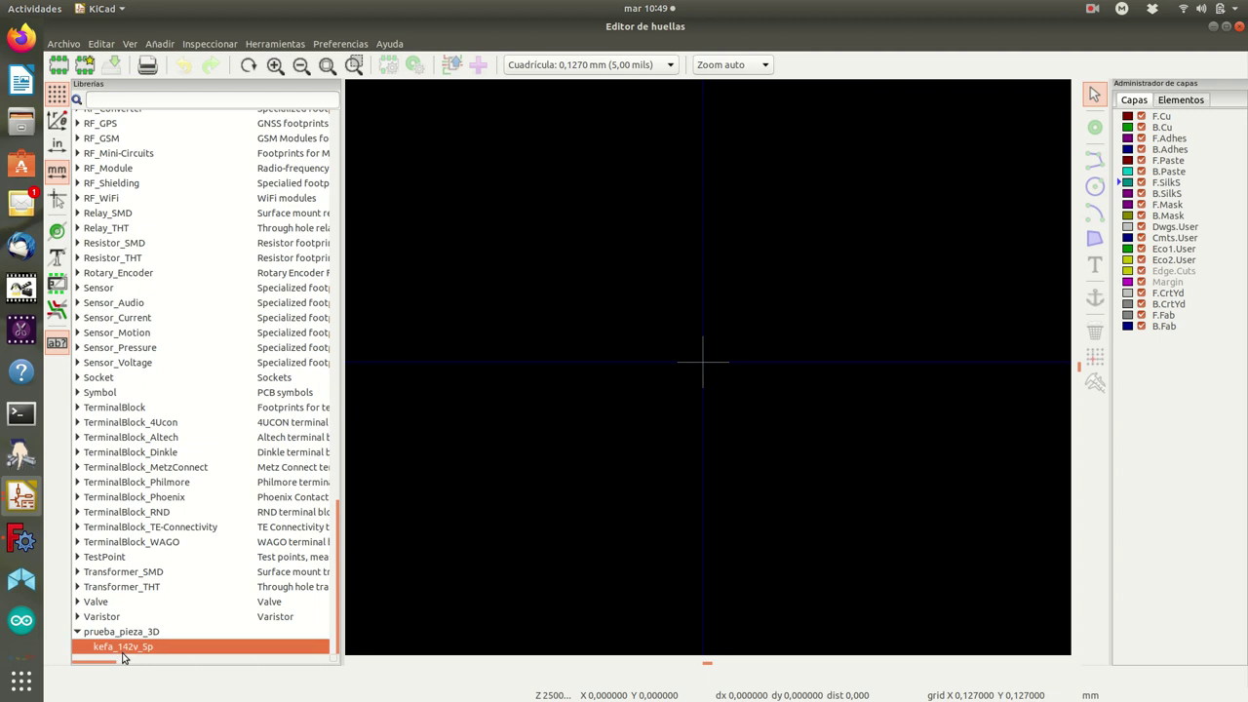
double_click(123, 651)
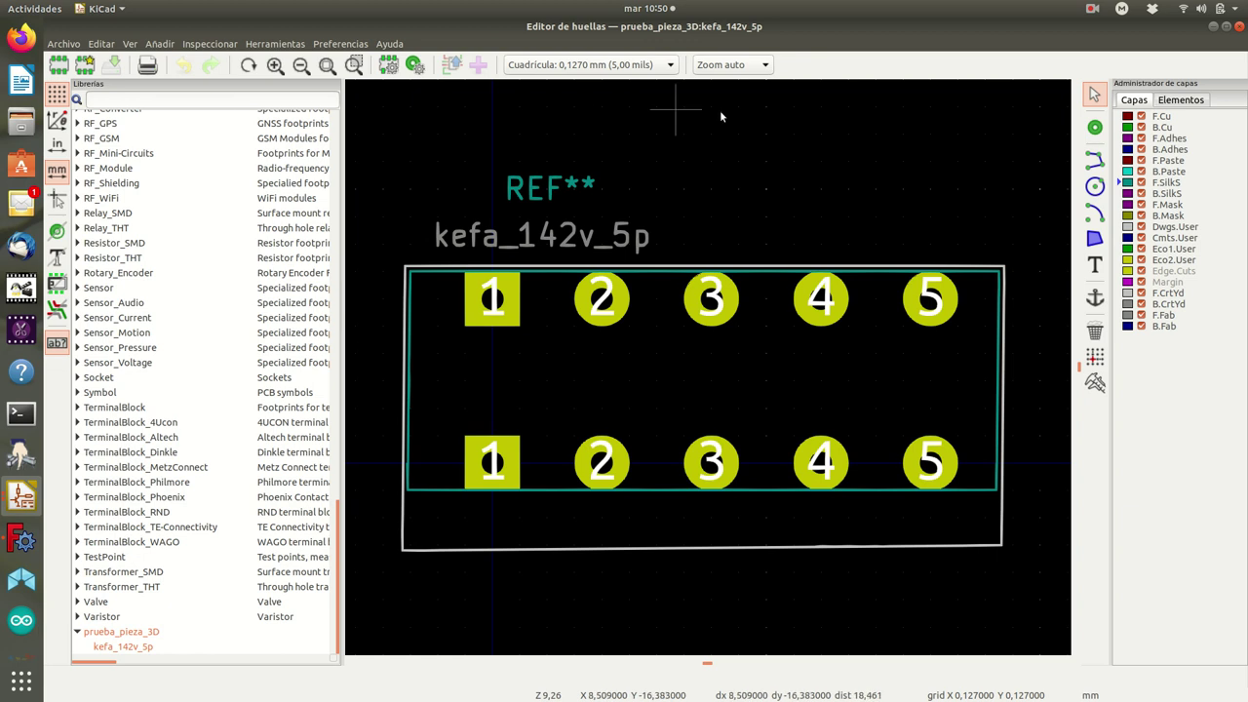
Measure the distance from top pad 1 to bottom pad 1 in millimetres.
left_click(1095, 383)
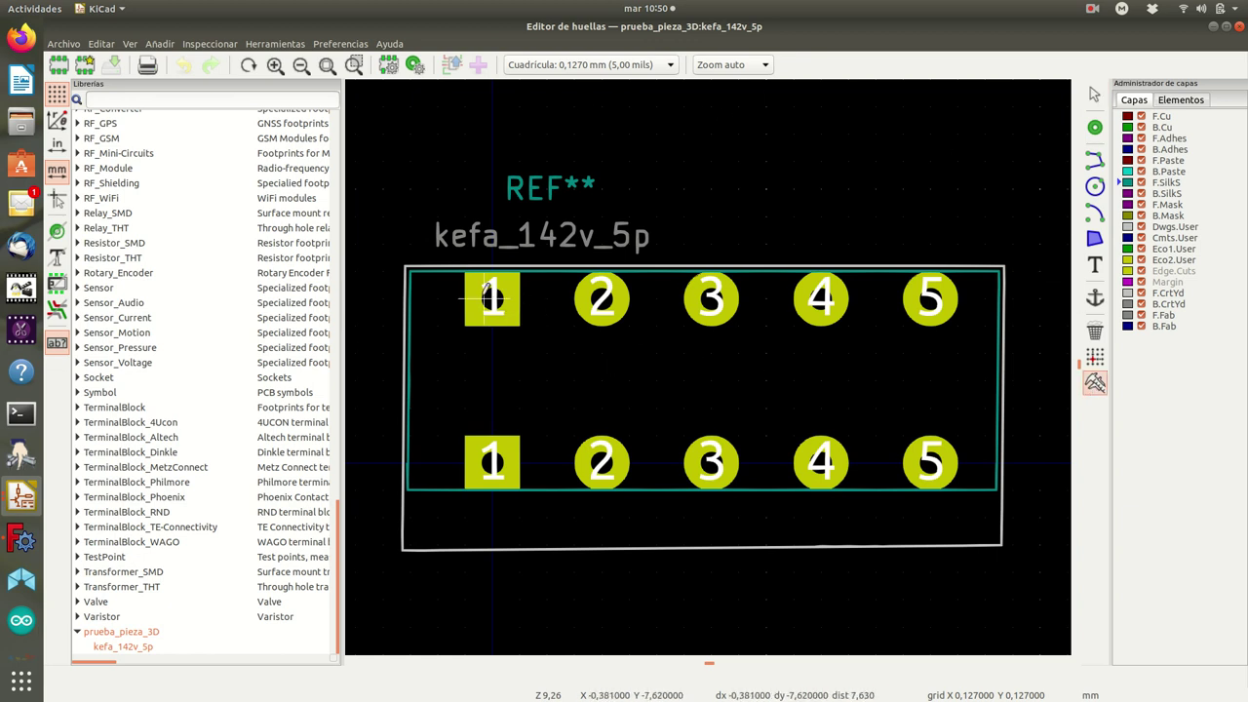
left_click(493, 295)
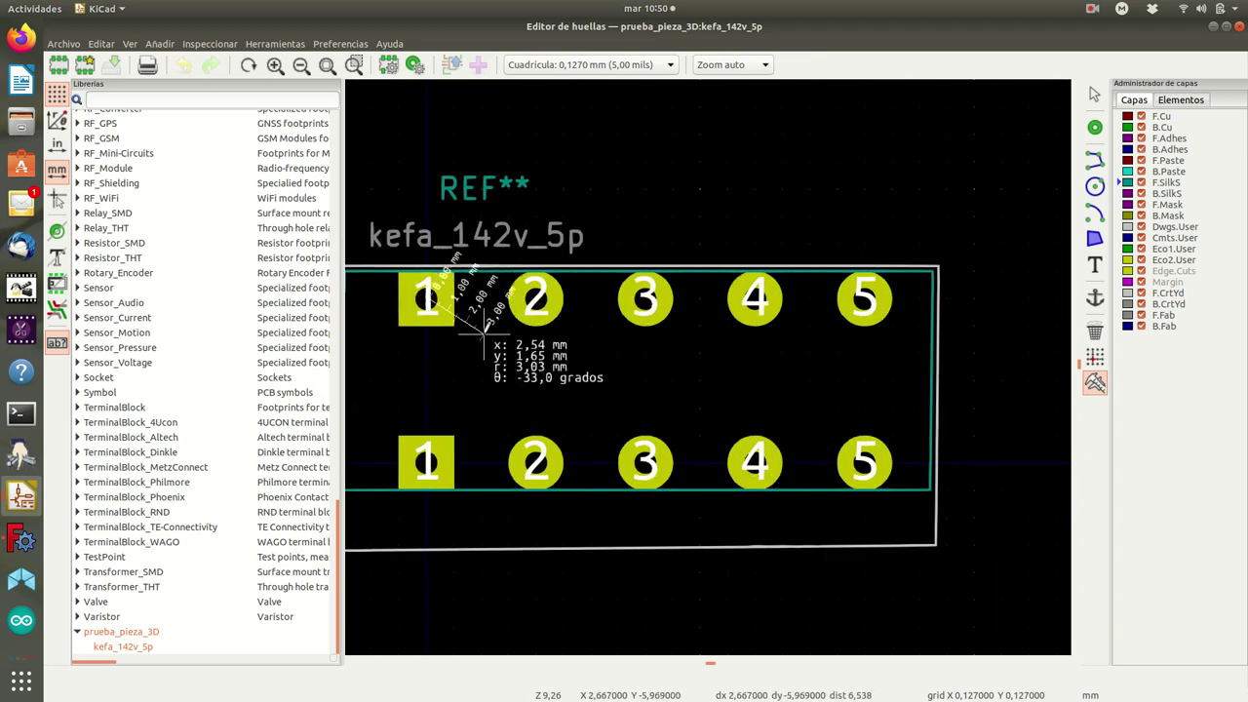
key("Escape")
Switch units to inches and measure the roughly 0.3 in spacing between pad rows.
left_click(57, 143)
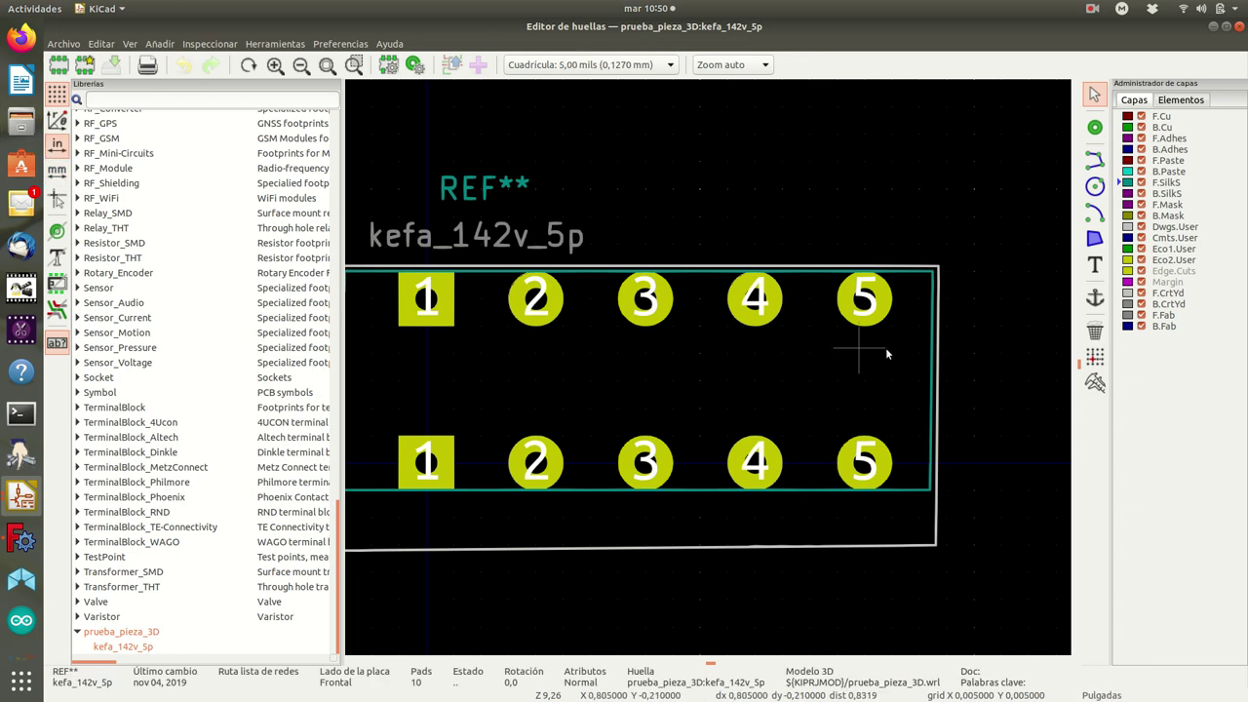
left_click(1095, 383)
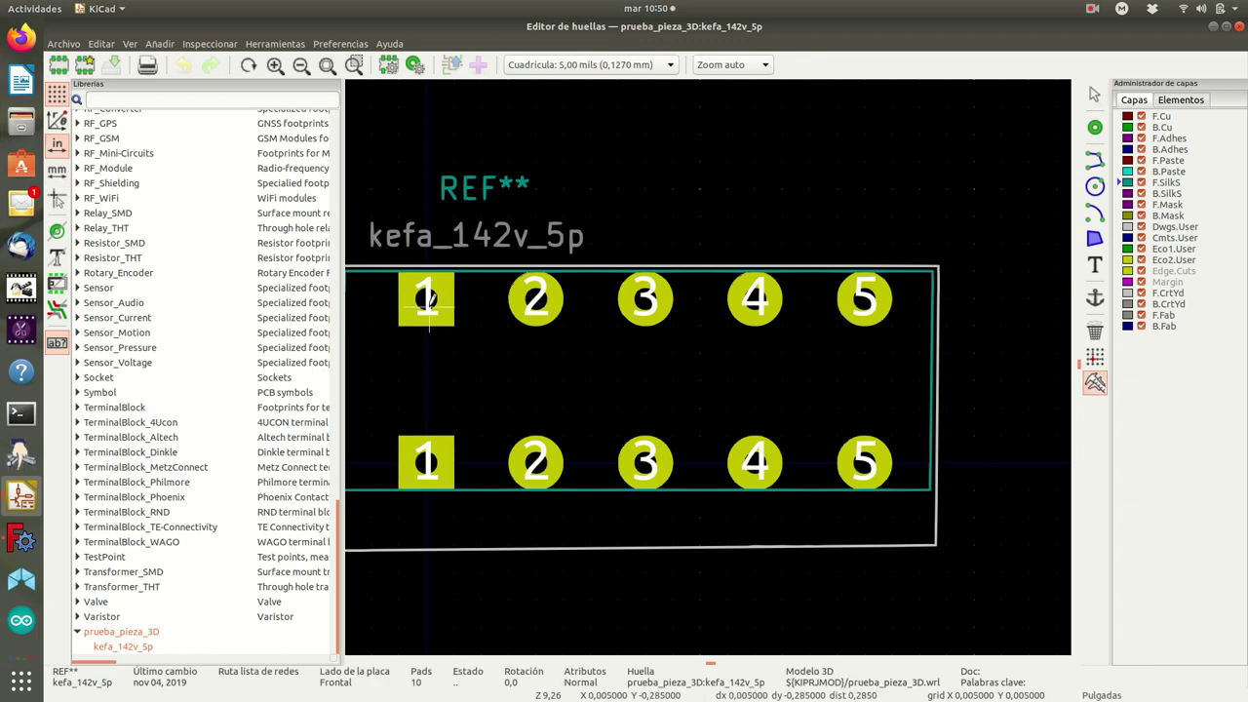
left_click(425, 297)
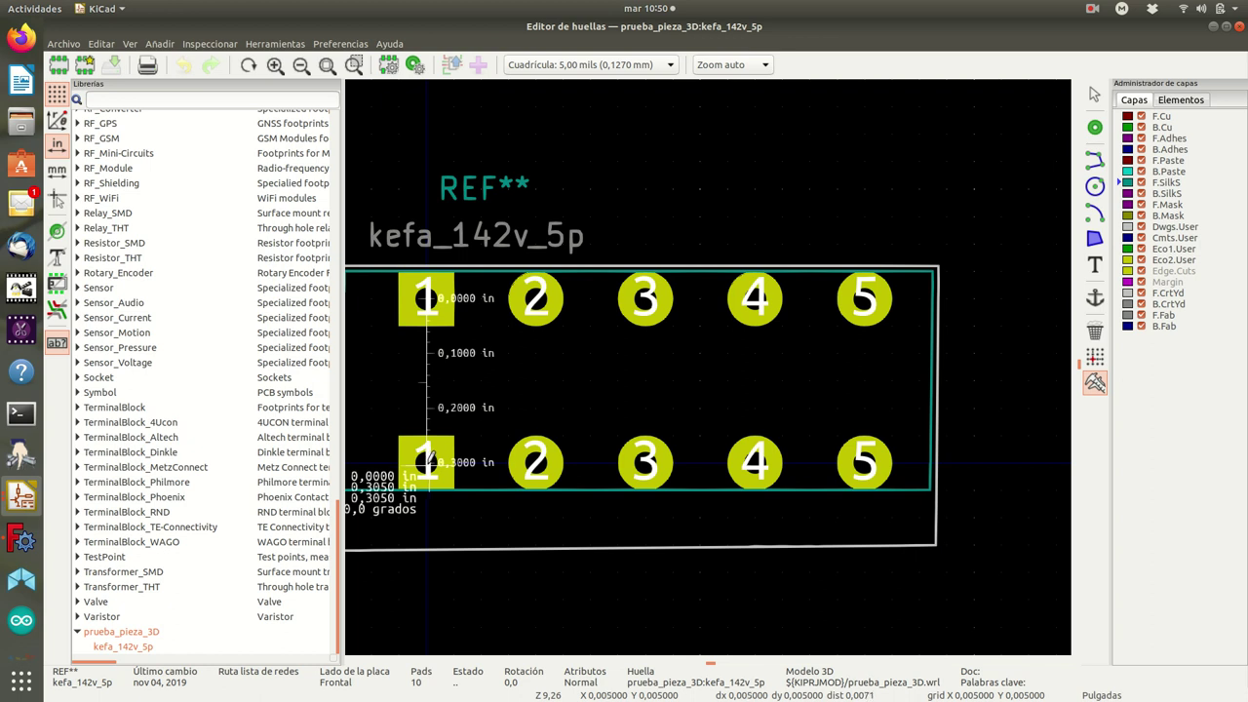
Measure the 0.2 in pitch between pads 2 and 3, then close the footprint editor.
left_click(536, 297)
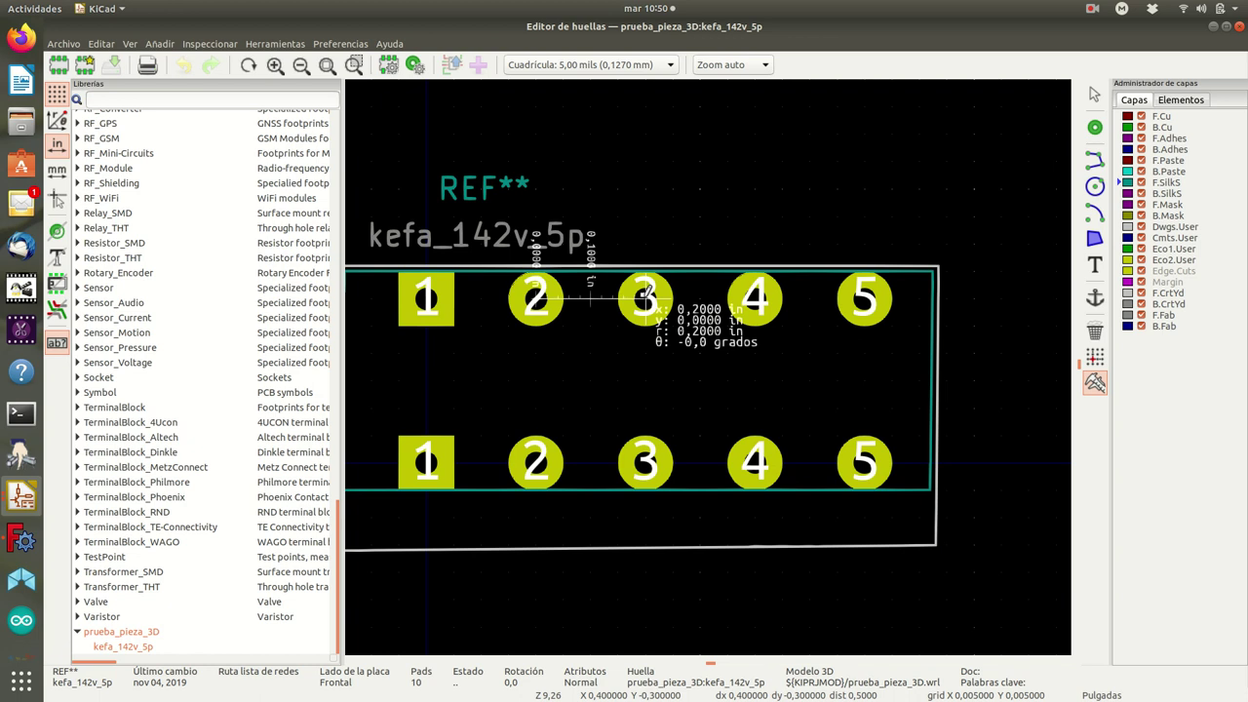
left_click(644, 297)
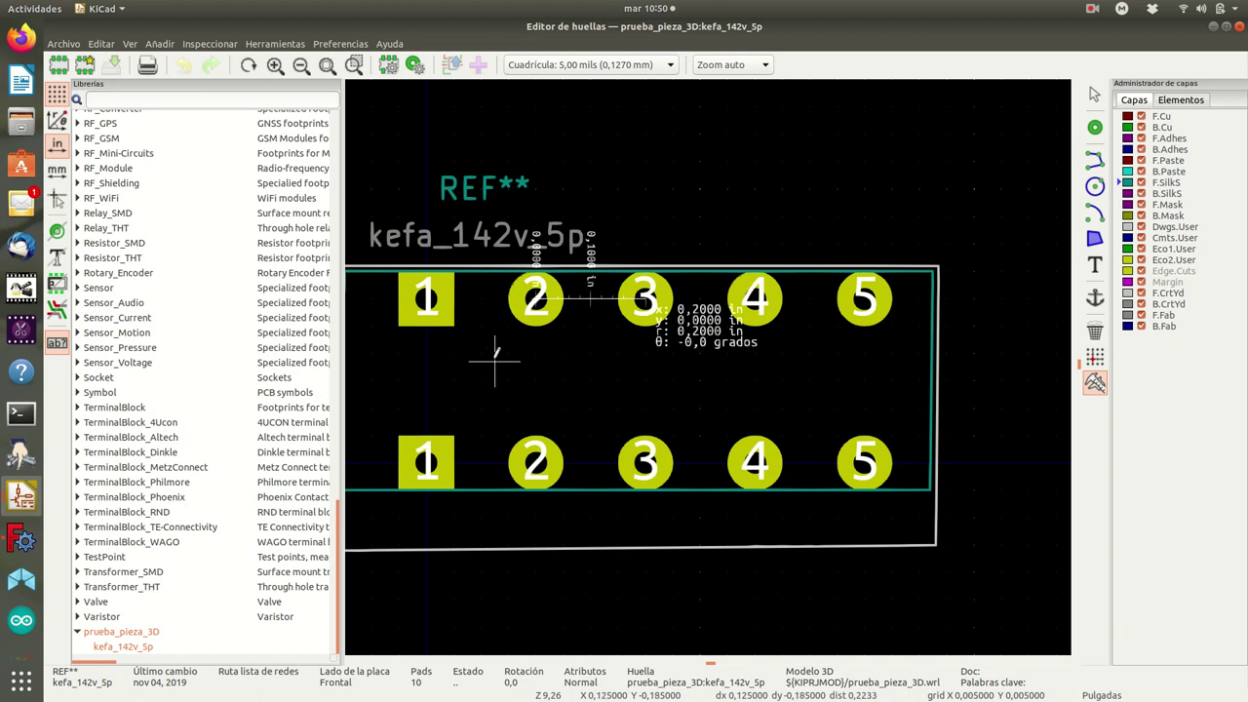
scroll(556, 283, "down", 1)
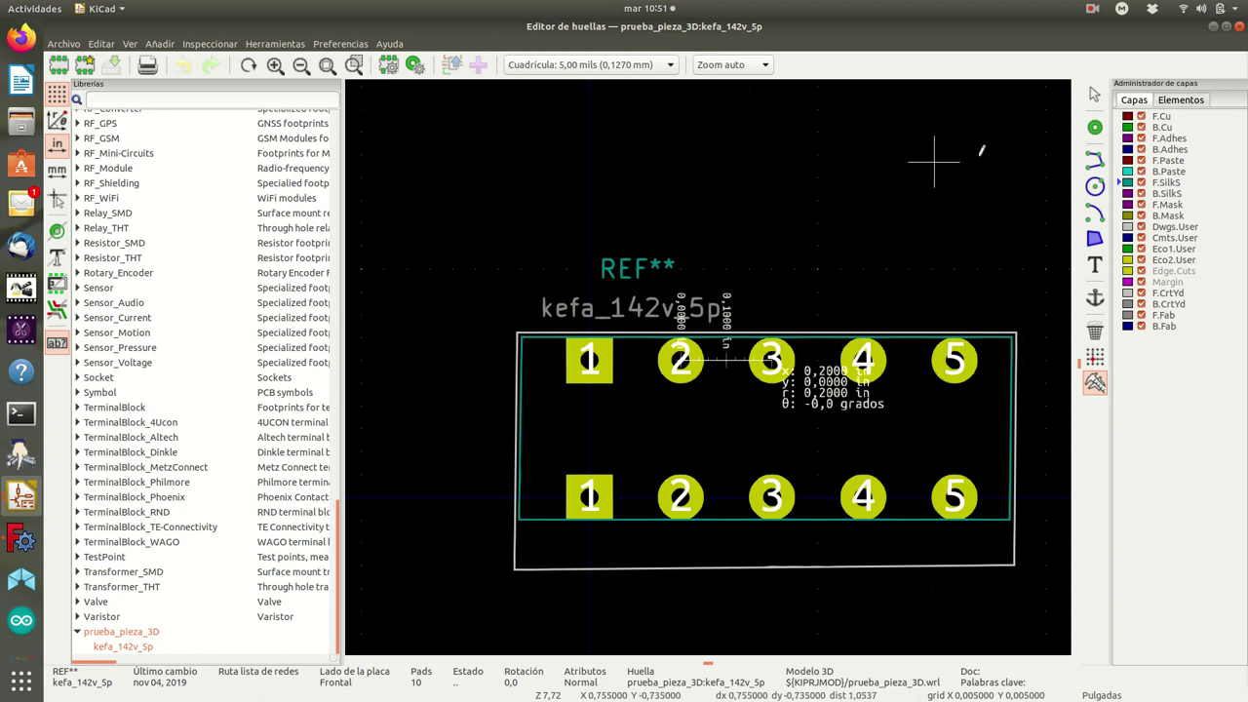
left_click(1213, 26)
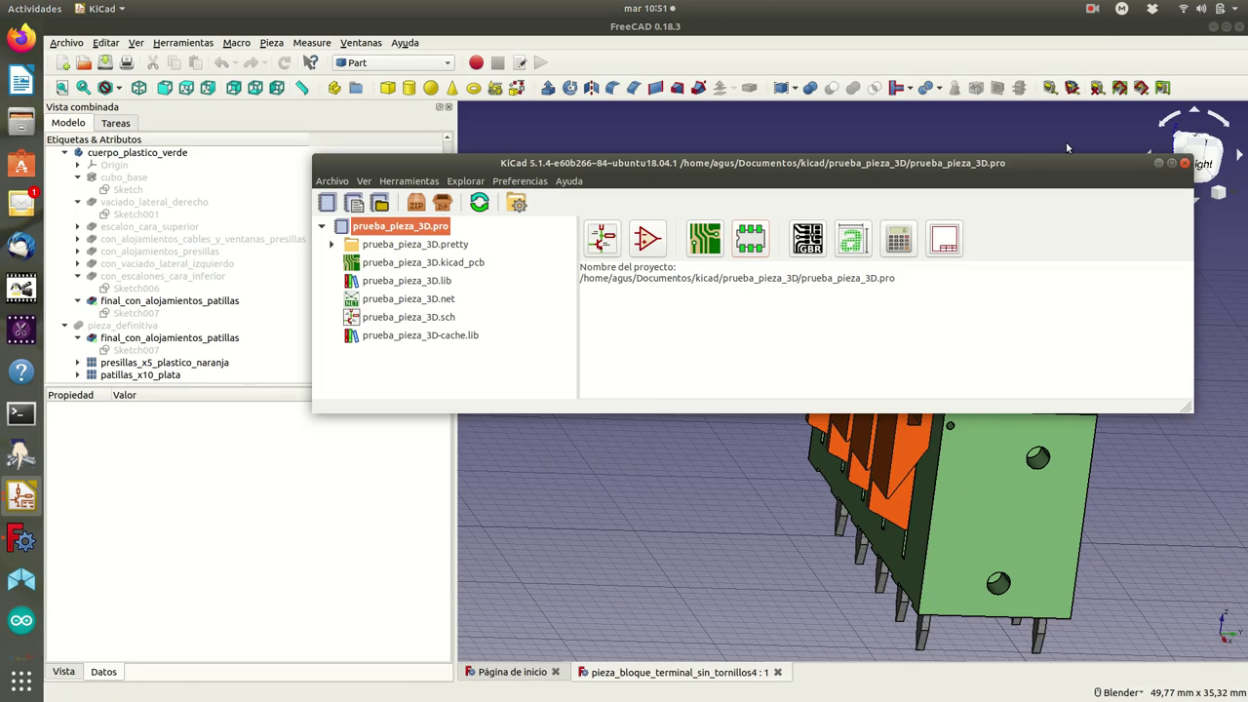
Close the KiCad project manager, switch FreeCAD to KiCadStepUp and start Load KiCad PCB FootPrint.
left_click(1158, 164)
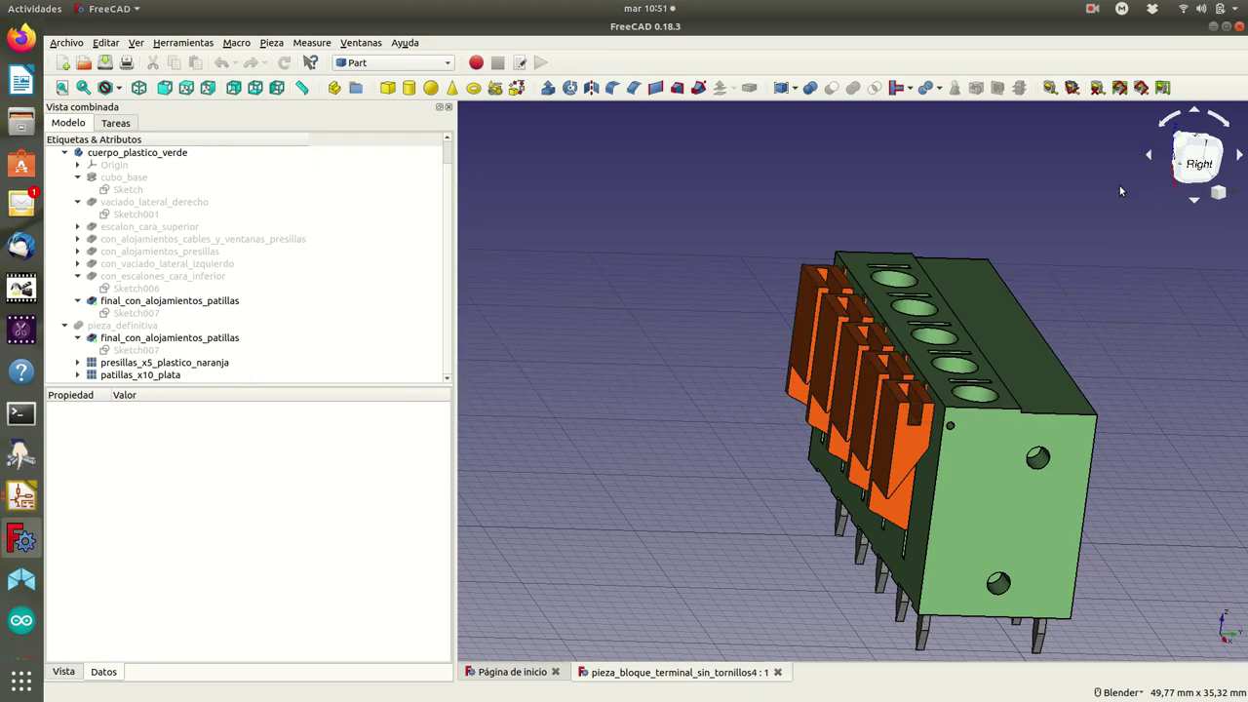
left_click(449, 64)
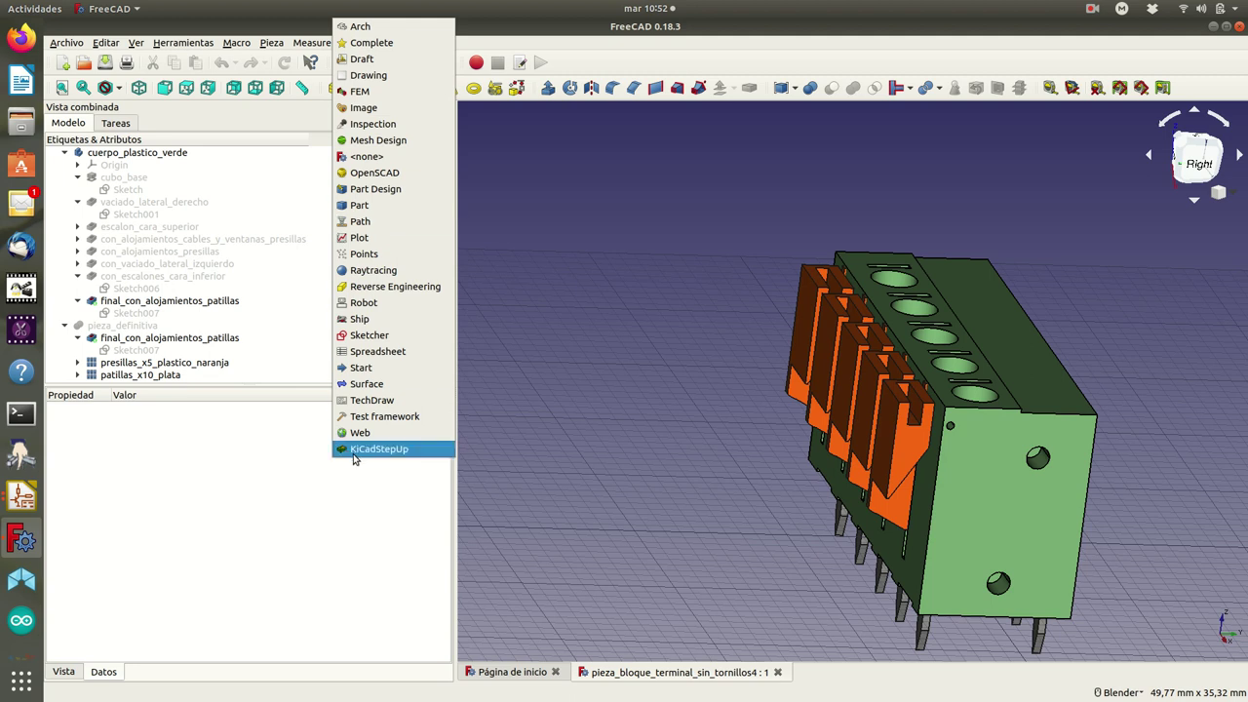
left_click(381, 452)
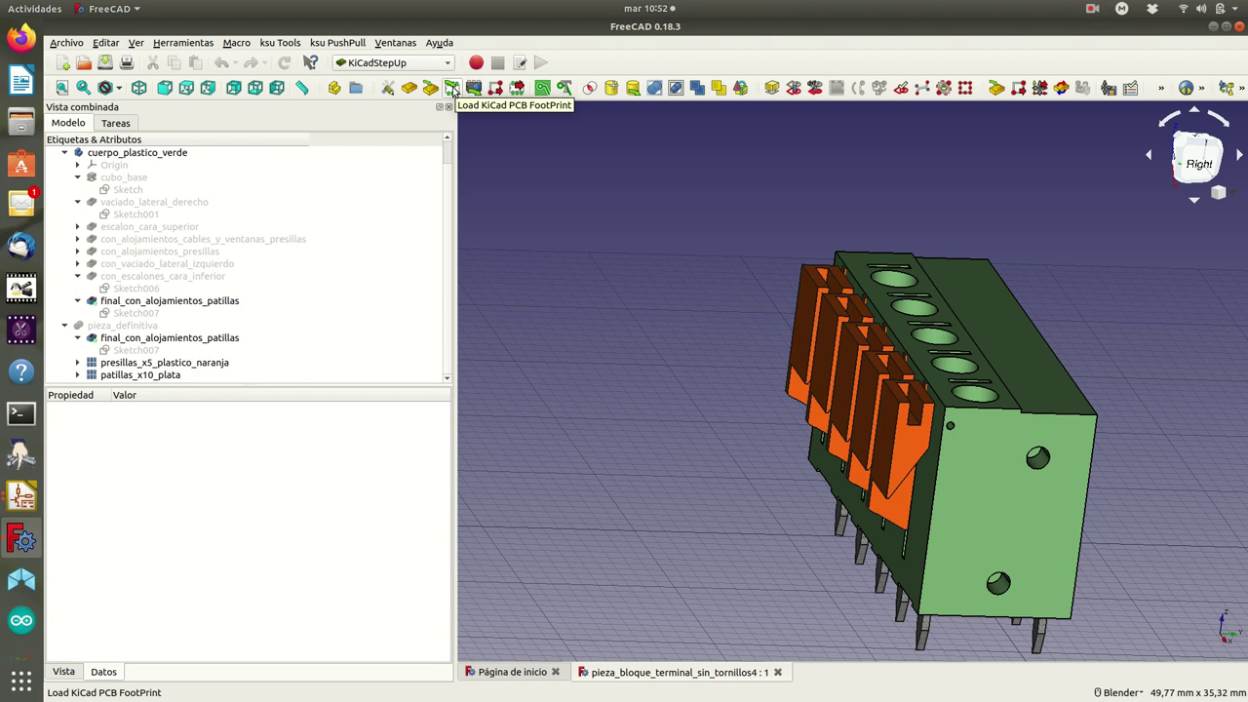
left_click(452, 90)
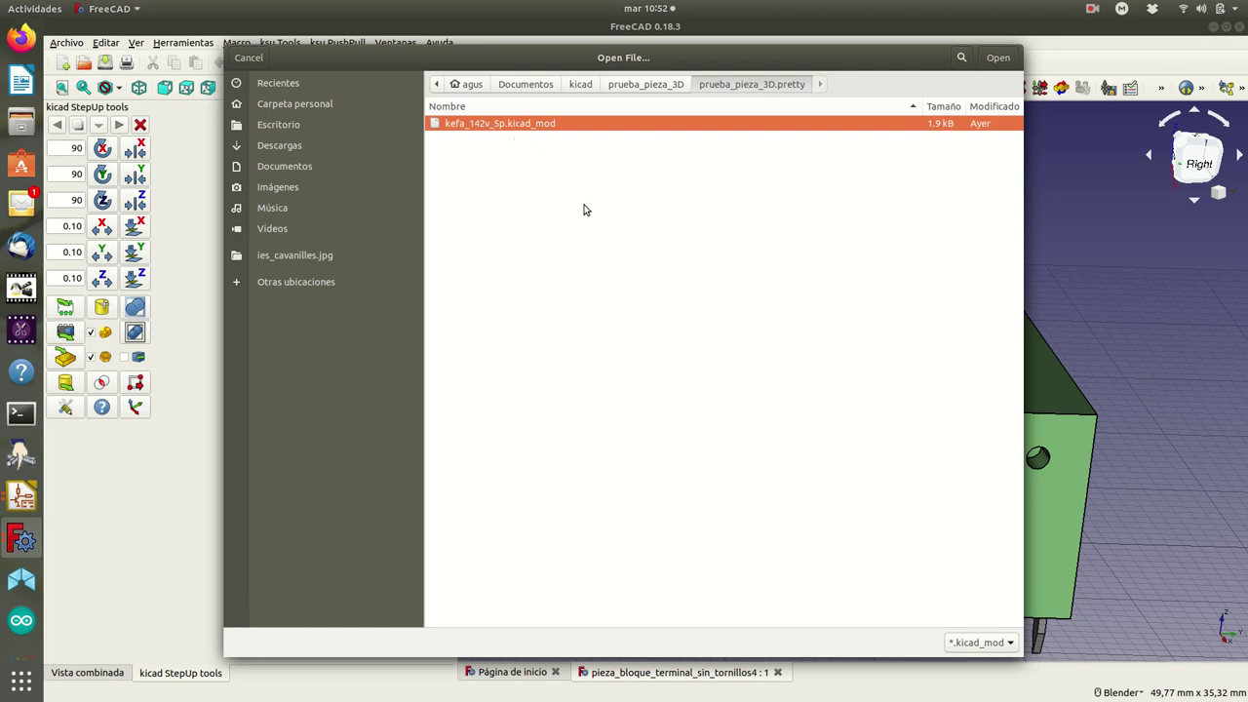
Load kefa_142v_5p.kicad_mod into the model and select the terminal block's body.
left_click(997, 59)
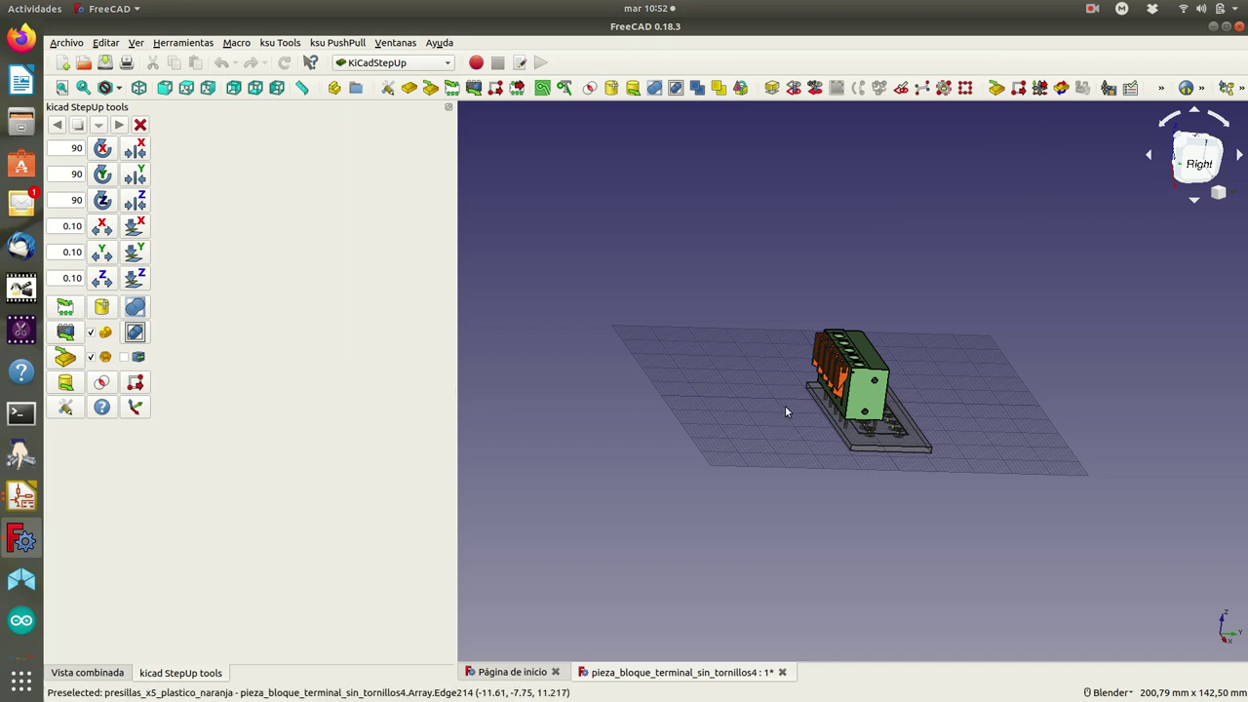
scroll(816, 414, "up", 5)
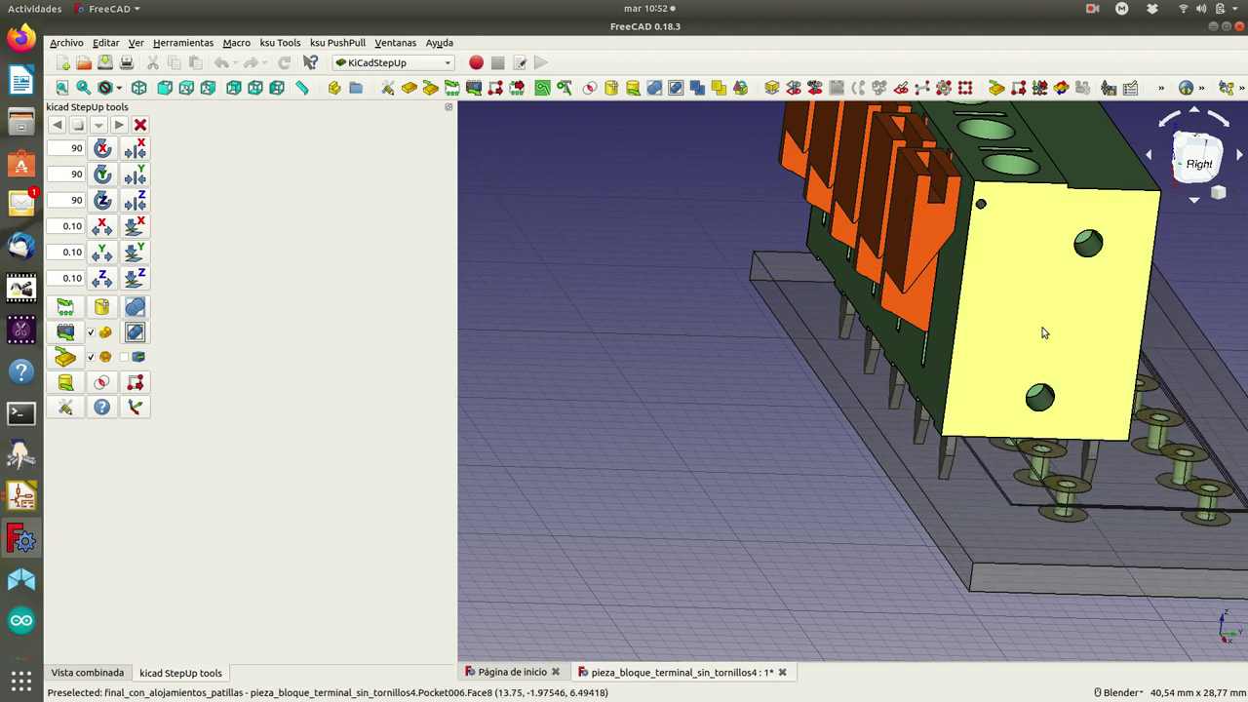
left_click(1031, 273)
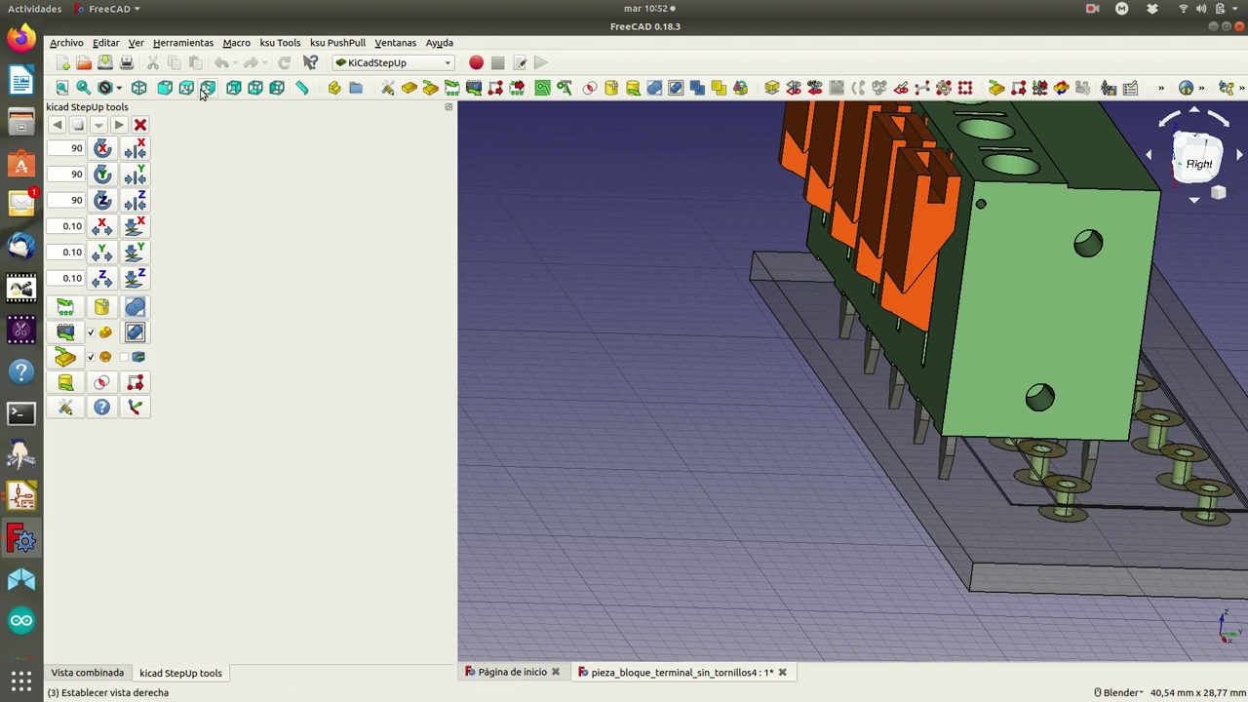
View the model from the bottom and try StepUp translate X twice, dismissing both selection errors.
left_click(255, 89)
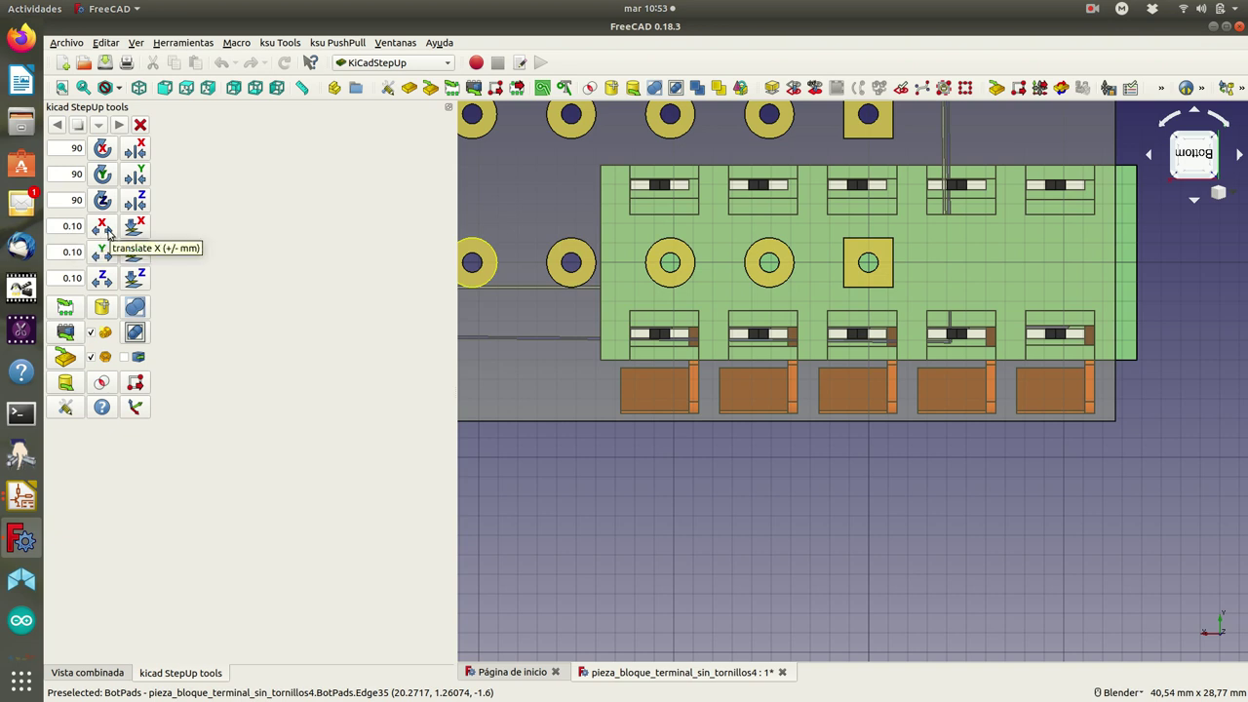
left_click(108, 232)
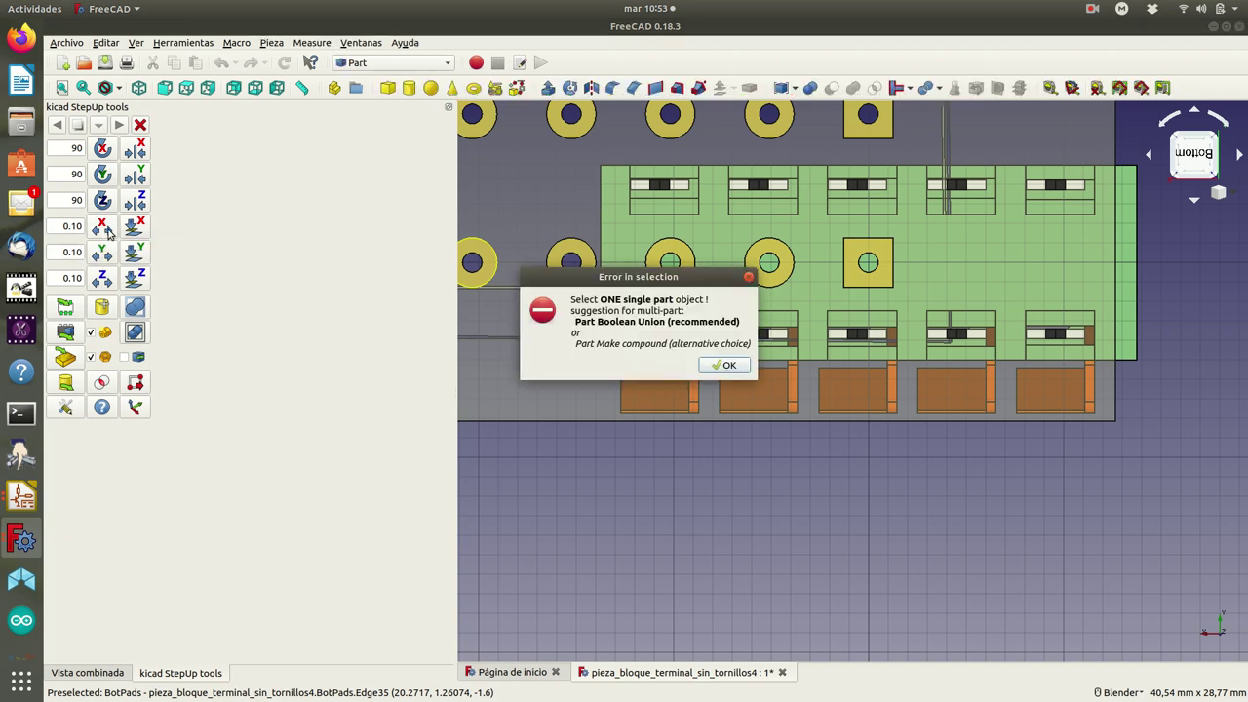
left_click(726, 366)
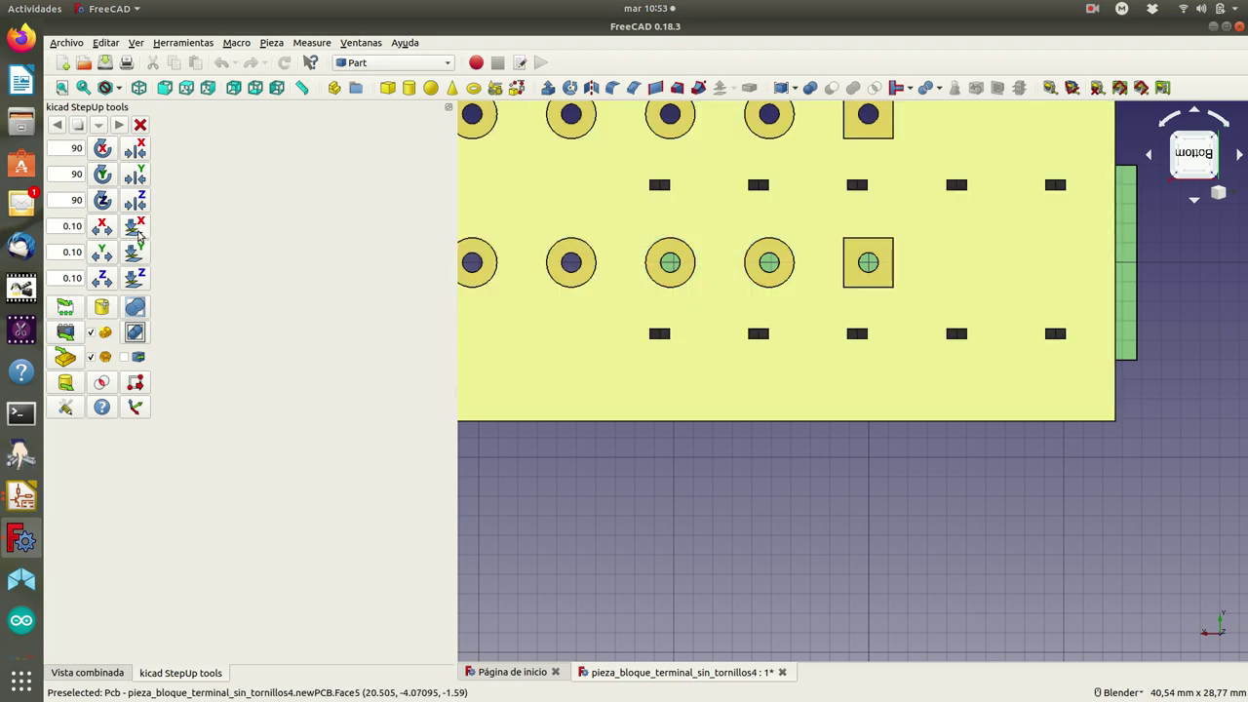
left_click(139, 234)
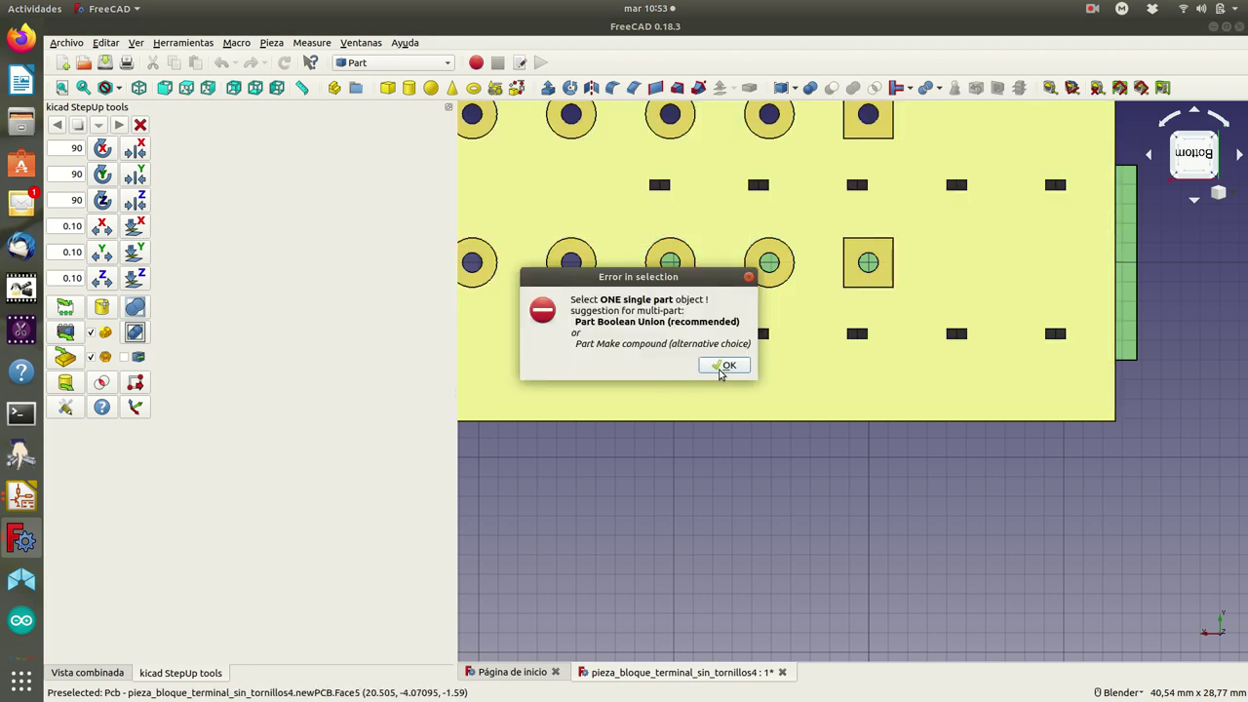
left_click(723, 368)
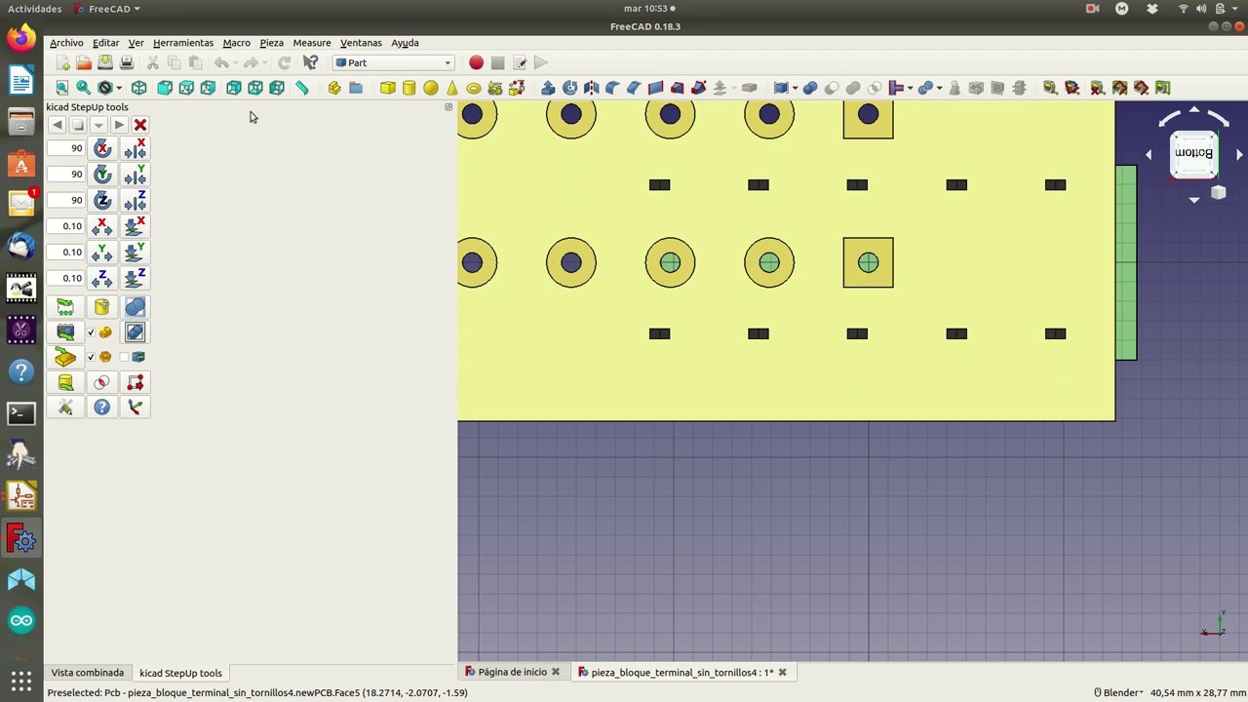
left_click_drag(250, 109, 491, 238)
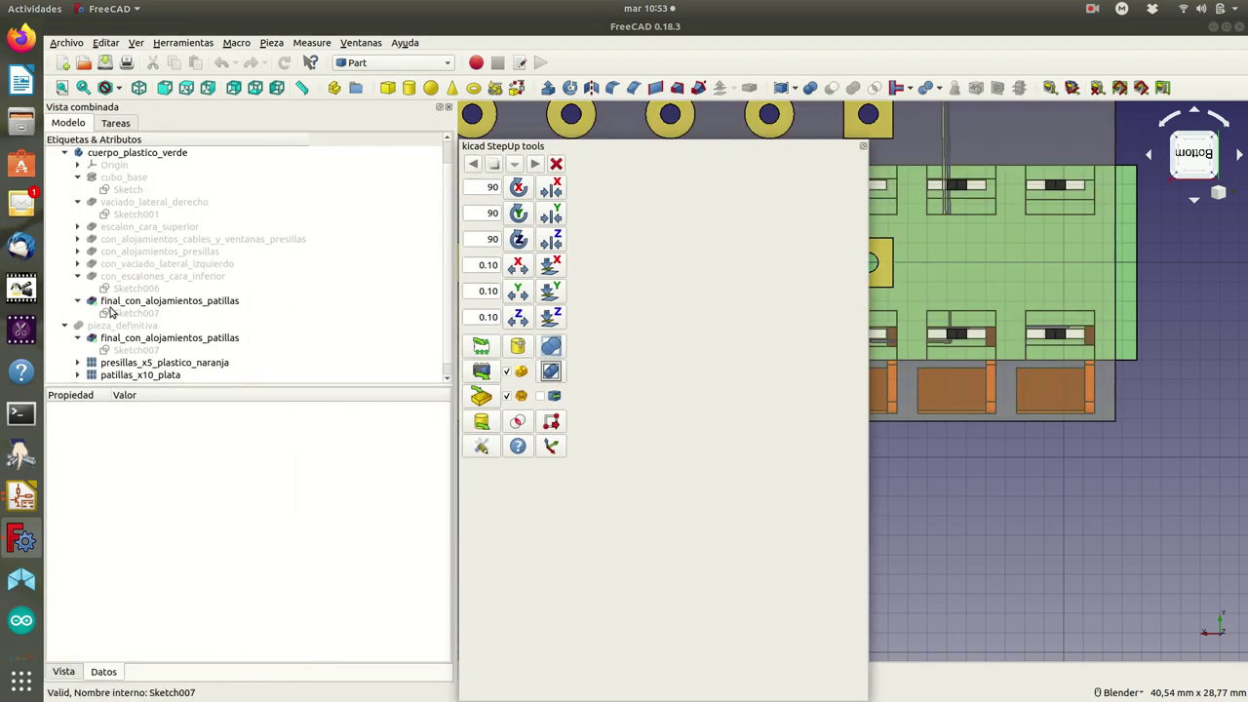
Turn pieza_definitiva into a single standalone shape with a simple copy.
scroll(139, 341, "down", 1)
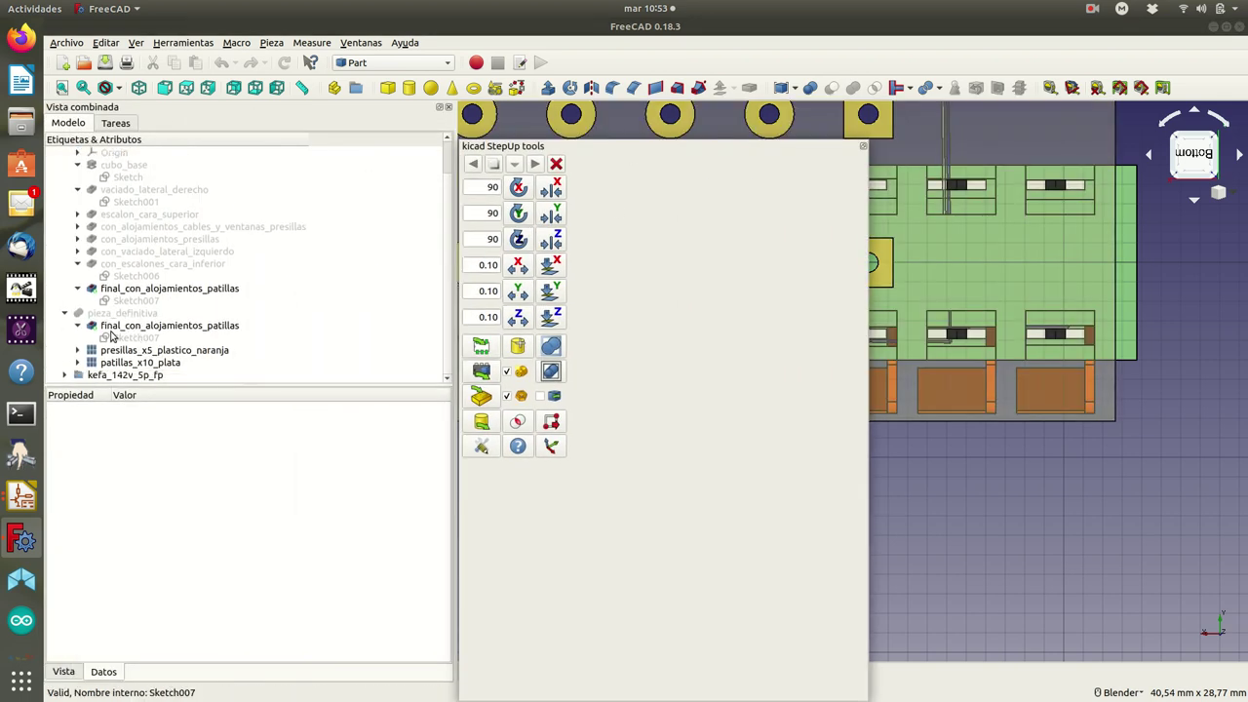
left_click(124, 315)
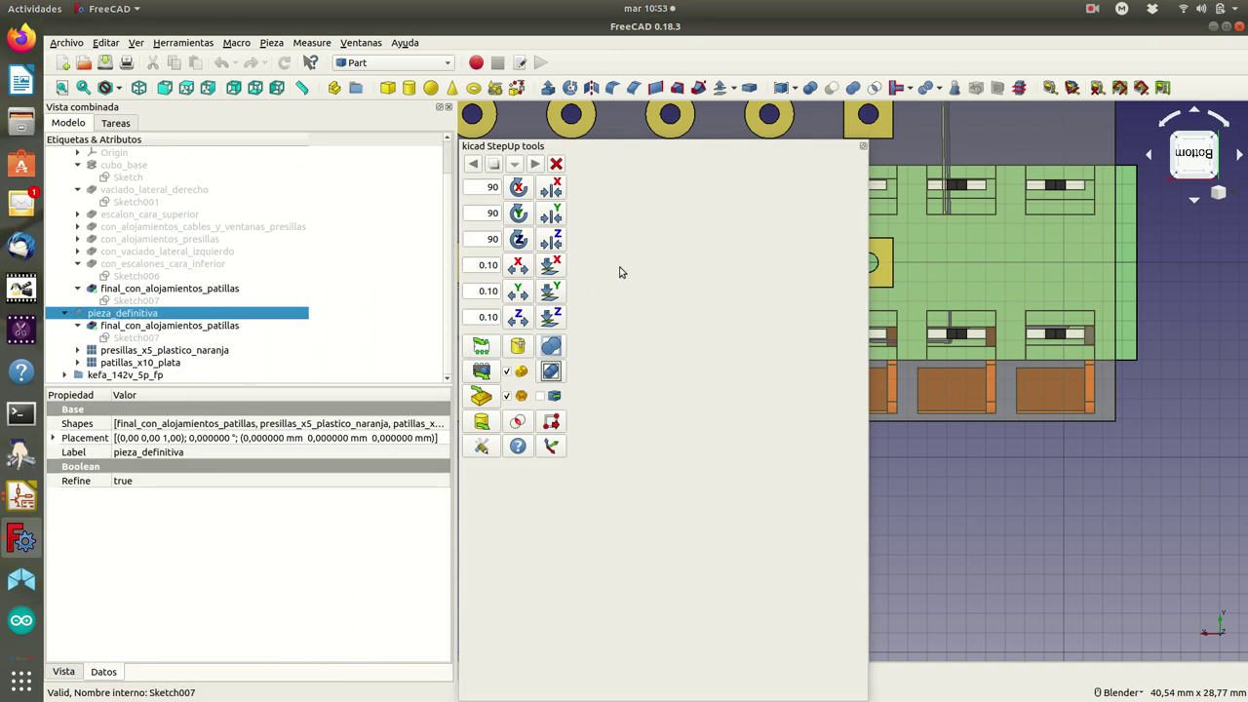
left_click(518, 269)
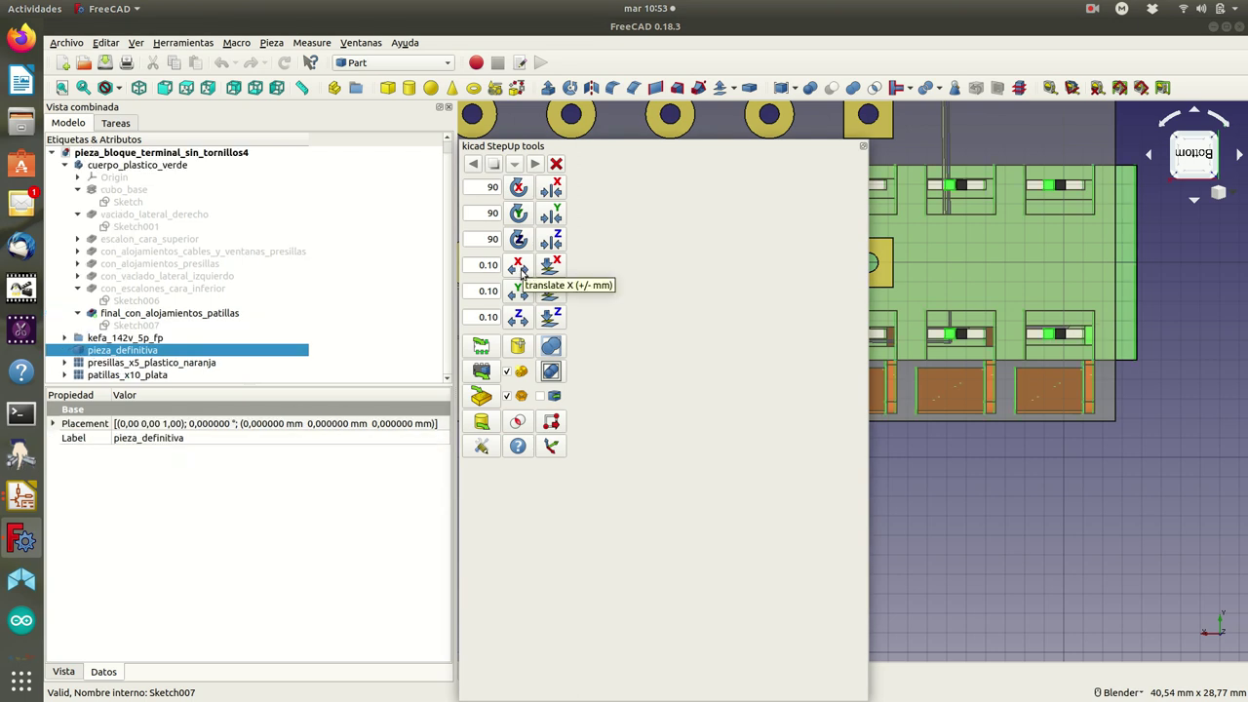
left_click(523, 272)
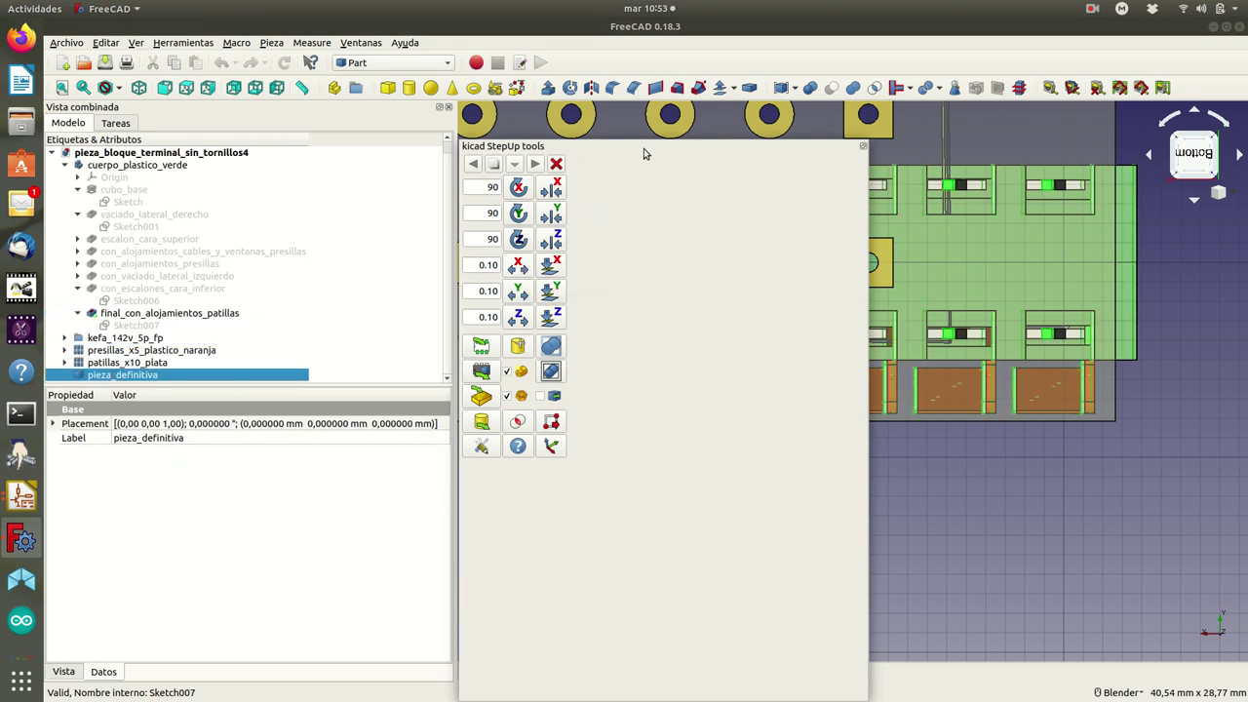
Dock the alignment tools at the right, narrow the tree, and move pieza_definitiva along X.
left_click_drag(648, 153, 316, 157)
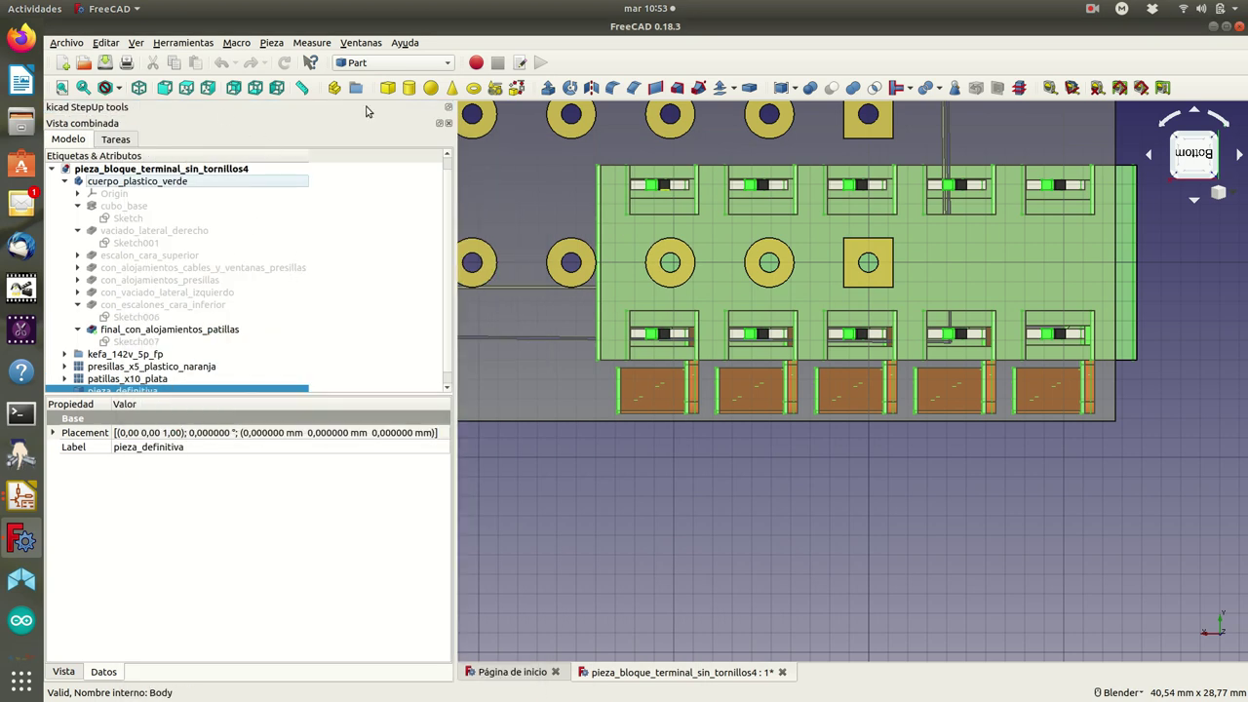
left_click(447, 107)
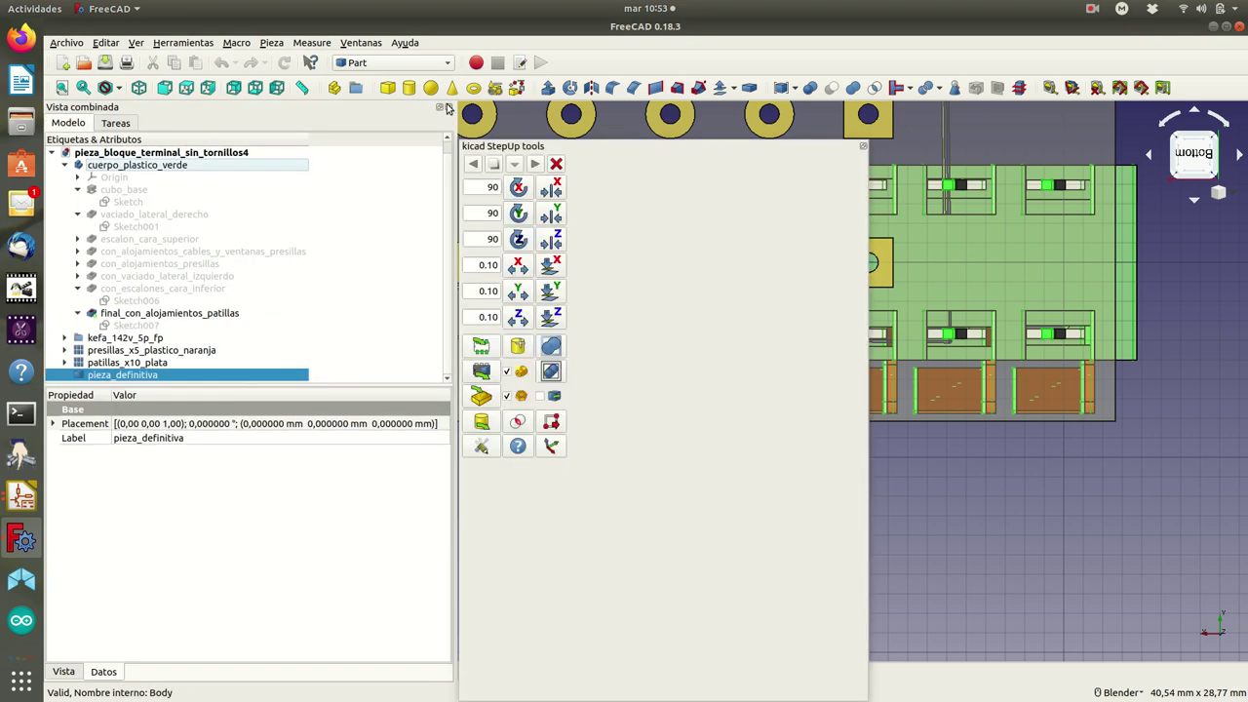
left_click_drag(575, 151, 971, 261)
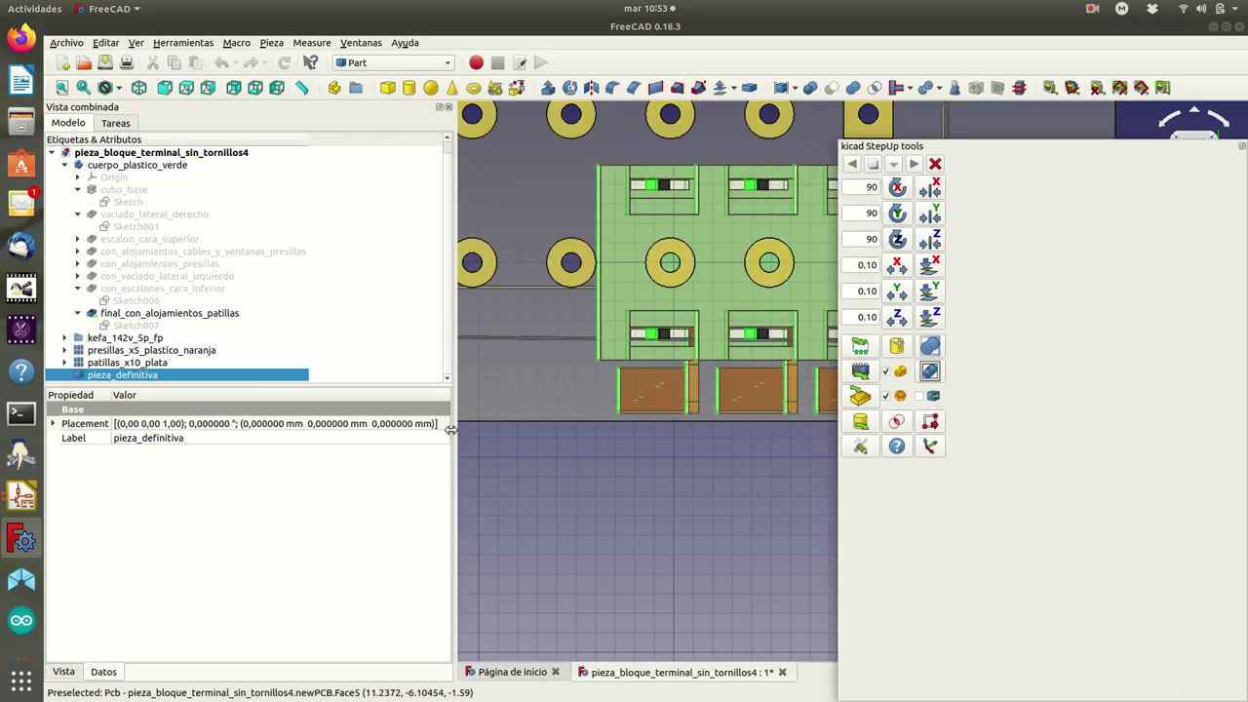
left_click_drag(453, 255, 178, 289)
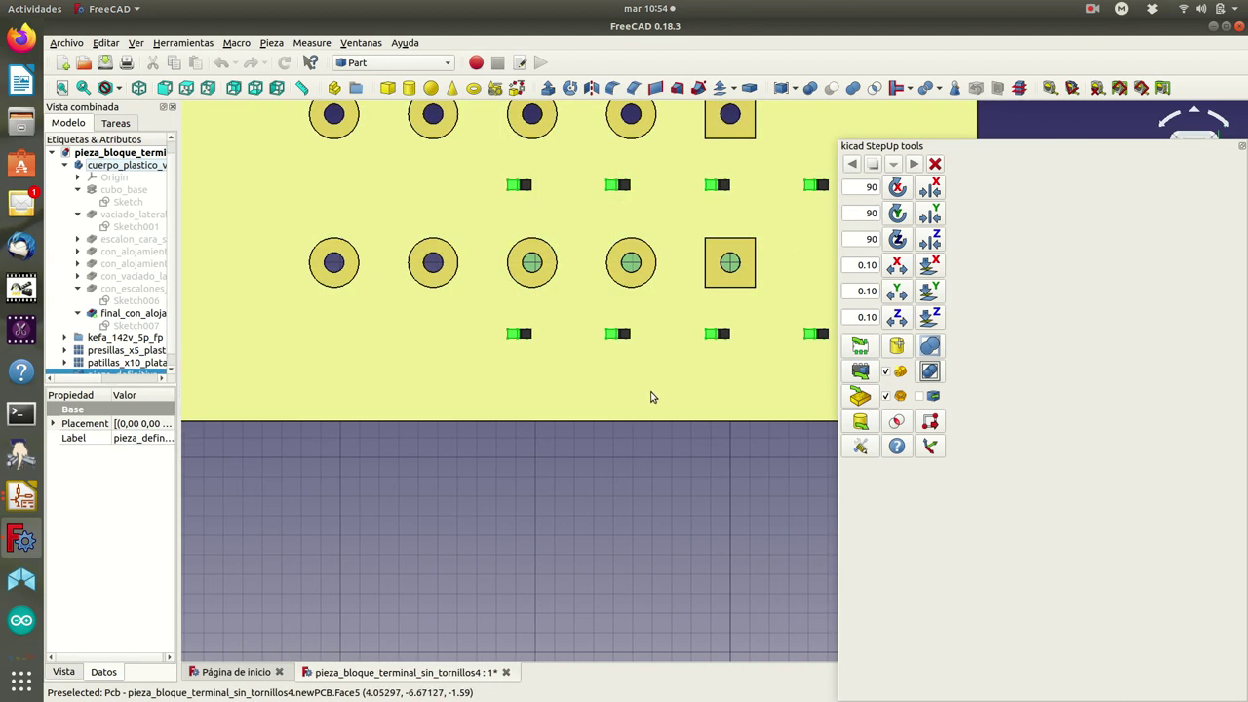
scroll(652, 395, "down", 4)
scroll(657, 385, "up", 2)
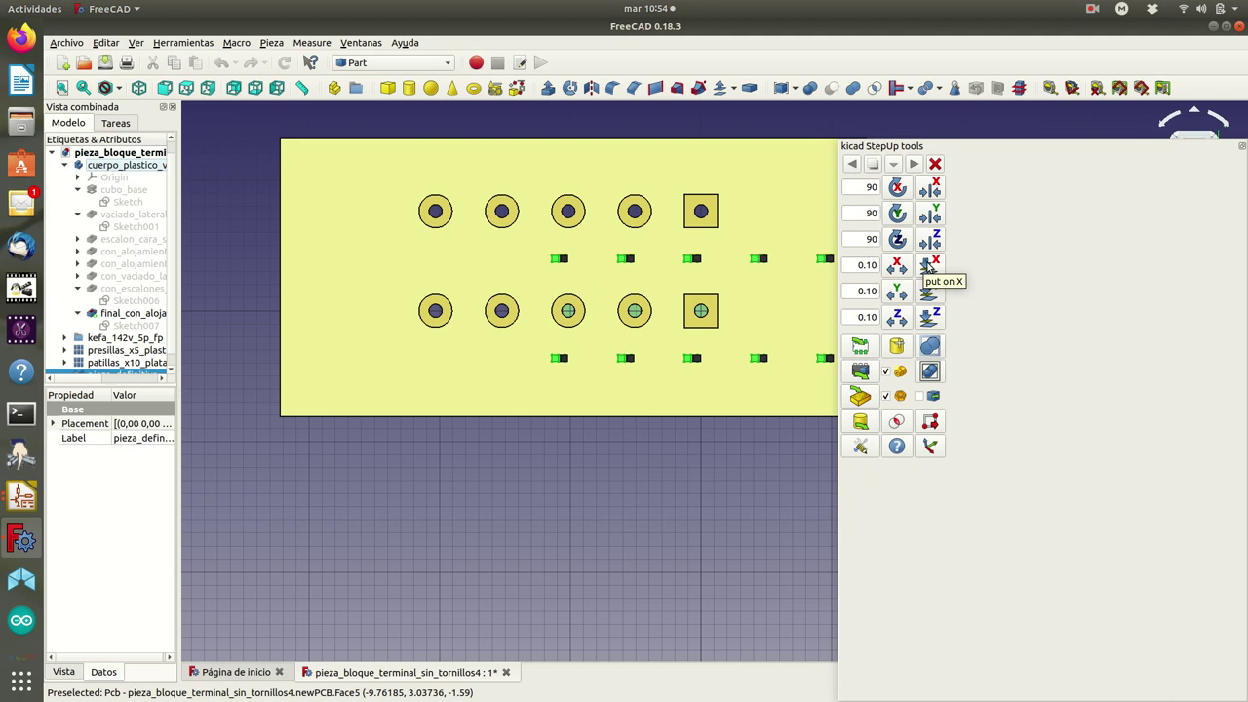
left_click(928, 267)
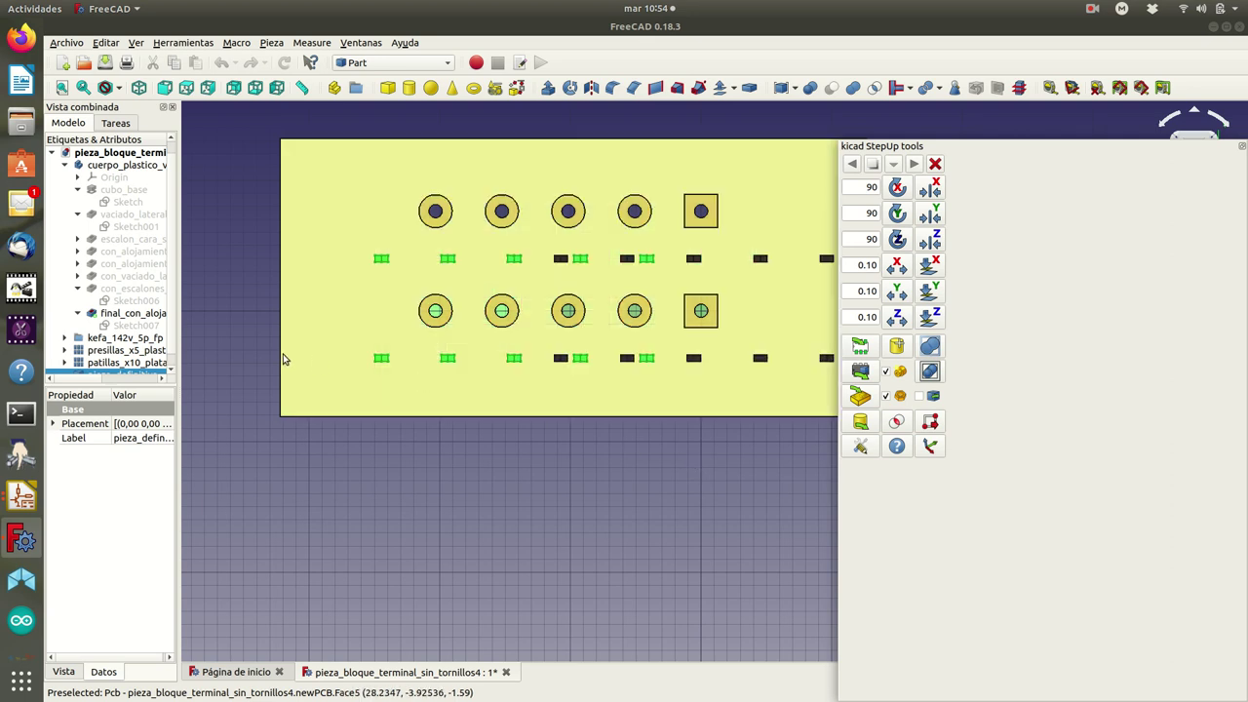
Switch to the isometric view and widen the Combo View model tree.
left_click(105, 43)
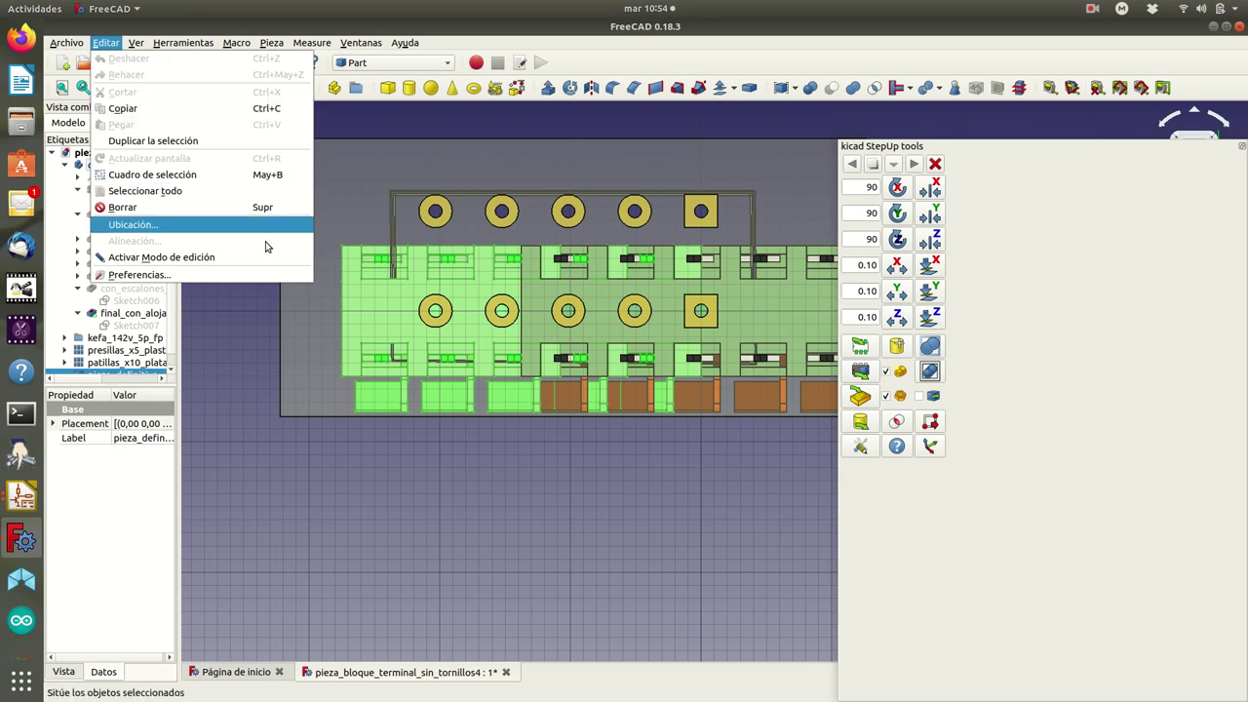
left_click(384, 118)
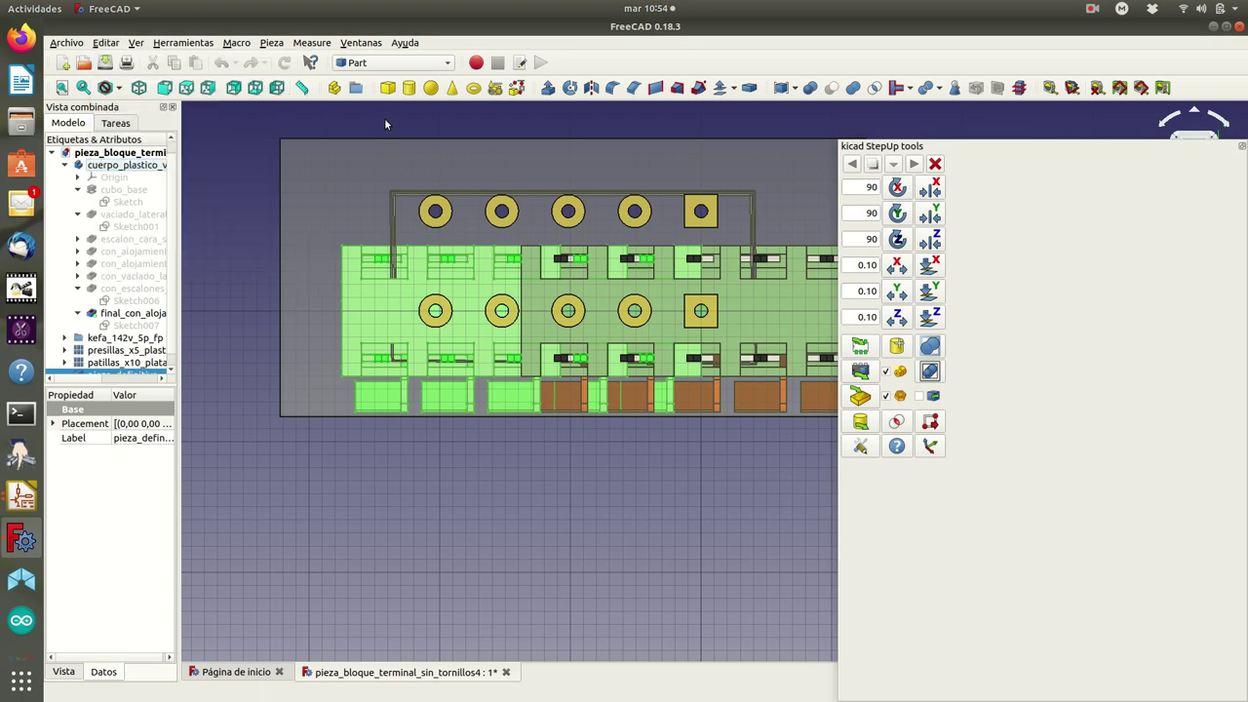
left_click(140, 88)
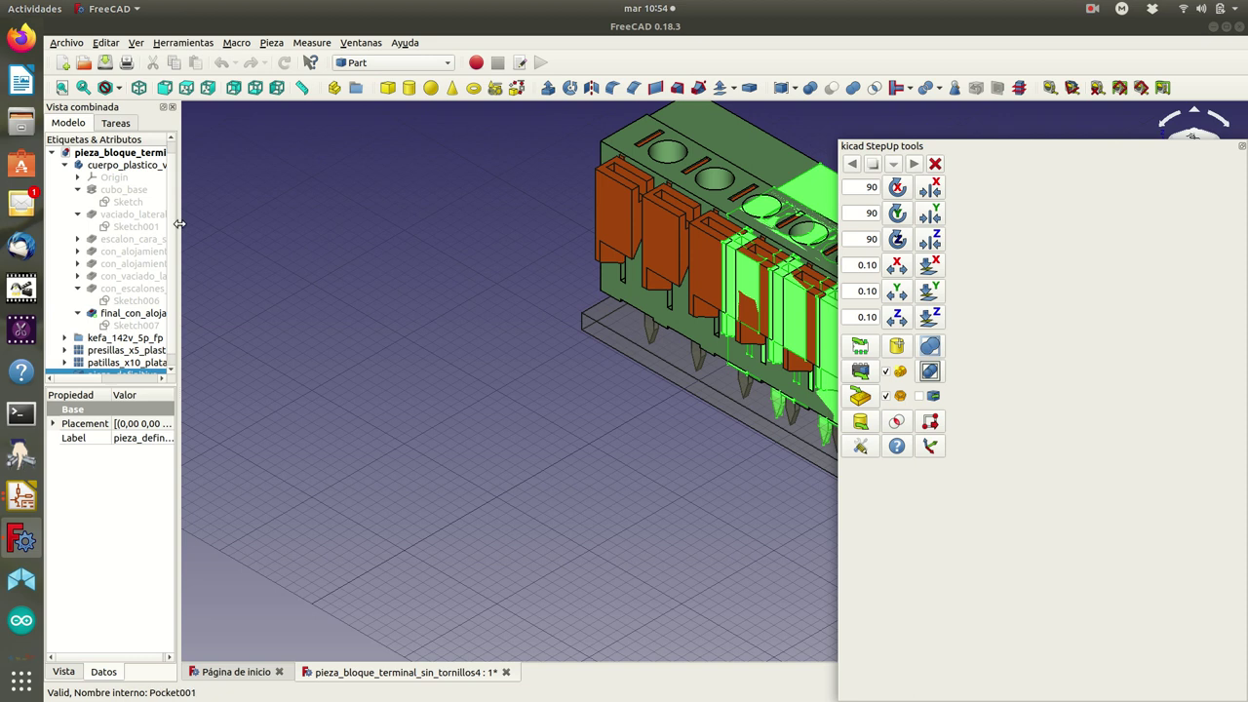
left_click_drag(178, 224, 417, 234)
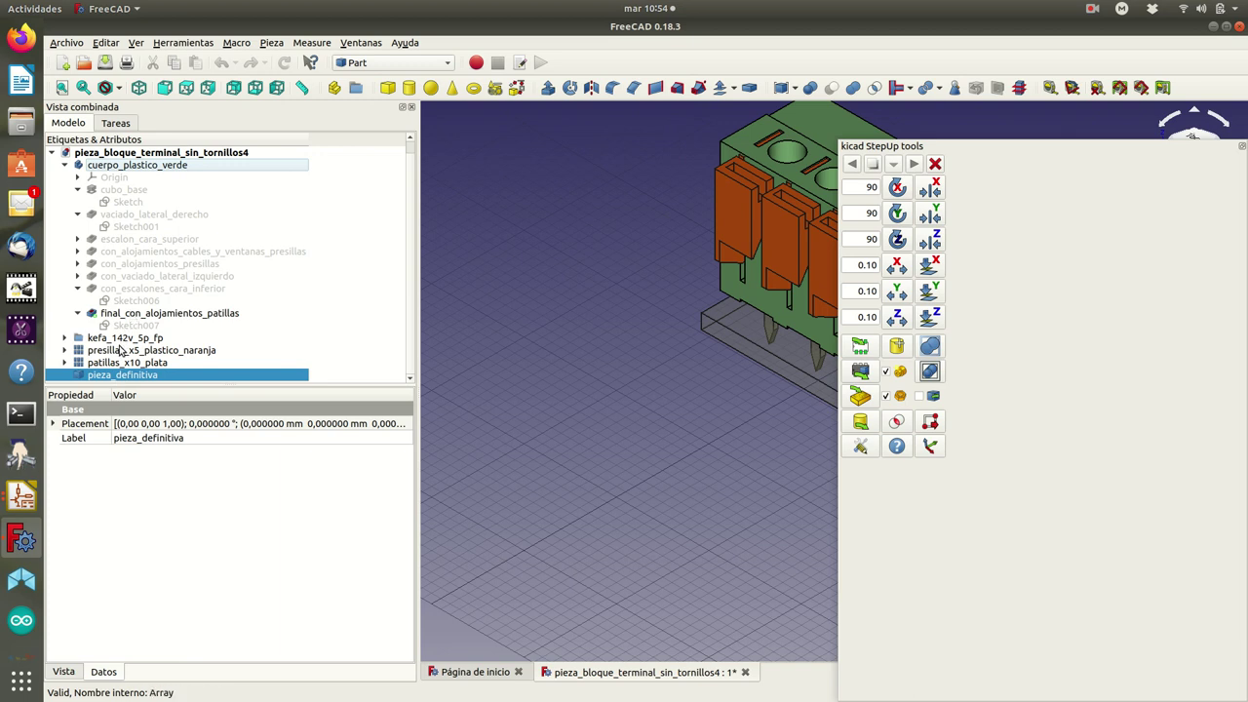
Delete the kefa_142v_5p_fp group while keeping its contents.
left_click(120, 339)
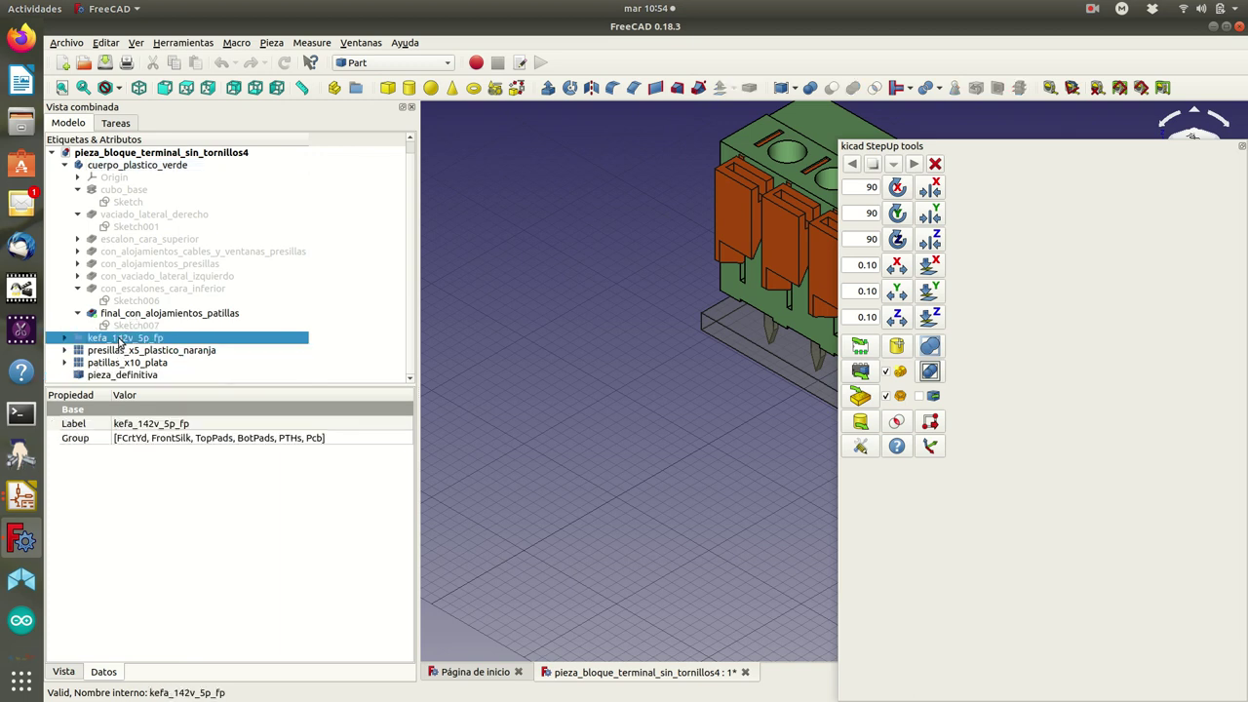
key("Delete")
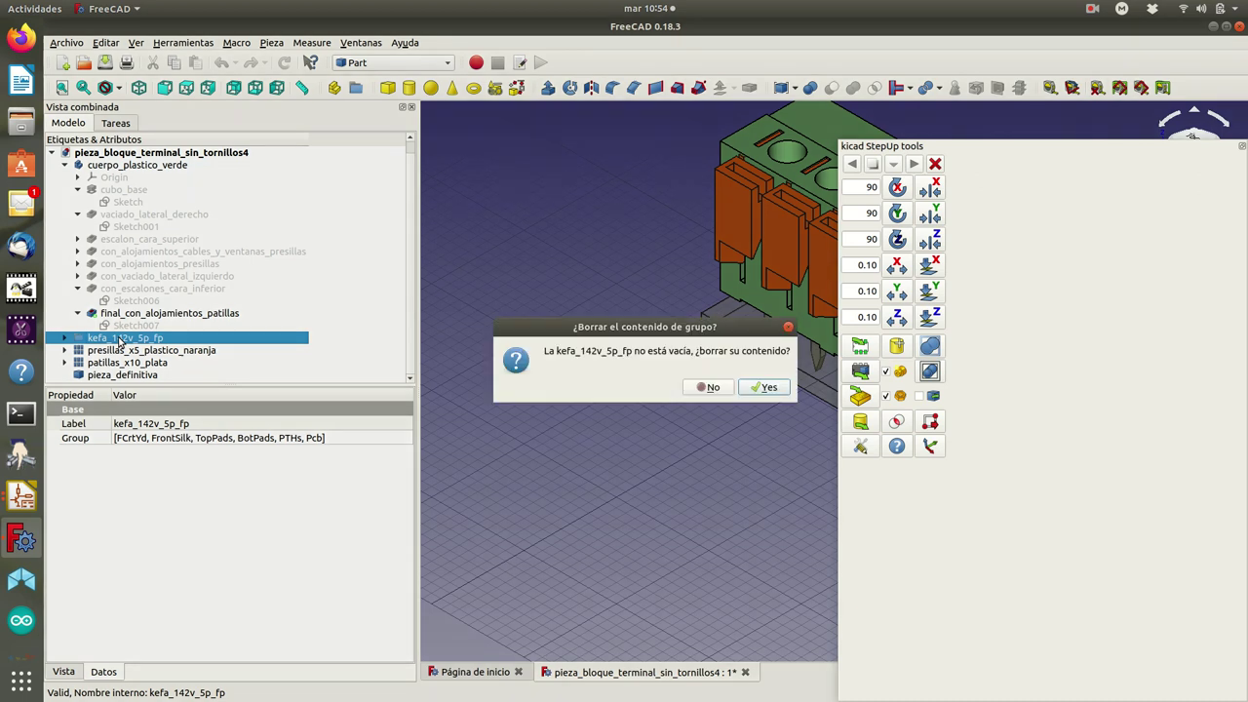
left_click(714, 388)
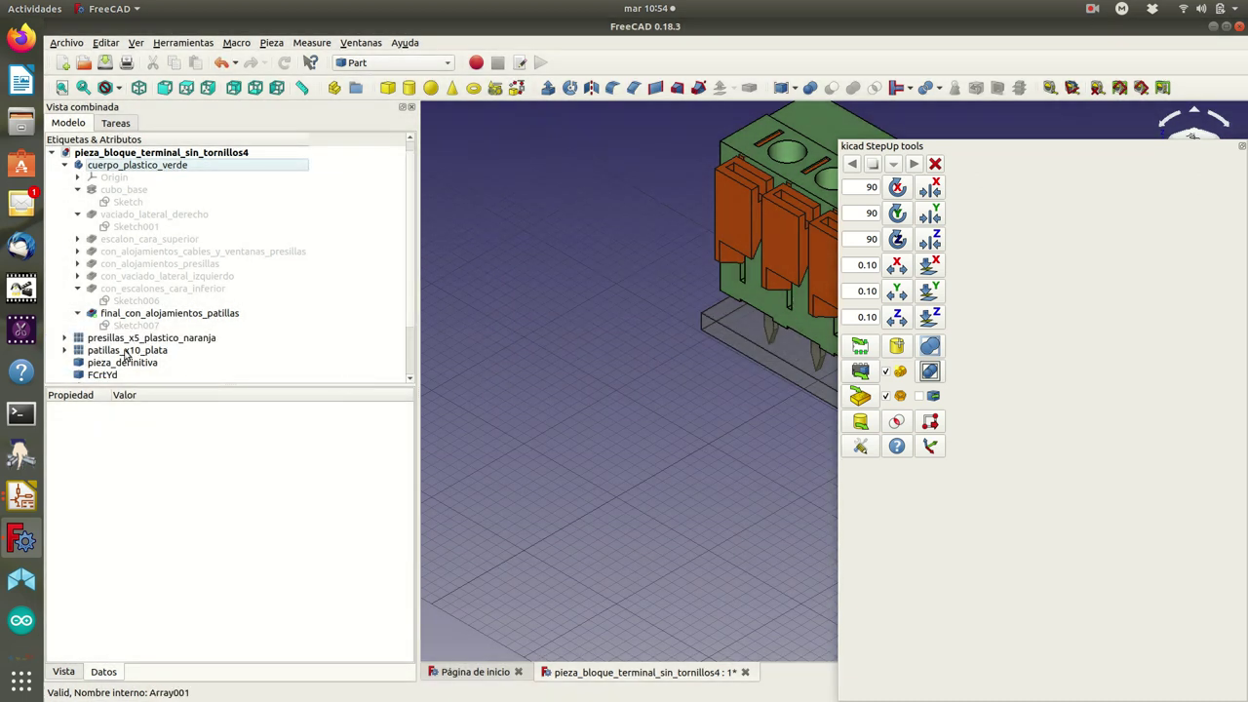
scroll(119, 361, "down", 1)
scroll(115, 351, "down", 1)
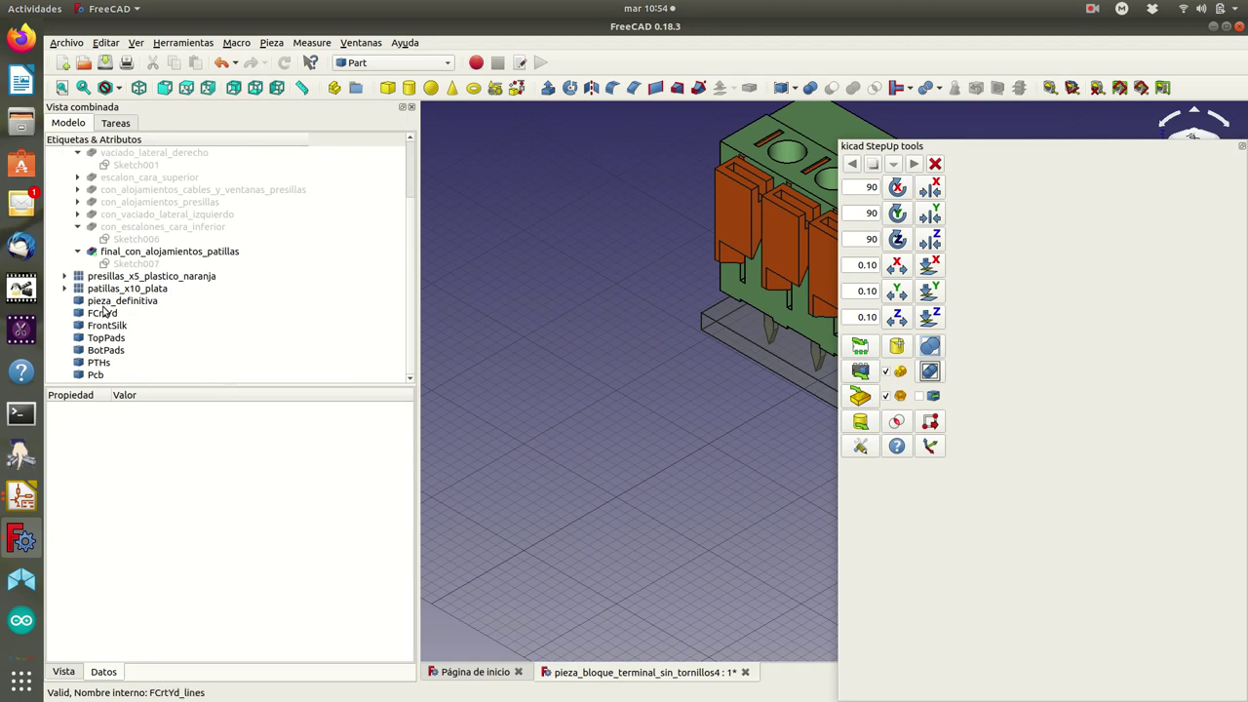
Delete pieza_definitiva, FCrtYd, FrontSilk, TopPads, BotPads, PTHs and Pcb.
left_click(104, 302)
key("Delete")
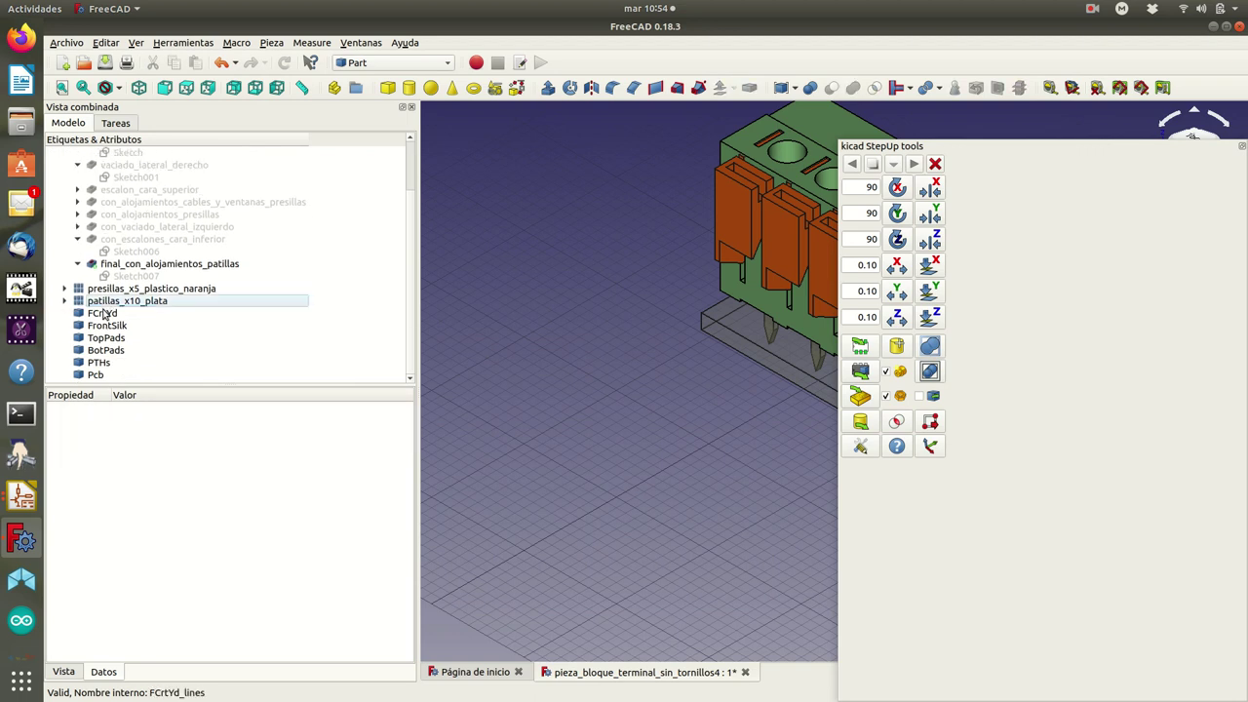
left_click(104, 313)
key("Delete")
left_click(105, 325)
key("Delete")
left_click(105, 338)
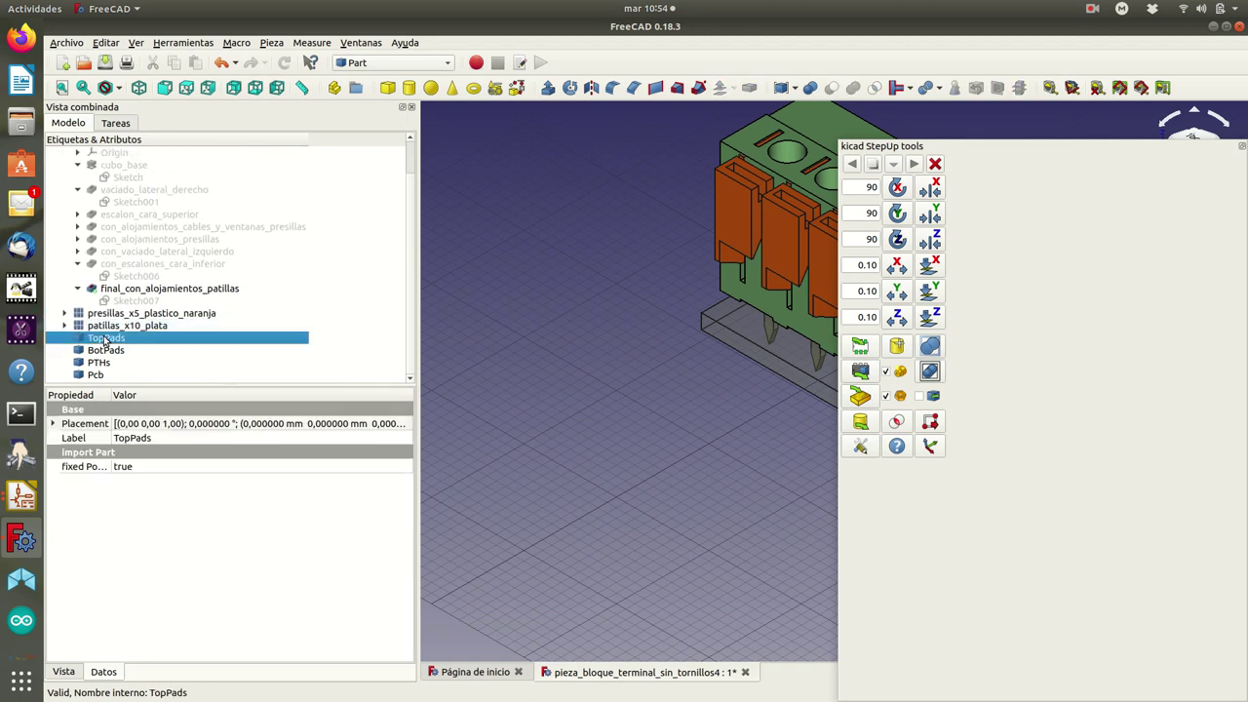
key("Delete")
left_click(102, 351)
key("Delete")
left_click(98, 364)
key("Delete")
left_click(93, 373)
key("Delete")
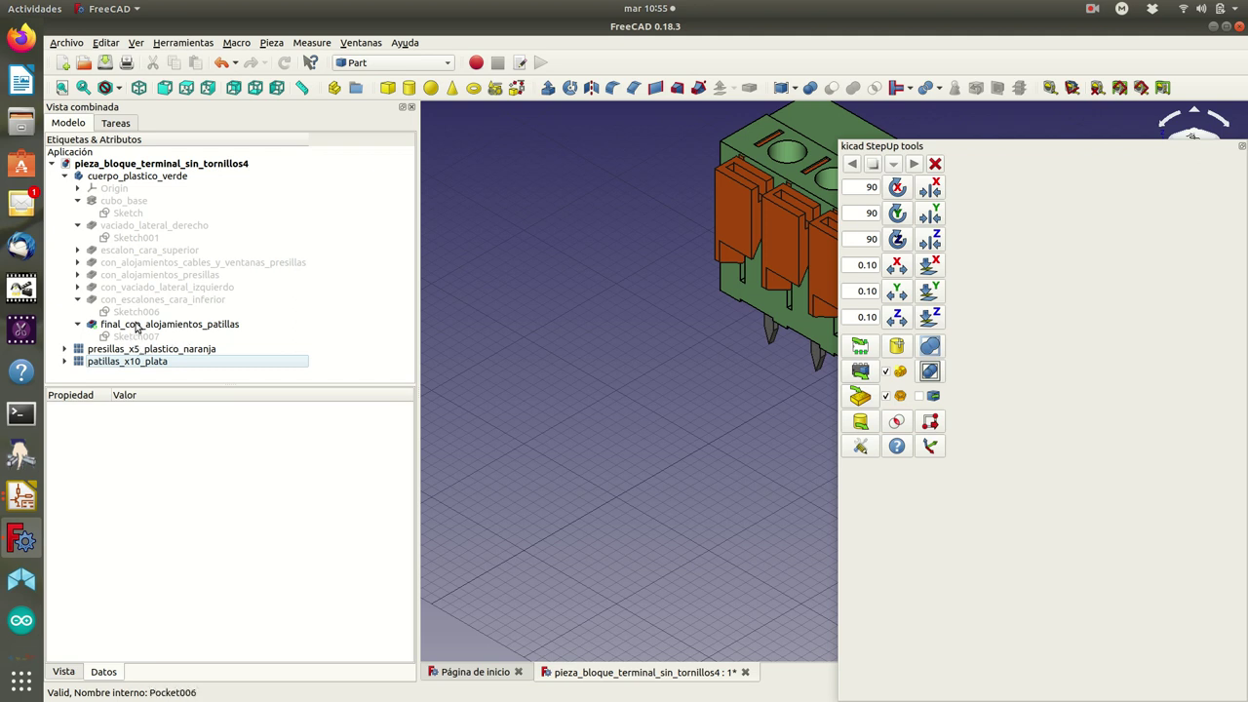
Union final_con_alojamientos_patillas, presillas_x5_plastico_naranja and patillas_x10_plata, then select the Fusion.
left_click(137, 327)
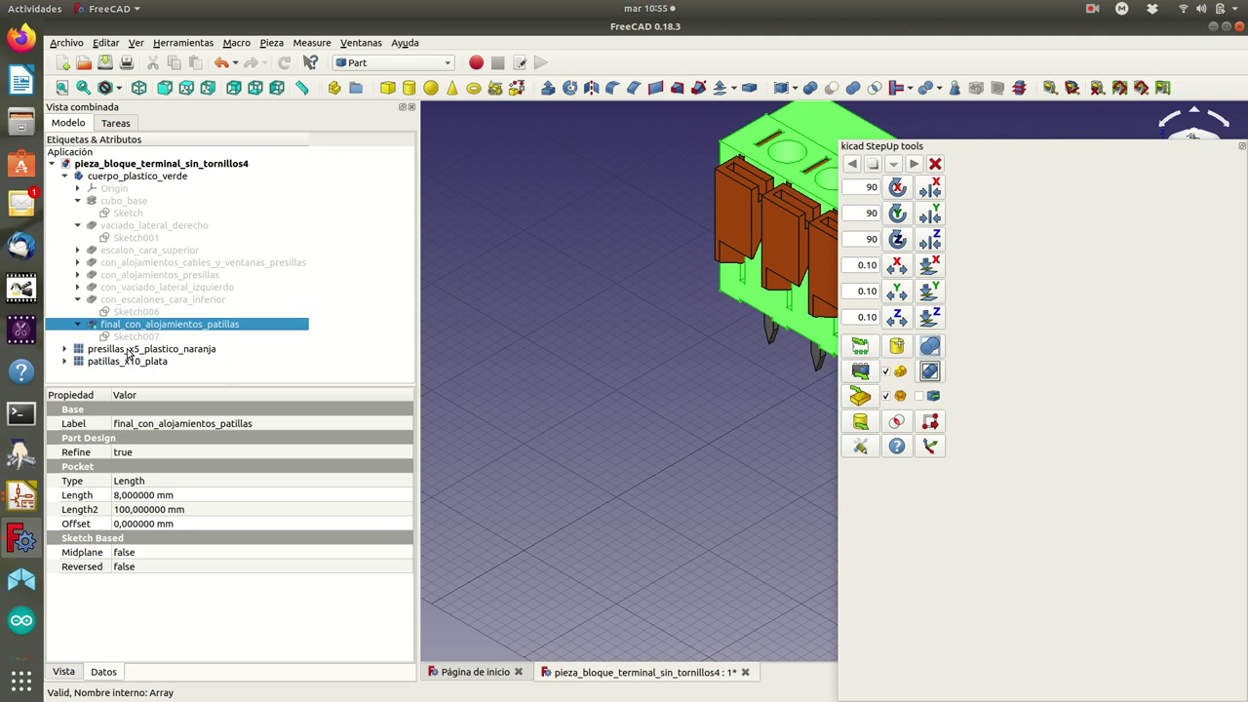
left_click(128, 352, "ctrl")
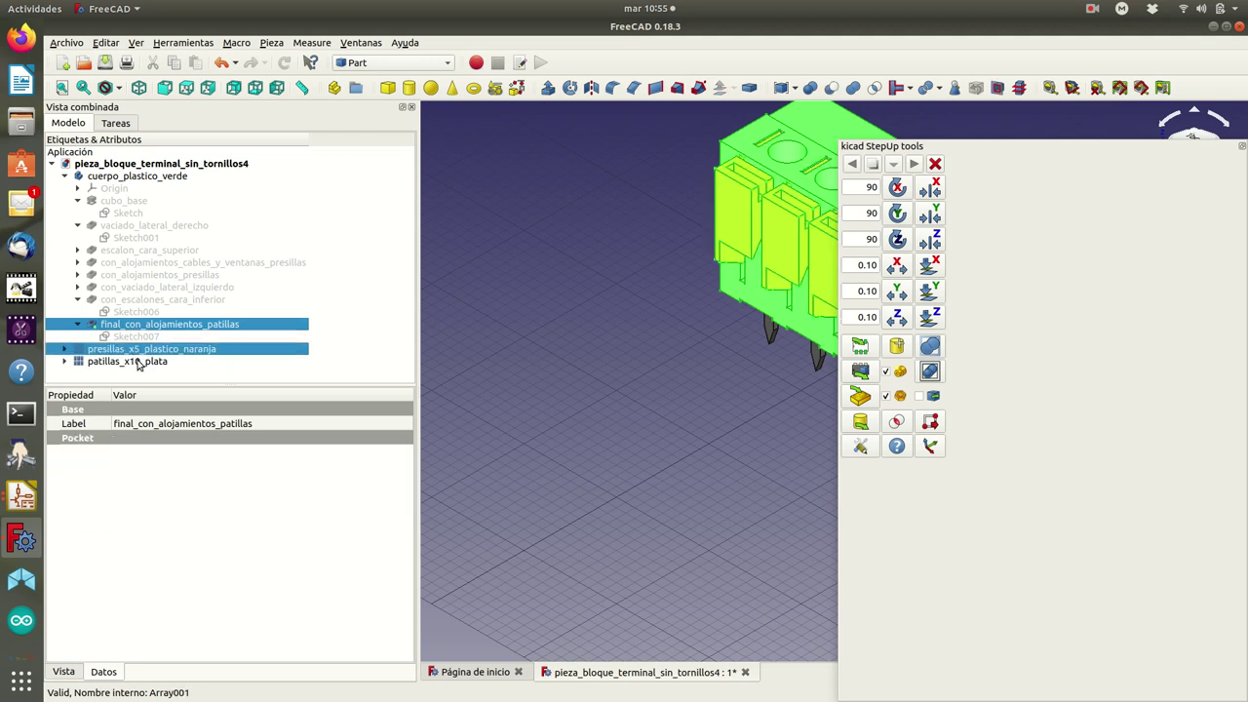
left_click(137, 363, "ctrl")
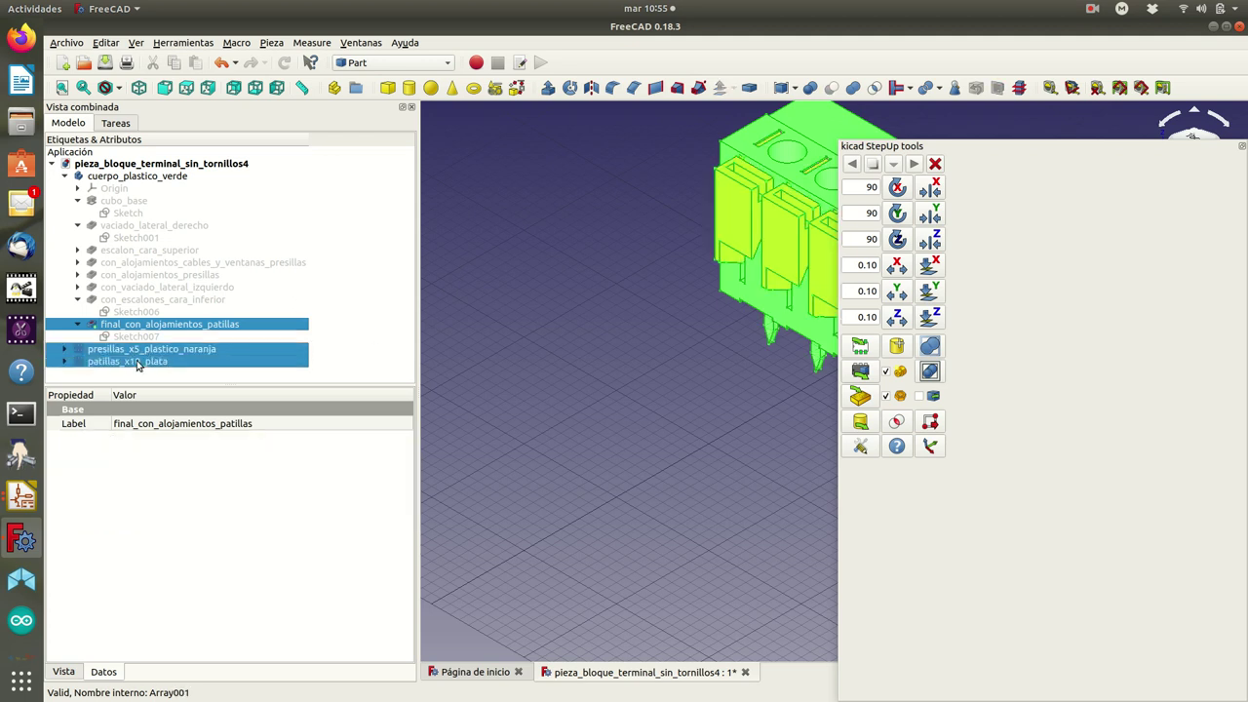
left_click(853, 90)
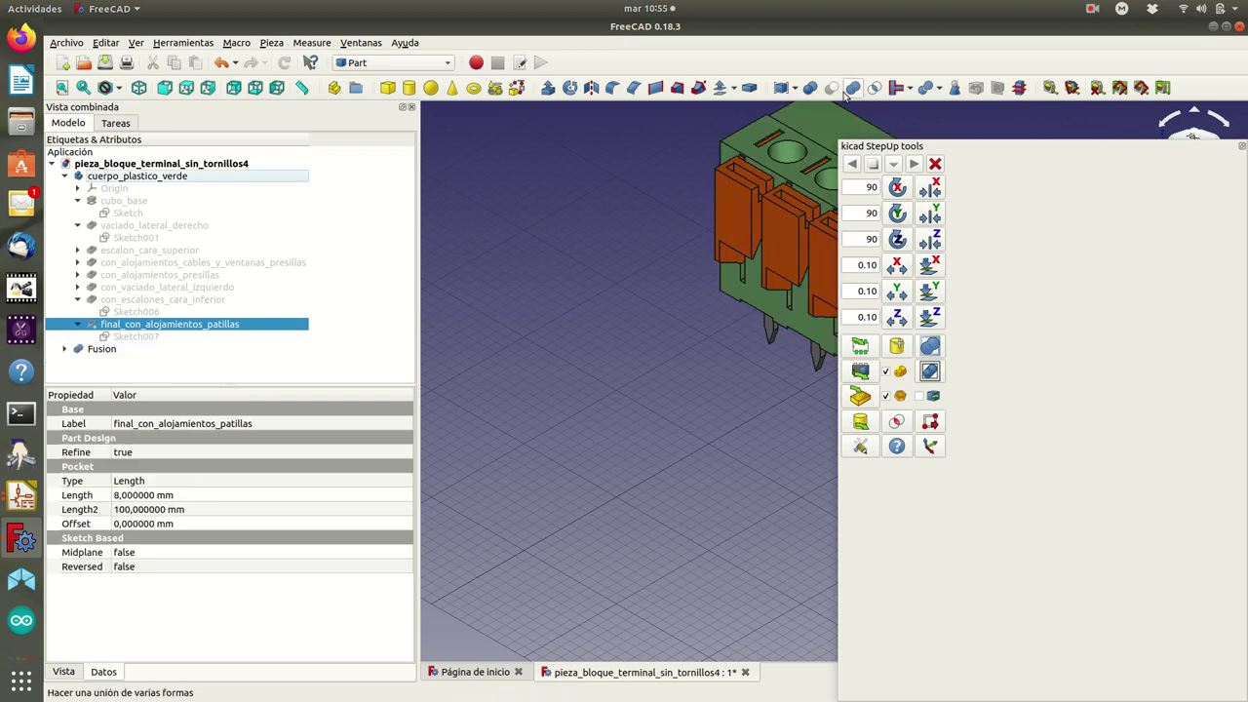
left_click(99, 349)
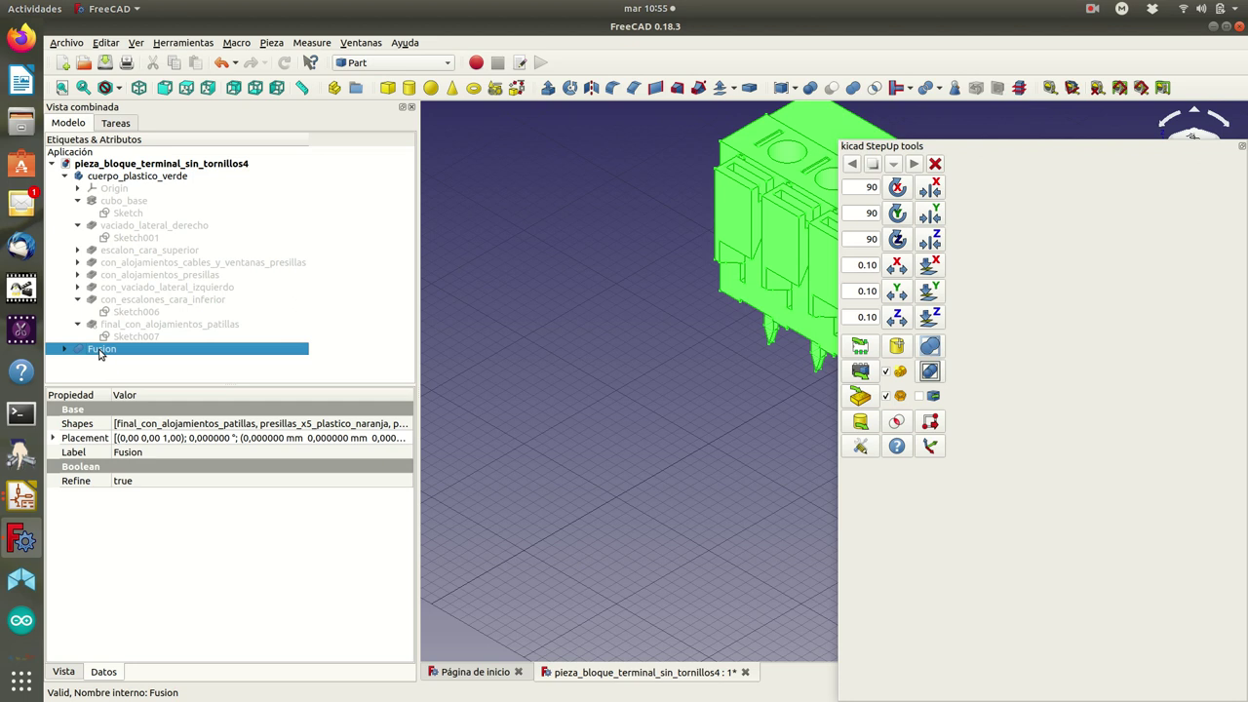
Rename the Fusion object to pieza_completa, adding the missing leading 'p' in a second rename.
right_click(98, 352)
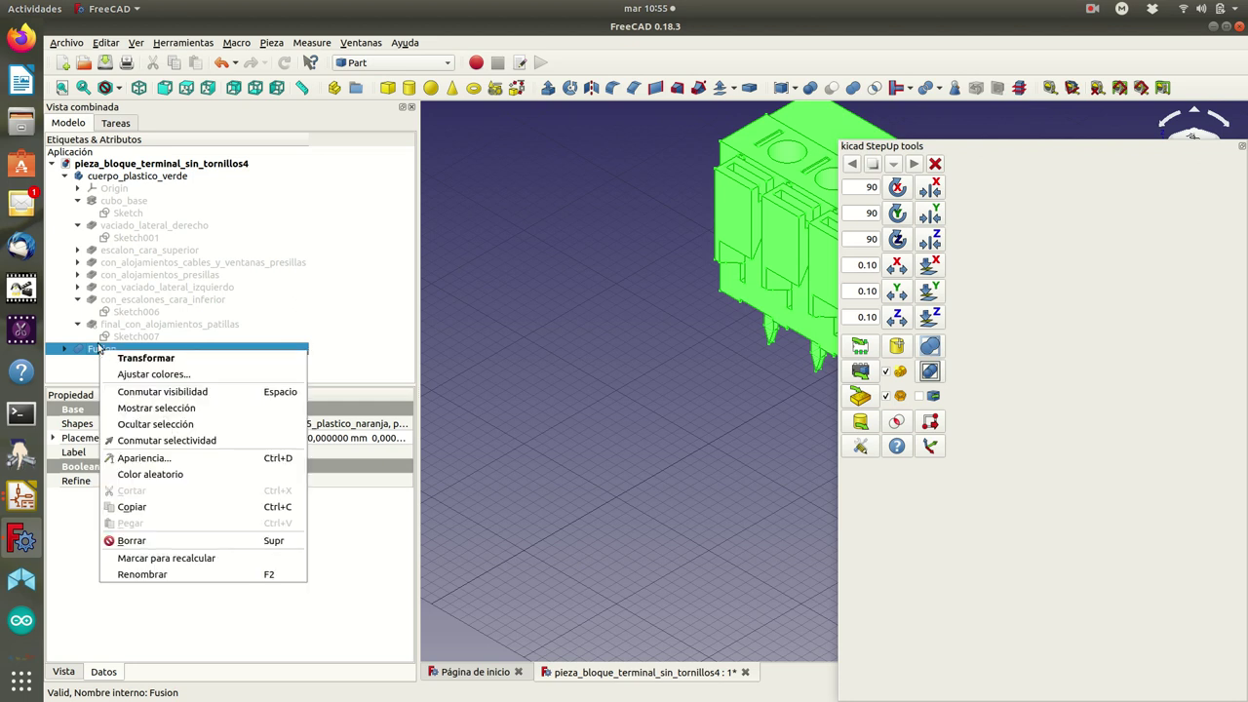
left_click(152, 574)
type("ieza_completa")
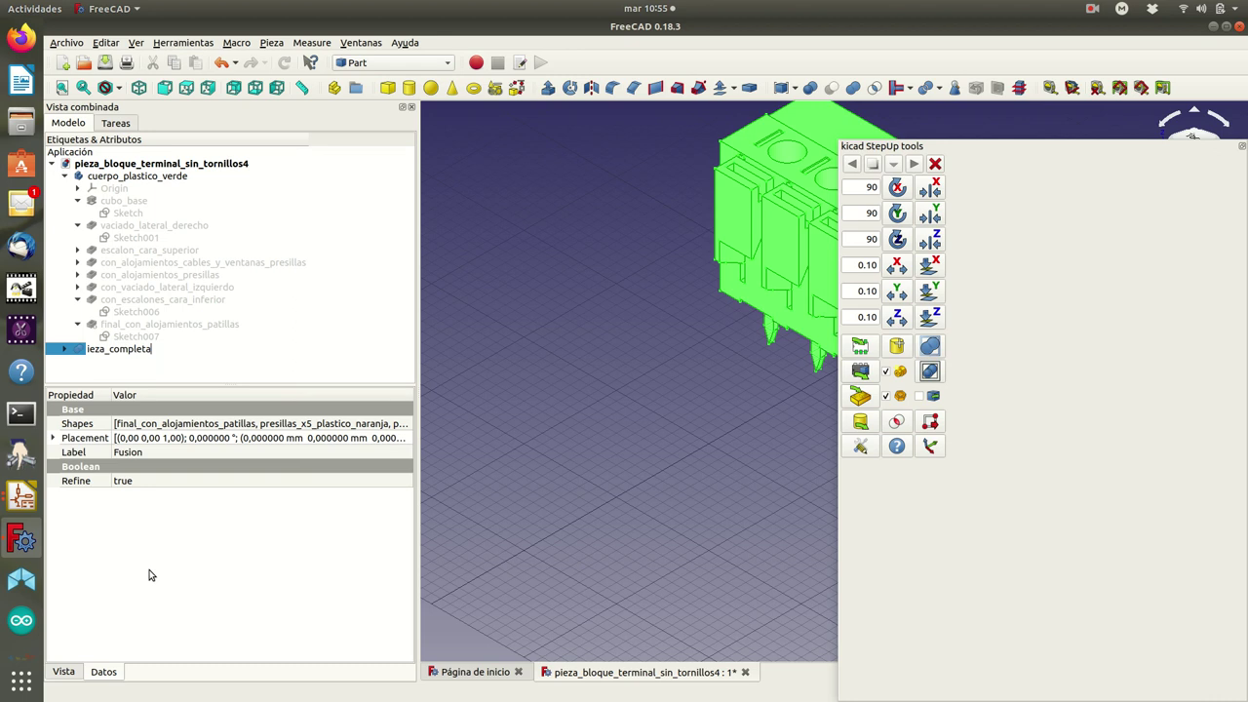
key("Return")
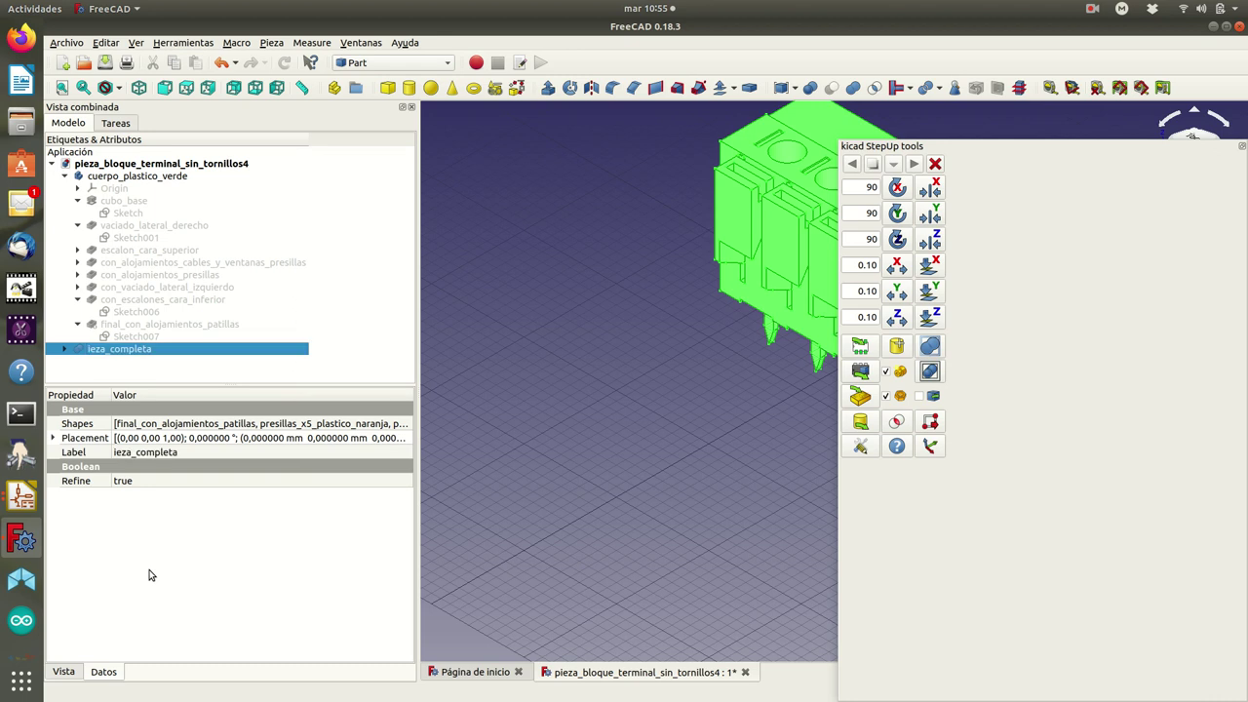
right_click(111, 353)
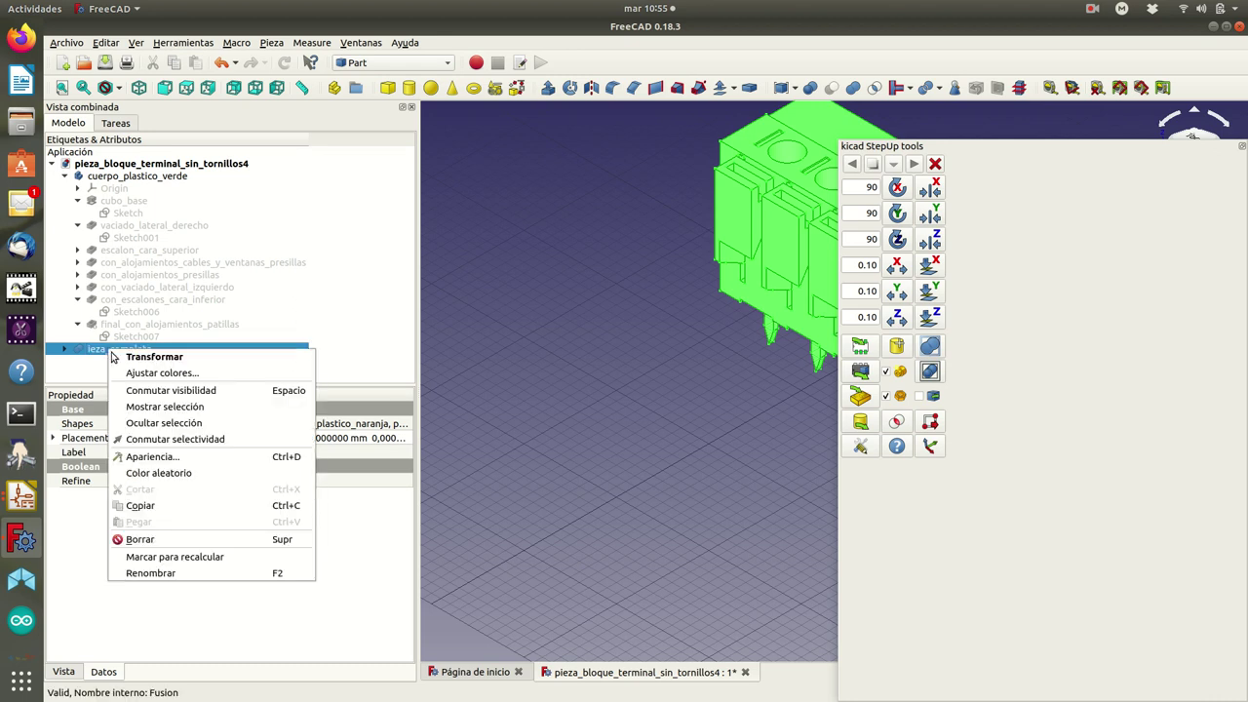
left_click(155, 574)
key("Home")
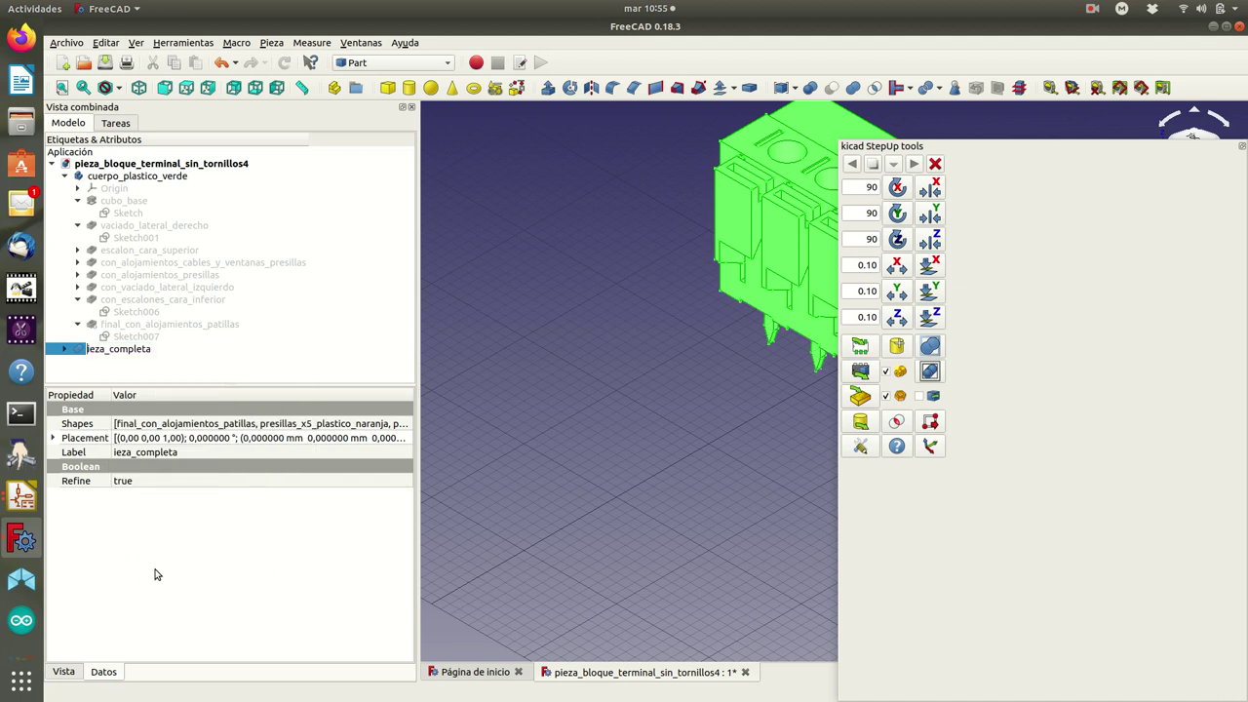
type("p")
key("Return")
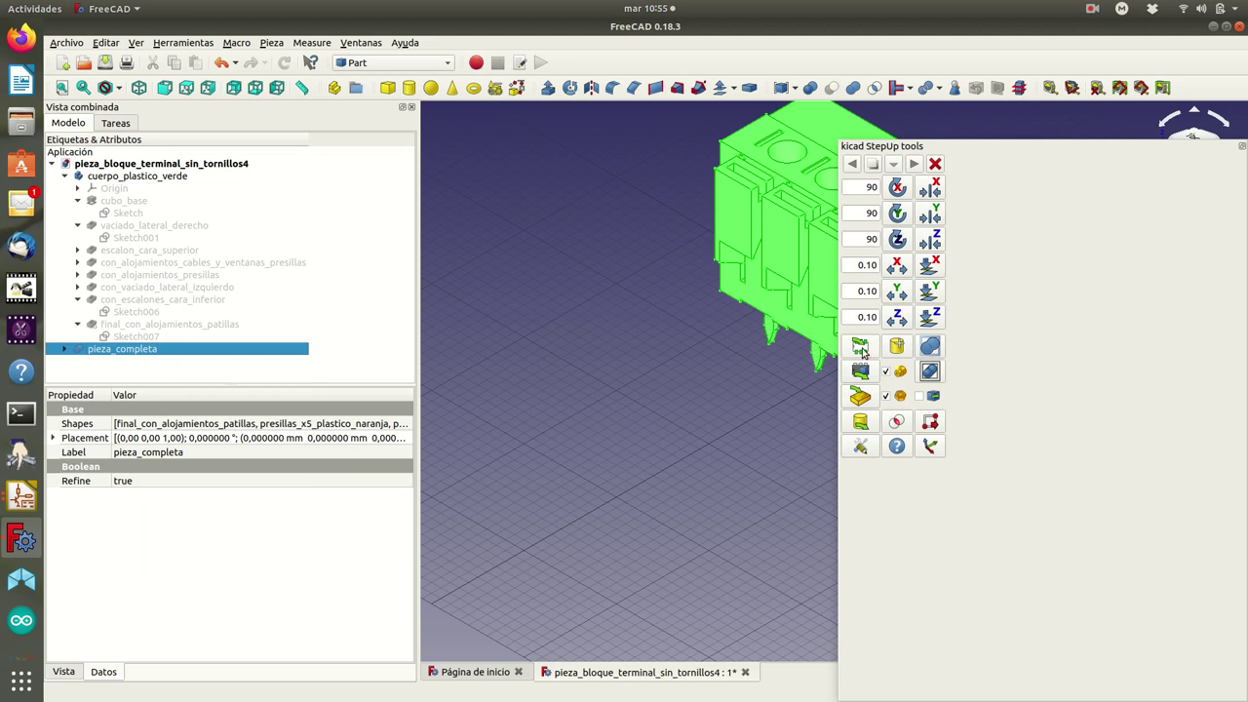
Load the kefa_142v_5p.kicad_mod footprint and place pieza_completa onto it with StepUp.
left_click(860, 347)
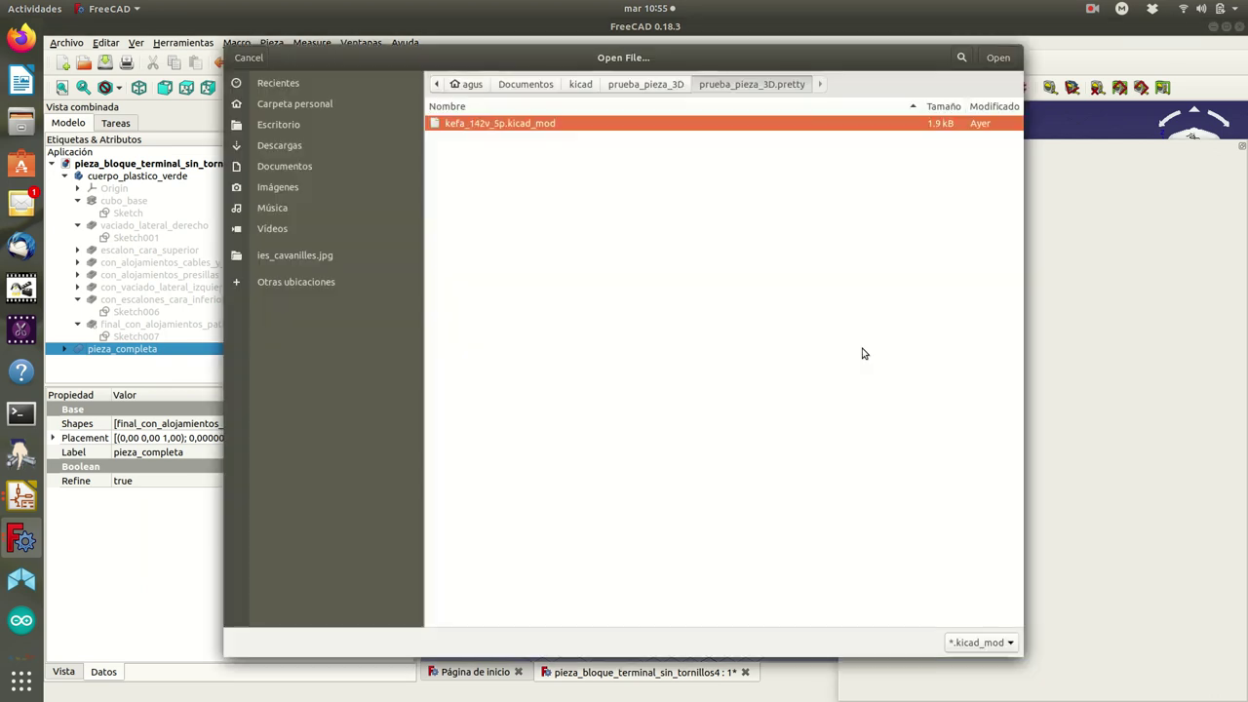
double_click(544, 125)
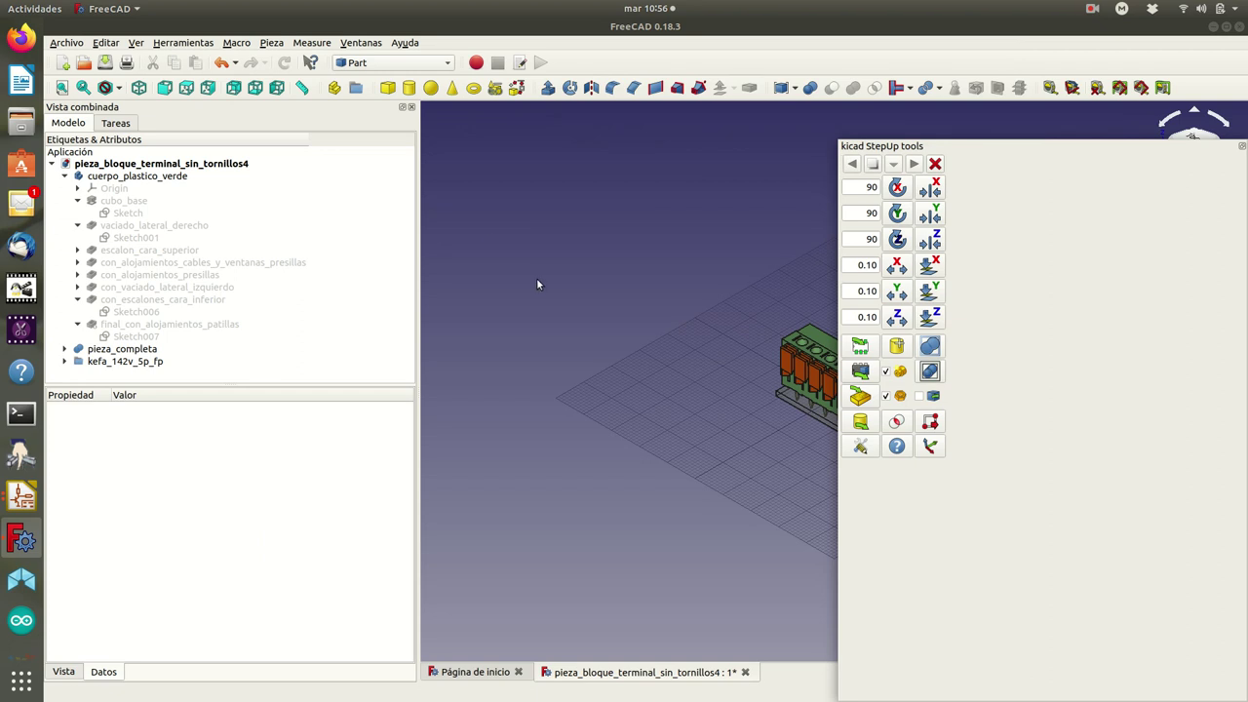
scroll(543, 282, "down", 4)
scroll(624, 316, "up", 1)
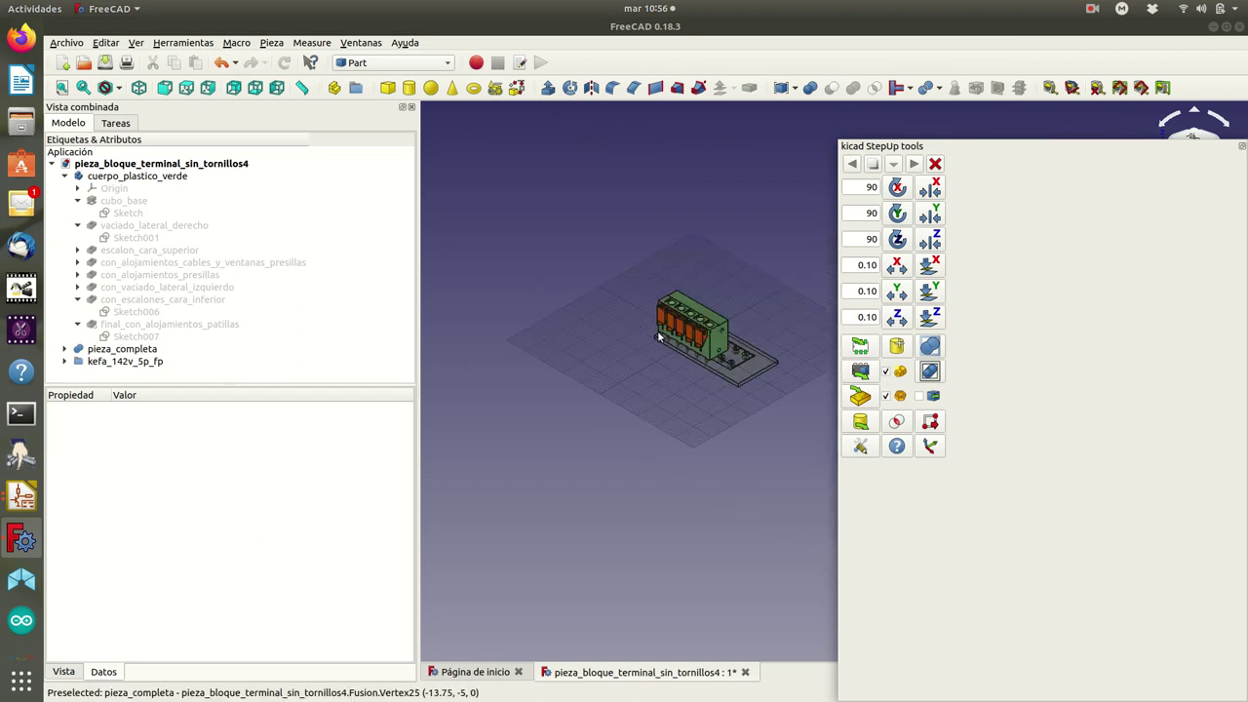
scroll(624, 315, "up", 3)
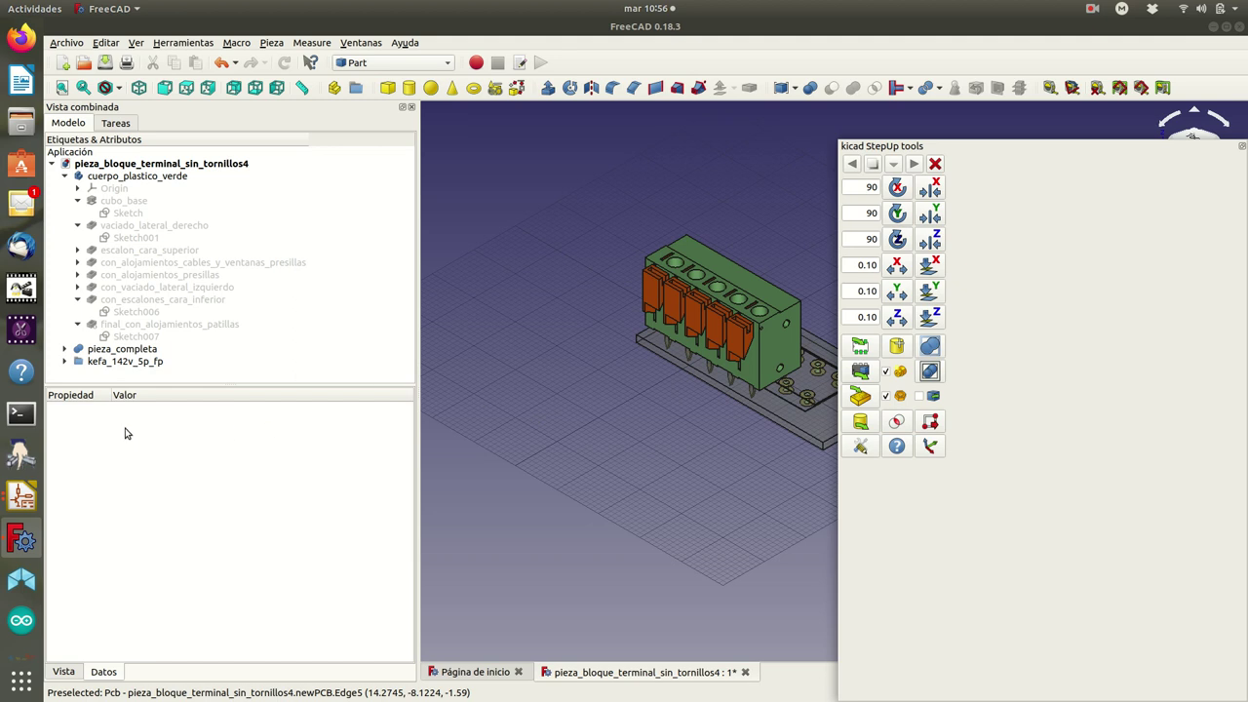
left_click(115, 353)
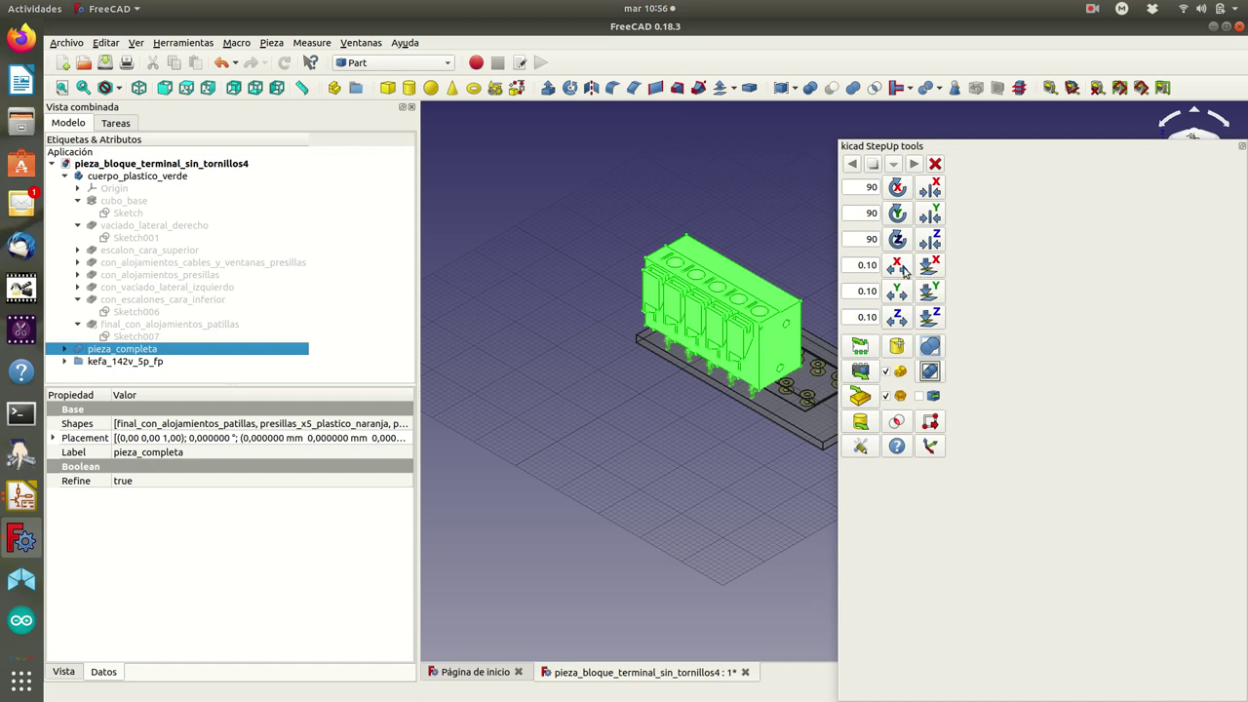
left_click(904, 271)
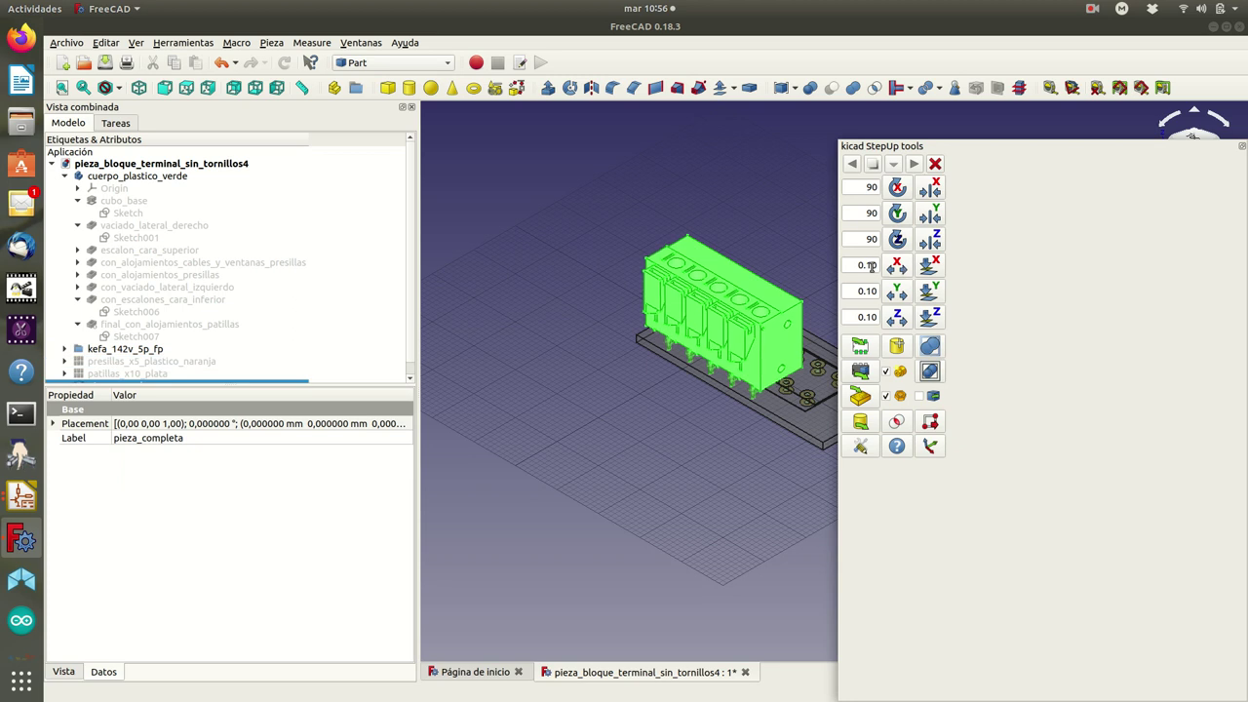
Set the X nudge step to 0.50 mm and shift pieza_completa four steps along X.
key("BackSpace")
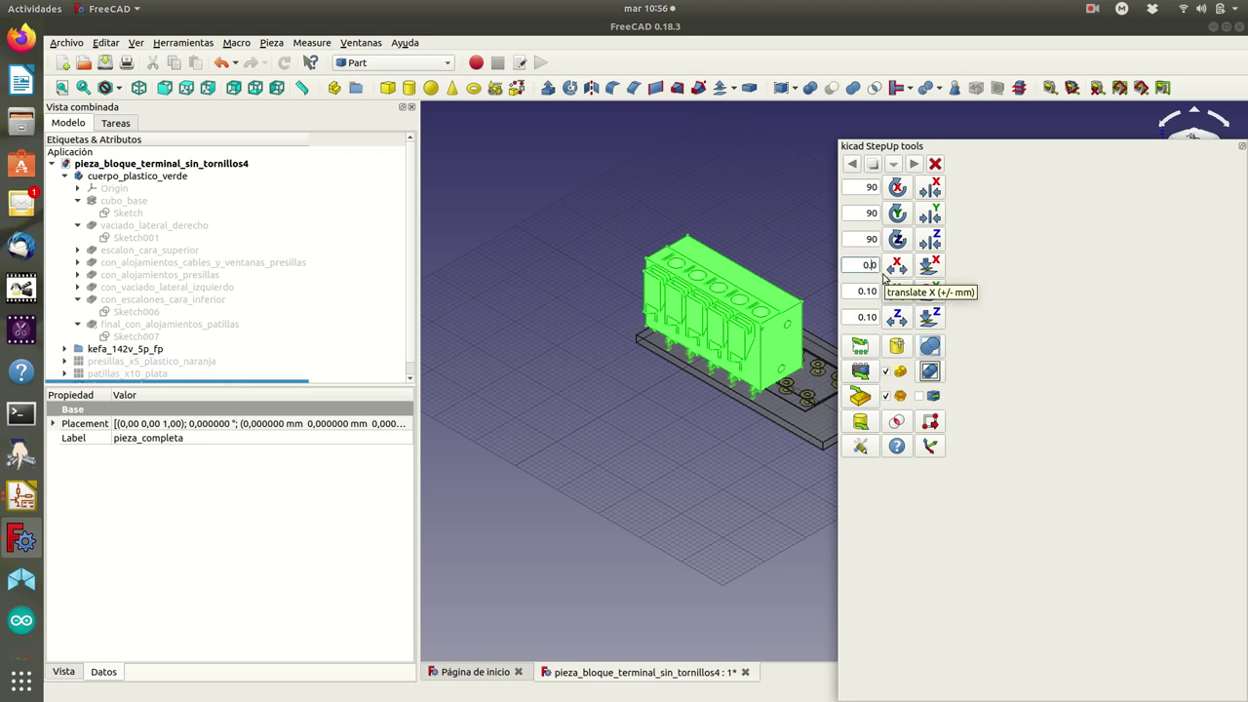
type("5")
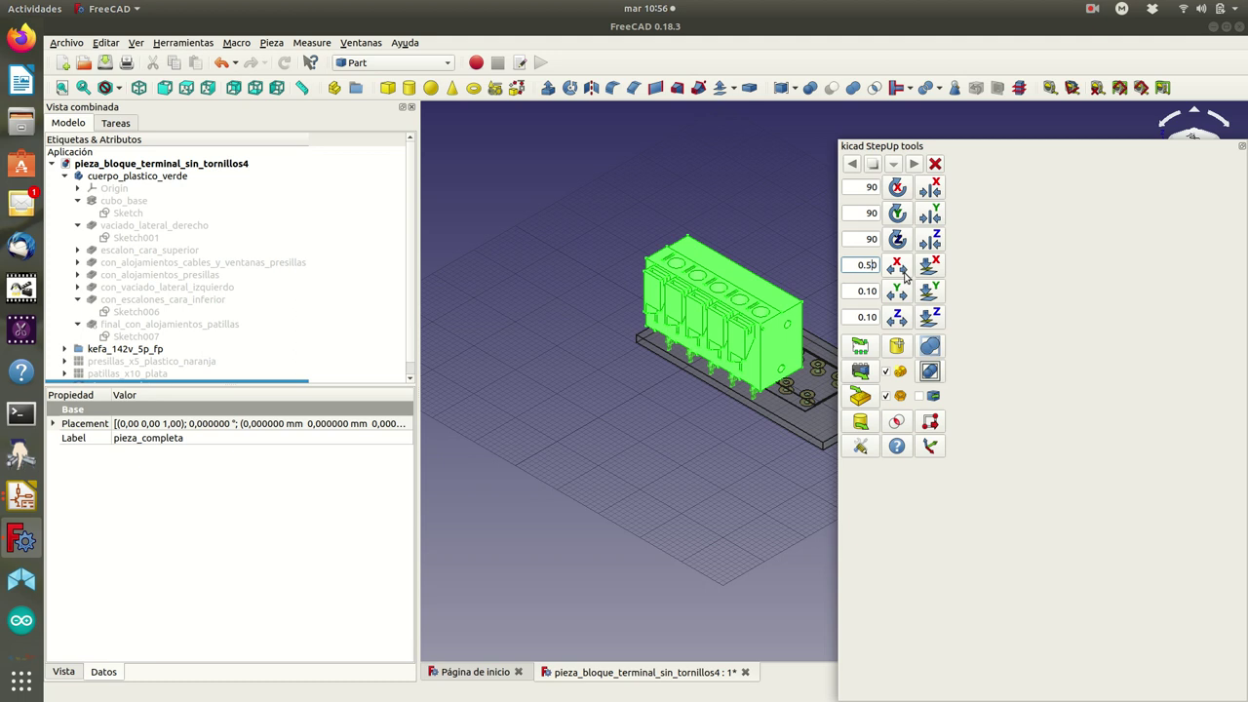
left_click(905, 278)
left_click(905, 277)
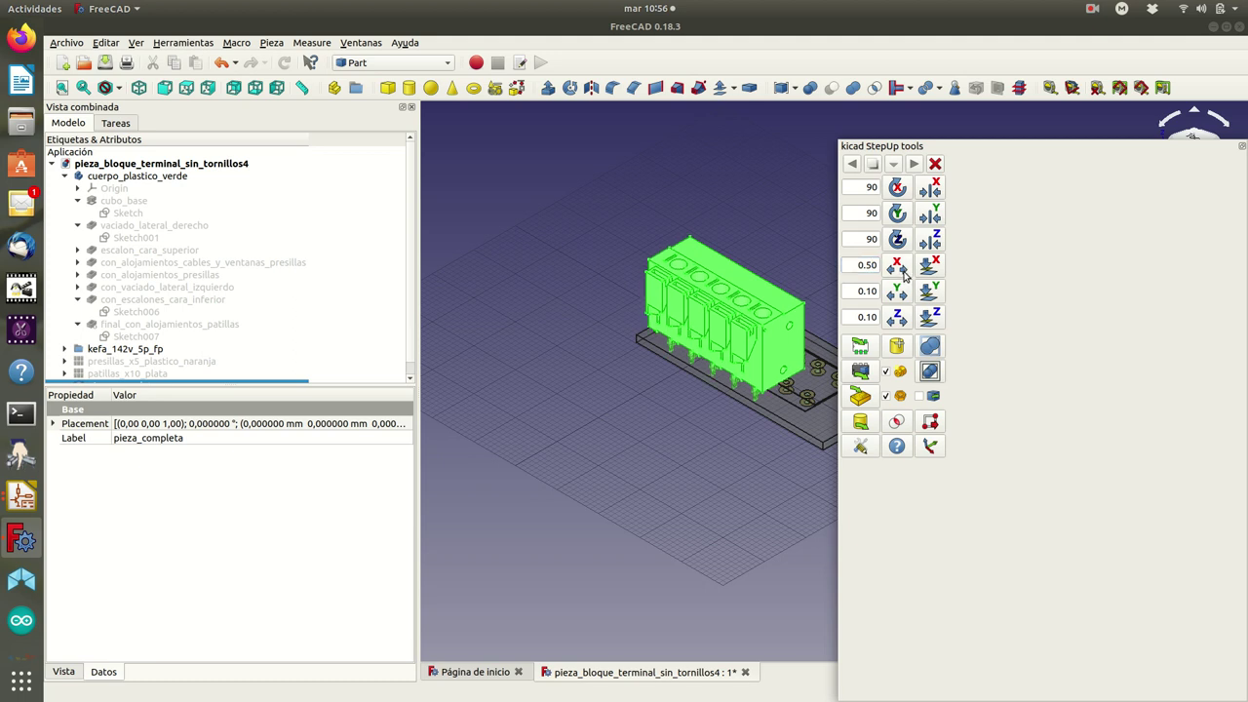
left_click(904, 278)
left_click(905, 277)
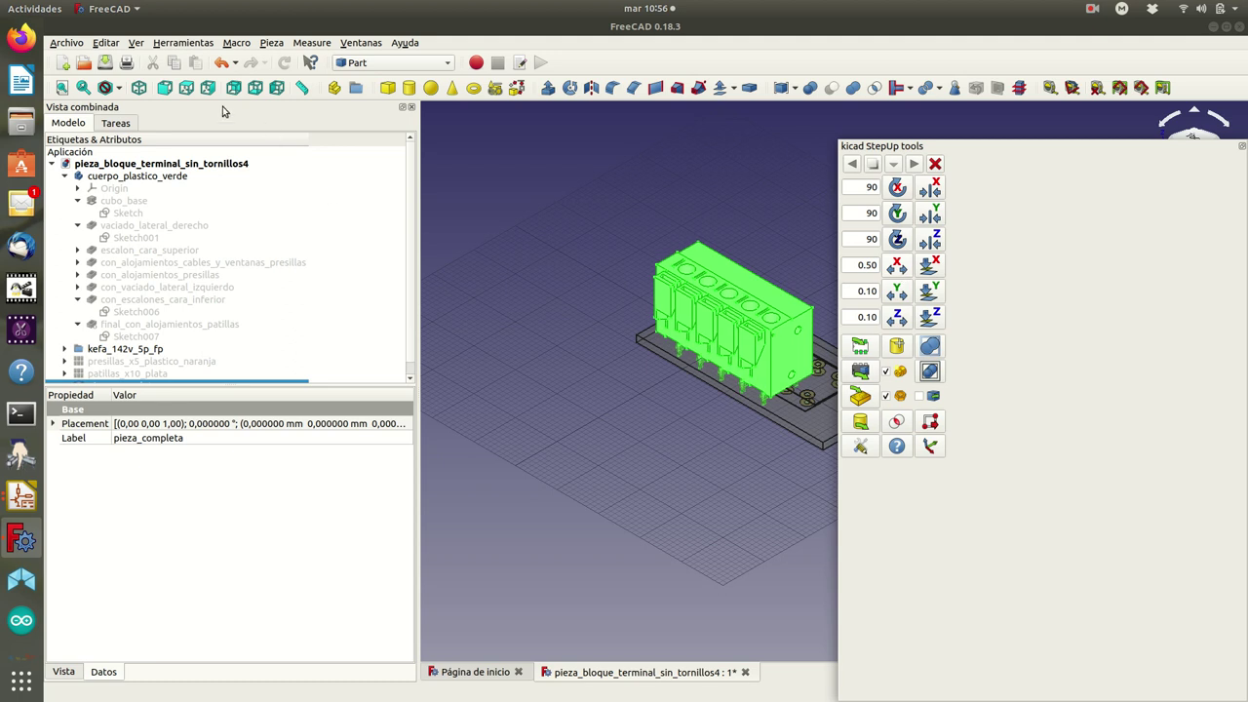
left_click(256, 90)
Move the tools panel aside and nudge pieza_completa back along X seven times.
mouse_move(944, 148)
left_mouse_down()
mouse_move(224, 141)
mouse_move(272, 148)
left_mouse_up()
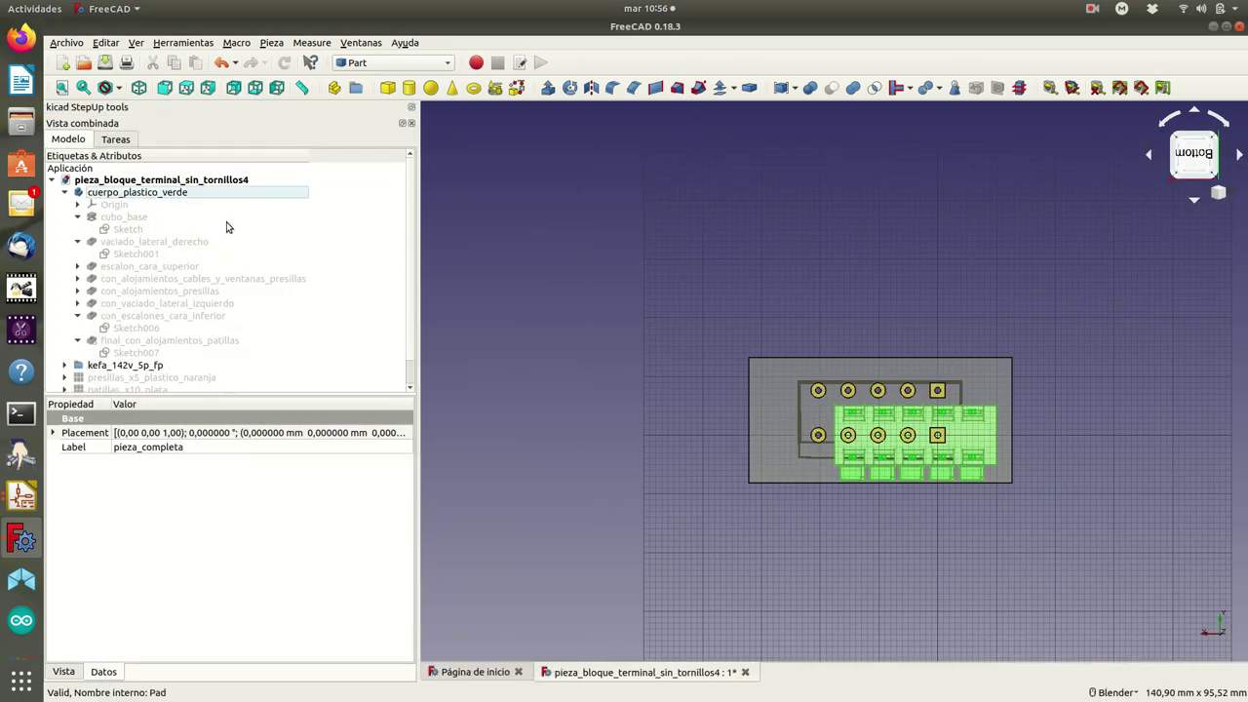
left_click(410, 109)
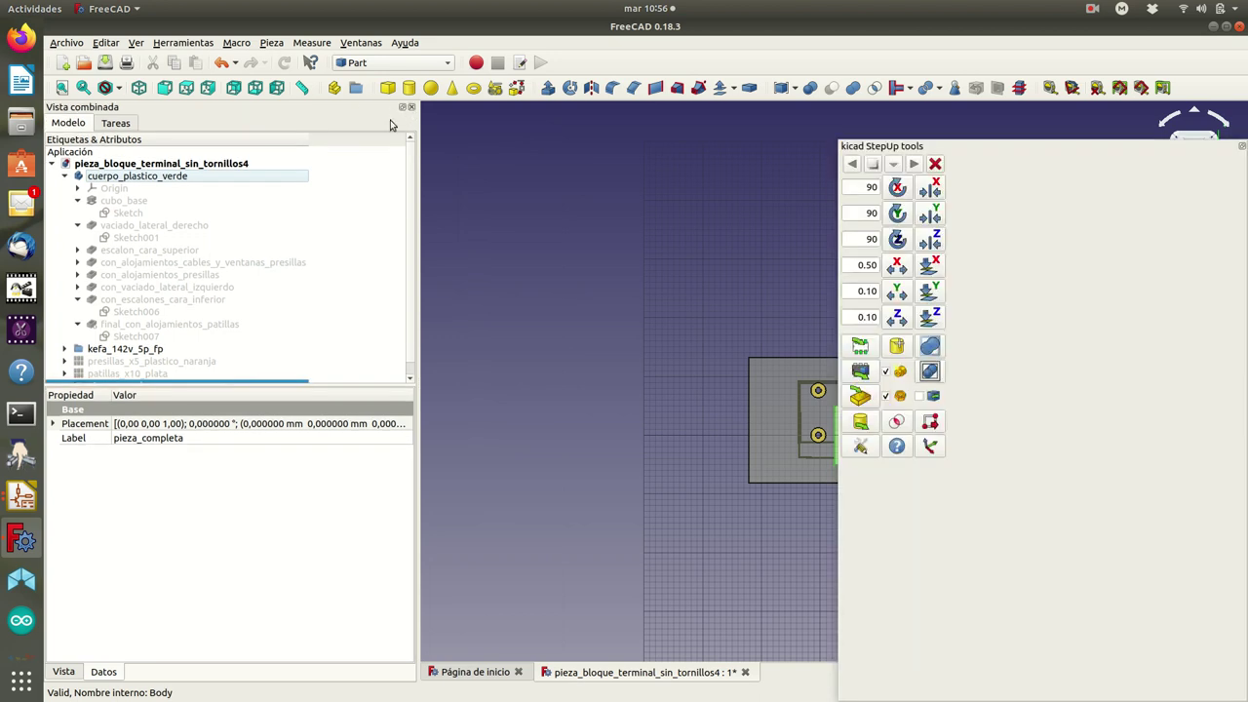
left_click_drag(1005, 151, 532, 182)
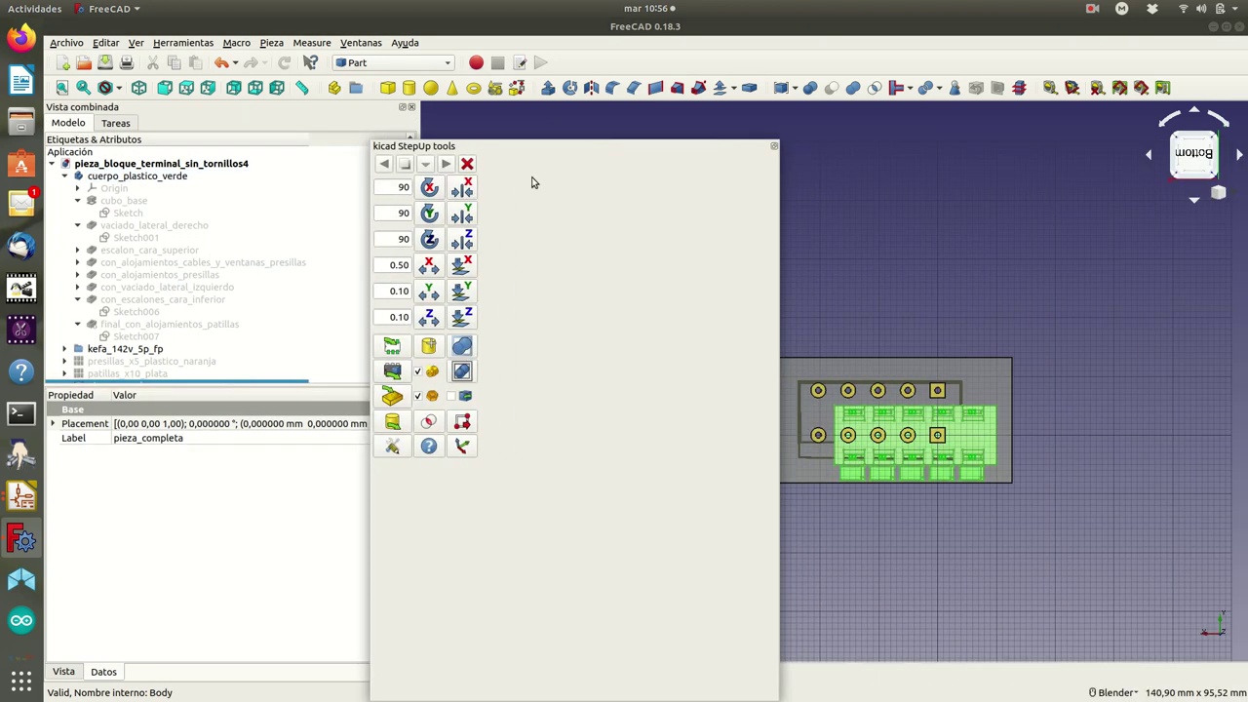
left_click(432, 271)
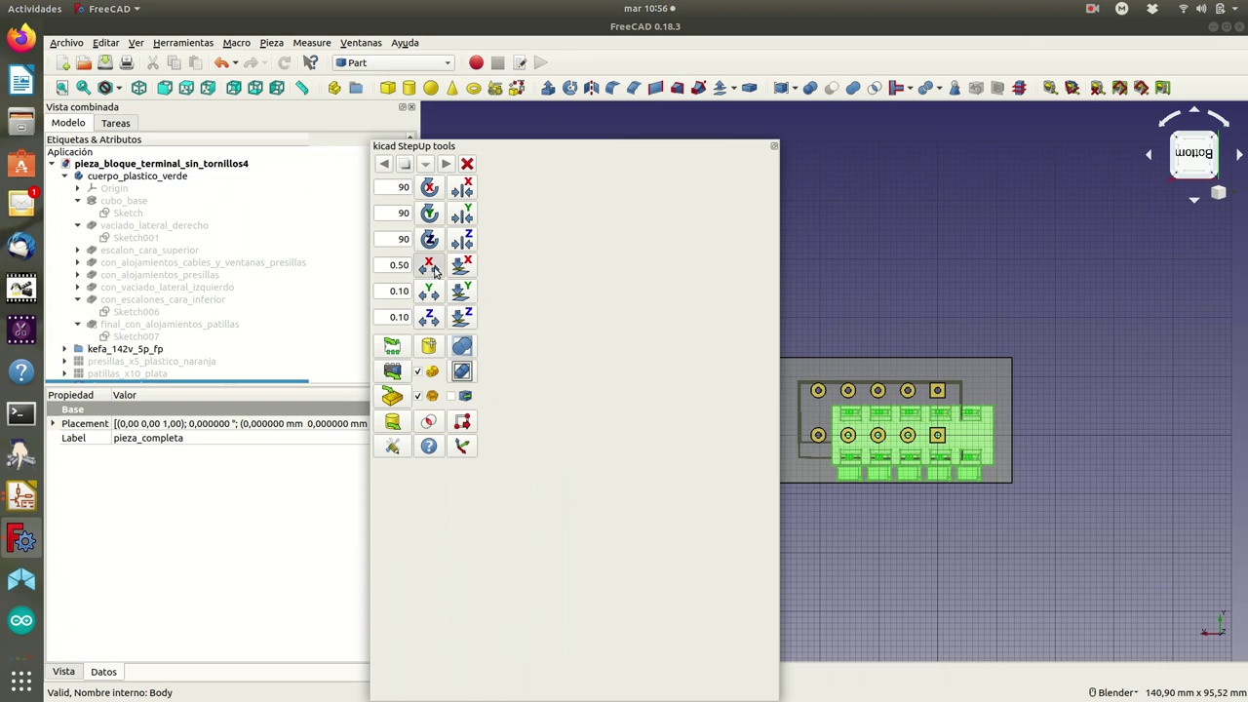
left_click(433, 270)
left_click(433, 270)
left_click(435, 271)
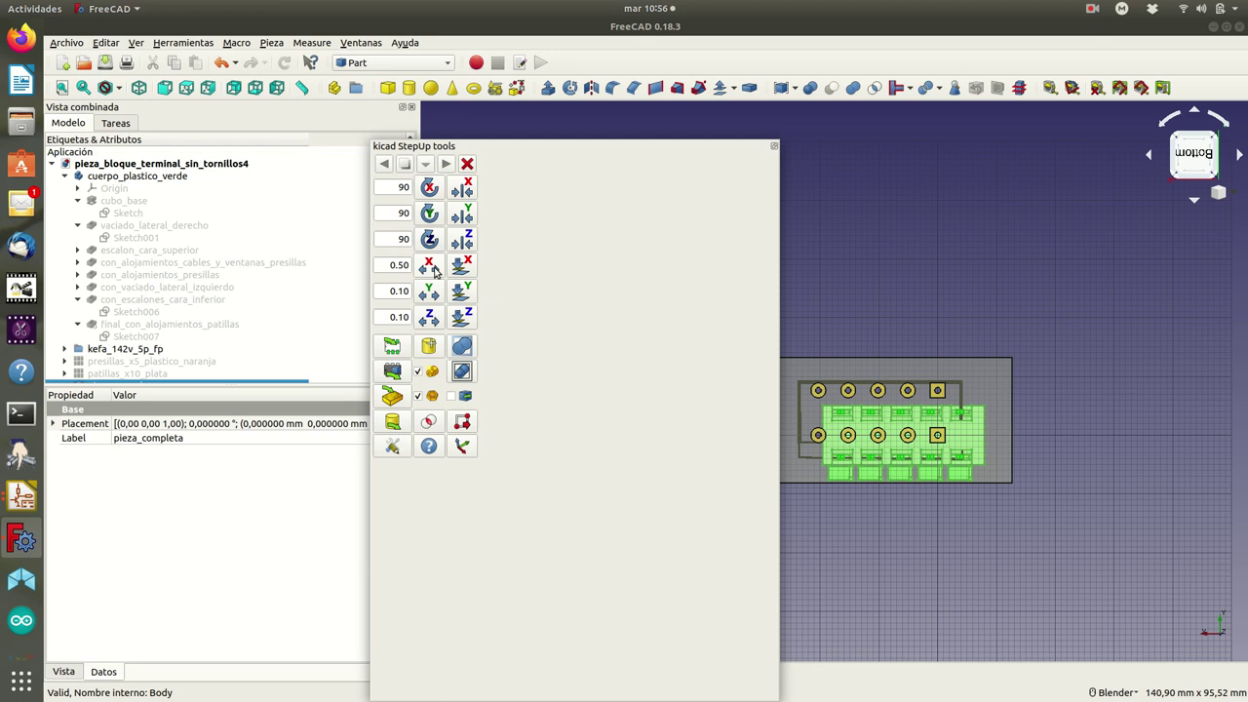
left_click(435, 271)
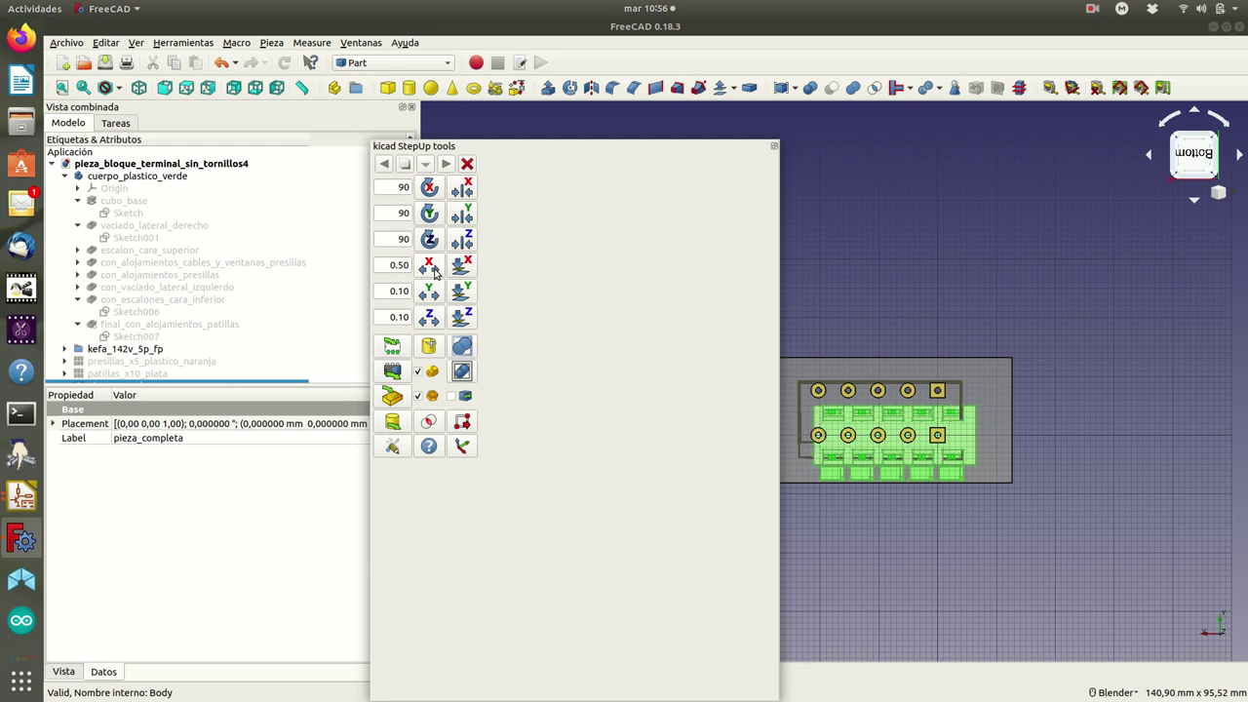
left_click(434, 271)
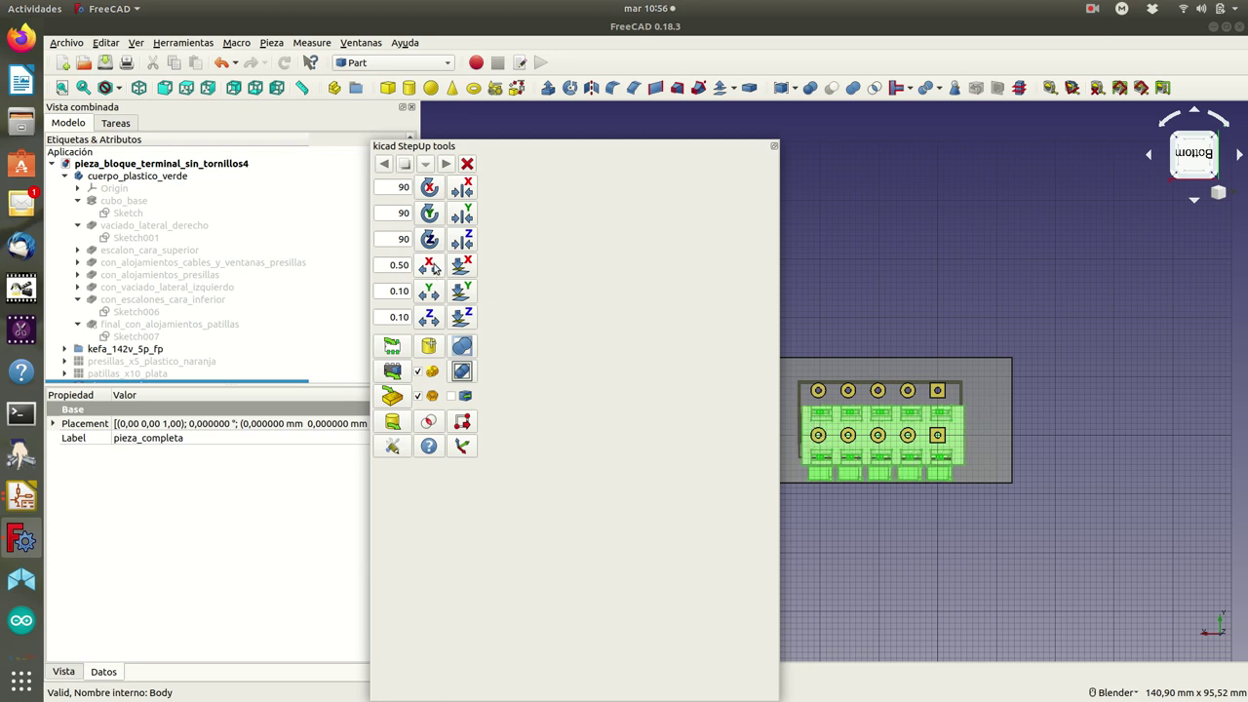
left_click(434, 270)
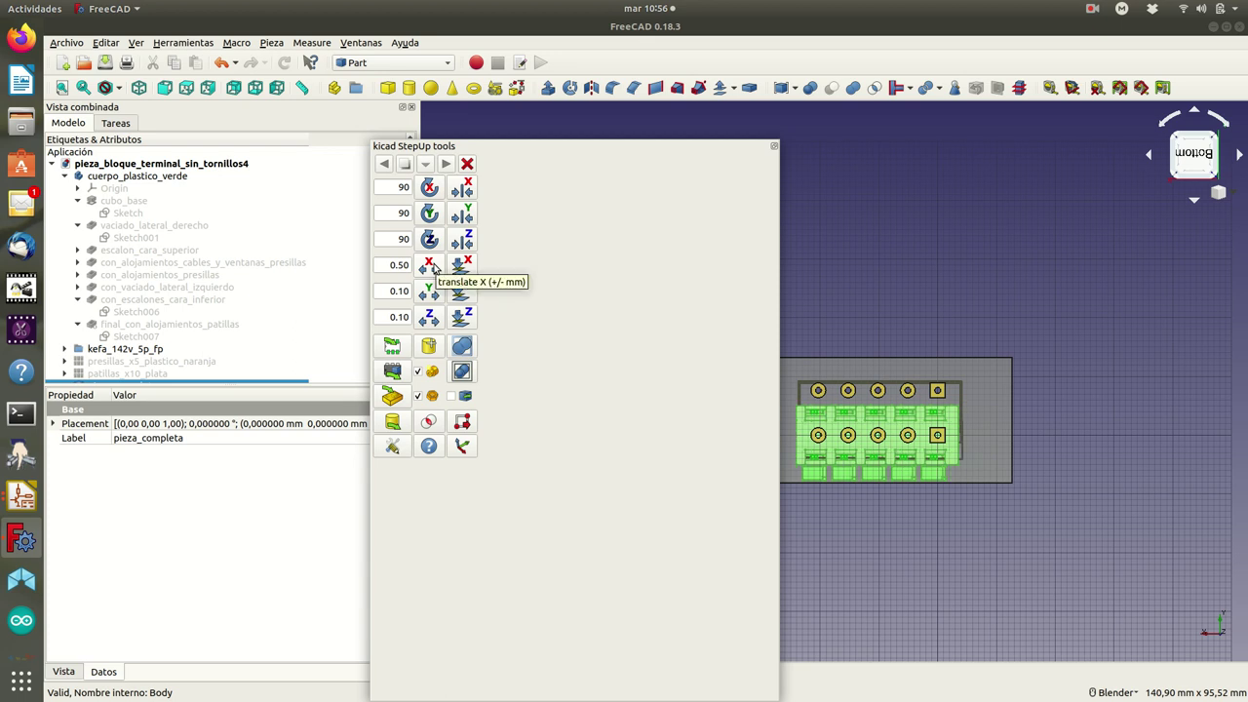
Edit the X step value, then nudge the terminal block twice along Y.
left_click(403, 265)
key("BackSpace")
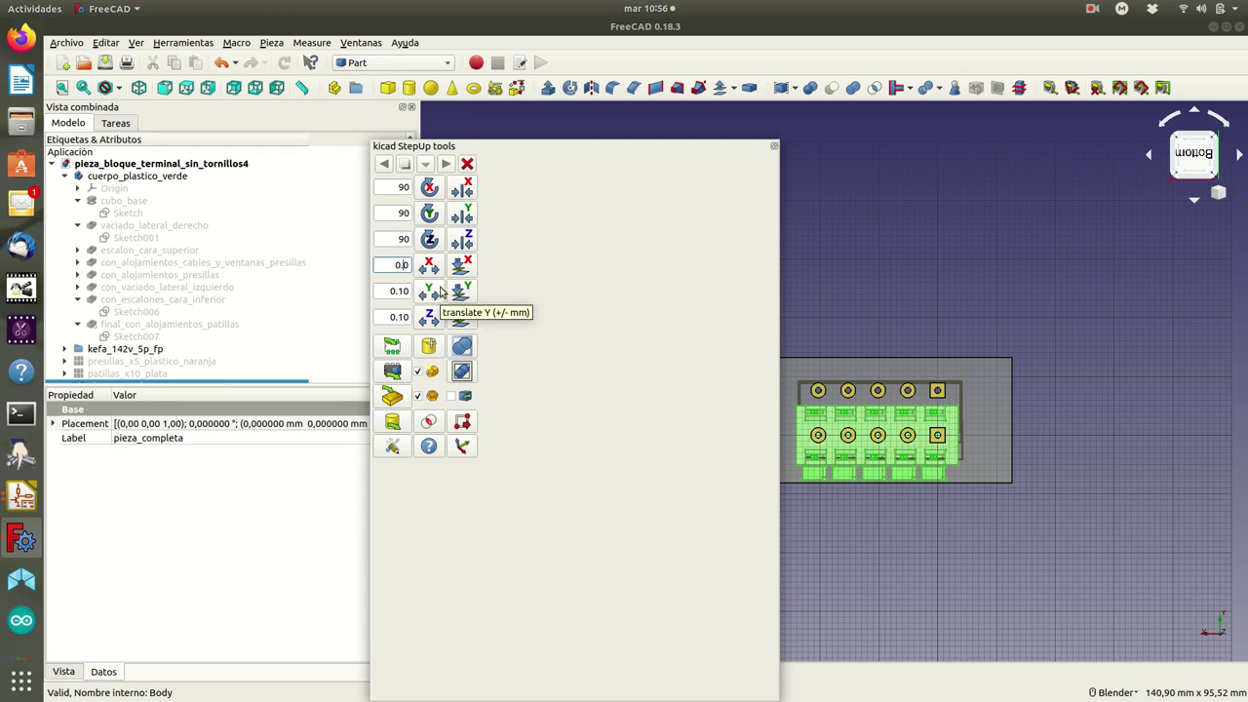
type("5")
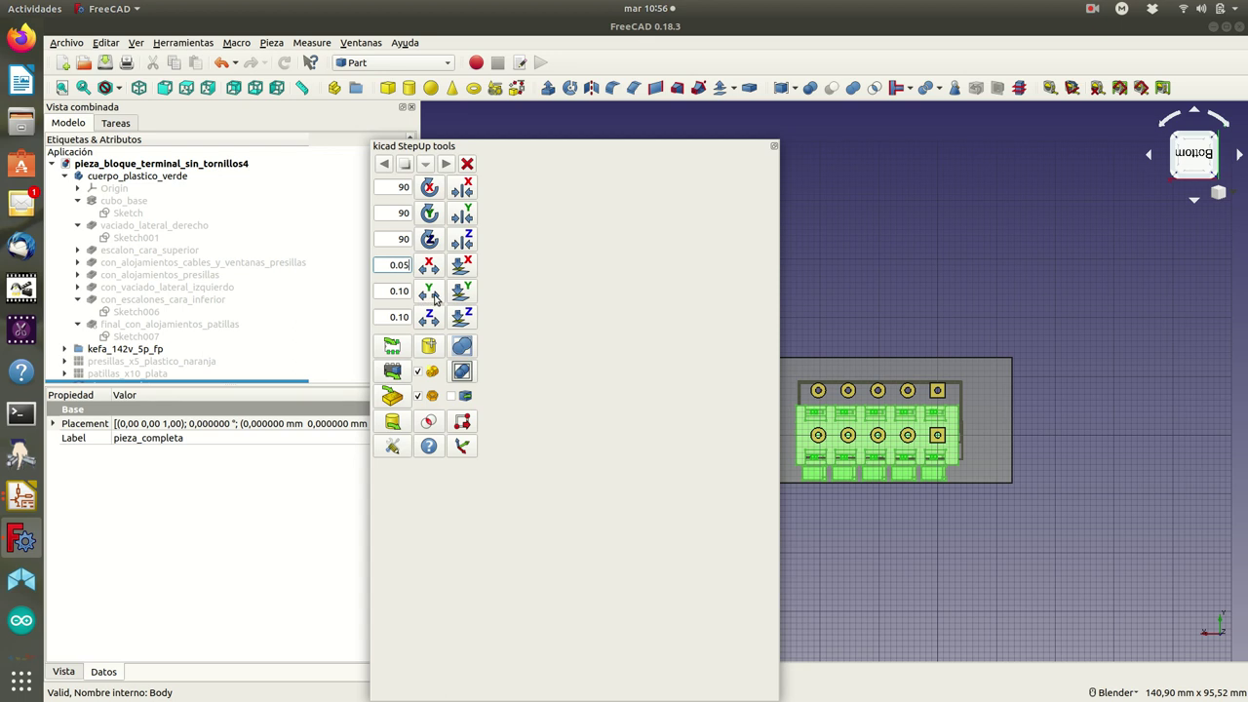
left_click(434, 296)
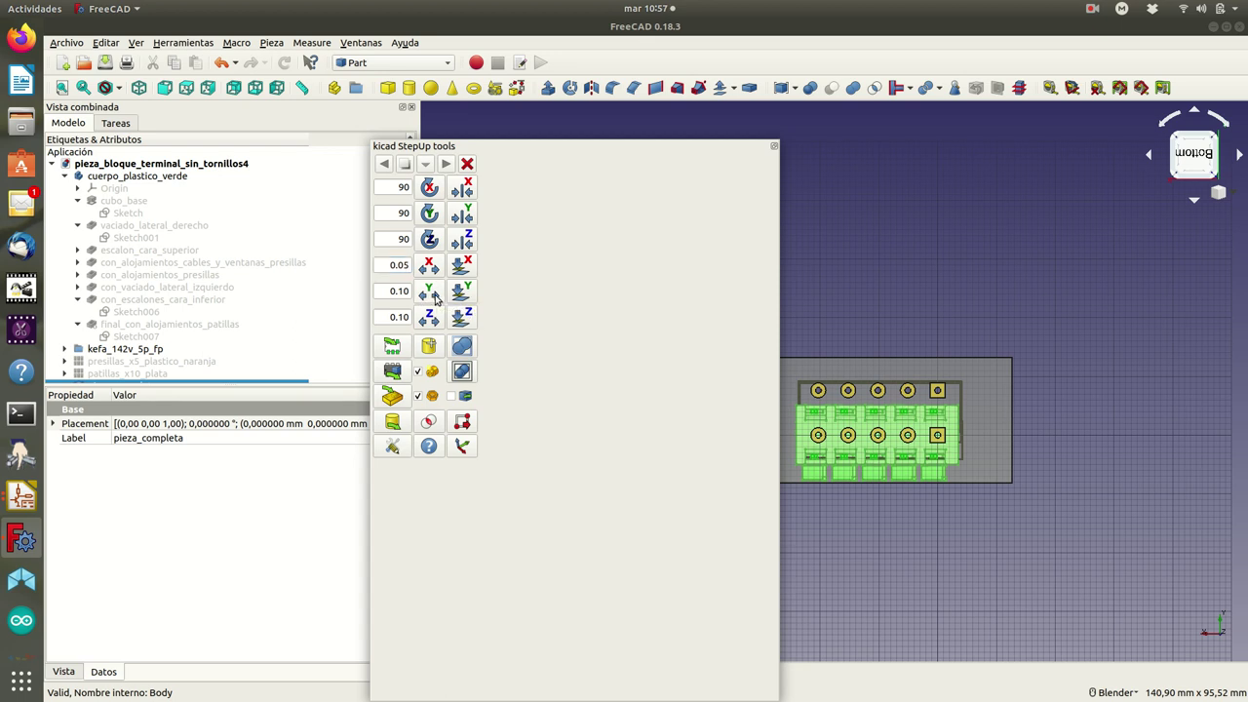
left_click(434, 296)
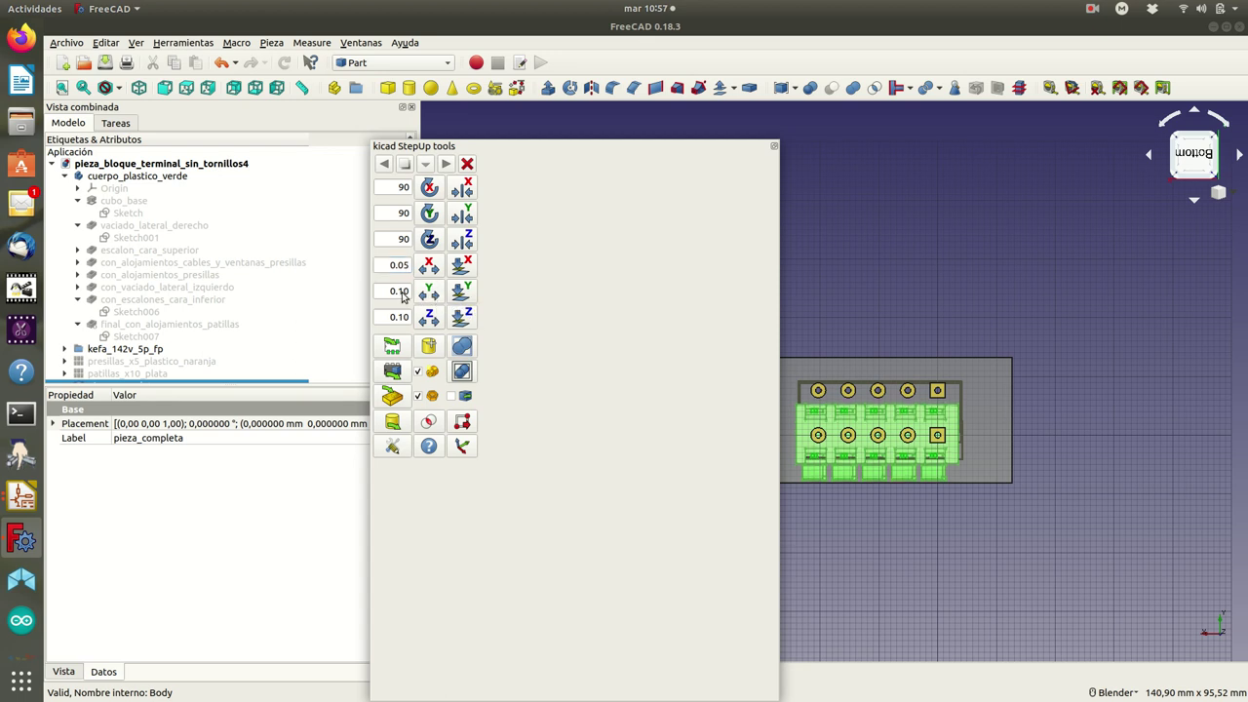
Set the Y step to 0.50 mm and nudge the block six steps along Y over the pads.
left_click(402, 292)
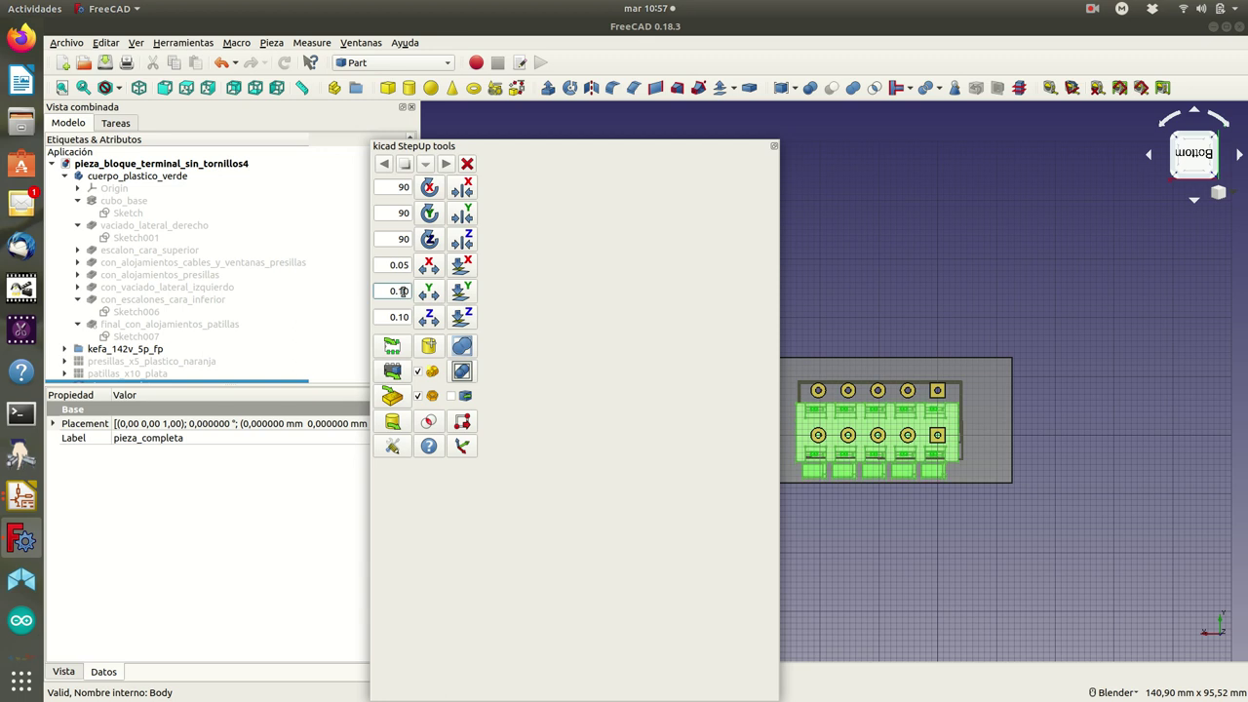
key("BackSpace")
key("BackSpace")
type("50")
left_click(435, 296)
left_click(435, 296)
left_click(435, 297)
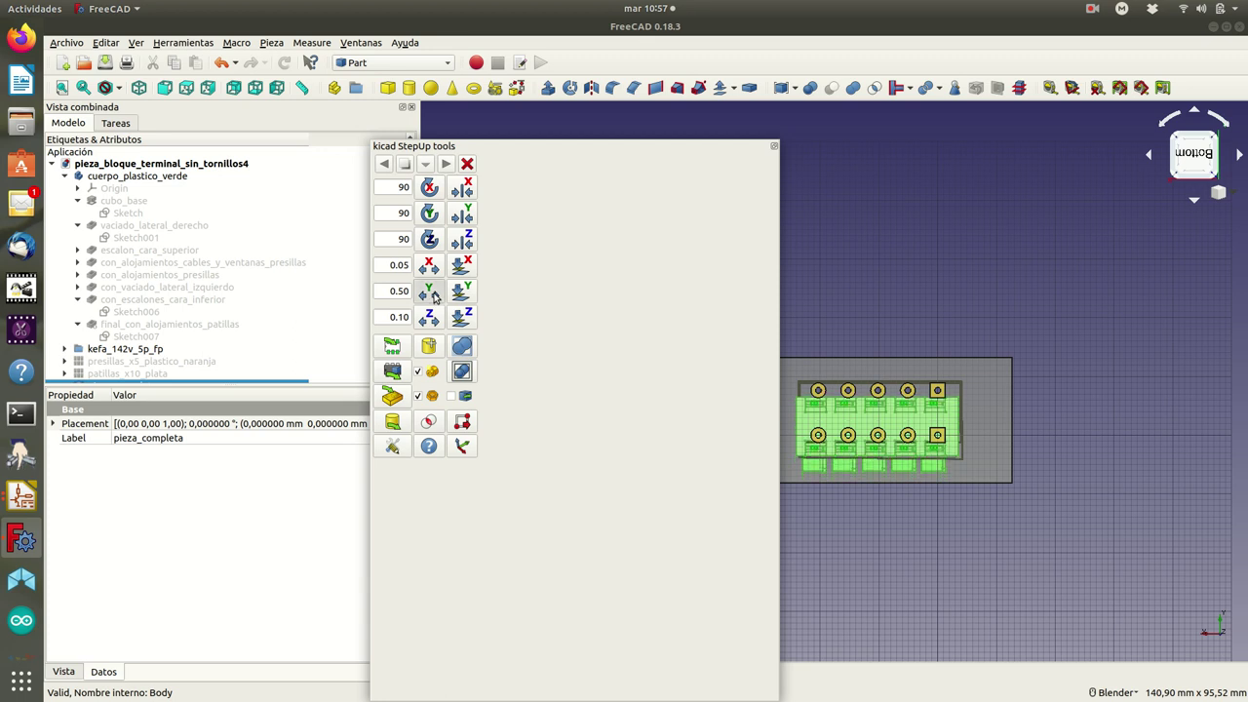
left_click(434, 297)
left_click(435, 296)
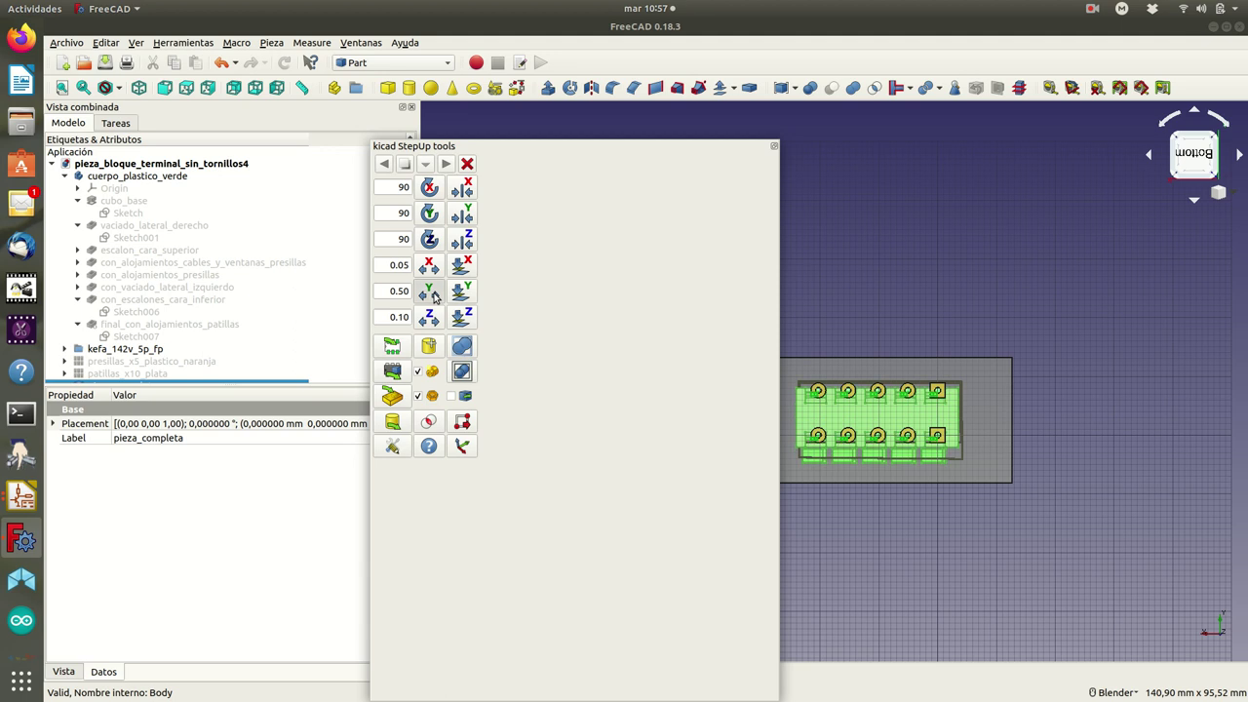
left_click(435, 297)
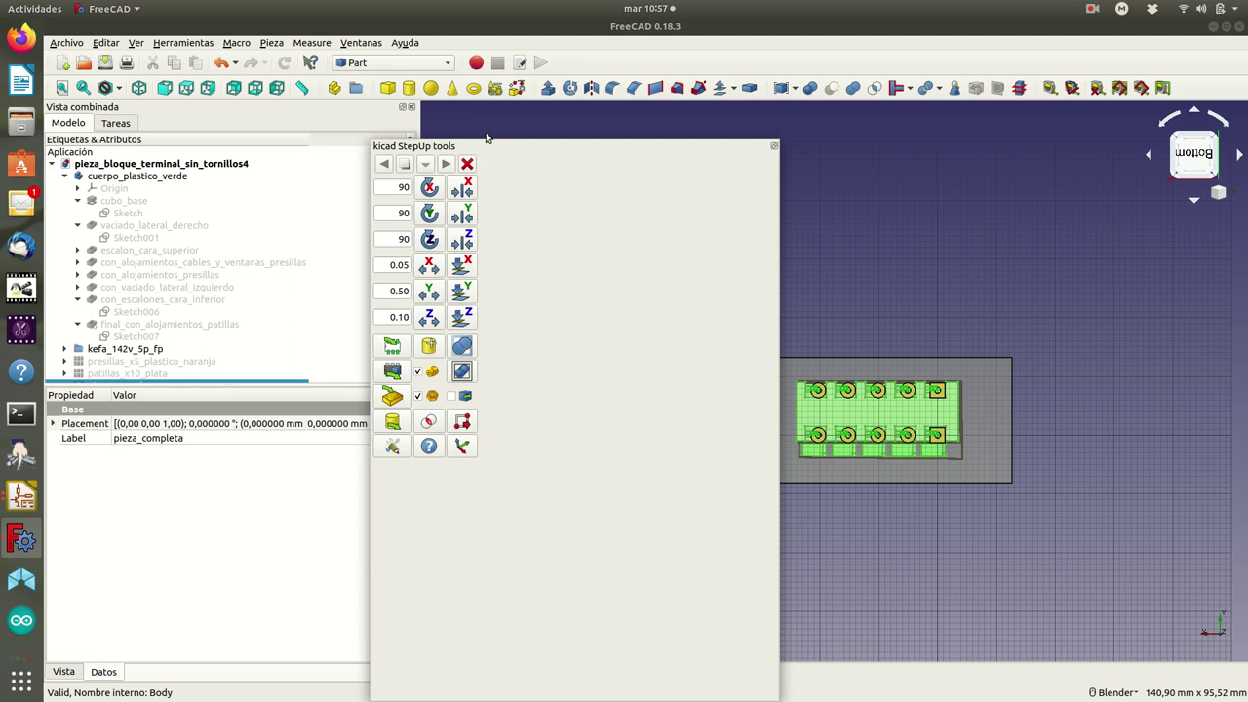
Zoom in, make the X step -0.05 mm and shift the part four steps along X.
scroll(850, 366, "up", 4)
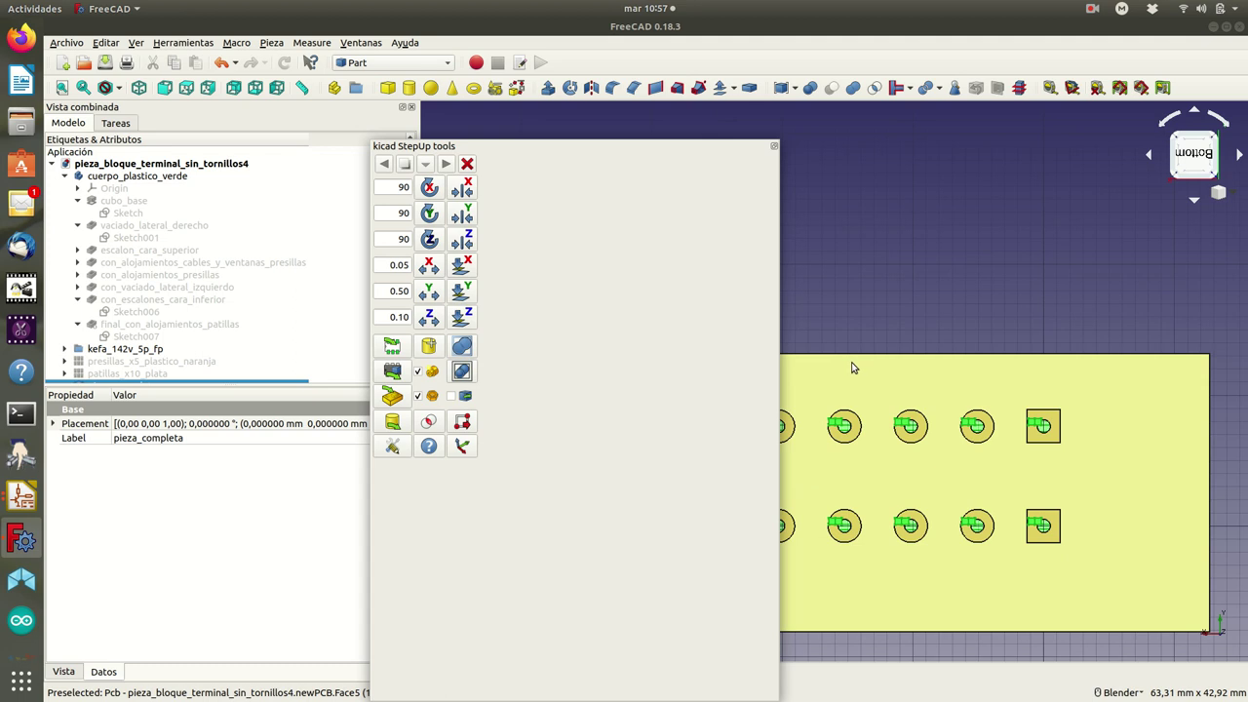
scroll(851, 368, "up", 2)
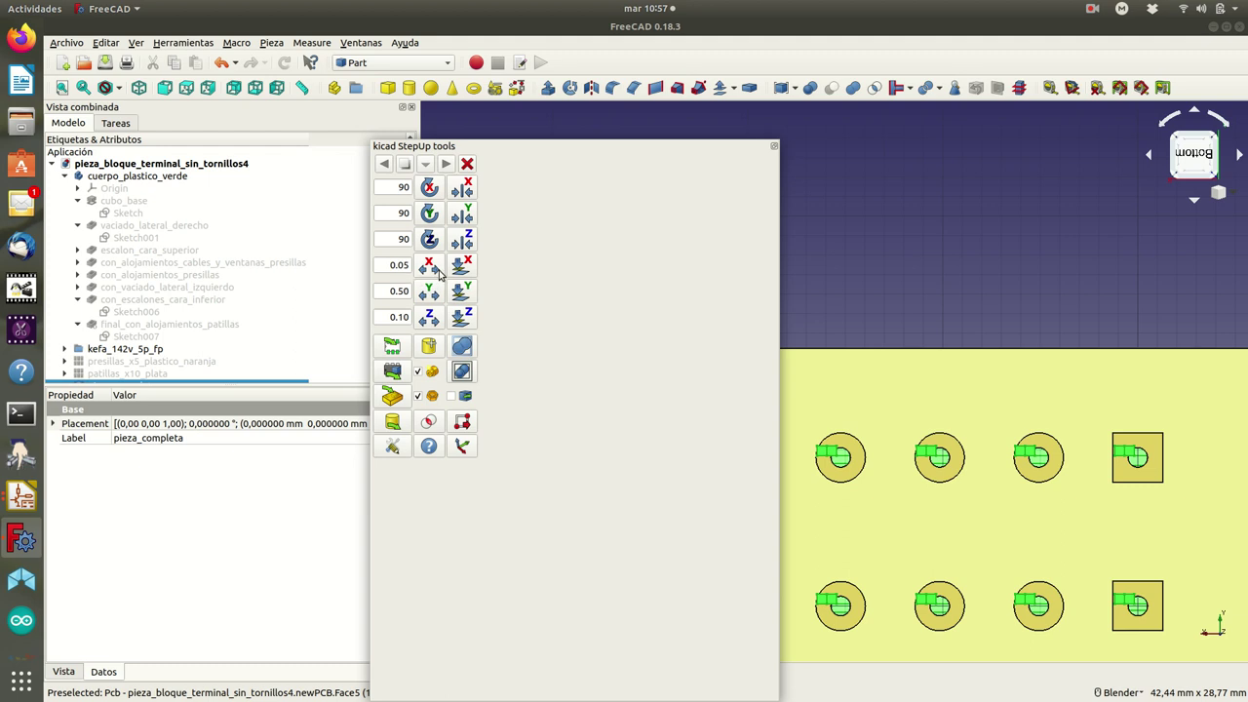
left_click(436, 273)
left_click(389, 266)
type("-")
left_click(433, 275)
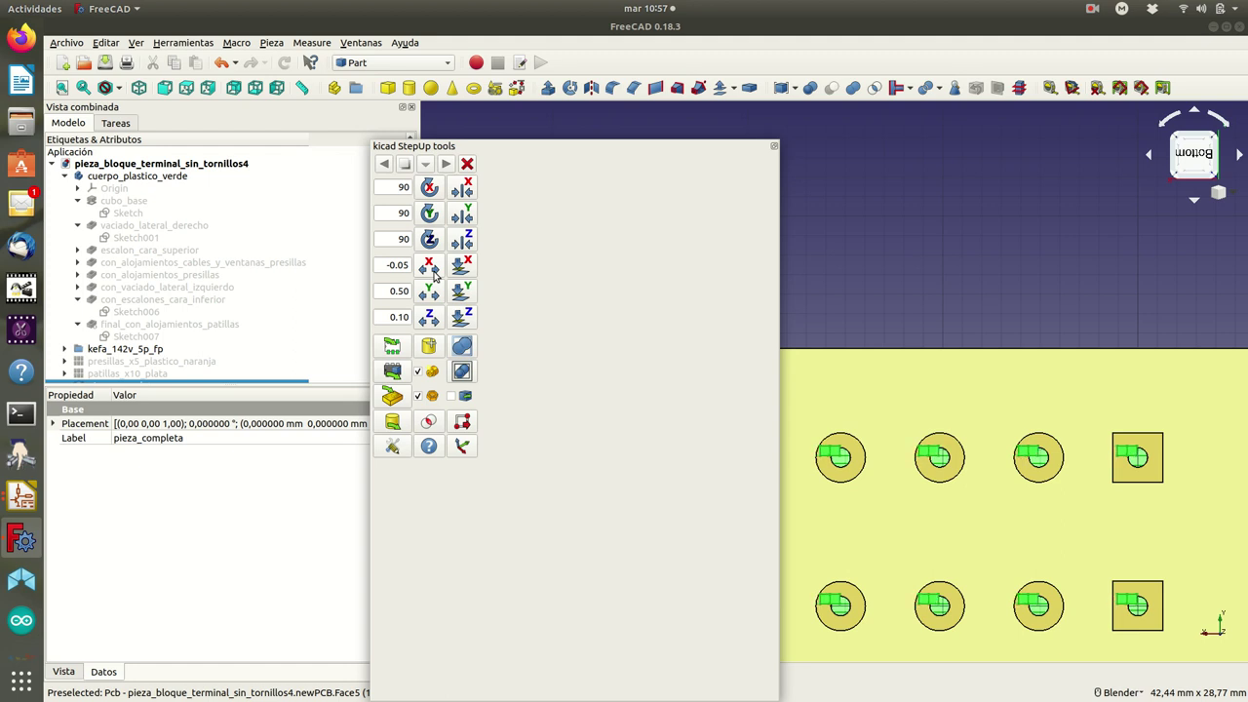
left_click(434, 274)
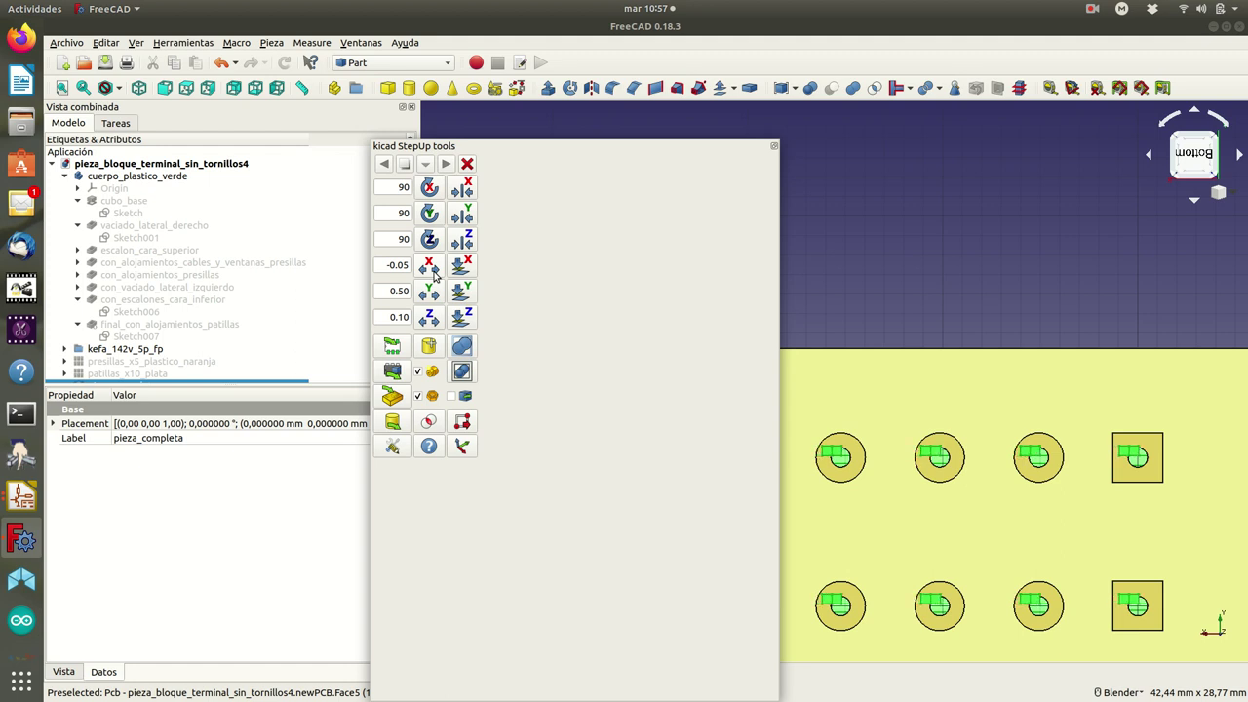
left_click(434, 274)
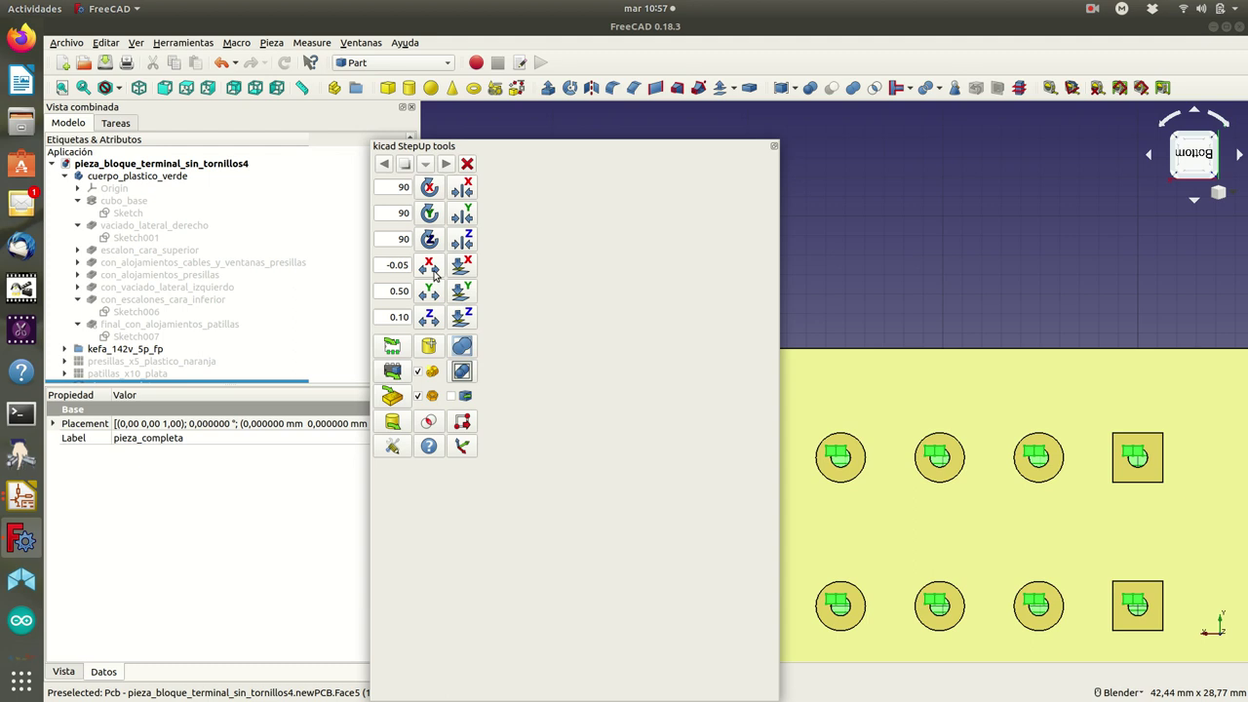
left_click(434, 274)
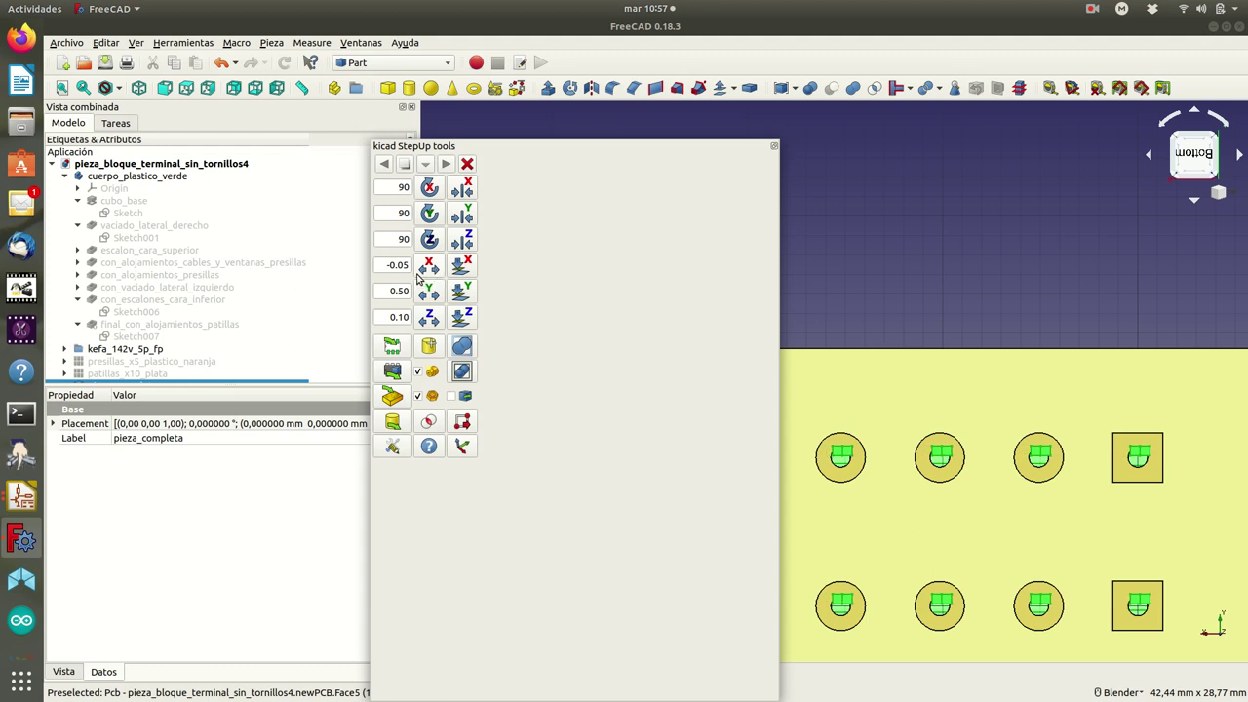
Make the X step +0.05 mm again and nudge the part five steps along X.
left_click(387, 268)
type("-")
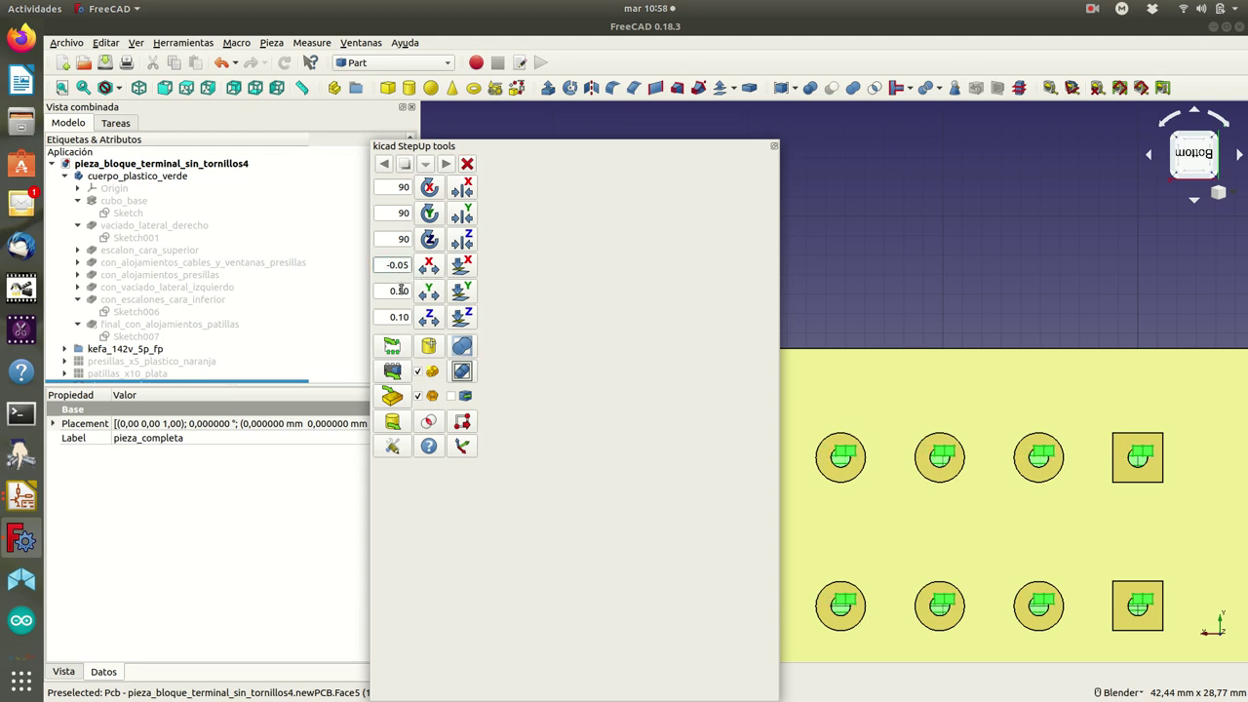
key("BackSpace")
left_click(424, 276)
left_click(424, 276)
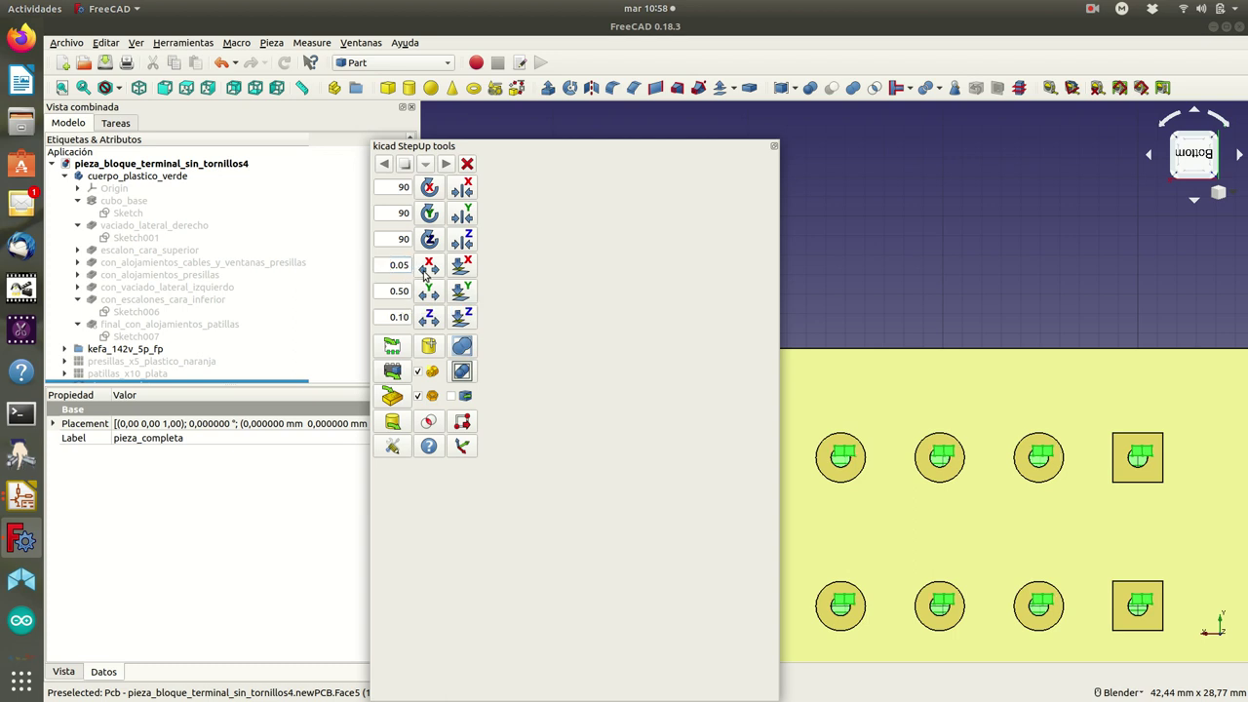
left_click(424, 275)
left_click(424, 275)
left_click(424, 276)
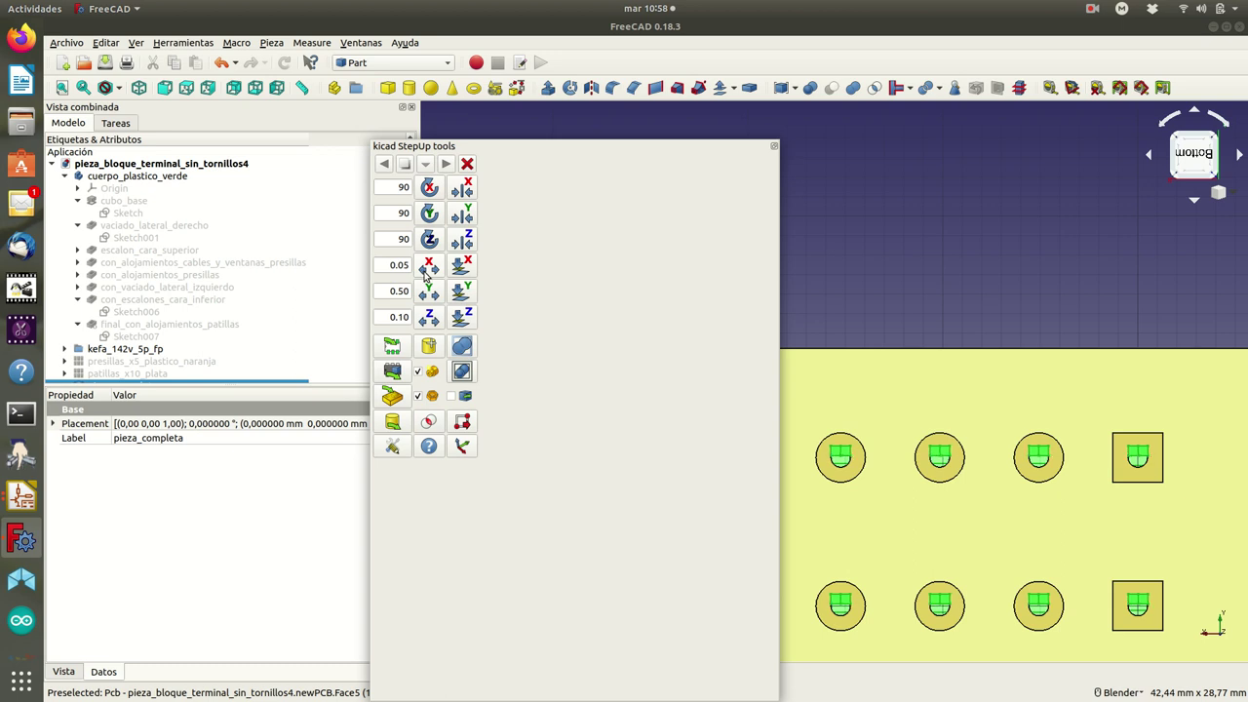
Set the Y step to 0.050 mm and move the part once along Y.
left_click(402, 291)
key("BackSpace")
type("050")
left_click(433, 299)
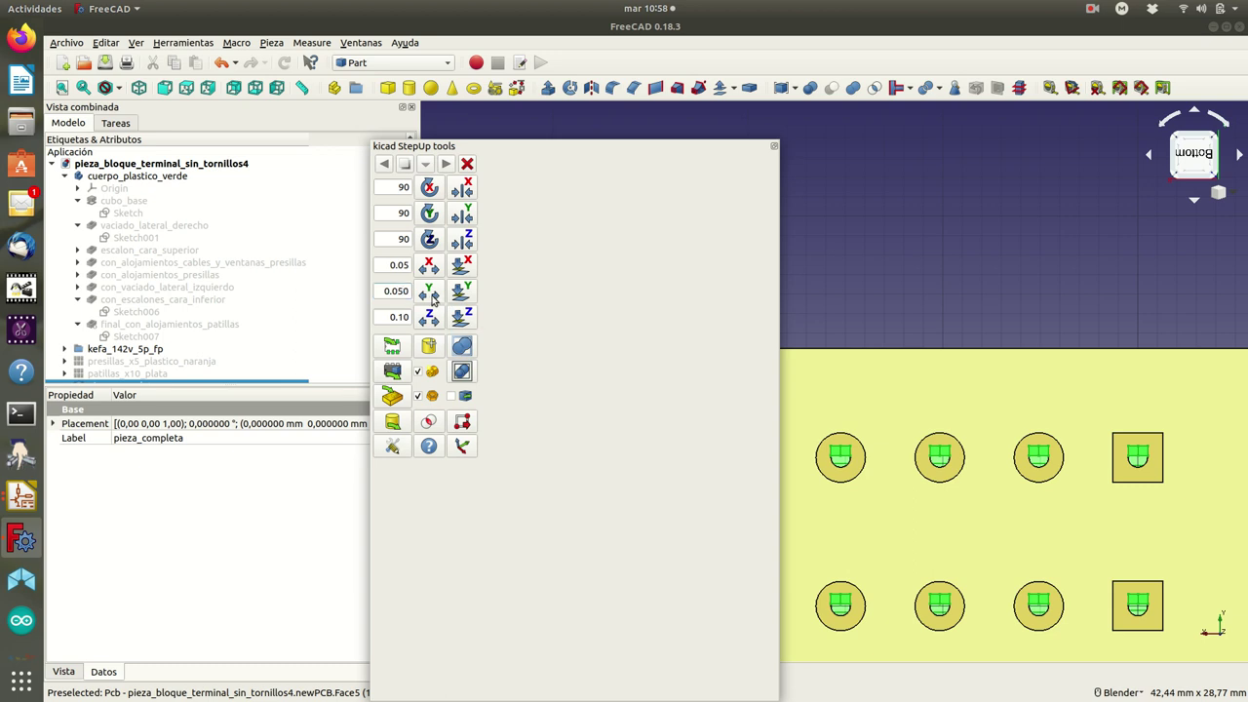
Make the Y step -0.050 mm and nudge the part seven steps to centre the pins.
left_click(383, 291)
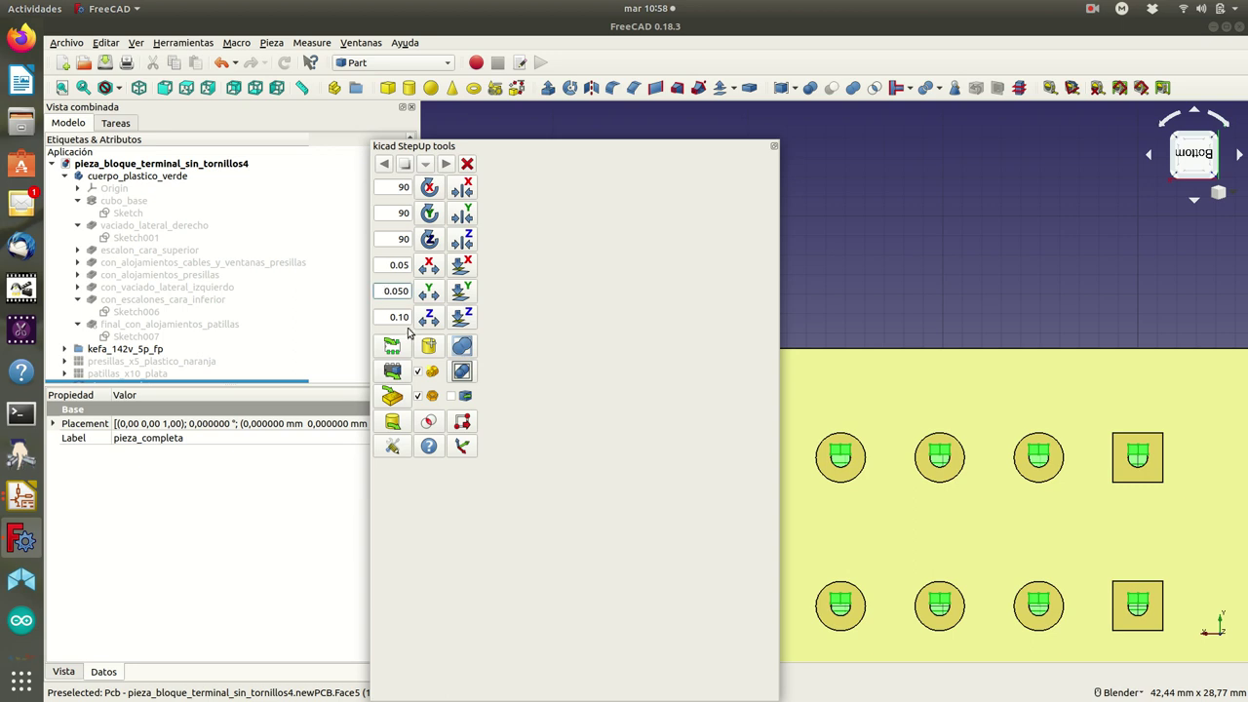
type("-")
left_click(434, 296)
left_click(434, 297)
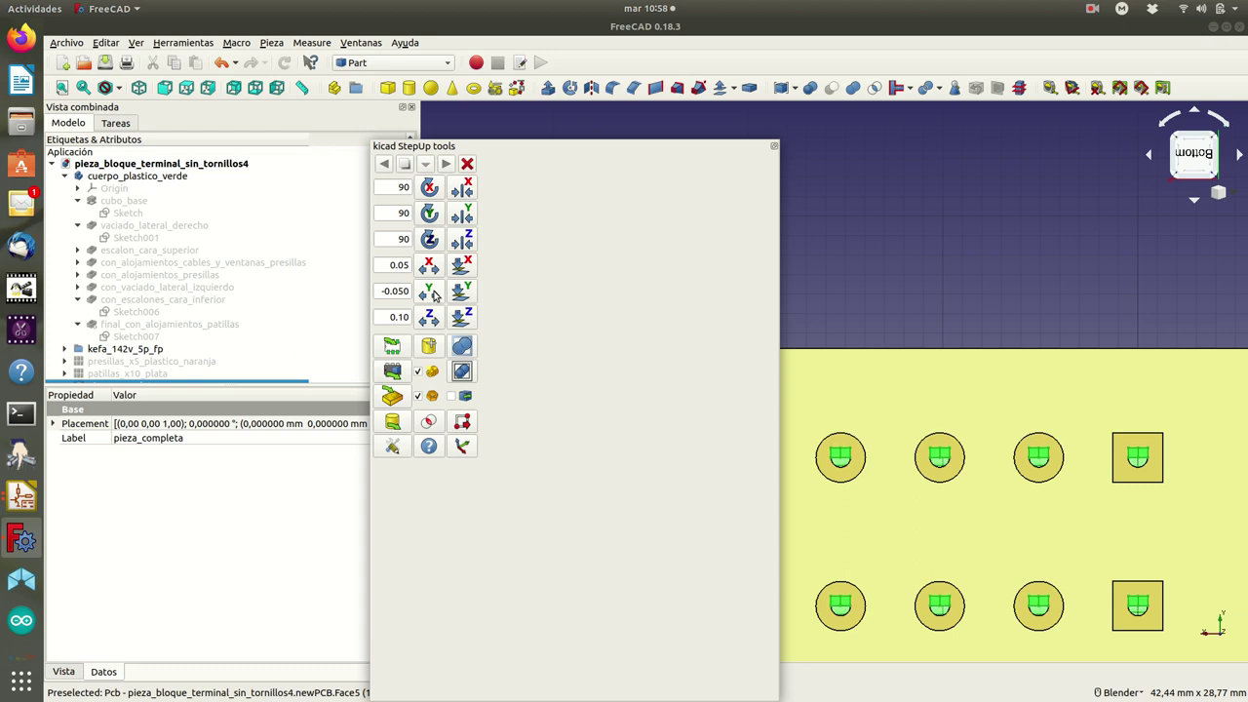
left_click(434, 296)
left_click(433, 296)
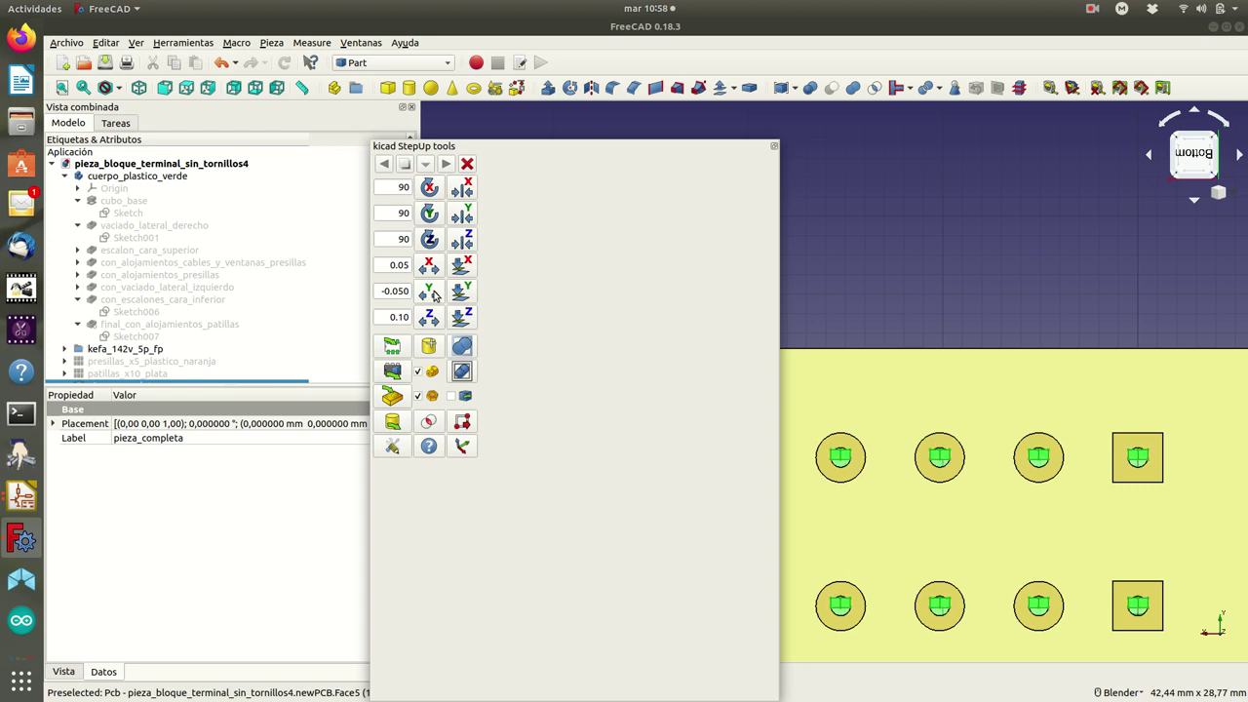
left_click(433, 296)
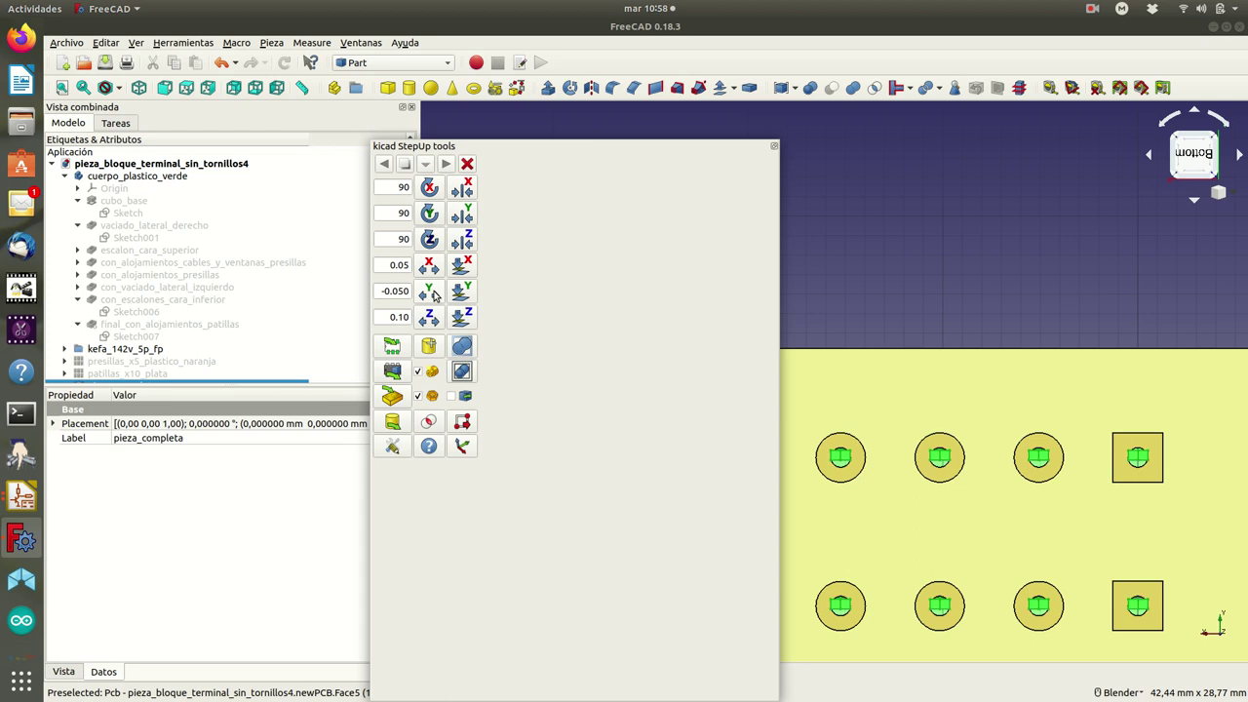
left_click(434, 296)
left_click(433, 297)
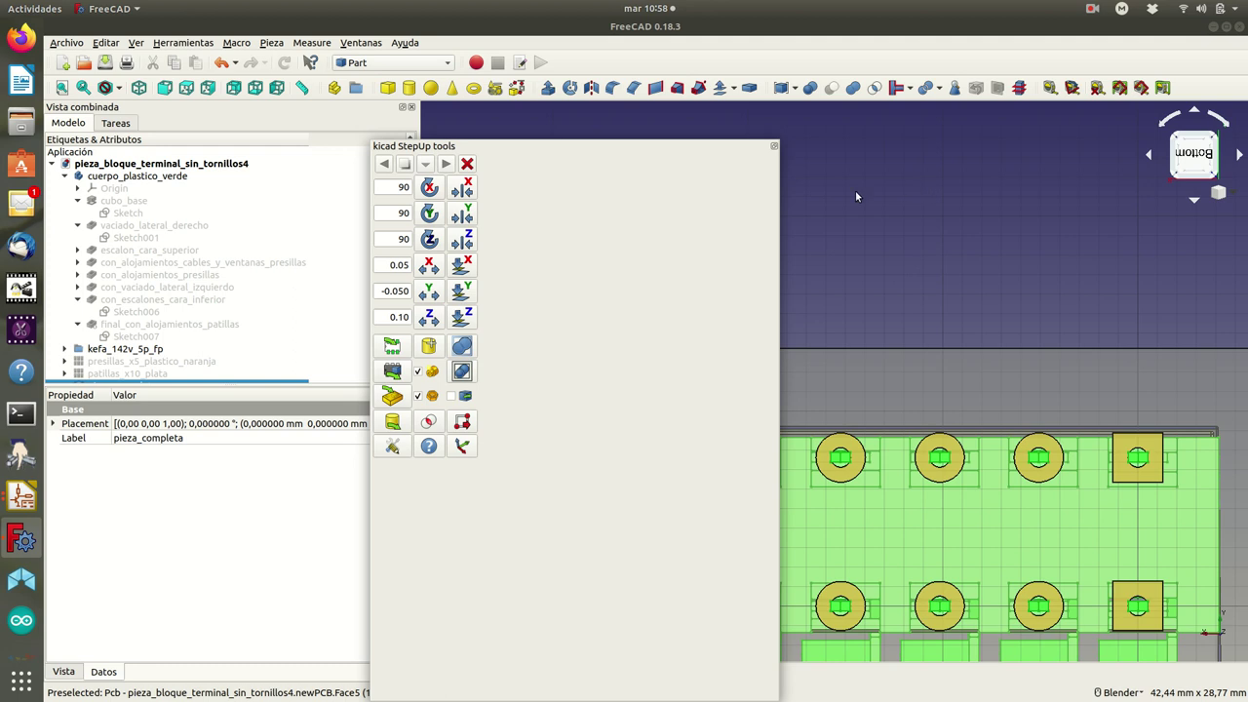
Inspect the pins in the board holes from front and isometric views, toggling pieza_completa's visibility.
left_click_drag(690, 148, 507, 192)
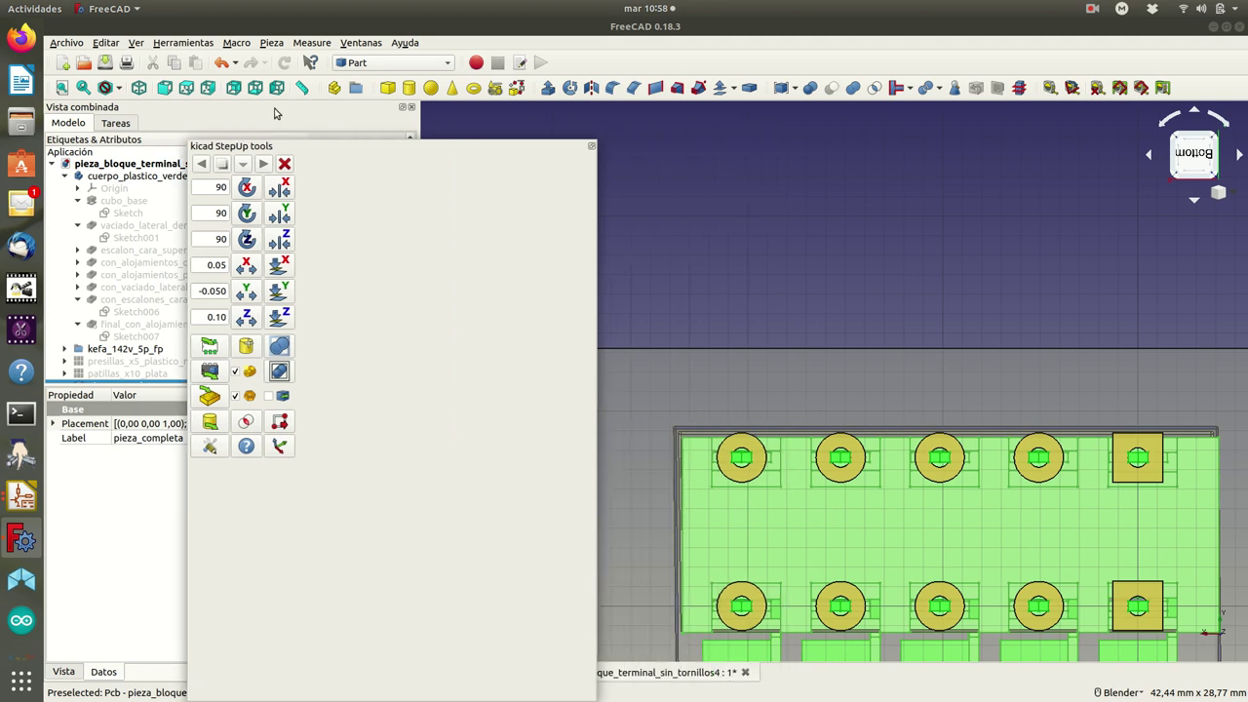
left_click(165, 89)
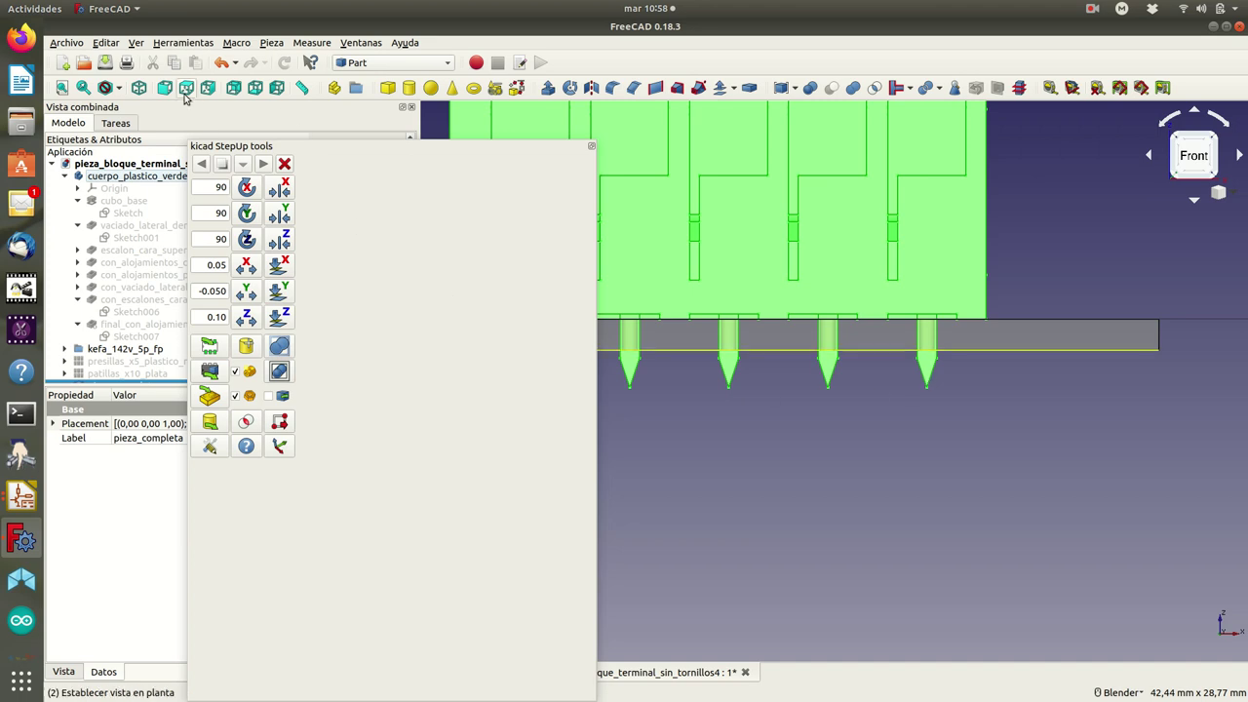
left_click(139, 88)
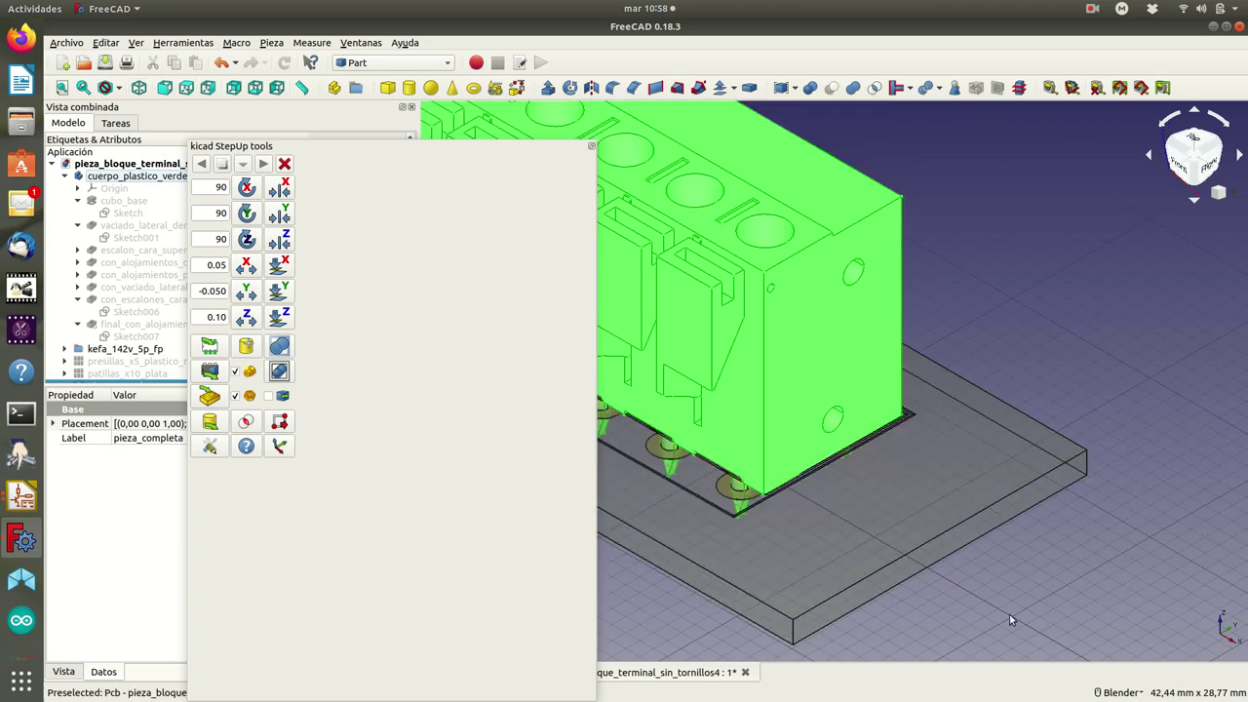
mouse_move(1011, 614)
middle_mouse_down()
mouse_move(1054, 537)
mouse_move(1044, 568)
middle_mouse_up()
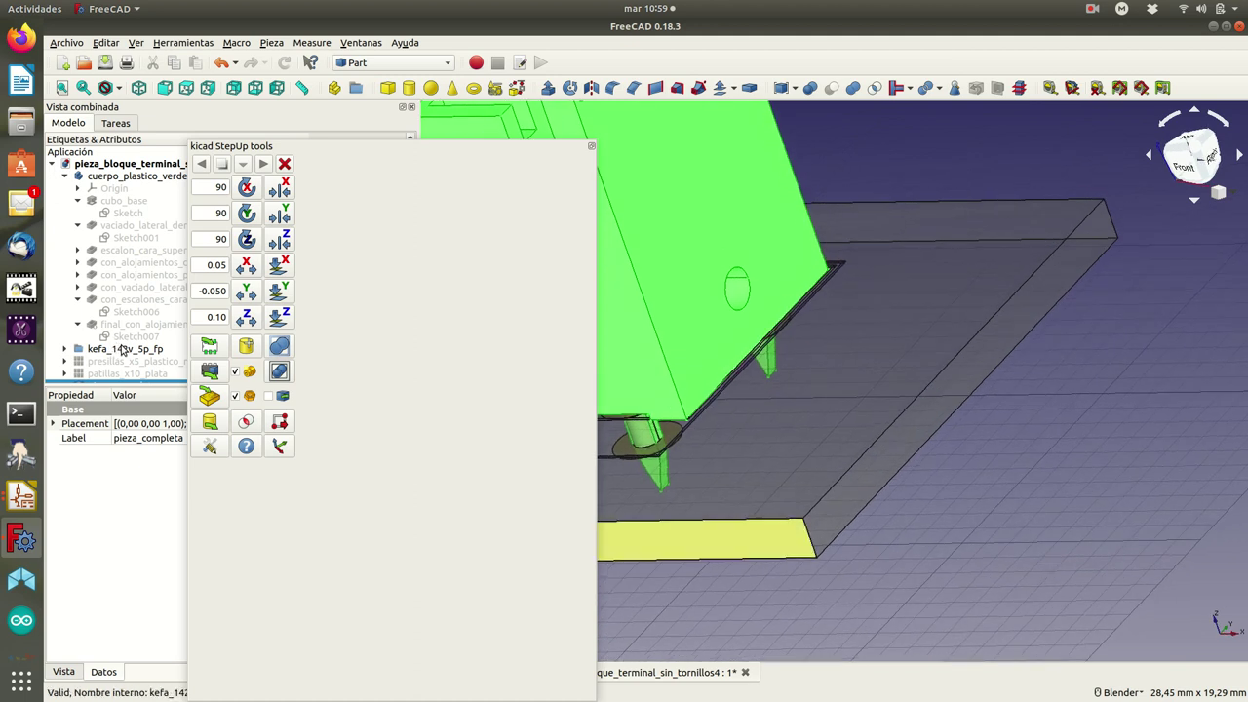
scroll(119, 349, "down", 1)
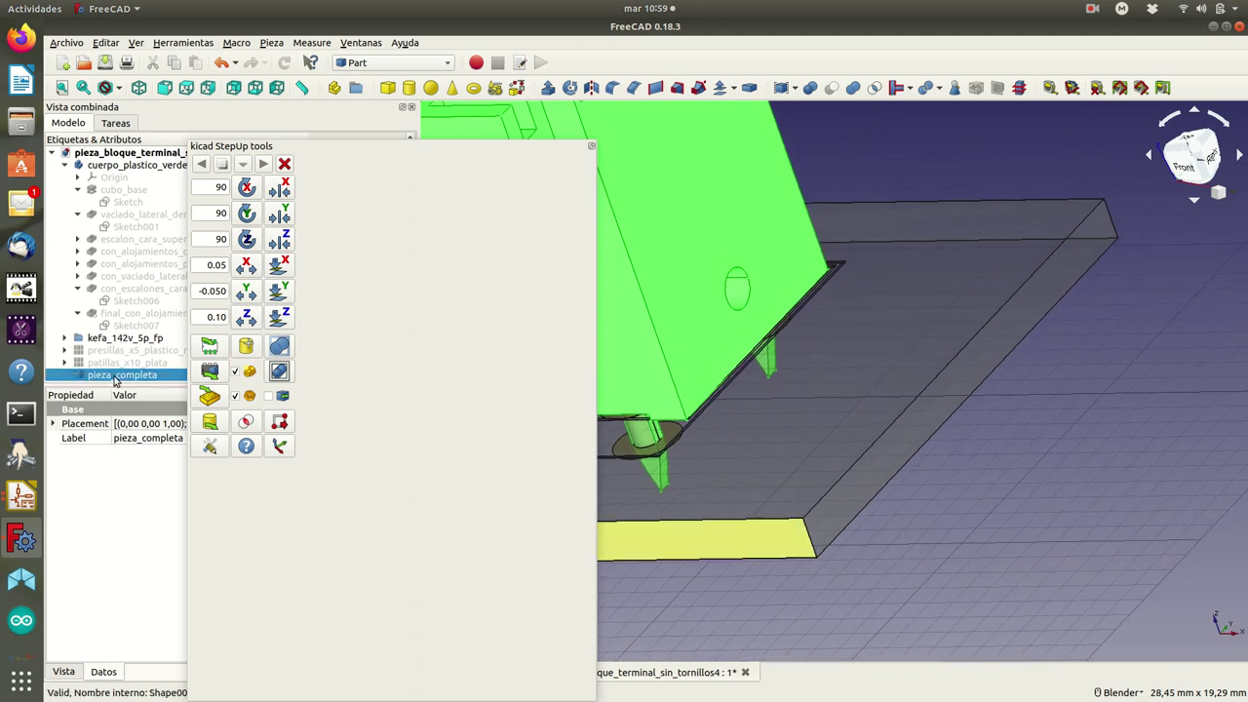
key("space")
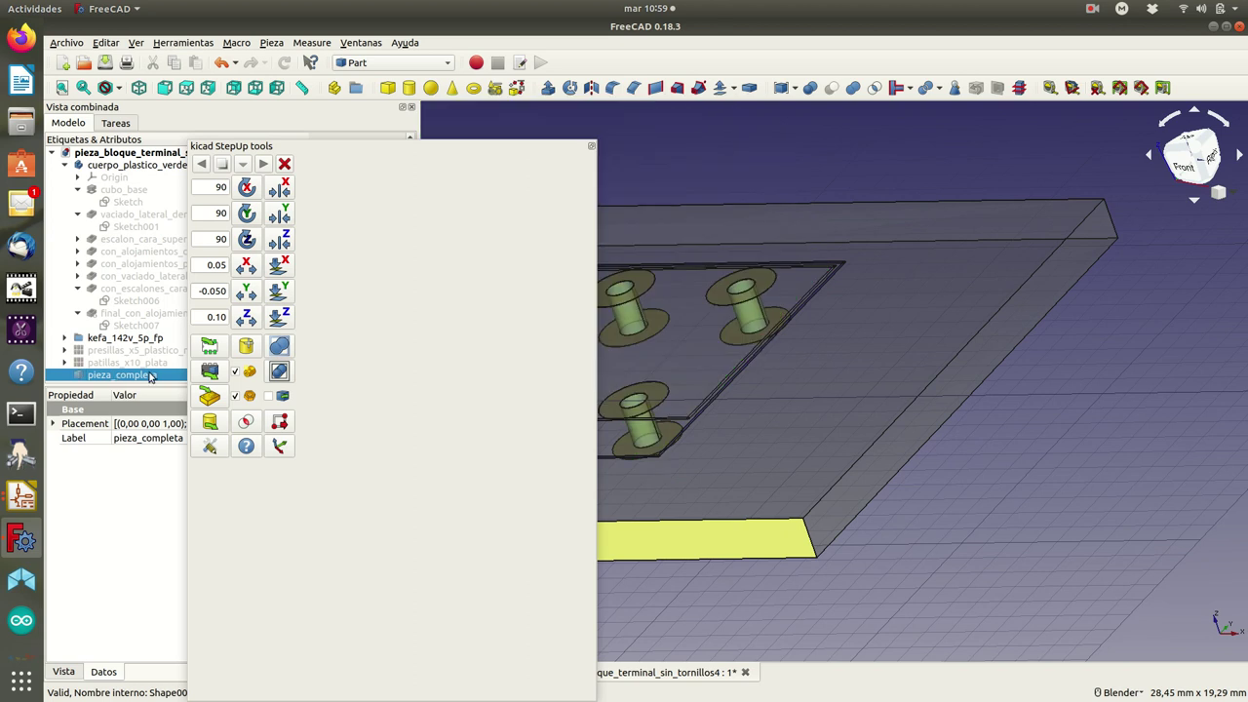
key("space")
left_click(1083, 476)
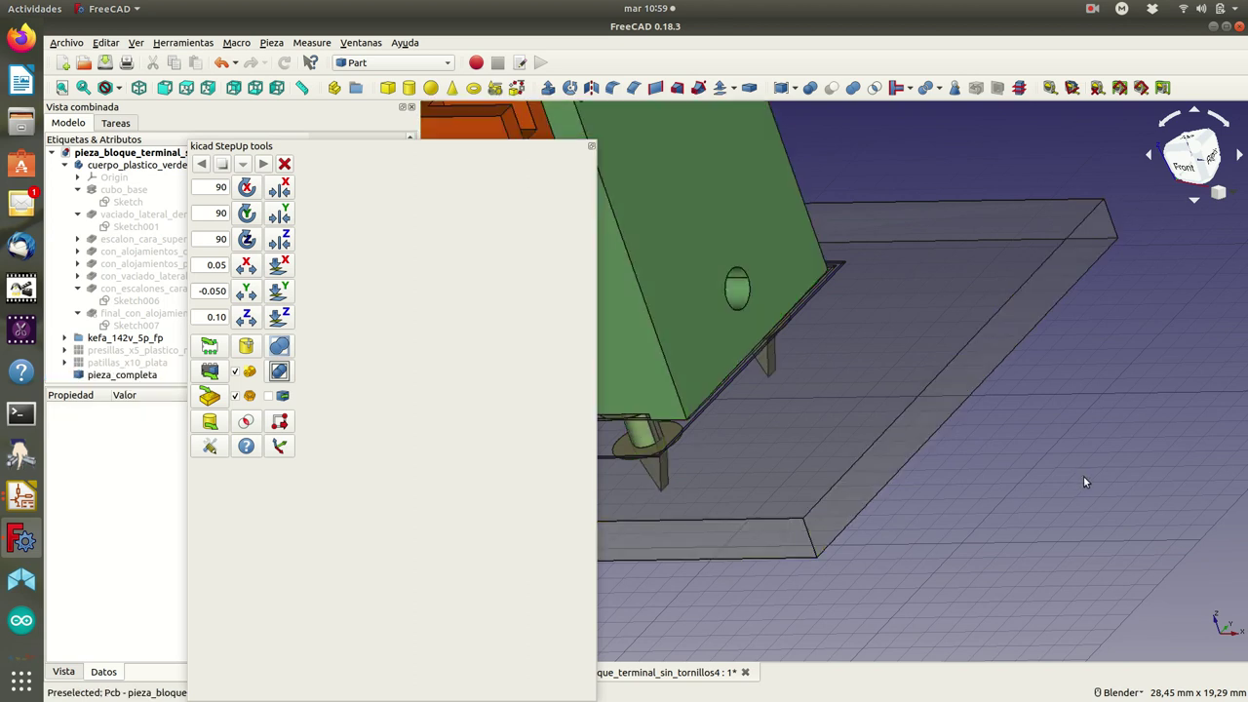
mouse_move(988, 513)
middle_mouse_down()
mouse_move(1110, 377)
mouse_move(1089, 337)
mouse_move(1023, 329)
mouse_move(1120, 341)
mouse_move(1049, 273)
mouse_move(1047, 243)
mouse_move(1076, 293)
middle_mouse_up()
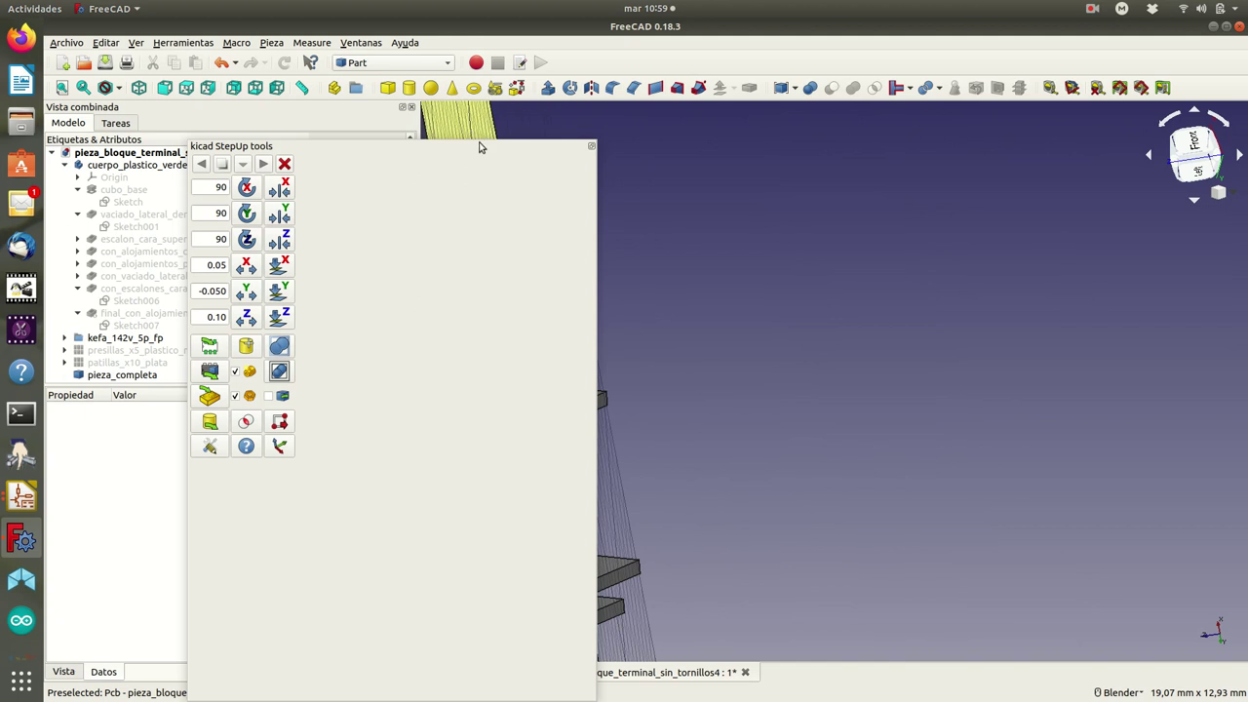
Orbit the model, snap to the Top view, and reposition the StepUp tools panel.
left_click_drag(478, 146, 1168, 237)
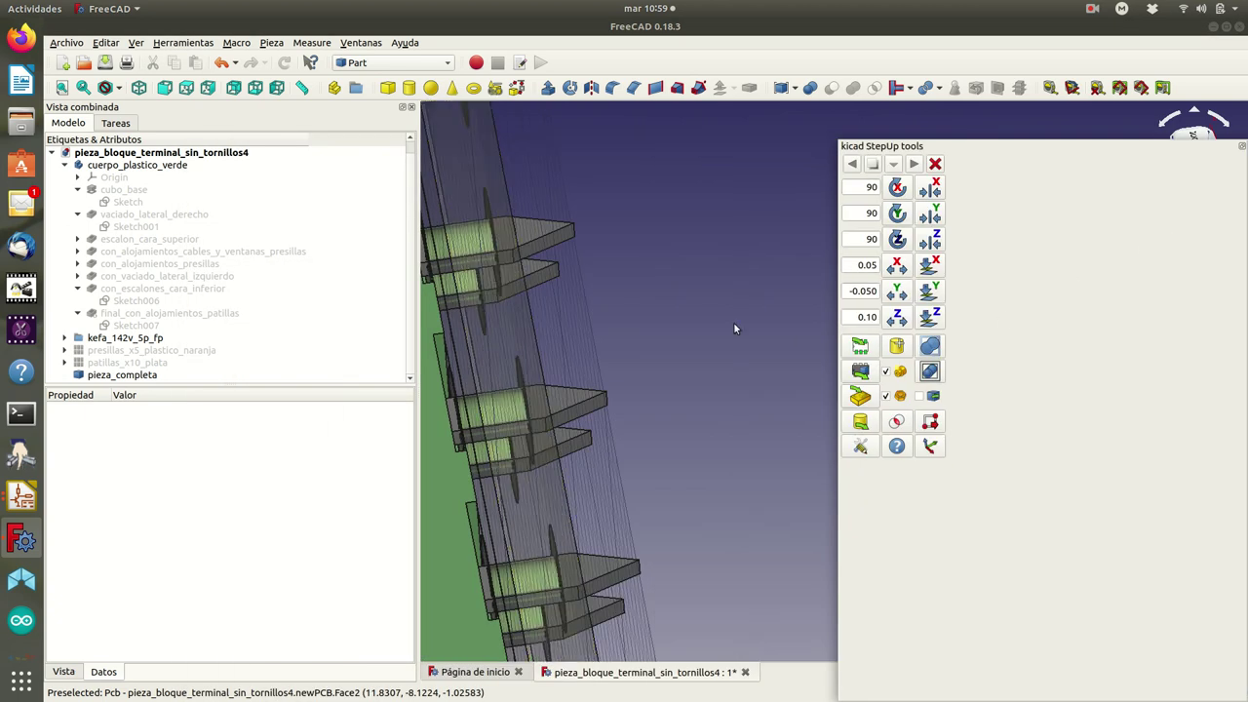
mouse_move(733, 322)
middle_mouse_down()
mouse_move(762, 346)
mouse_move(585, 326)
mouse_move(557, 340)
mouse_move(570, 429)
mouse_move(588, 412)
mouse_move(537, 348)
mouse_move(544, 337)
mouse_move(633, 344)
middle_mouse_up()
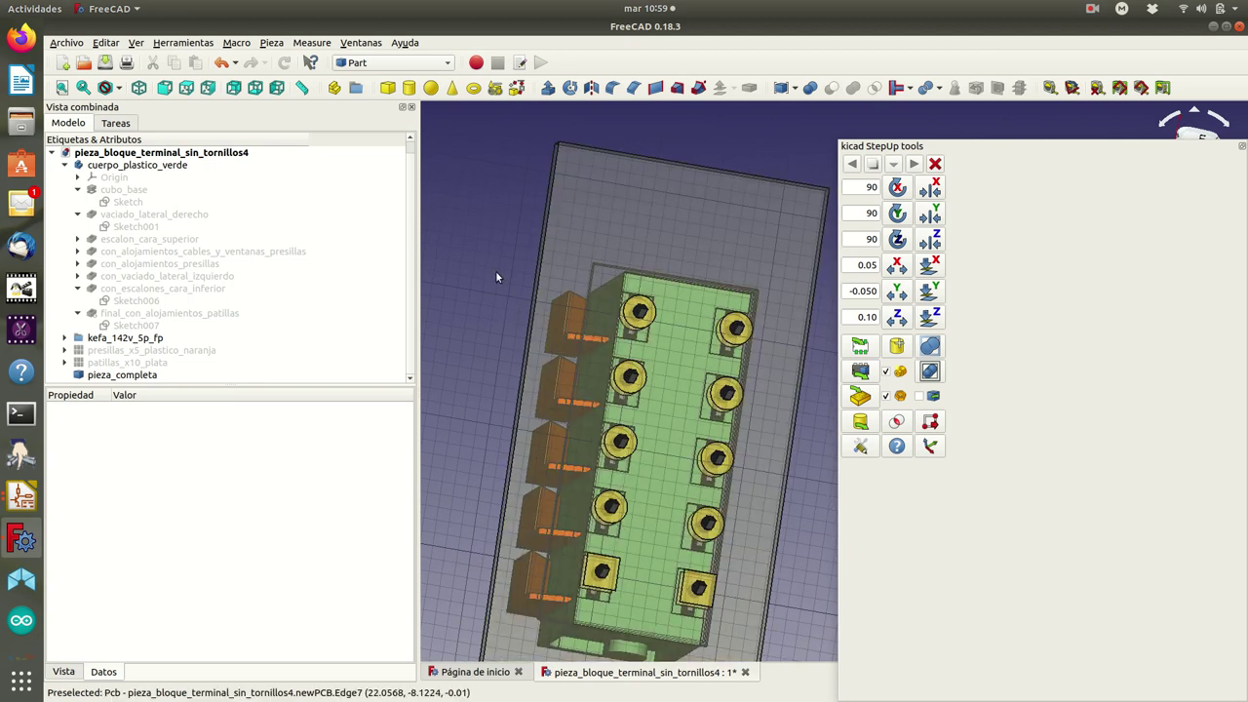
mouse_move(548, 294)
middle_mouse_down()
mouse_move(811, 333)
mouse_move(847, 353)
middle_mouse_up()
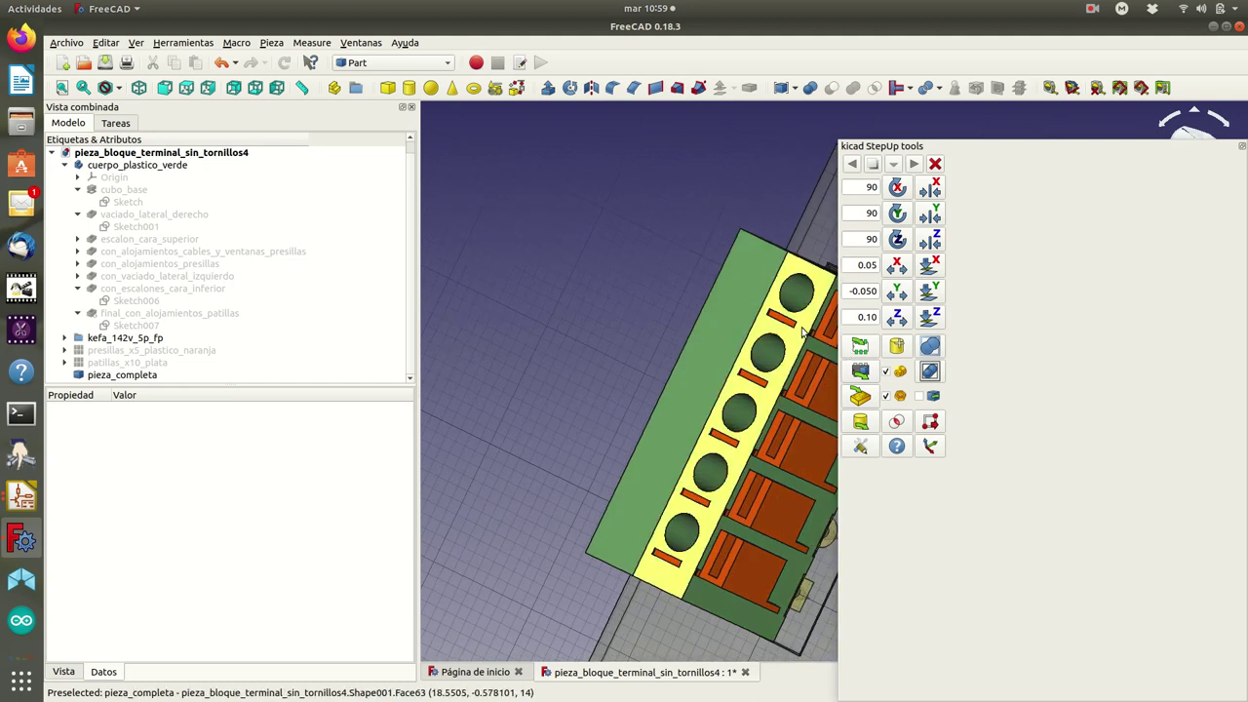
left_click(186, 89)
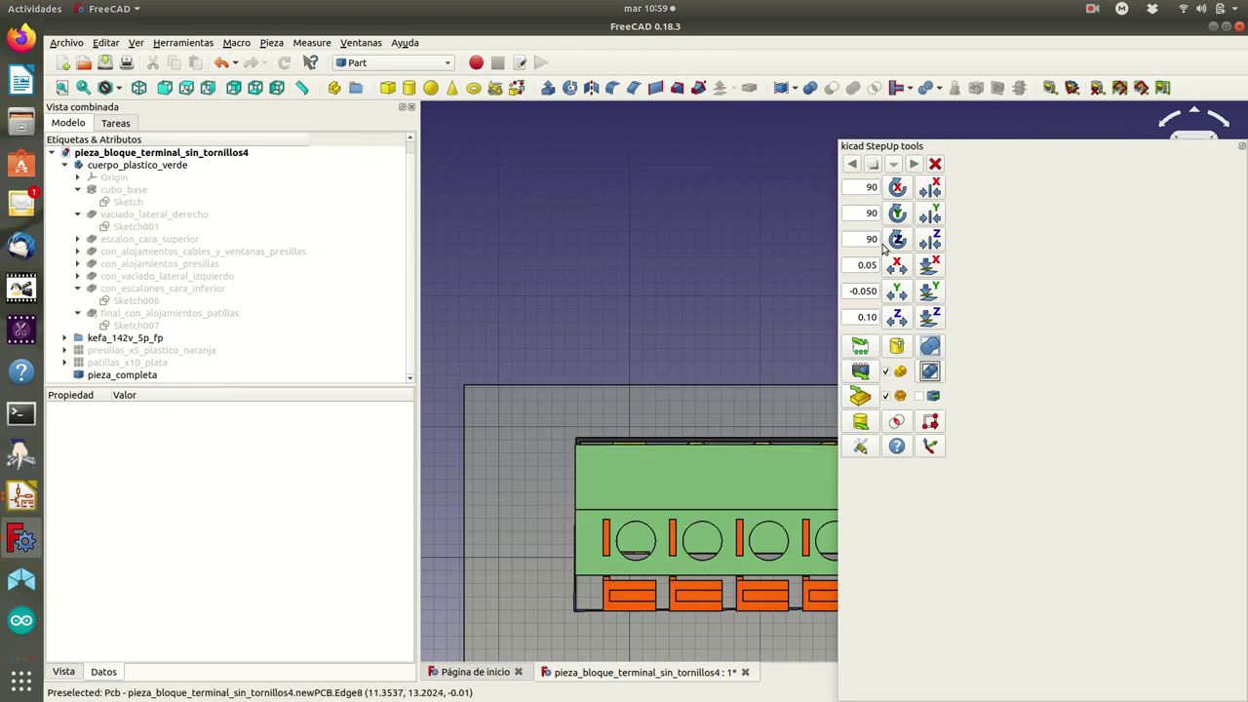
left_click(1082, 167)
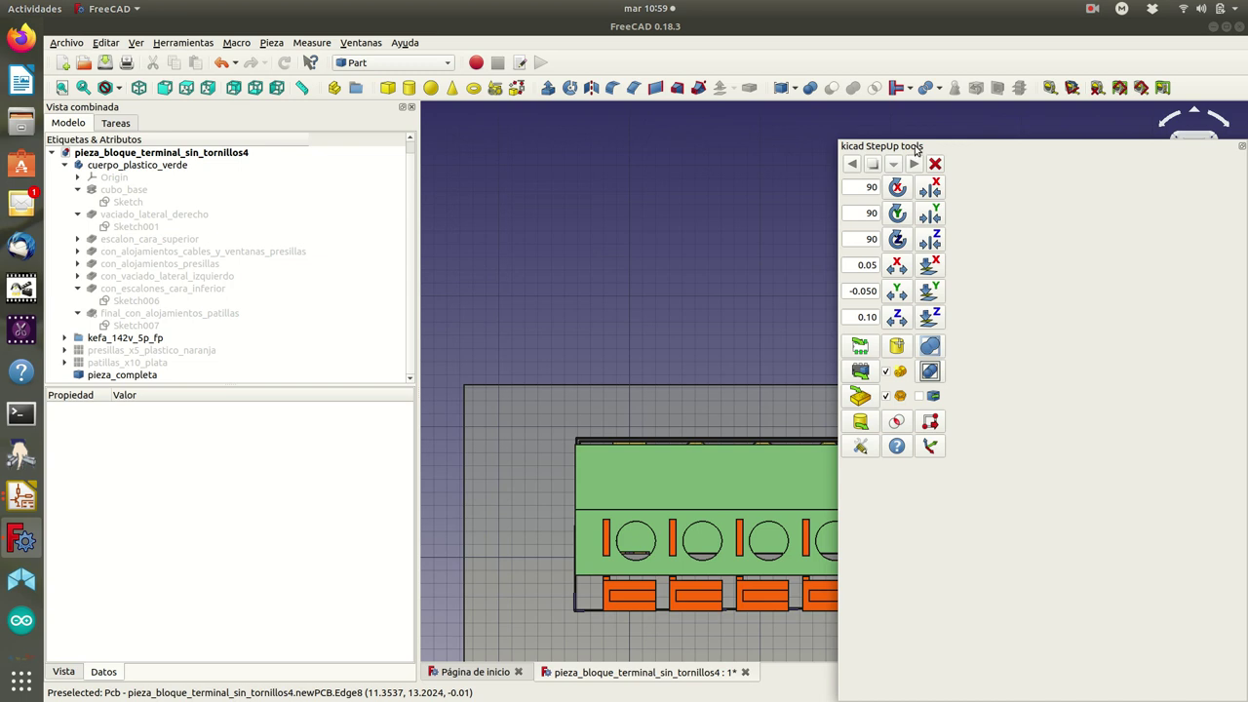
left_click_drag(914, 148, 122, 146)
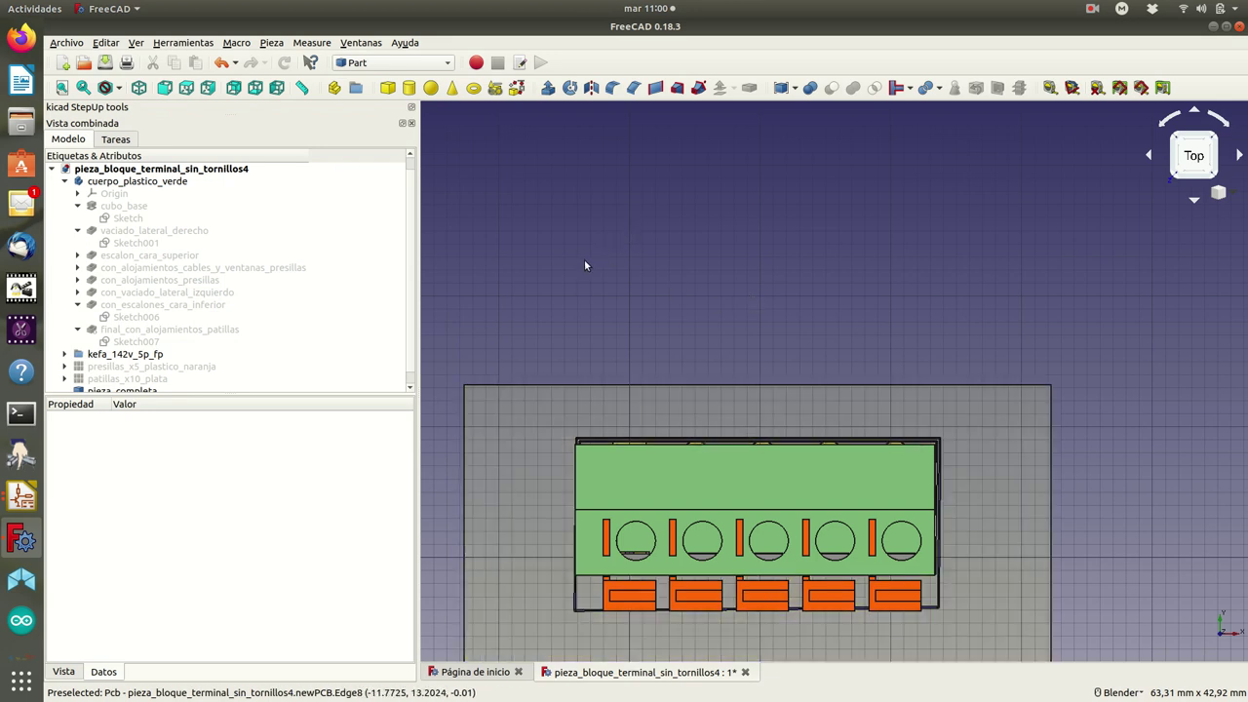
left_click(411, 108)
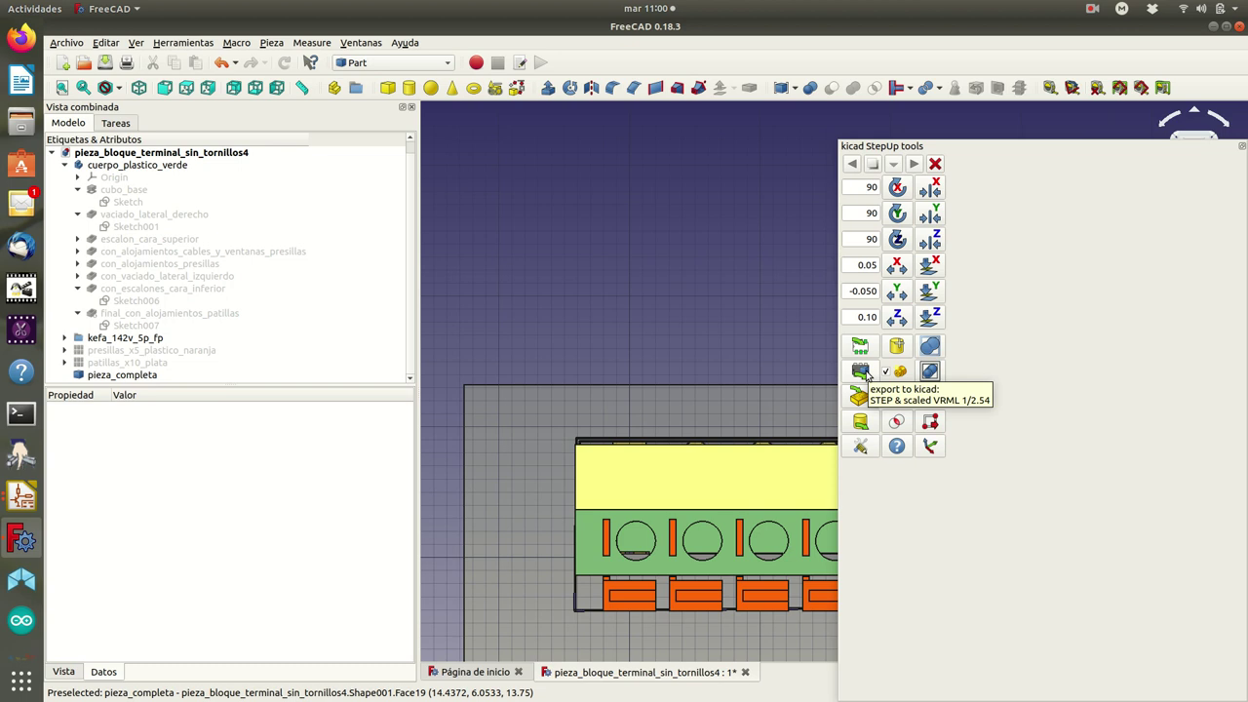
Save the model as prueba_3d_v1.FCStd in the freecad folder.
left_click(74, 45)
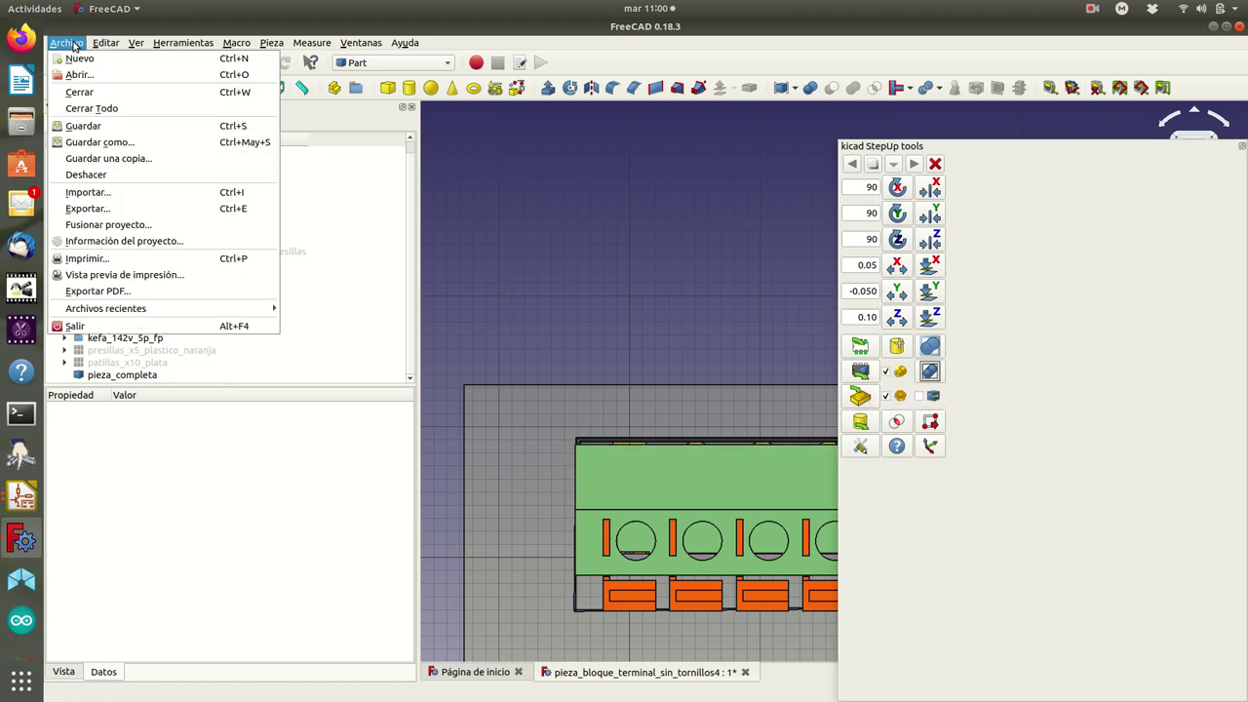
left_click(95, 143)
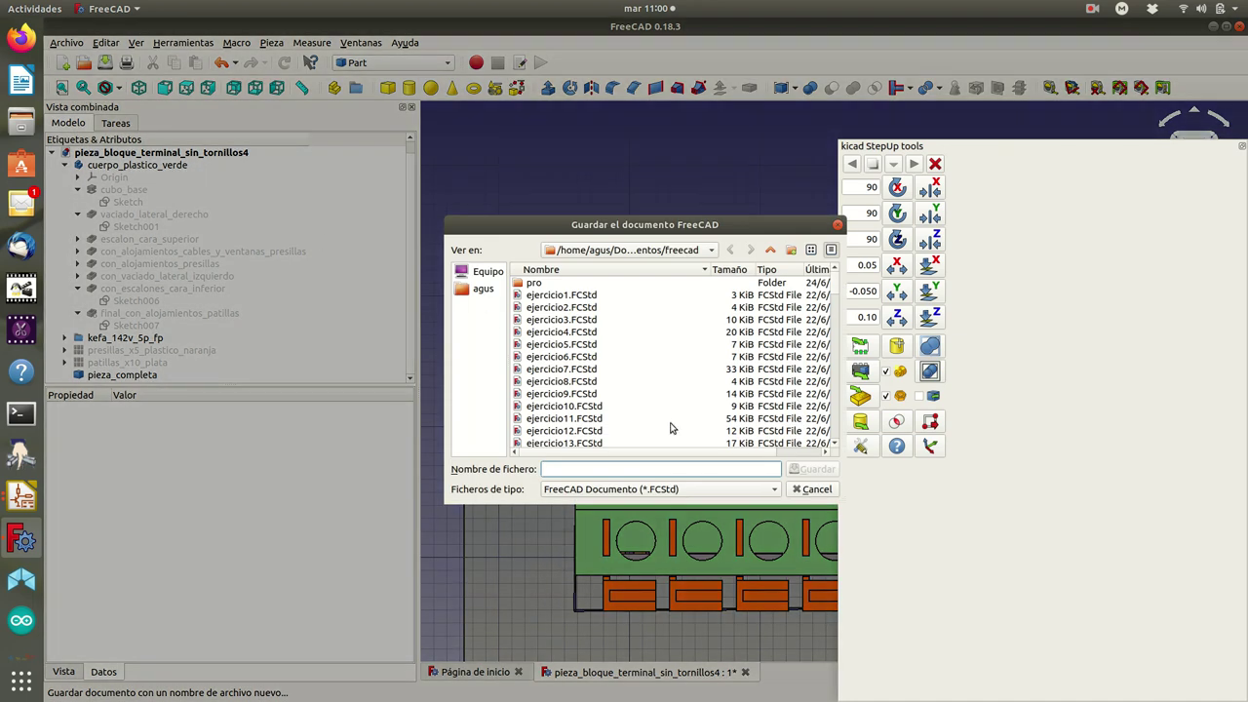
type("p")
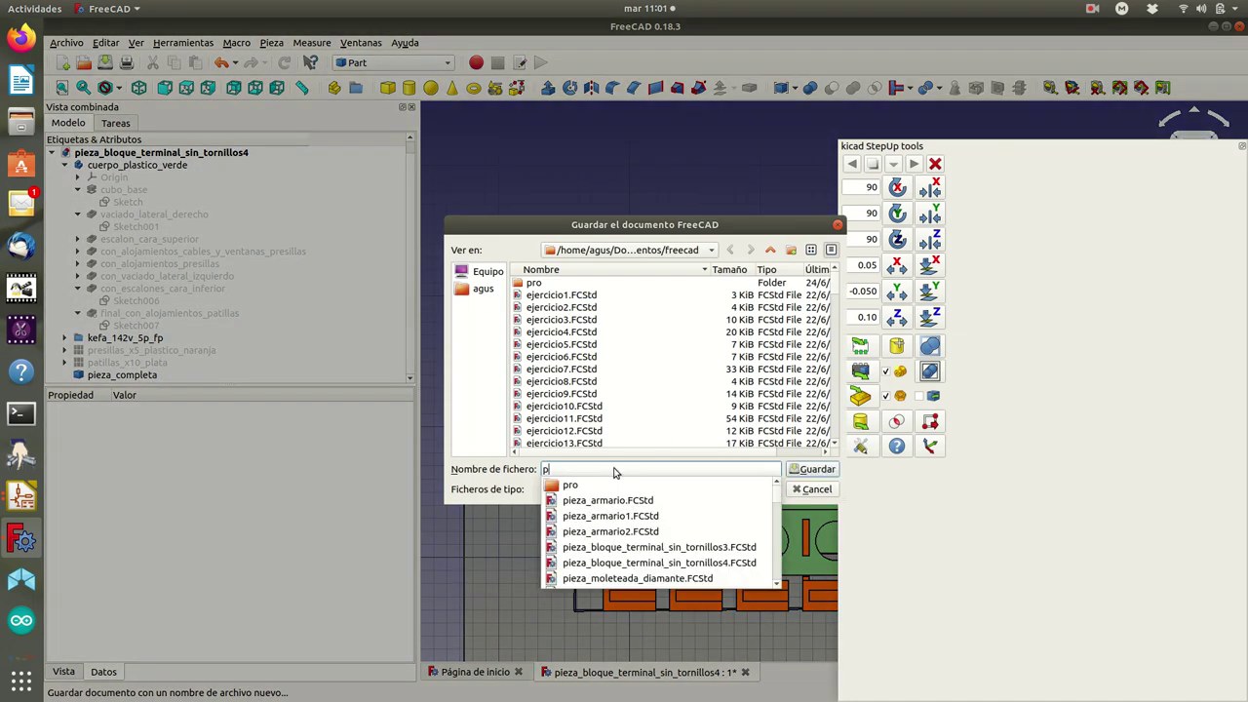
type("rueba_")
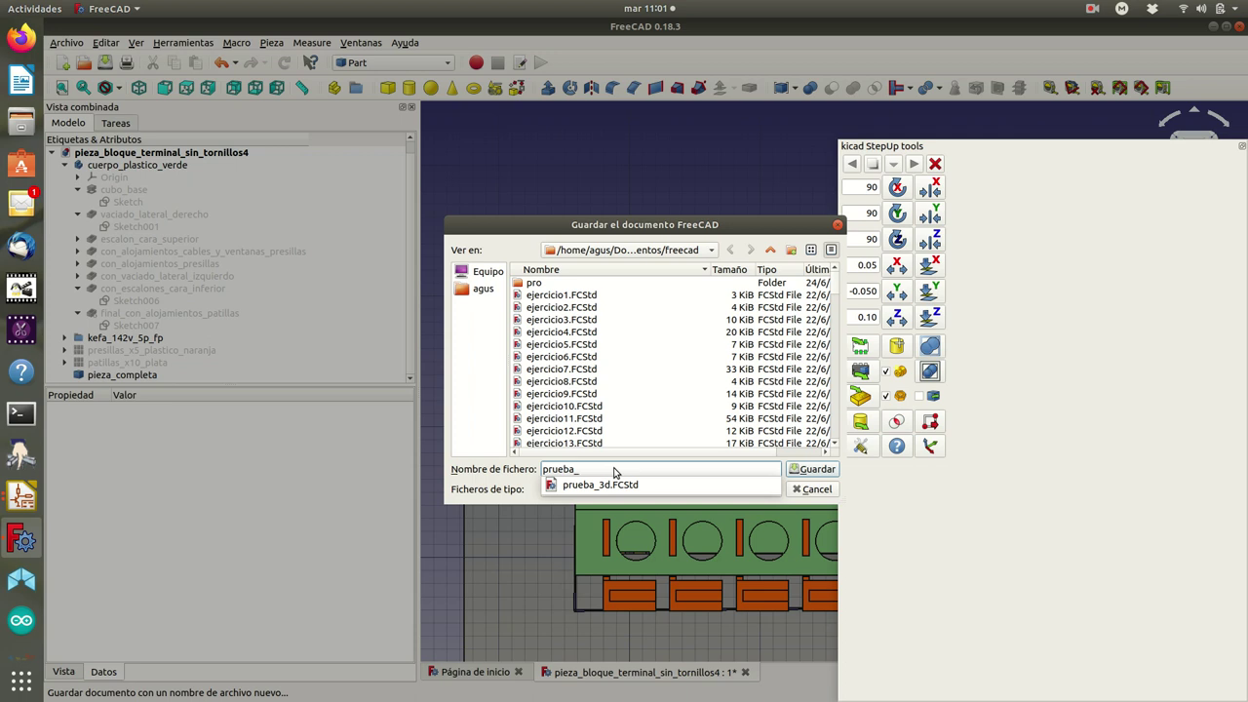
type("3d")
type("_v1")
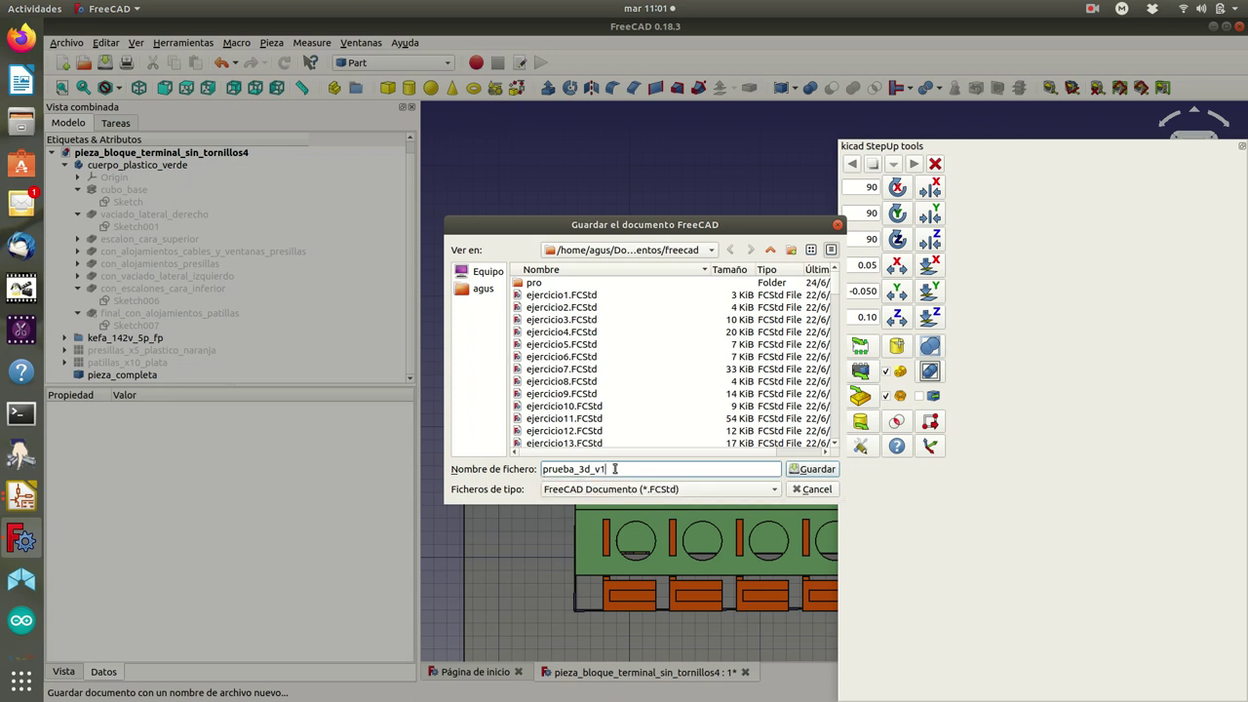
key("Return")
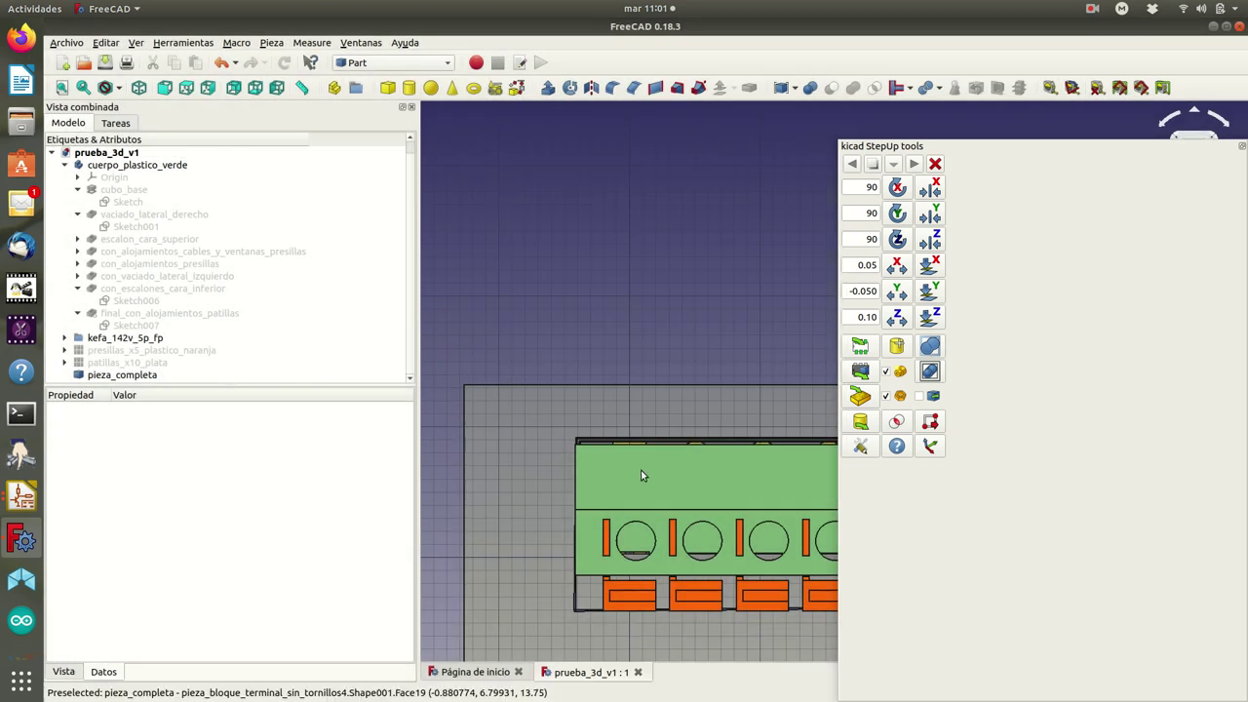
Select pieza_completa and start the StepUp export to KiCad.
left_click(863, 371)
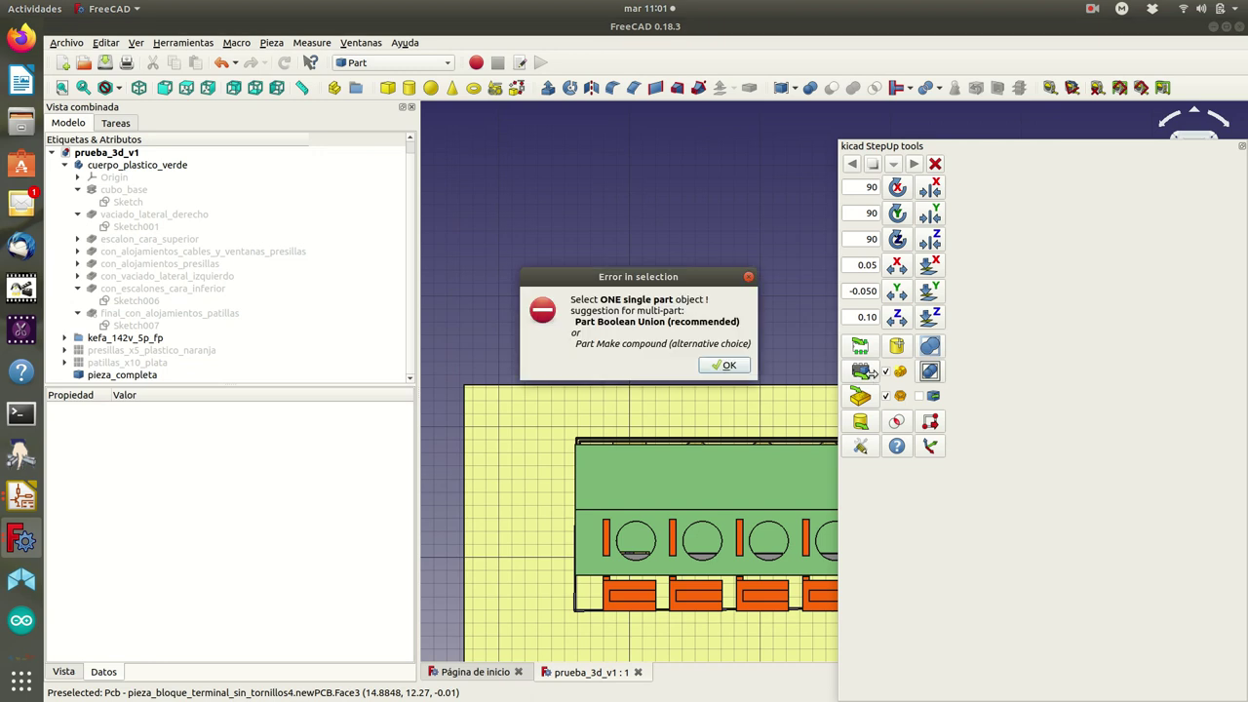
left_click(726, 366)
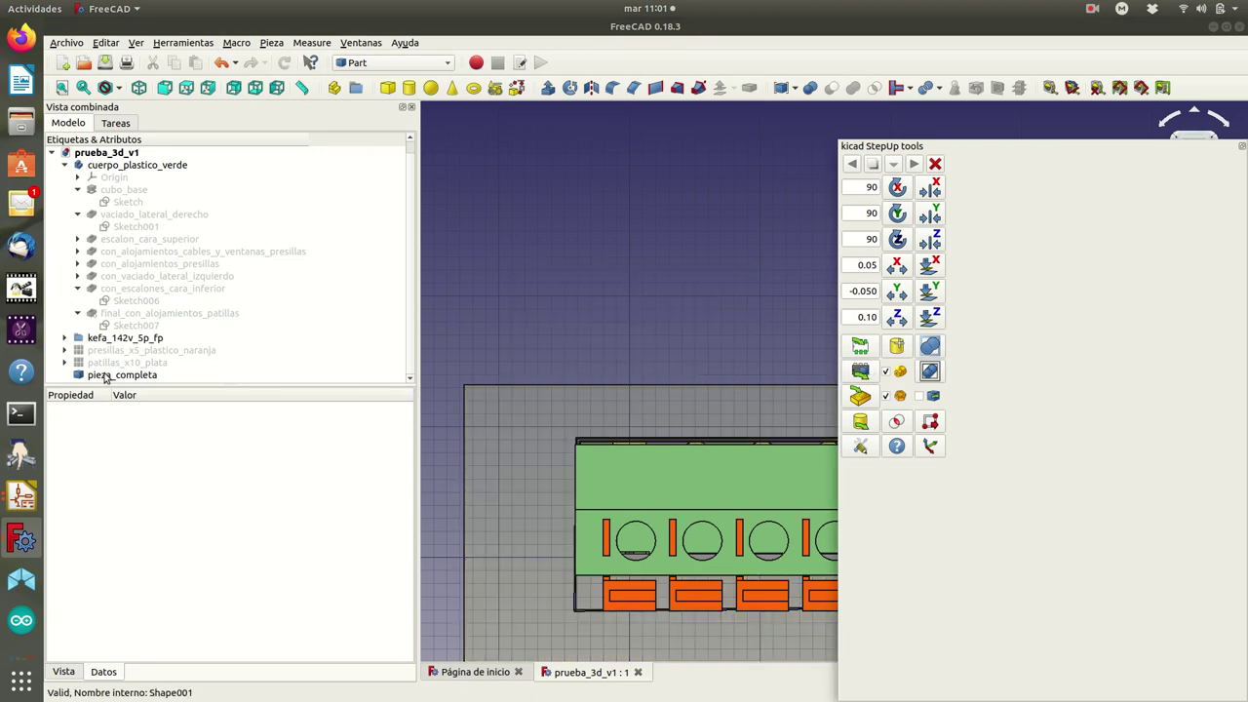
left_click(109, 377)
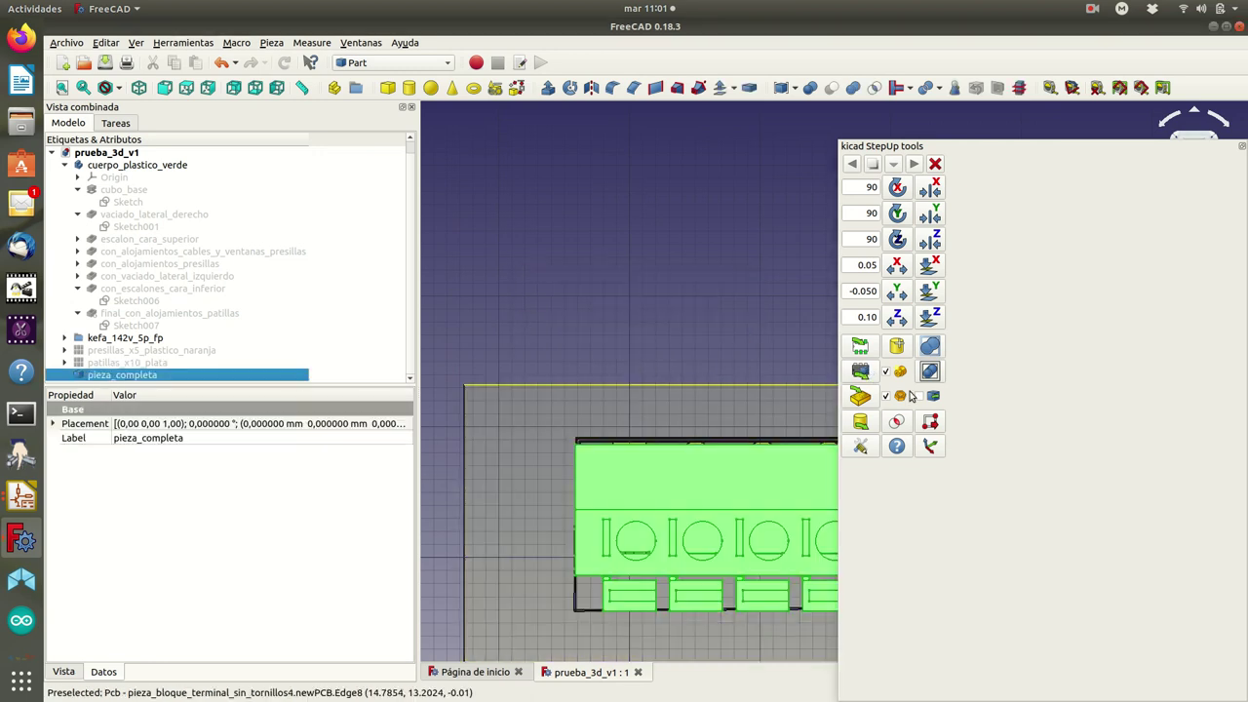
left_click(860, 372)
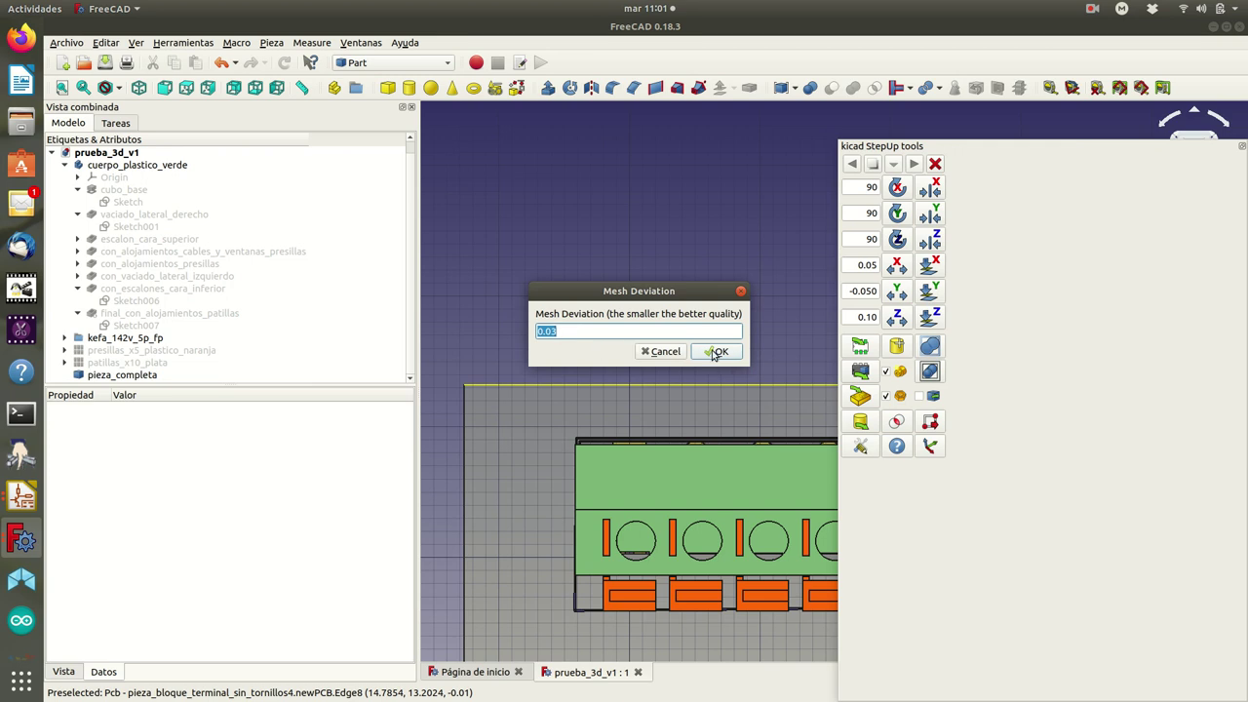
Accept mesh deviation 0.03, crease angle 0.5 and the material choices to write WRL and STEP.
left_click(712, 353)
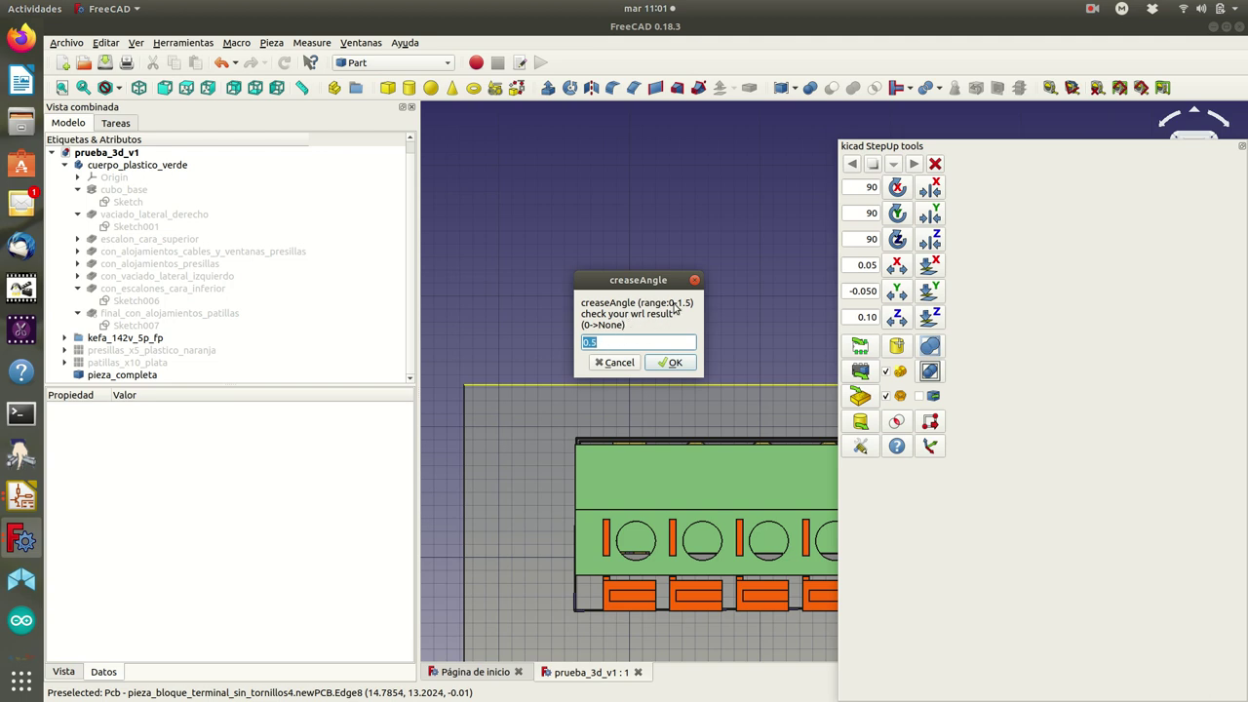
left_click(674, 364)
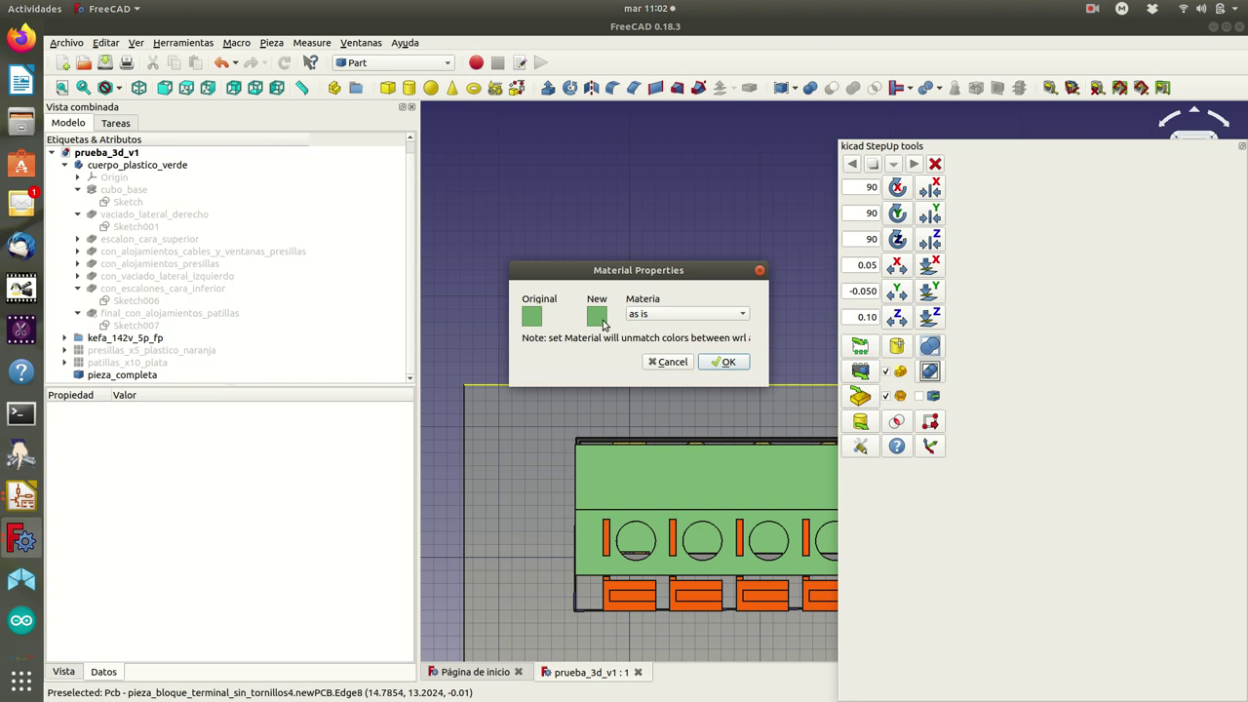
left_click(721, 363)
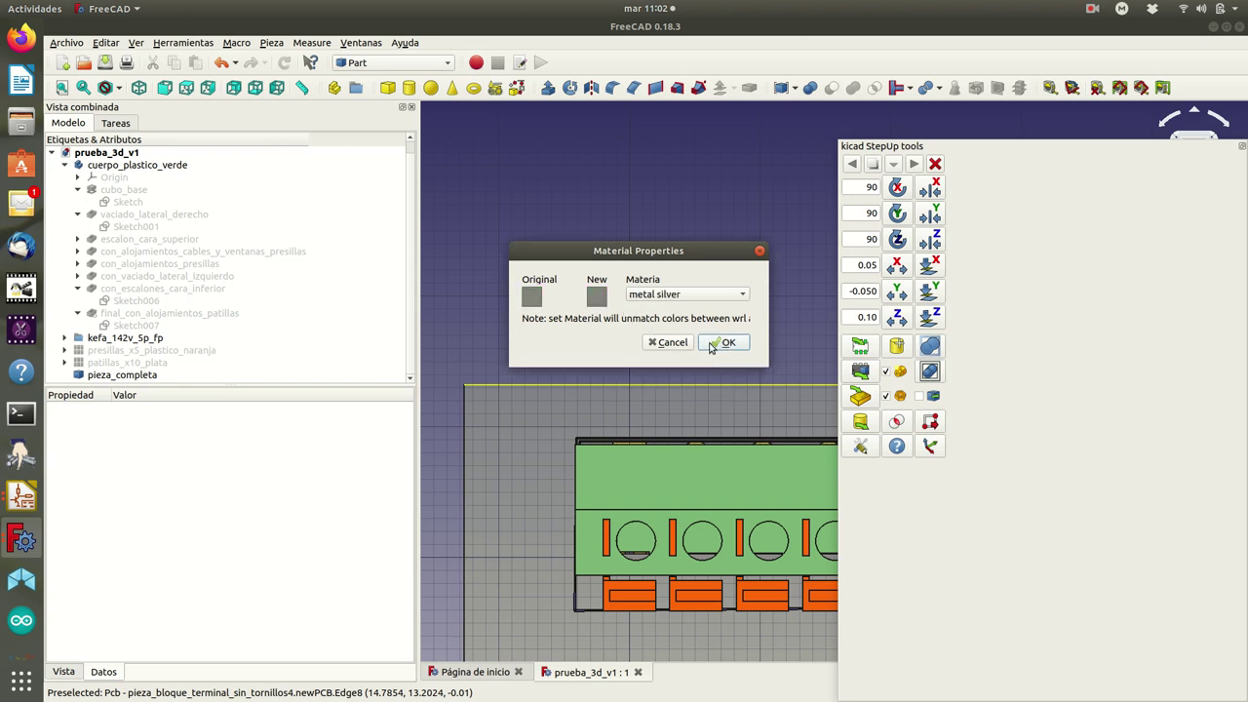
left_click(720, 345)
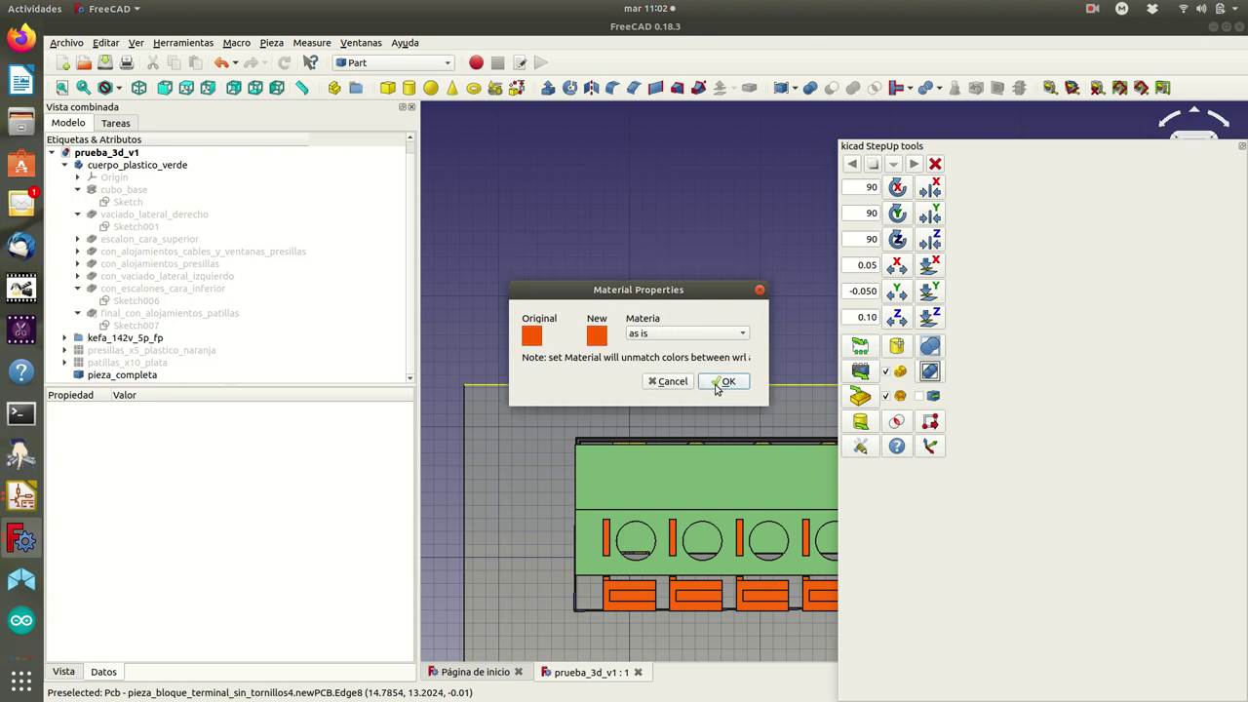
left_click(720, 382)
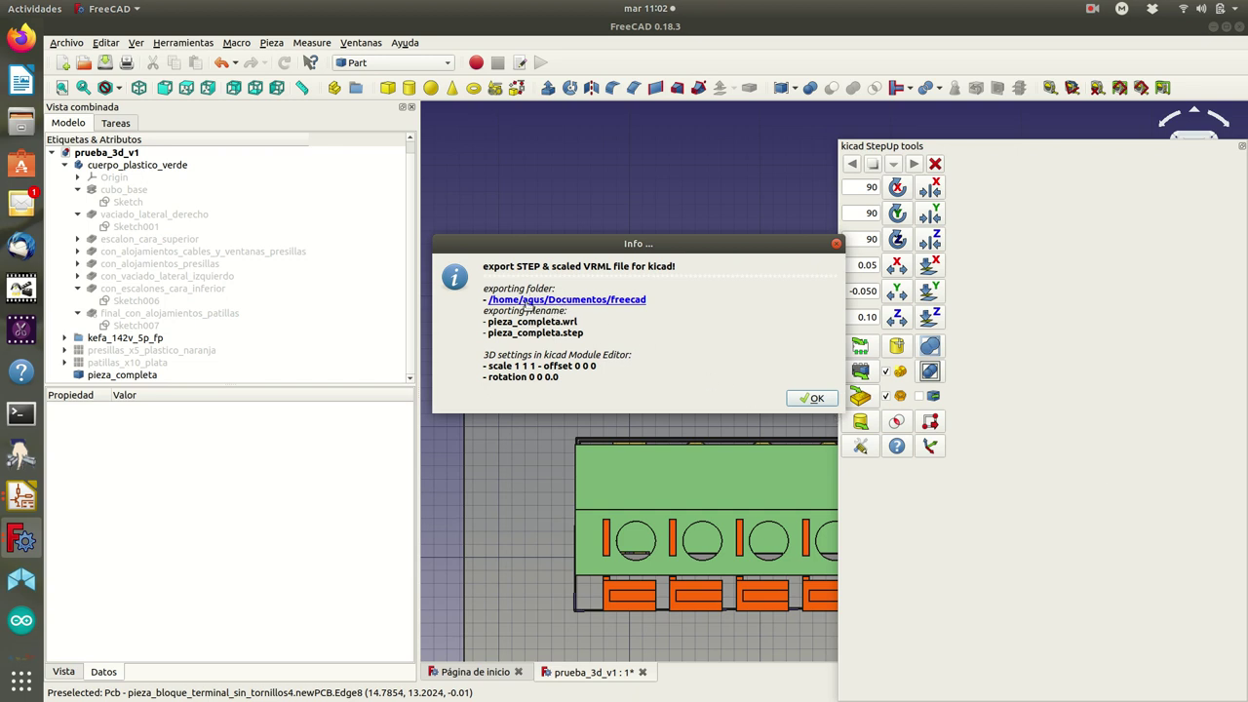
left_click(805, 398)
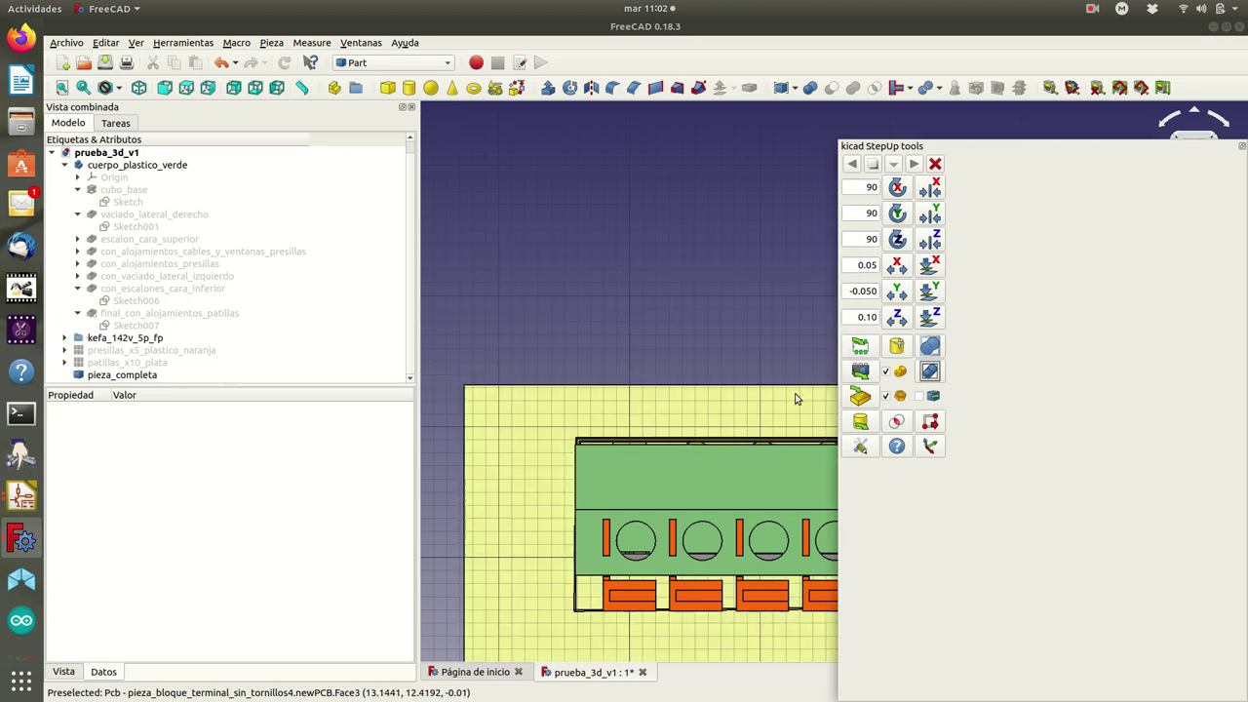
left_click(22, 121)
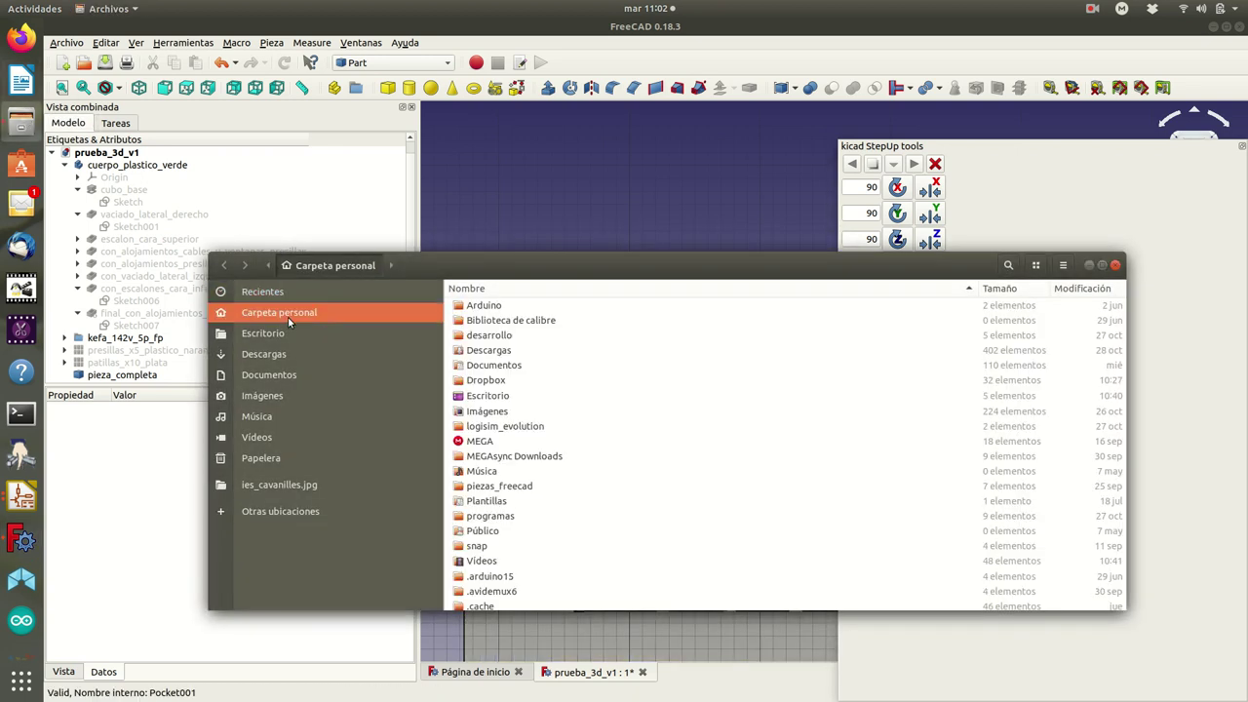
Open Documentos/freecad and reverse-sort by modification date to find the exported files.
left_click(289, 374)
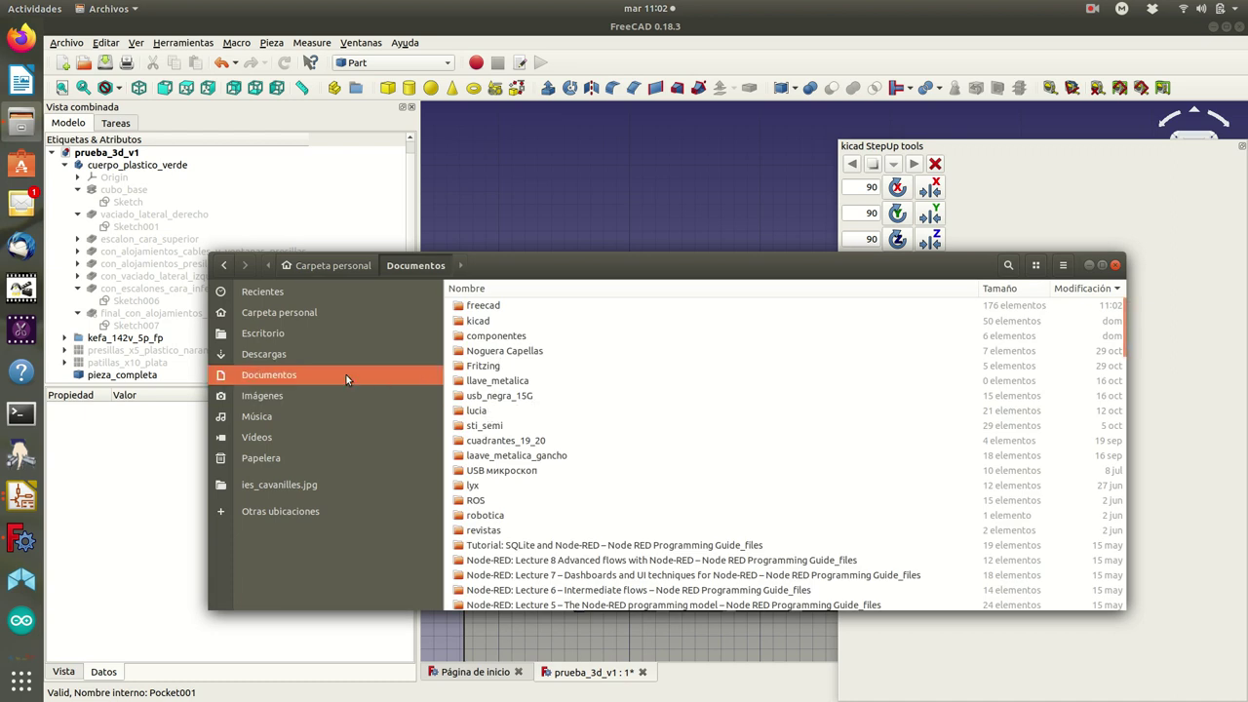
scroll(522, 412, "down", 2)
scroll(524, 412, "up", 2)
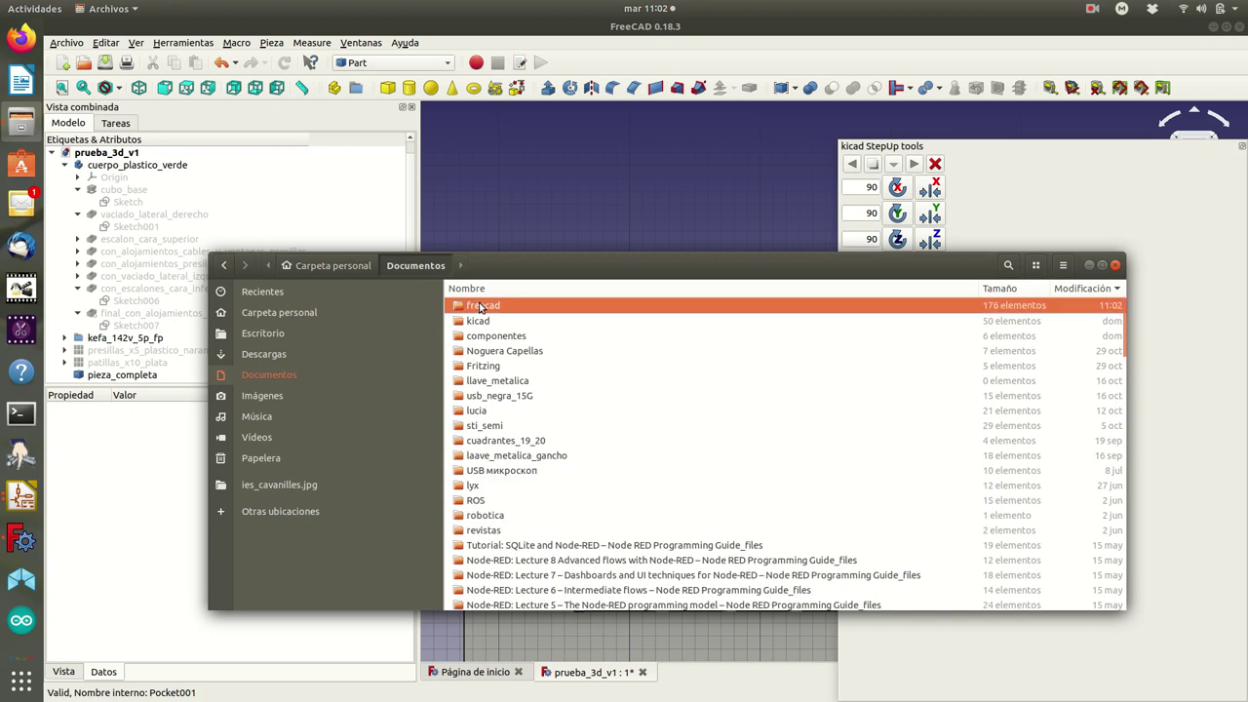
double_click(478, 306)
scroll(605, 414, "down", 3)
scroll(604, 415, "down", 3)
scroll(604, 413, "down", 5)
scroll(605, 411, "down", 5)
scroll(605, 409, "down", 5)
scroll(605, 409, "down", 5)
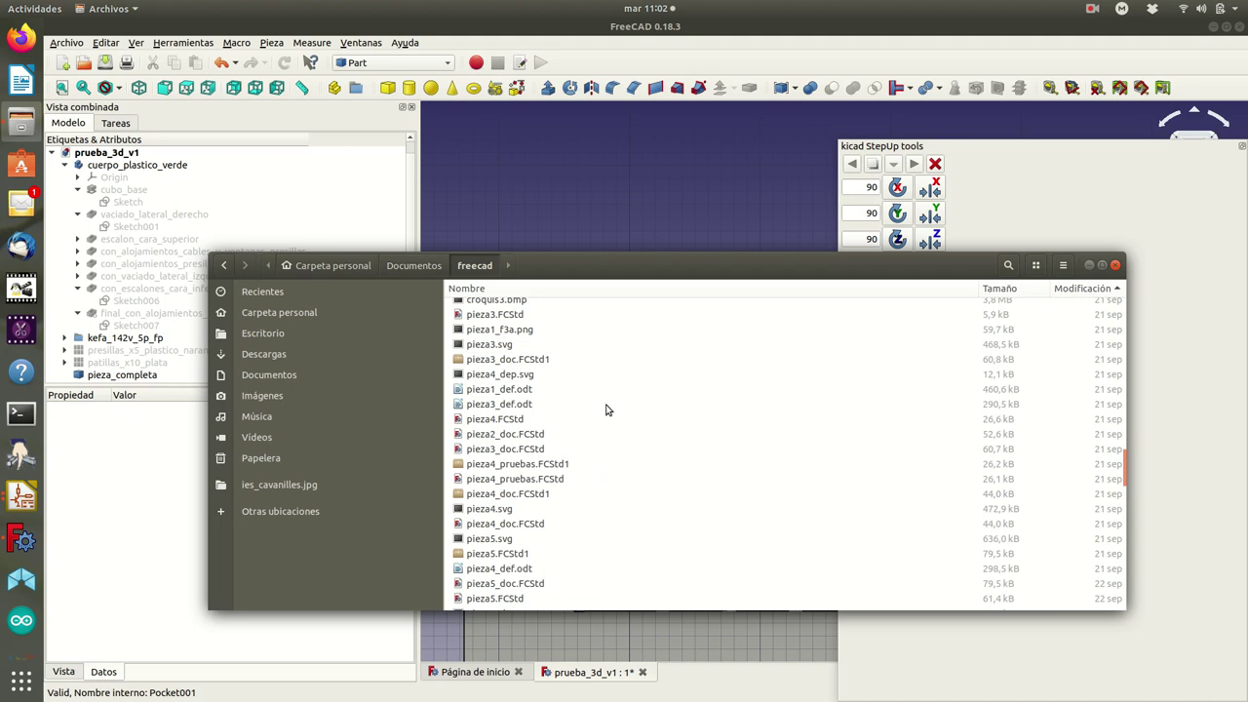
scroll(605, 409, "down", 5)
scroll(606, 409, "down", 5)
scroll(605, 410, "down", 5)
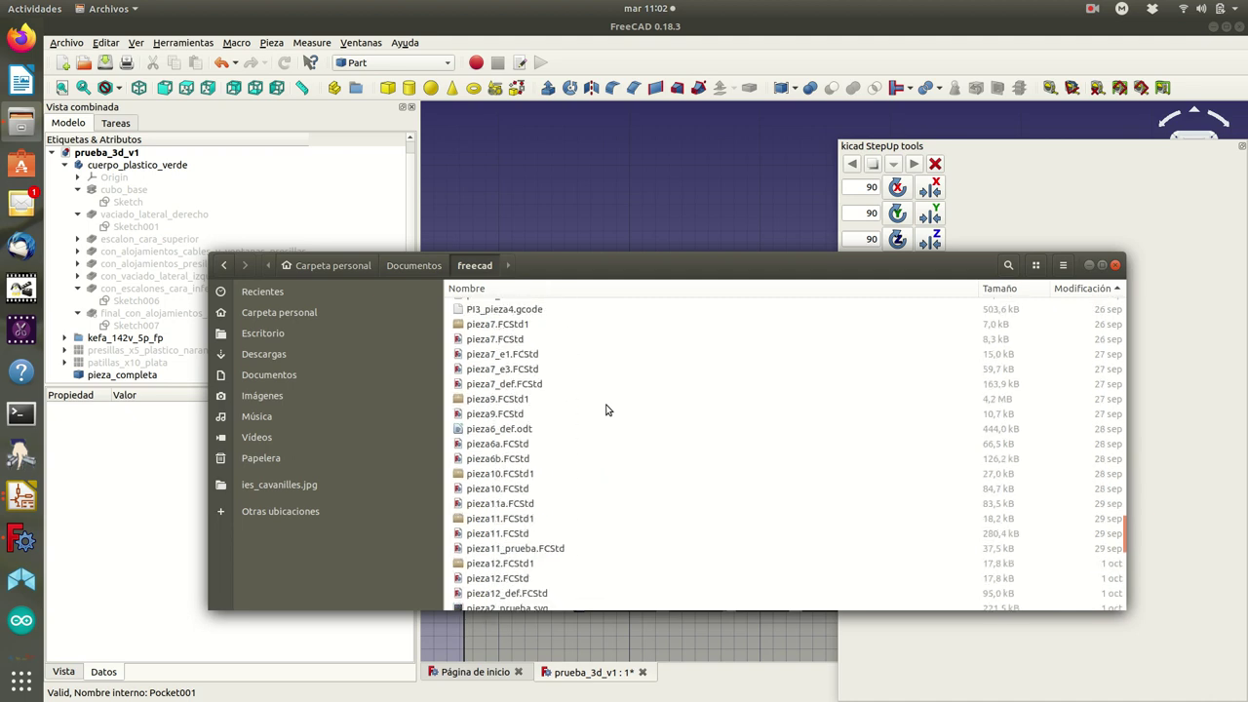
scroll(634, 408, "down", 3)
left_click(1080, 288)
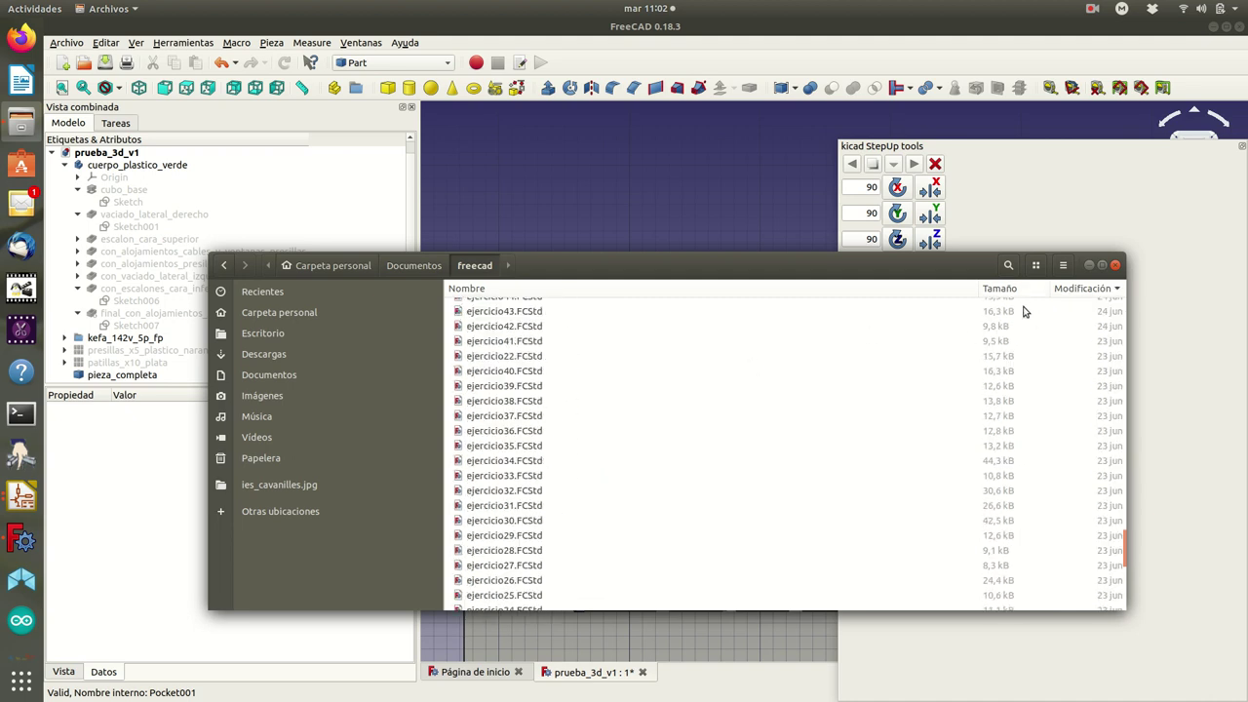
scroll(783, 438, "down", 4)
left_click_drag(1122, 578, 1129, 297)
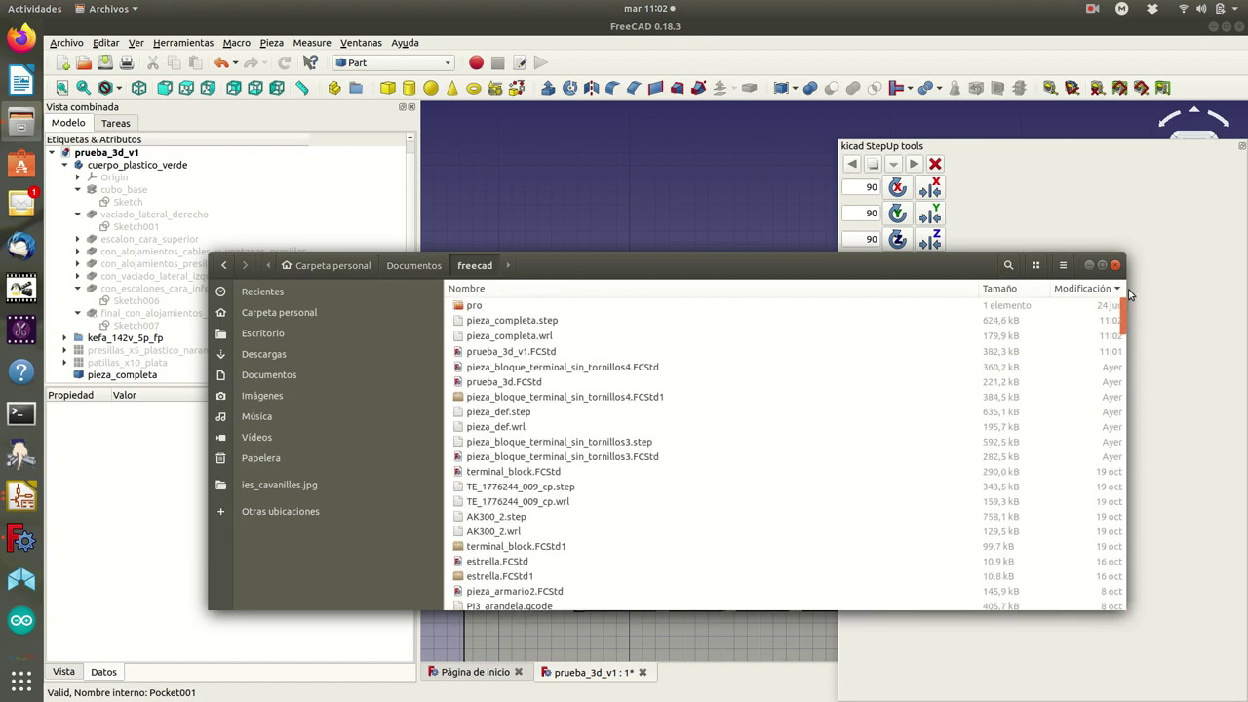
Copy pieza_completa.step and pieza_completa.wrl.
left_click(505, 322)
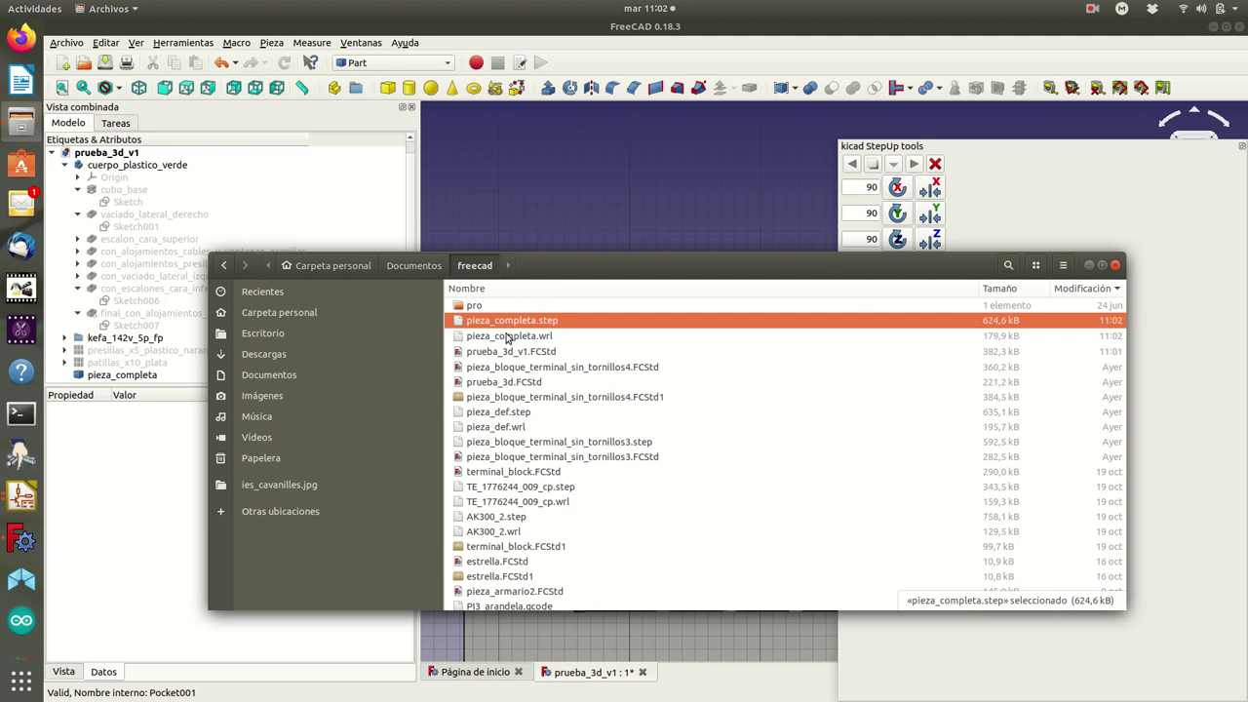
left_click(506, 338, "shift")
right_click(503, 324)
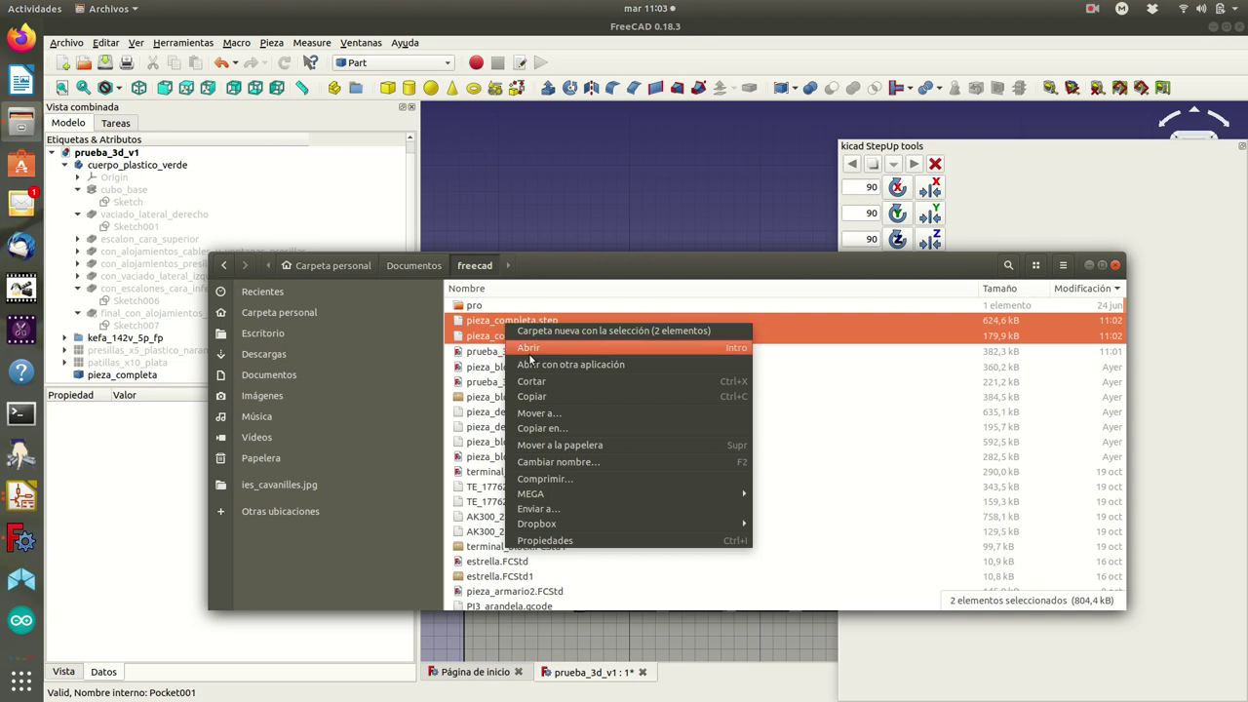
left_click(536, 396)
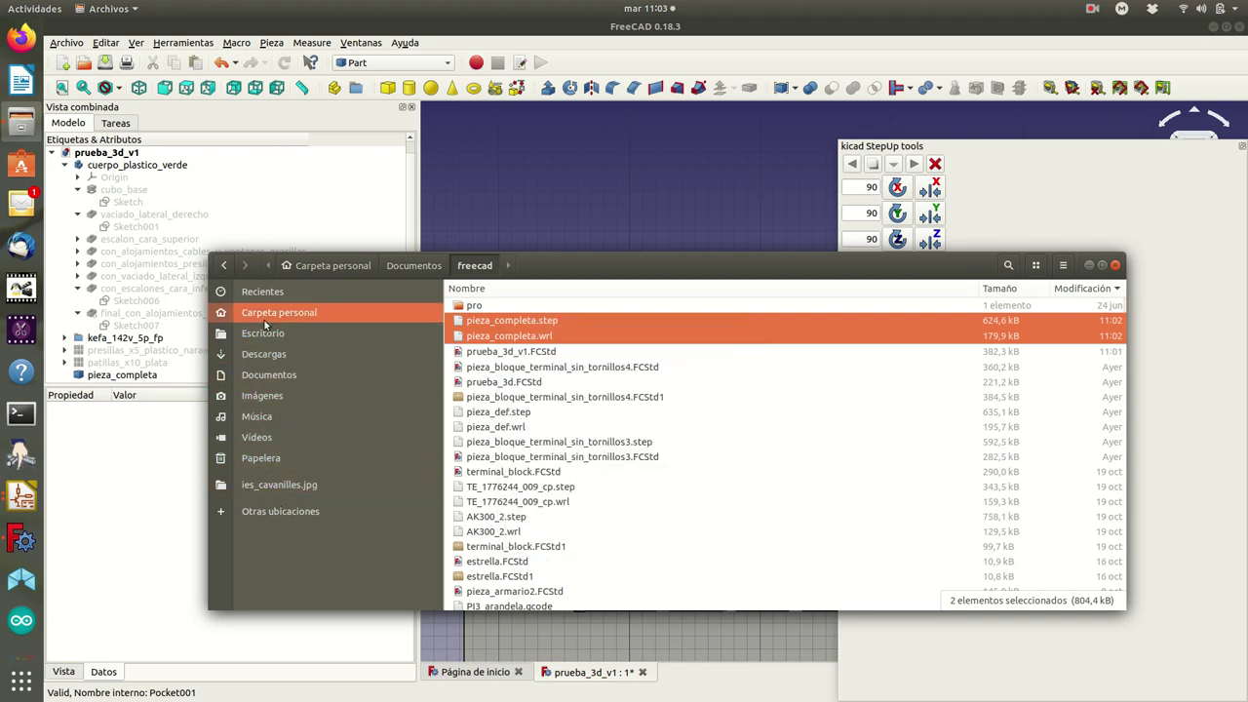
Paste both files into Documentos/kicad/prueba_pieza_3D and close the file manager.
left_click(276, 376)
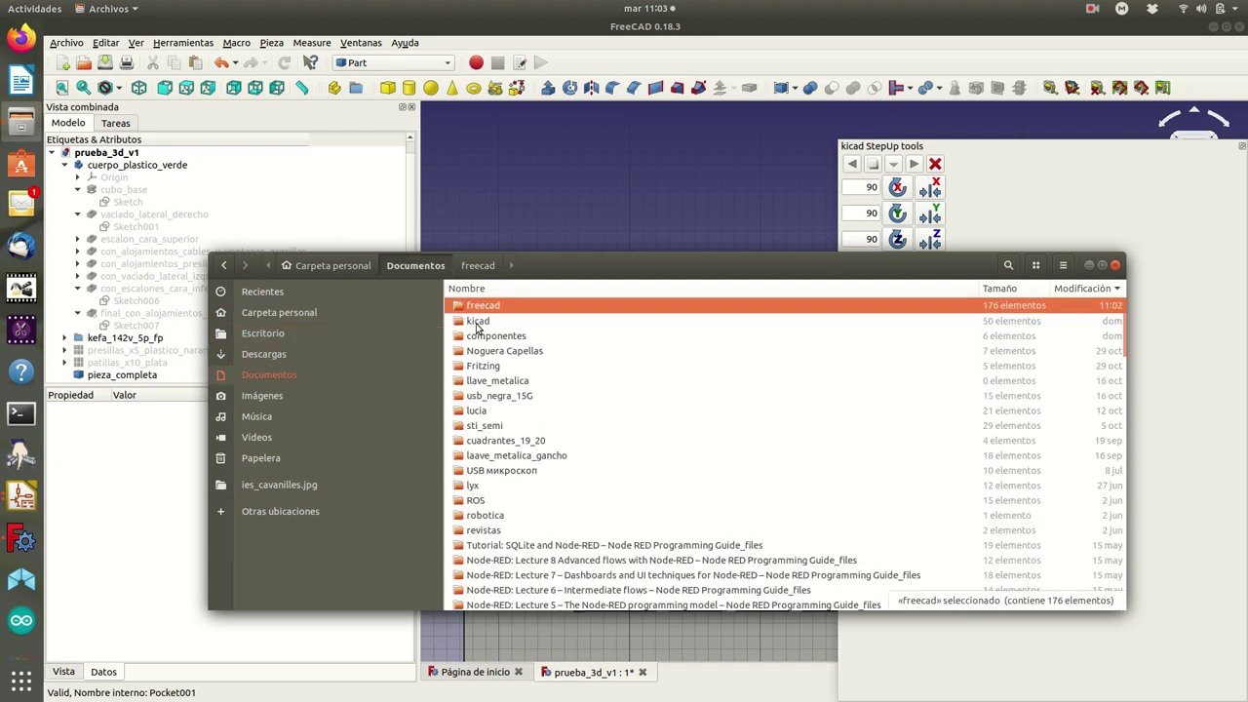
left_click(477, 321)
double_click(478, 323)
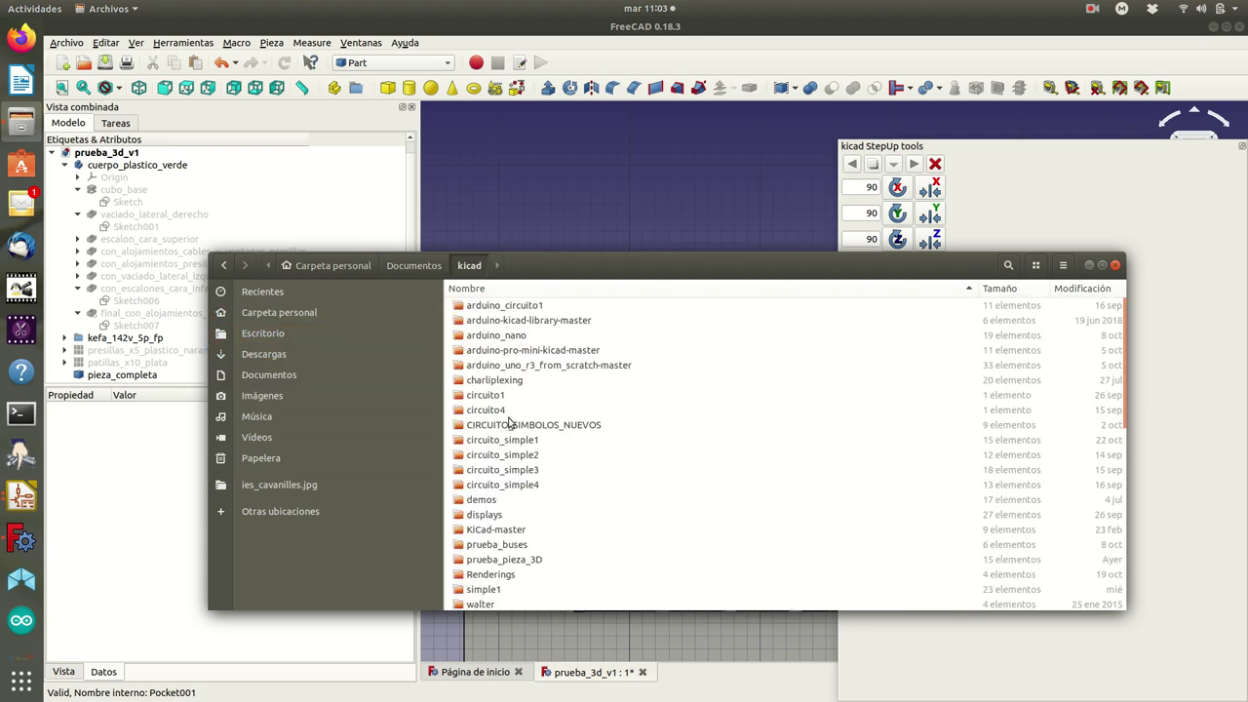
scroll(508, 423, "down", 3)
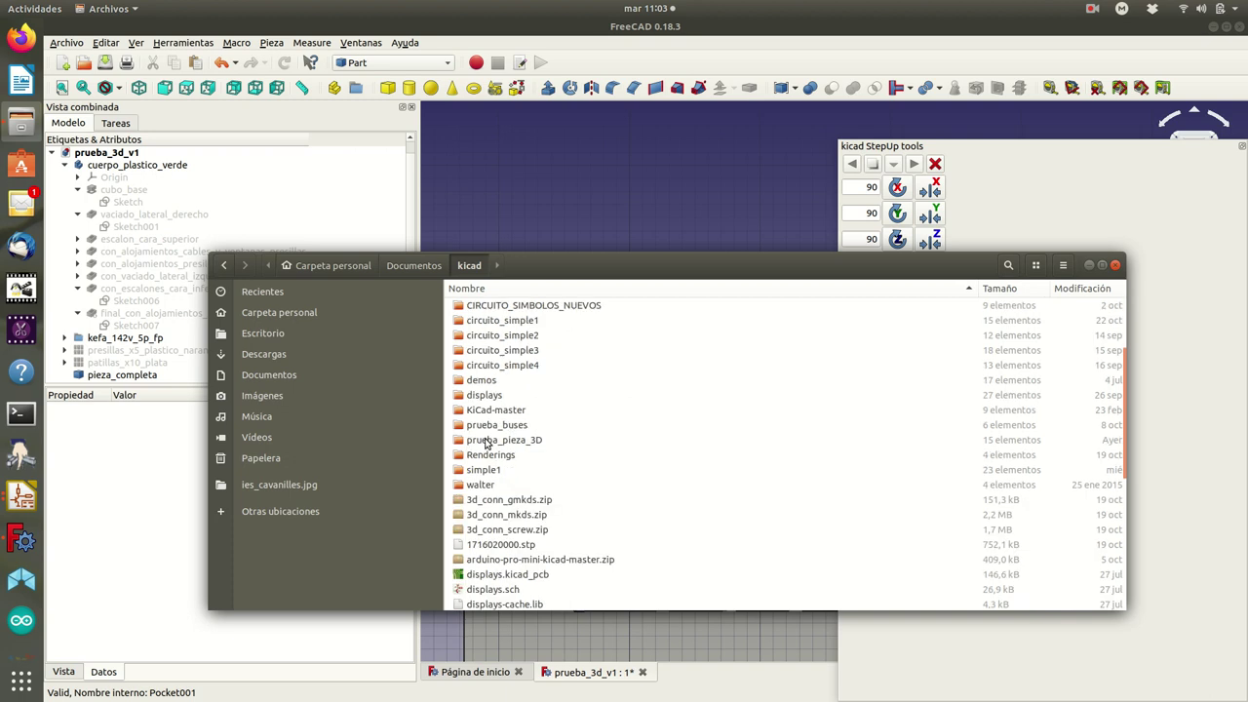
double_click(485, 439)
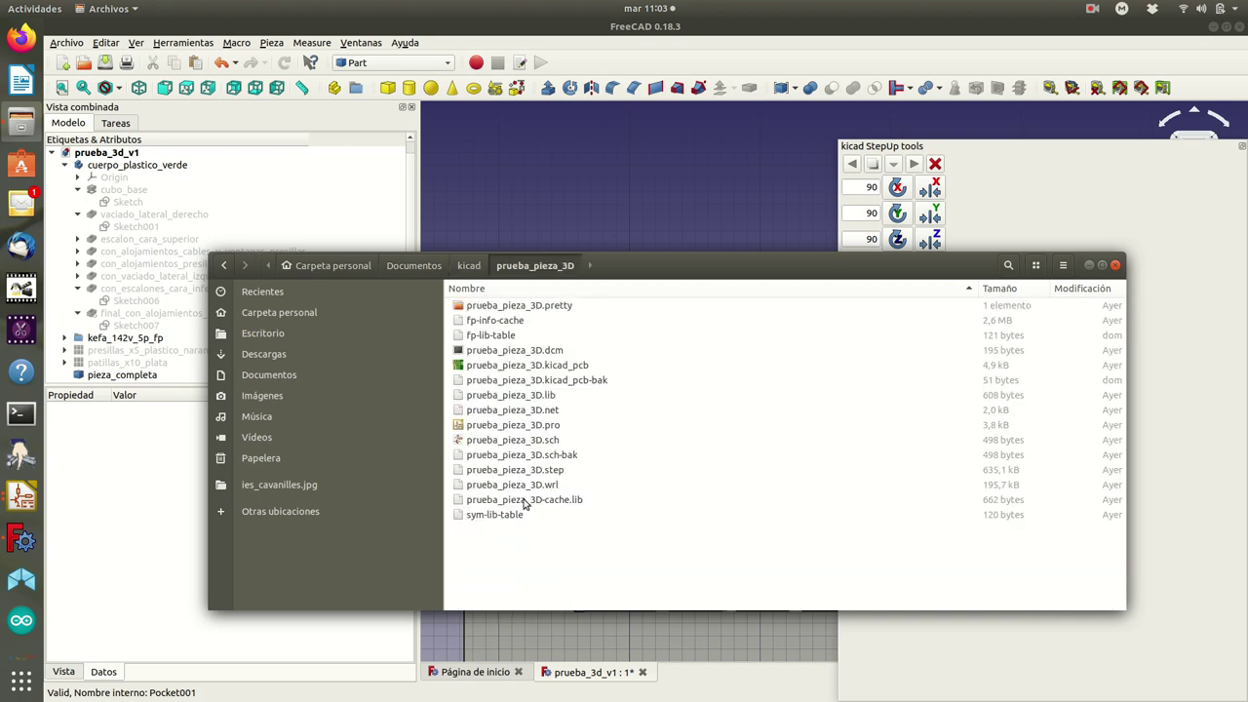
right_click(517, 546)
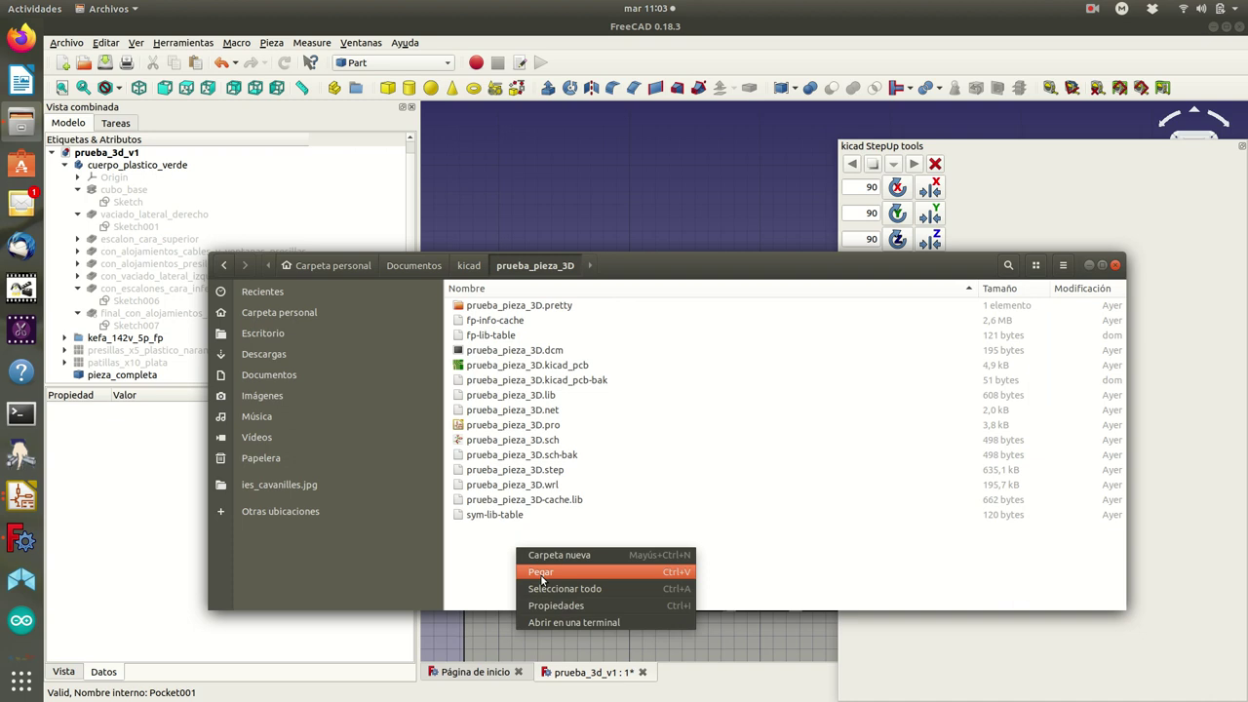
left_click(542, 573)
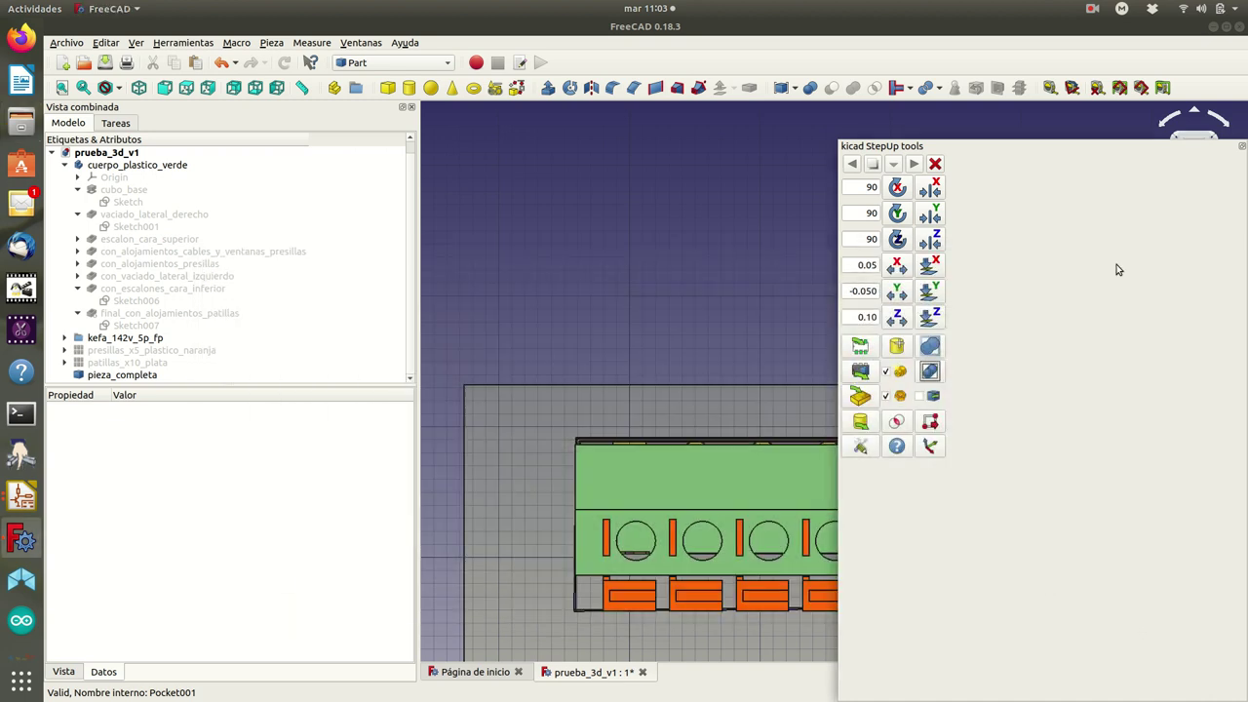
left_click(1116, 266)
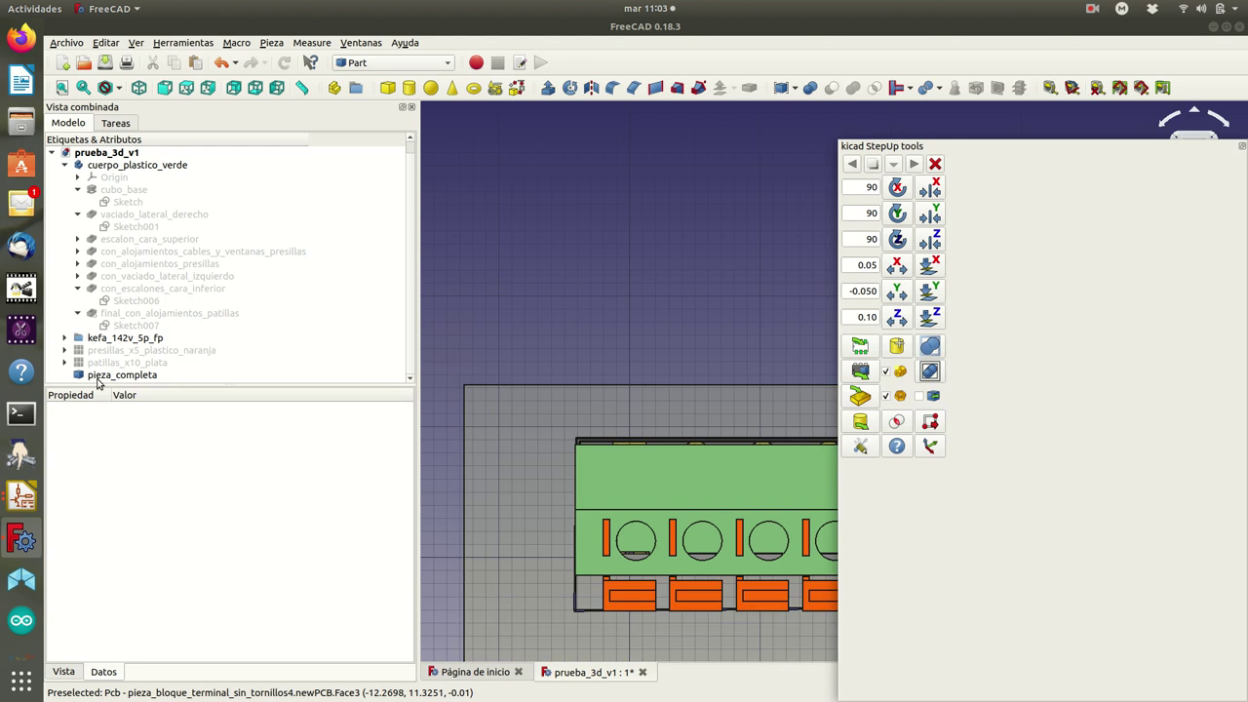
Switch to the KiCad project manager and open the footprint editor showing kefa_142v_5p.
left_click(21, 499)
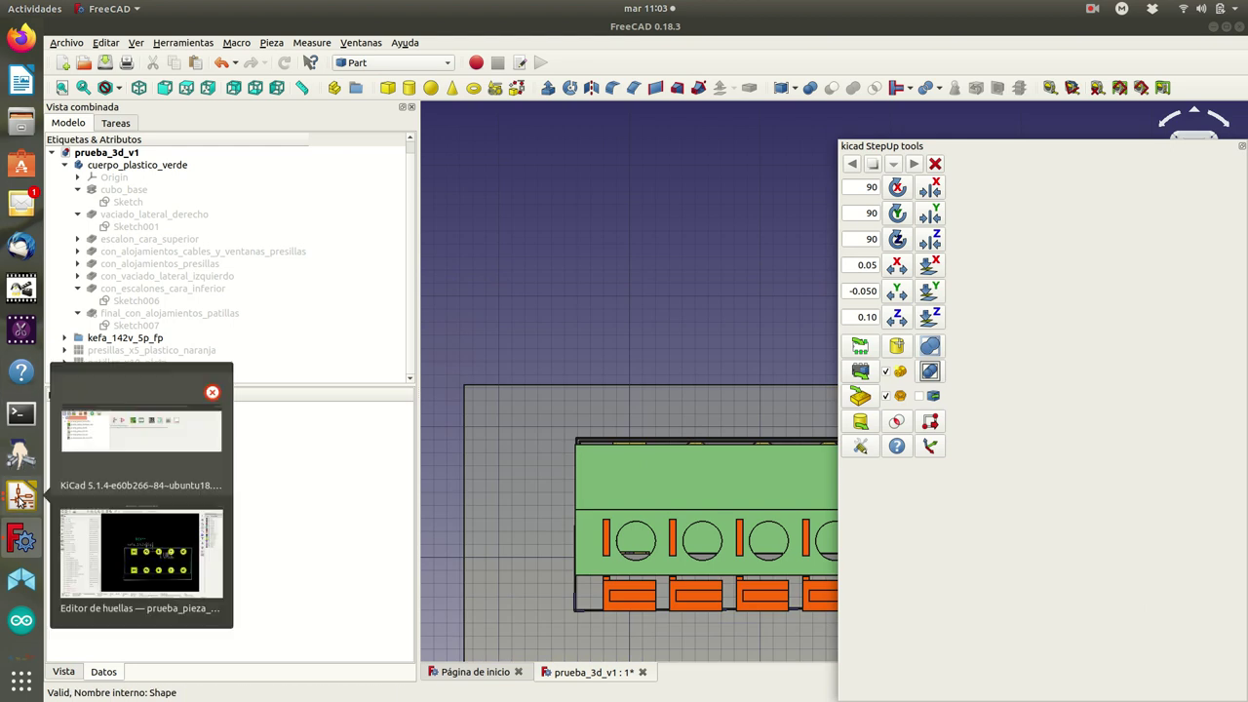
left_click(138, 446)
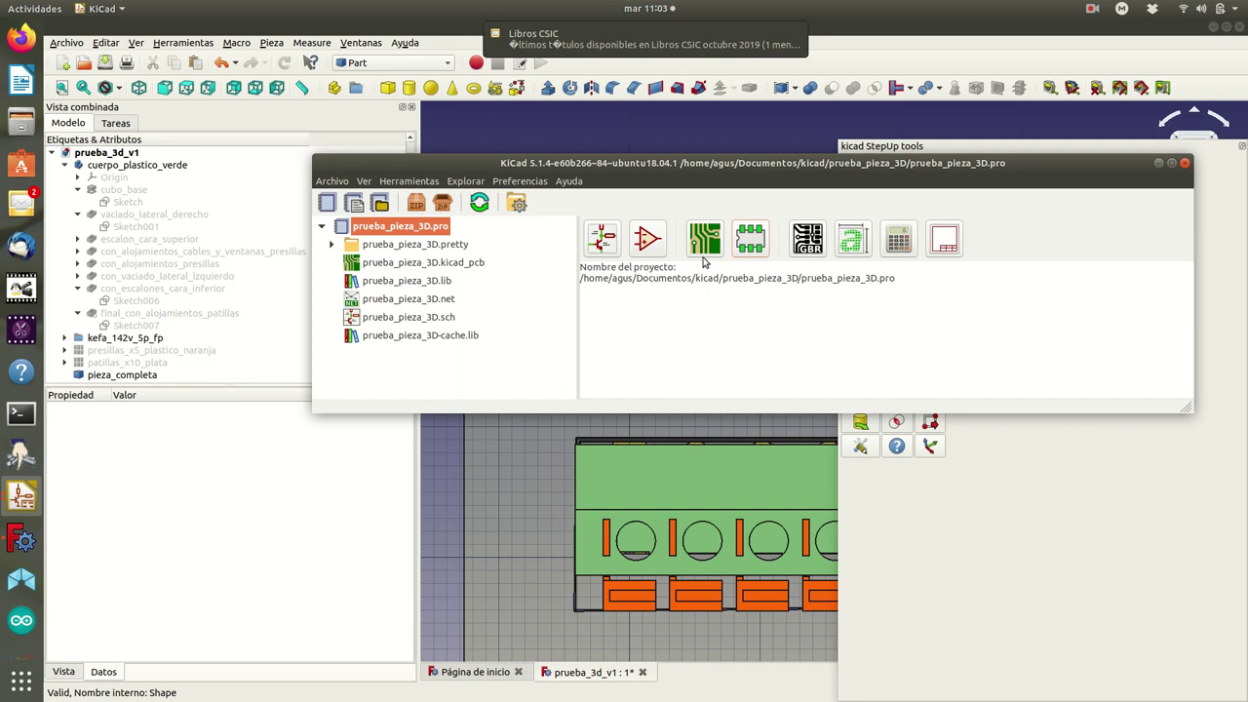
left_click(750, 243)
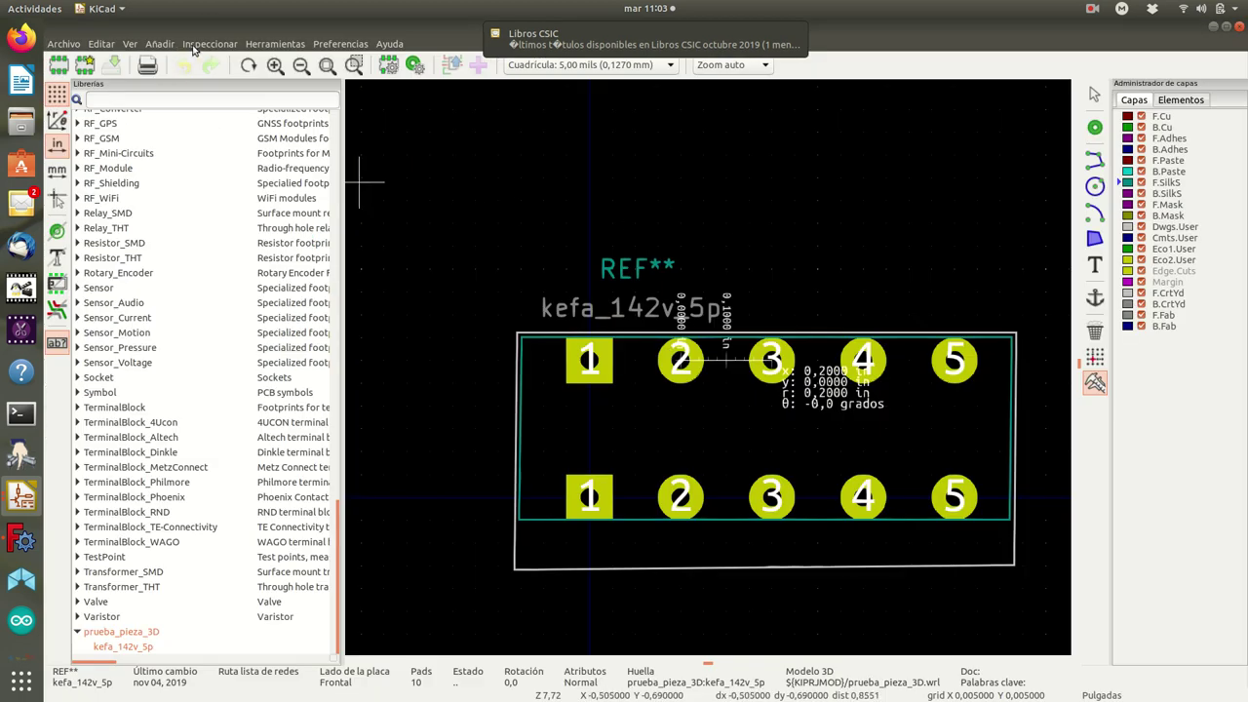
Check the footprint's current 3D model, prueba_pieza_3D.wrl, in the 3D viewer.
left_click(129, 46)
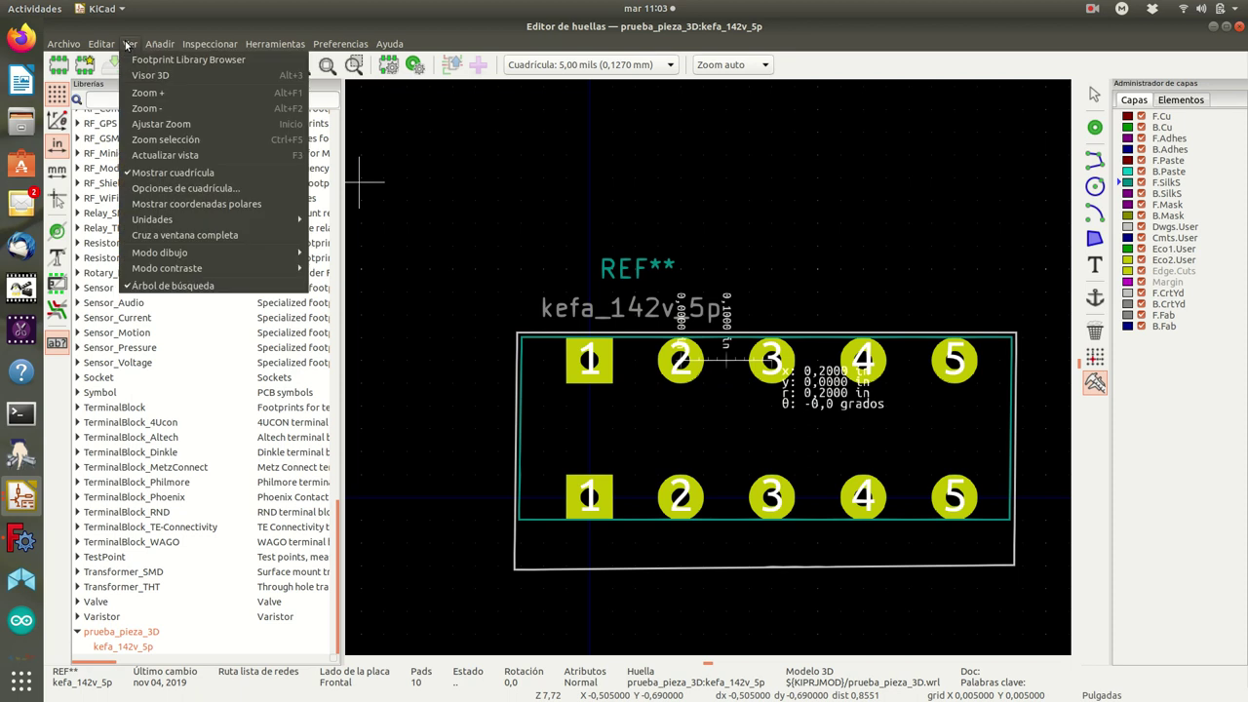
left_click(143, 76)
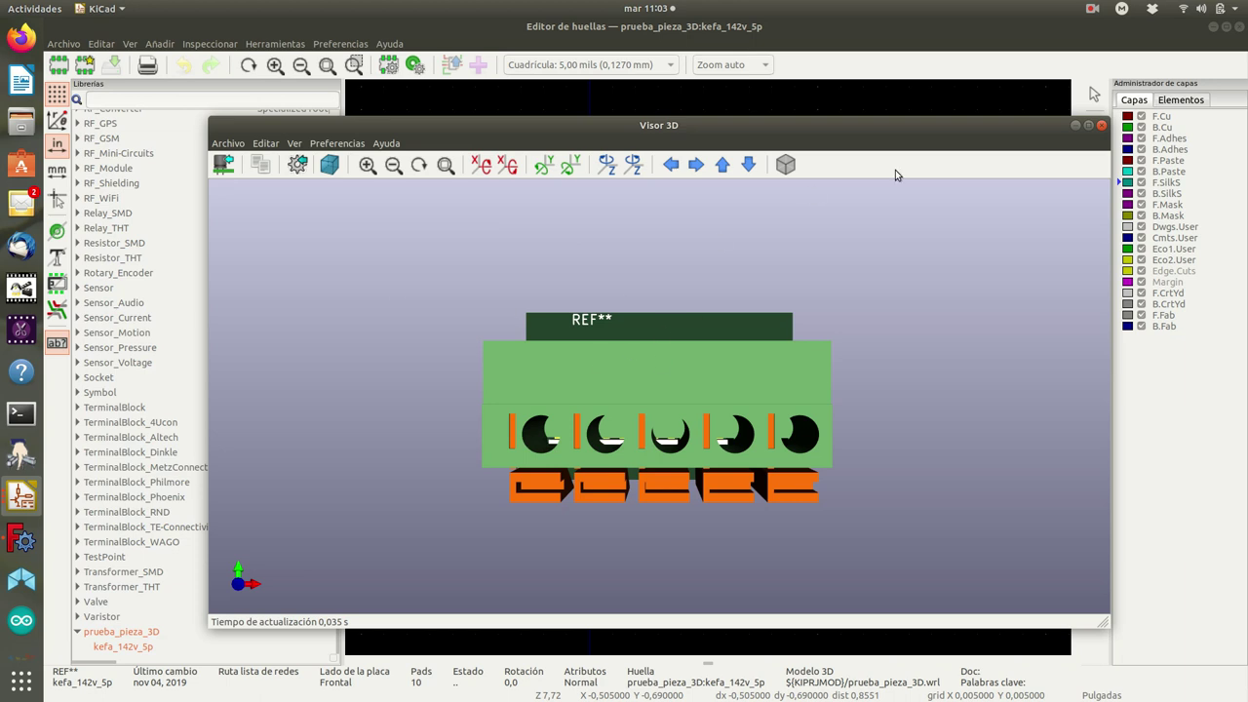
left_click(1101, 126)
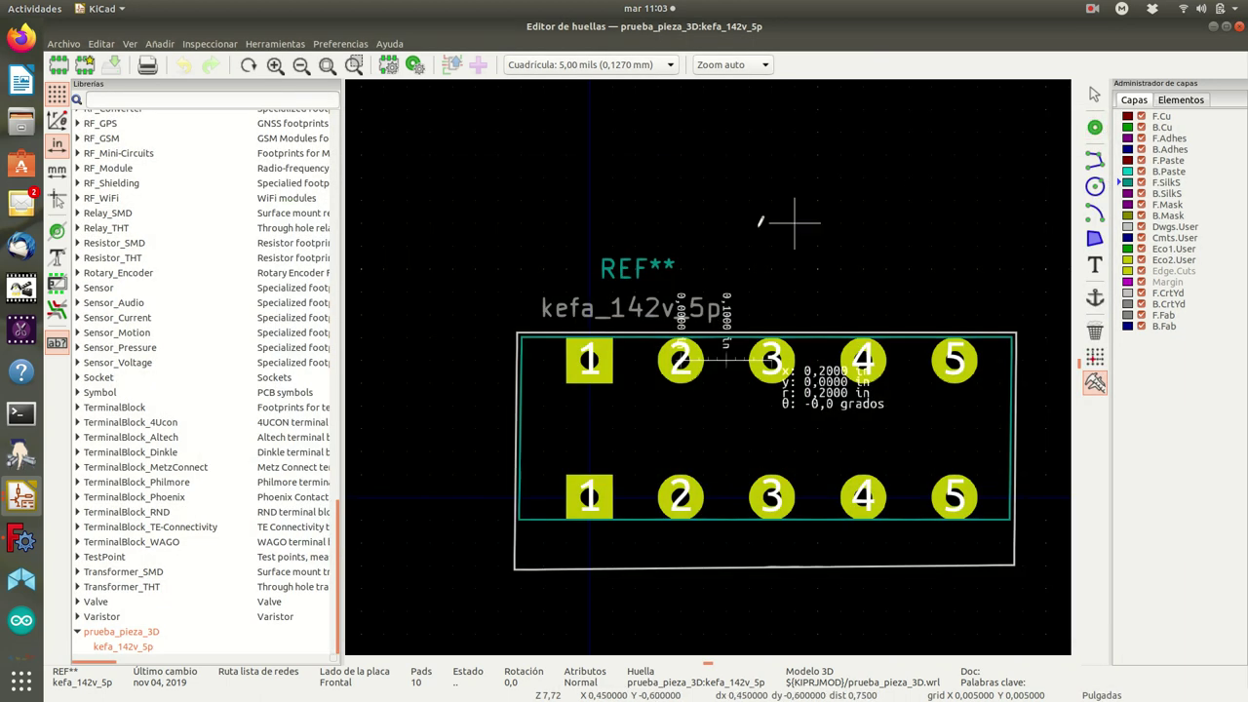
left_click(264, 44)
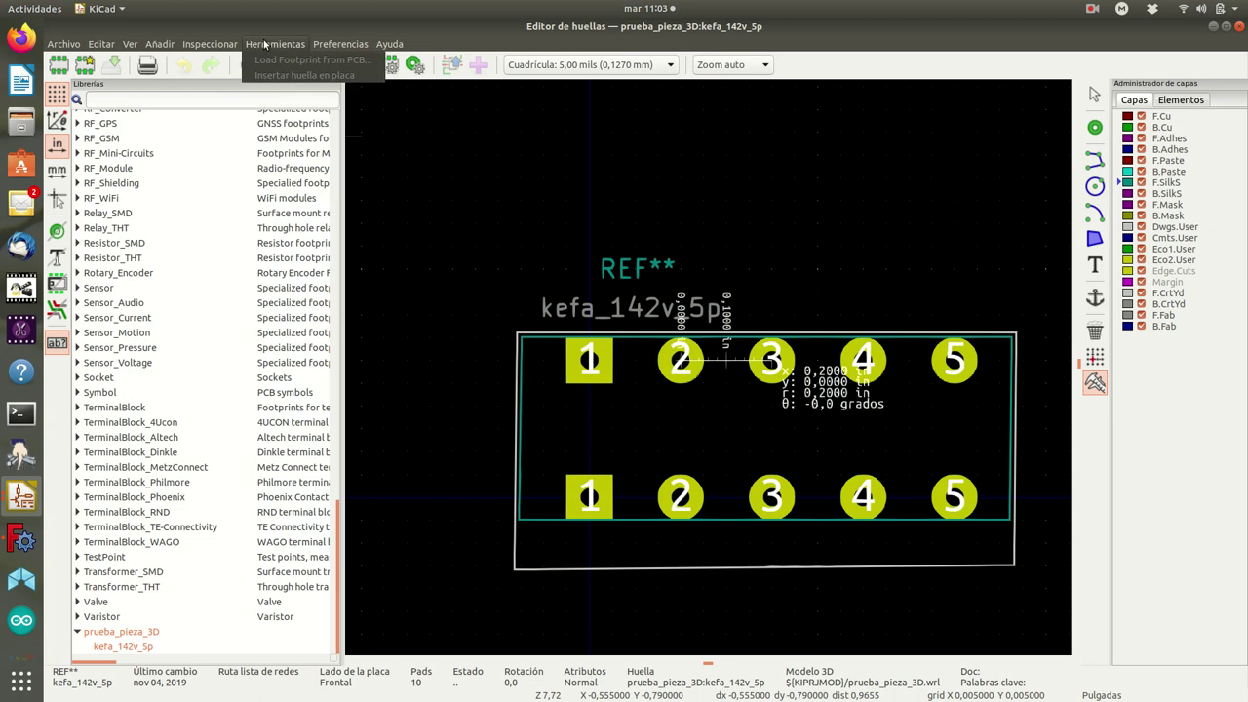
mouse_move(101, 44)
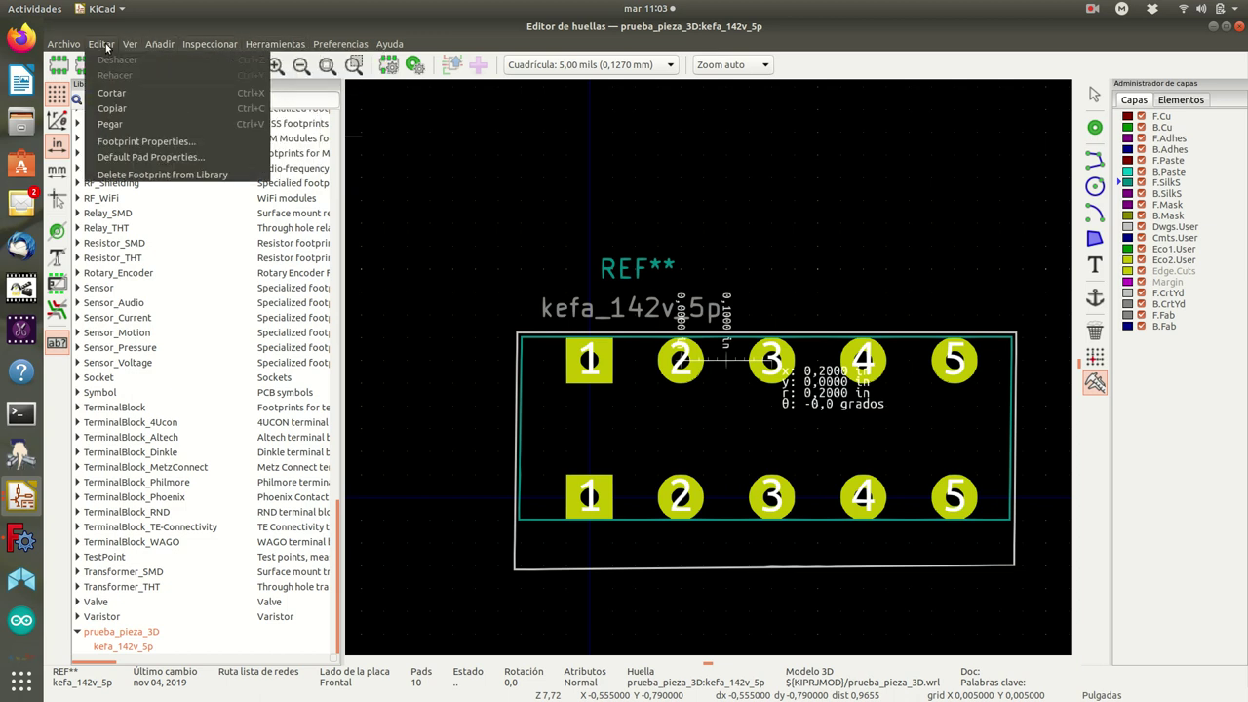
Delete prueba_pieza_3D.wrl from the footprint's 3D options and tilt the bare-board preview.
left_click(121, 143)
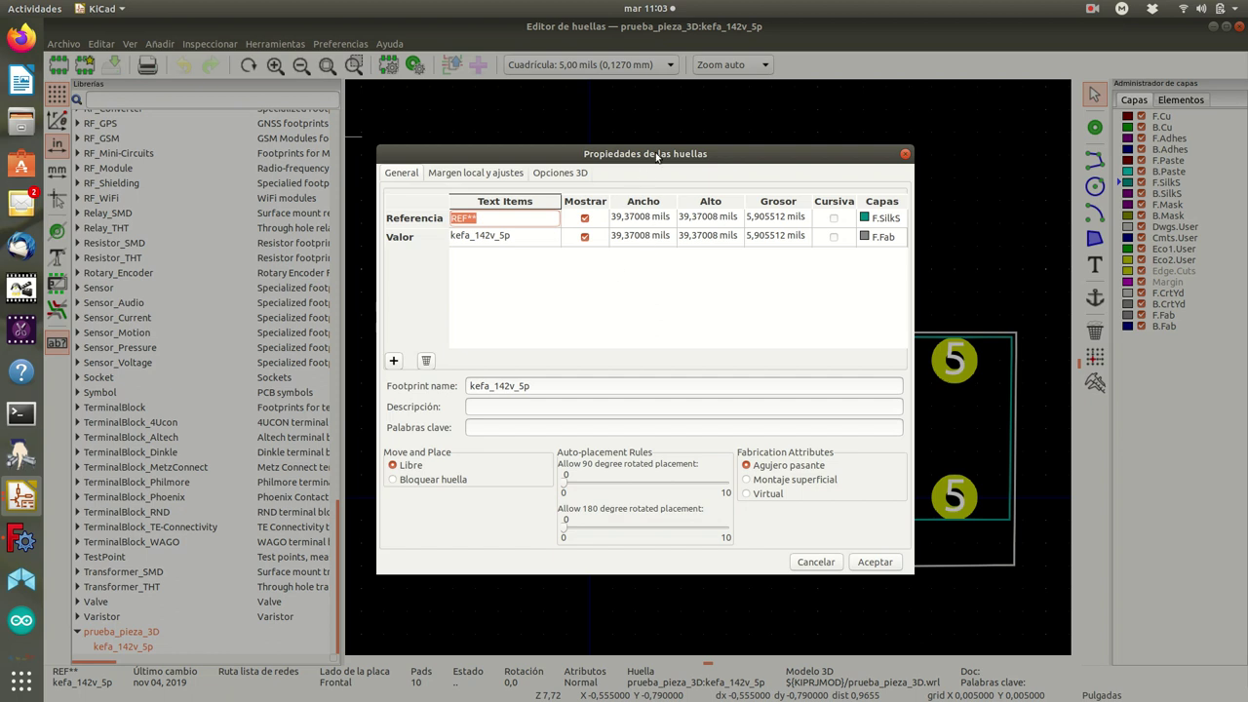
left_click(656, 156)
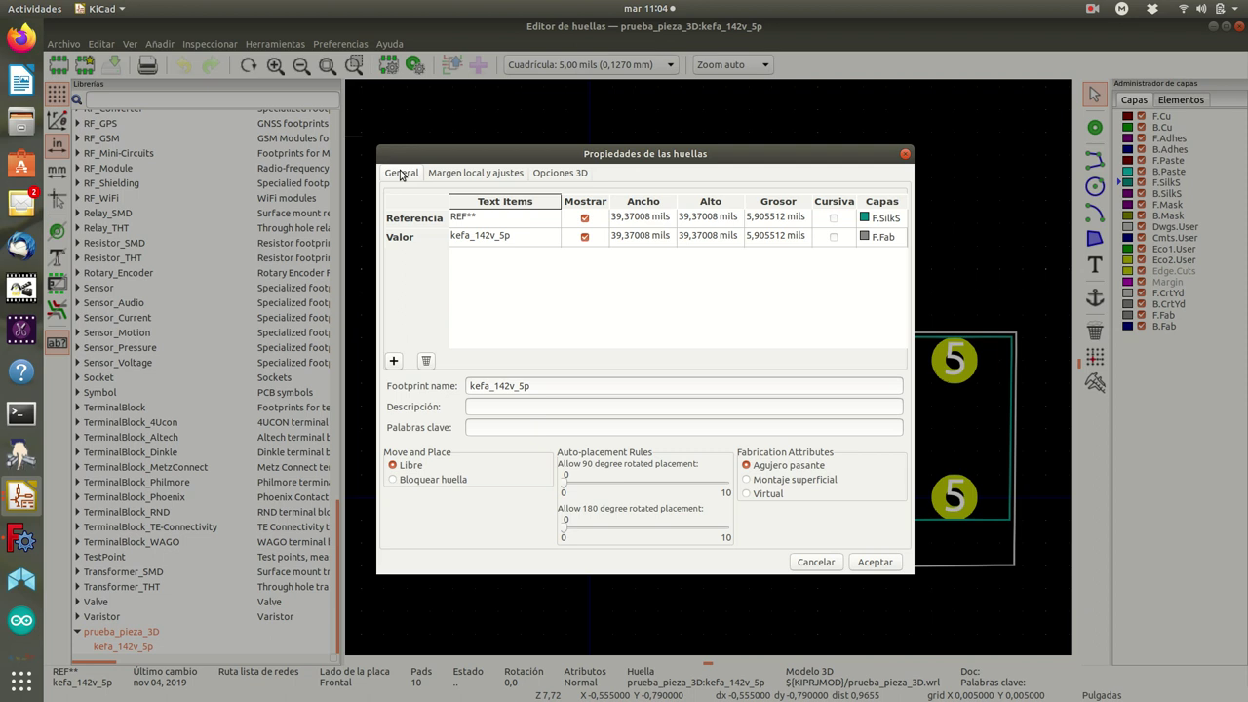
left_click(468, 174)
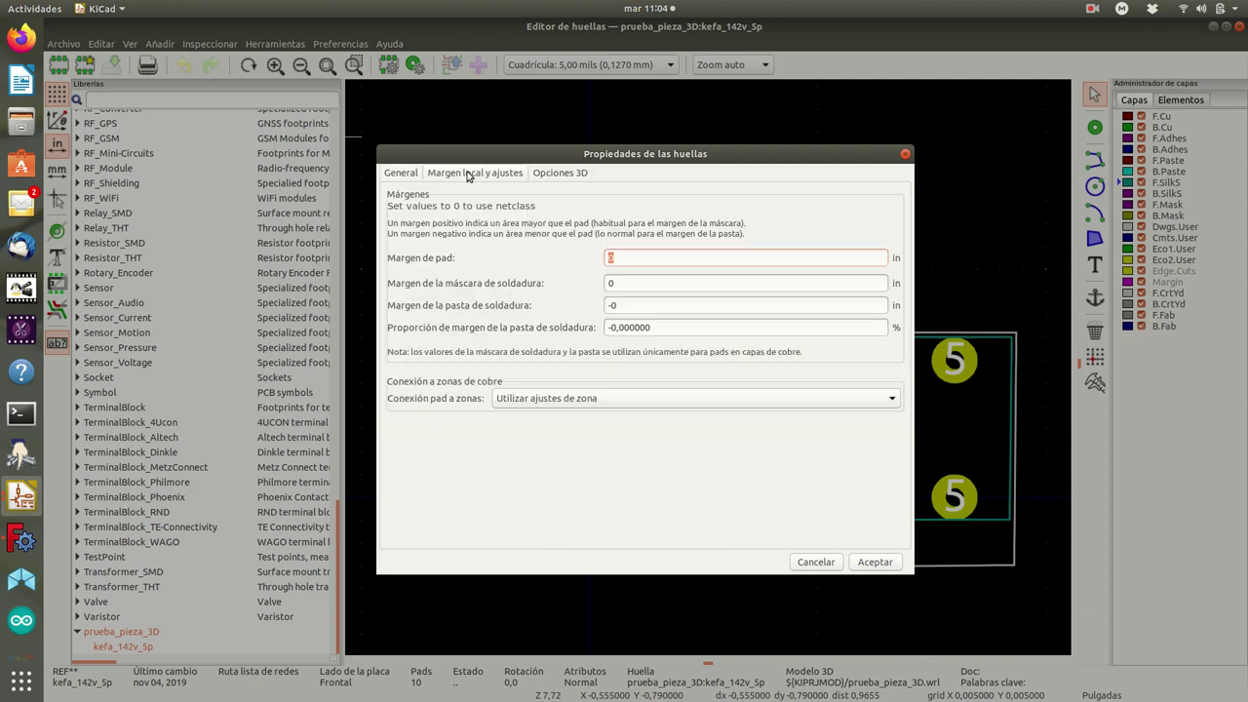
left_click(564, 177)
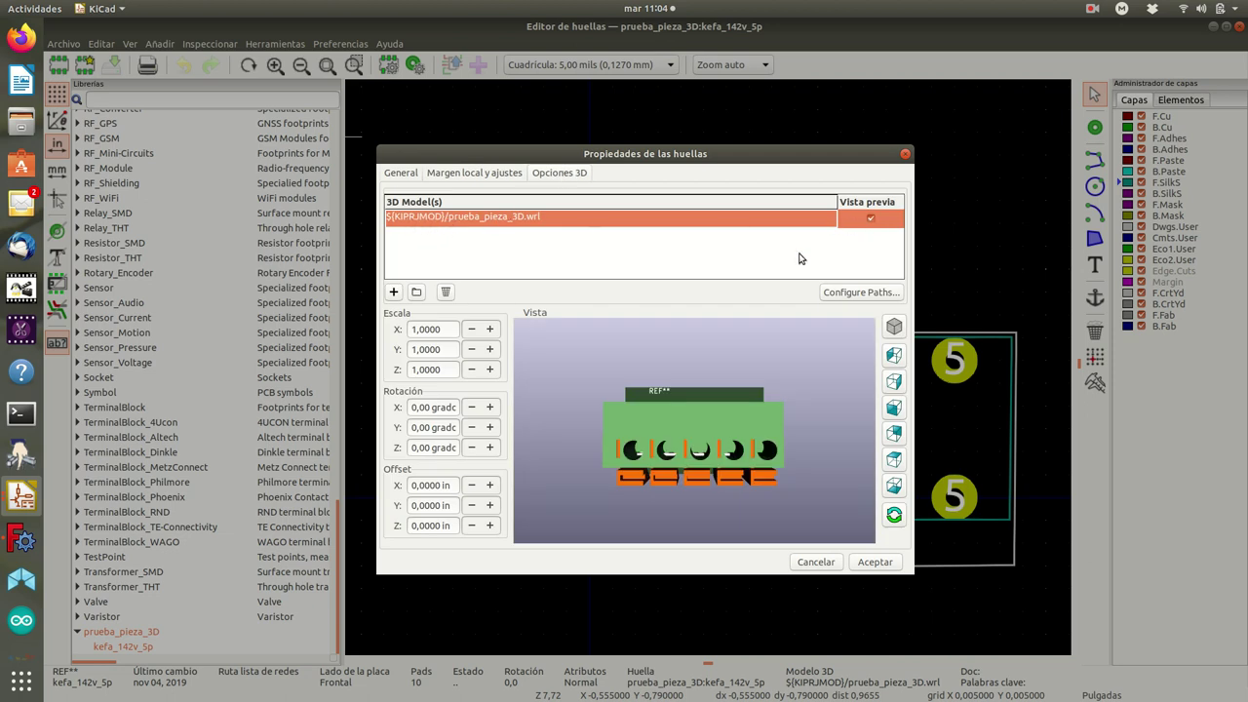
left_click(445, 291)
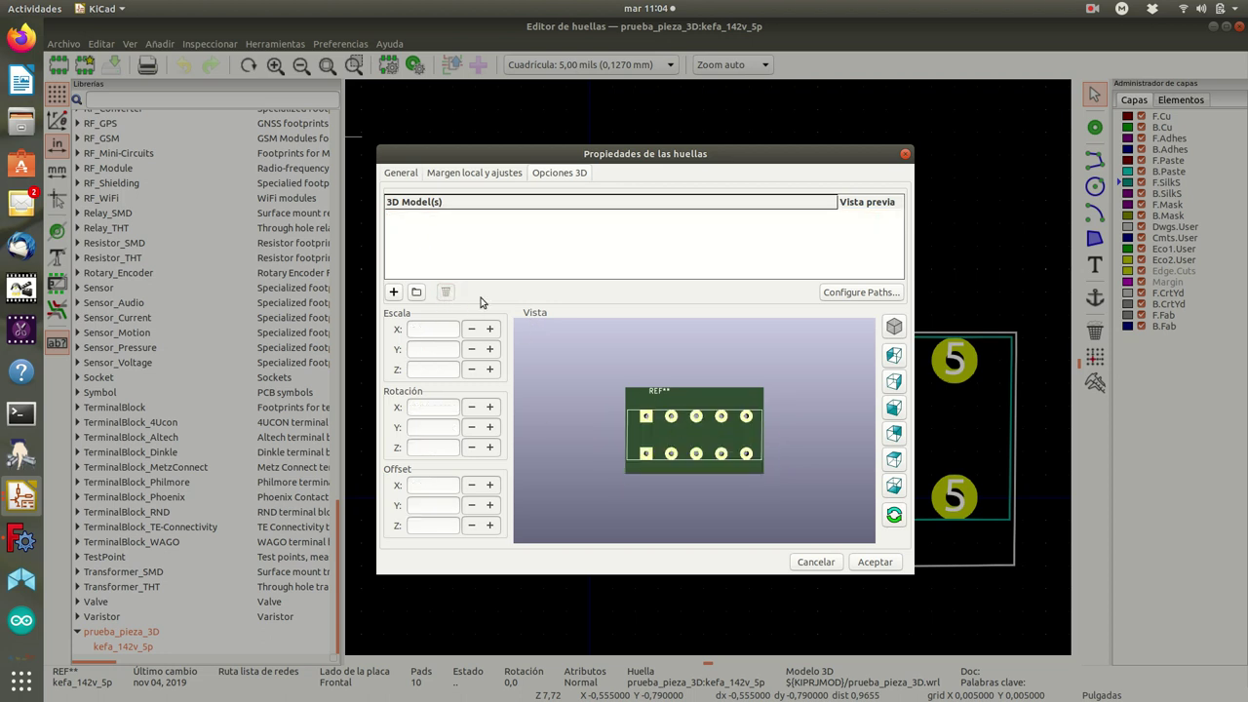
scroll(581, 472, "up", 2)
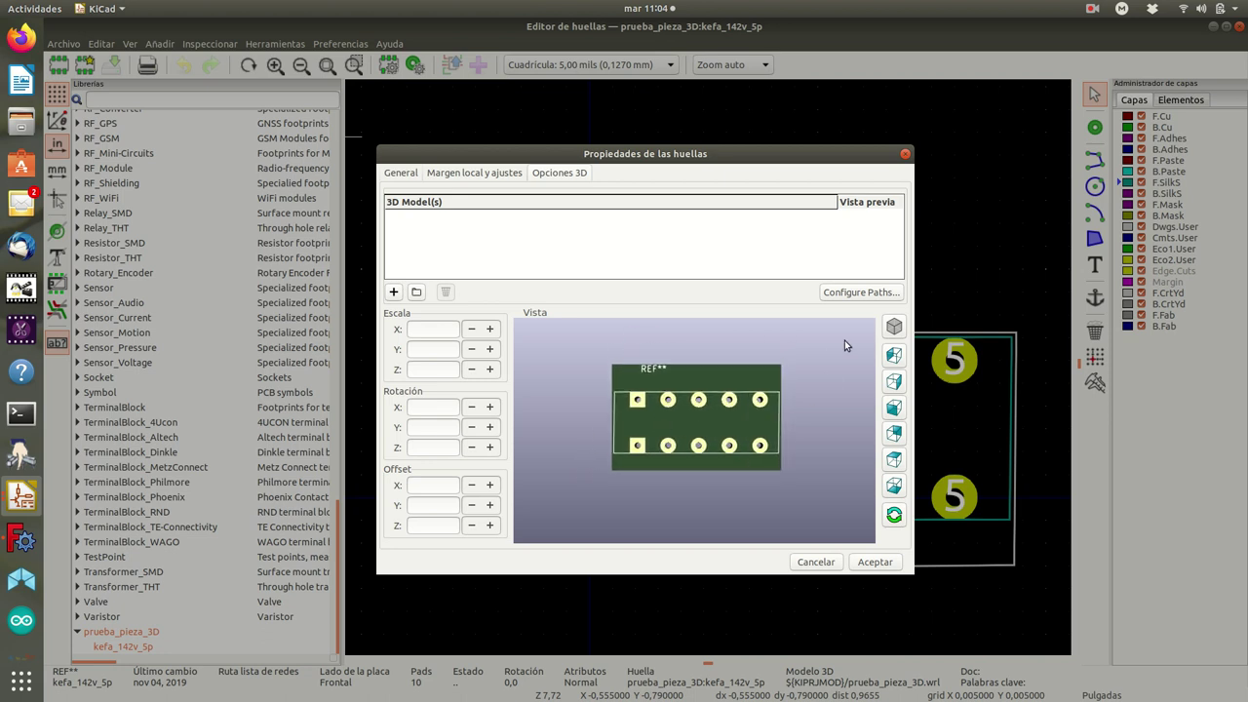
left_click(895, 356)
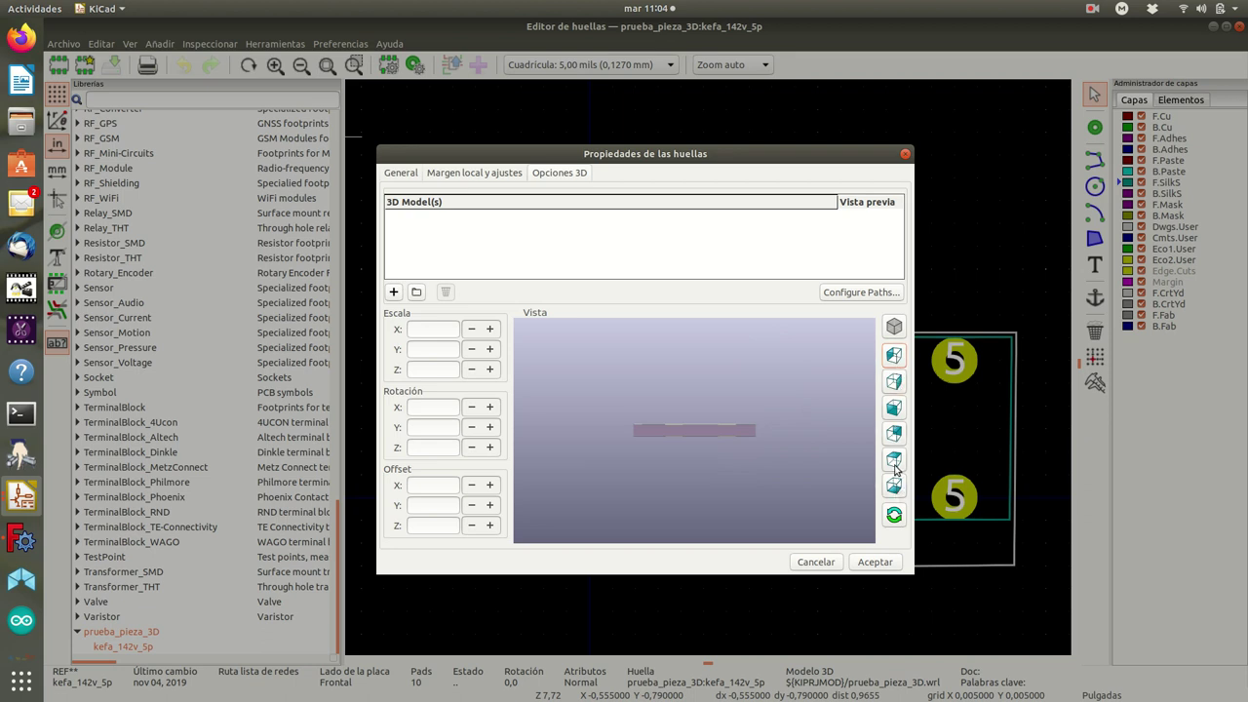
mouse_move(736, 490)
left_mouse_down()
mouse_move(622, 499)
mouse_move(573, 523)
mouse_move(619, 484)
mouse_move(761, 440)
mouse_move(564, 491)
mouse_move(569, 514)
left_mouse_up()
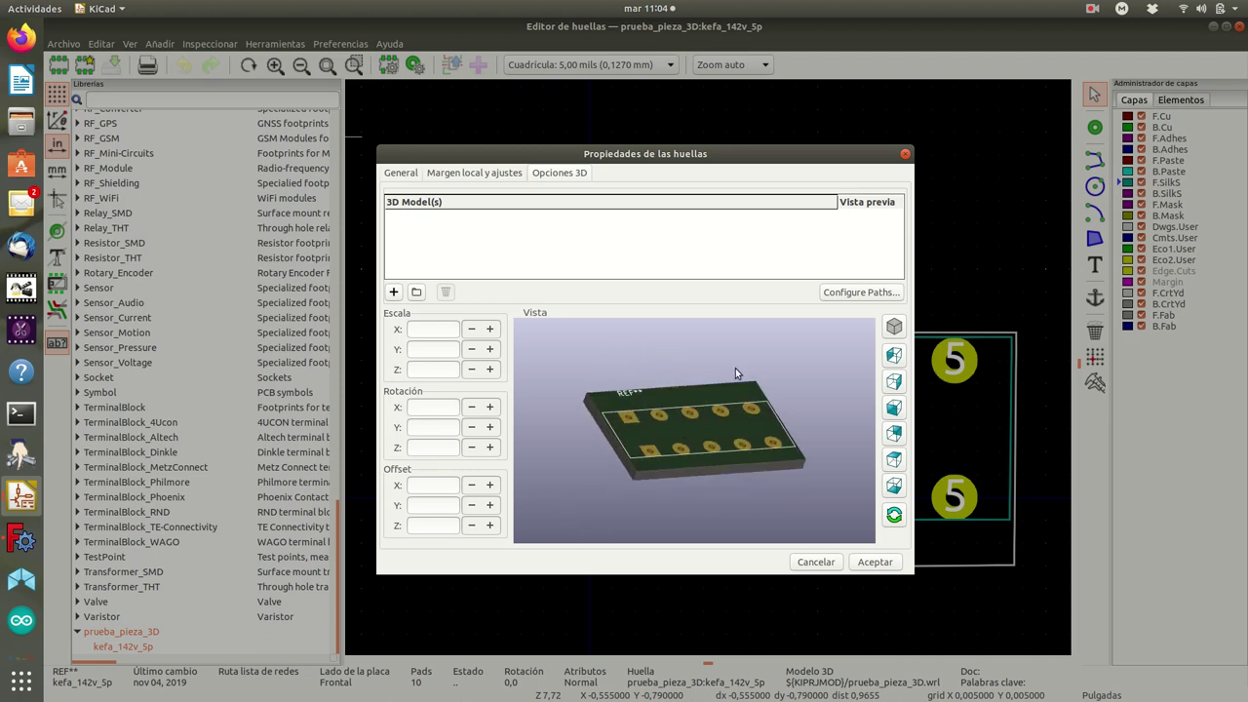
Browse for a new 3D model file through home and Documentos into the kicad folder.
left_click(417, 293)
scroll(514, 295, "up", 2)
scroll(487, 322, "up", 3)
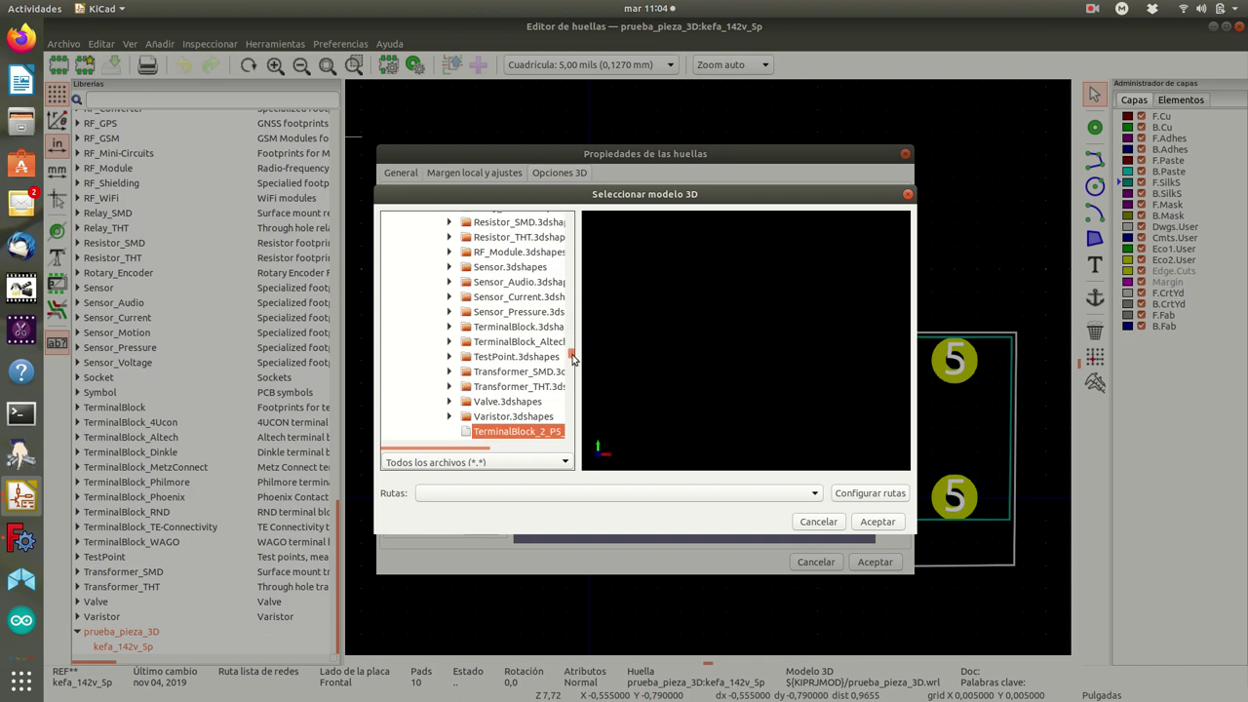
scroll(556, 346, "up", 5)
scroll(517, 321, "up", 5)
scroll(478, 297, "up", 5)
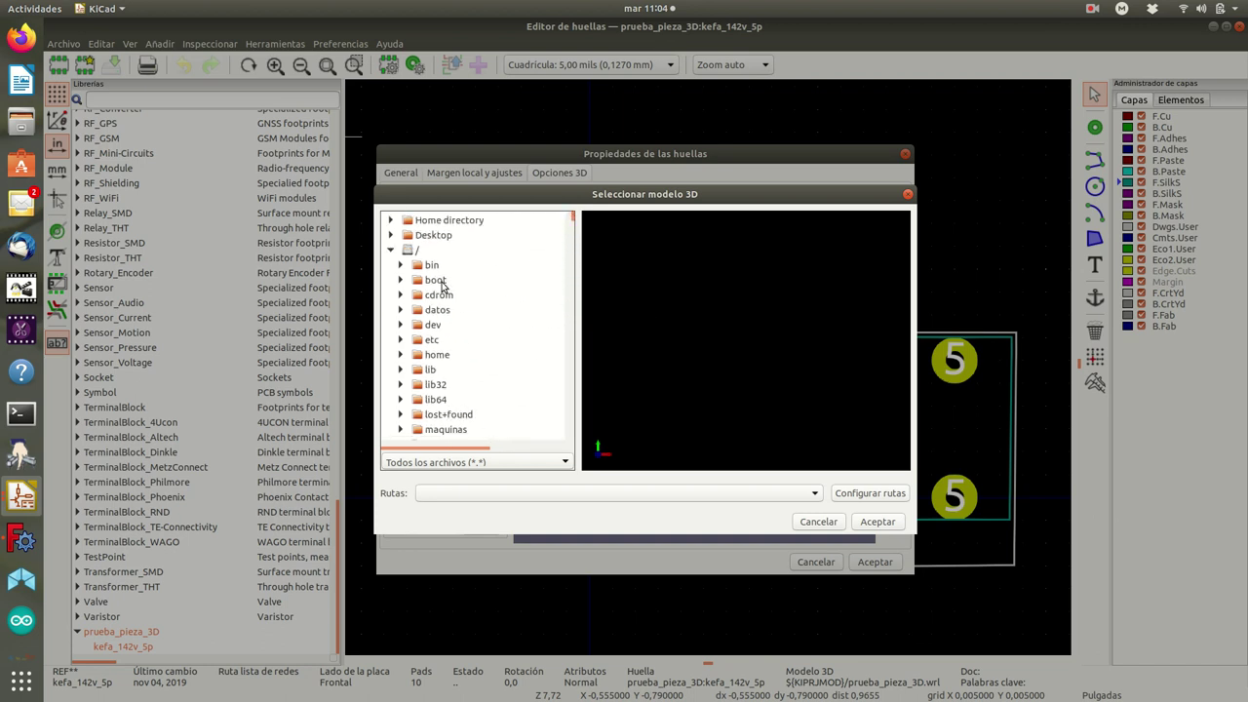
scroll(429, 321, "down", 1)
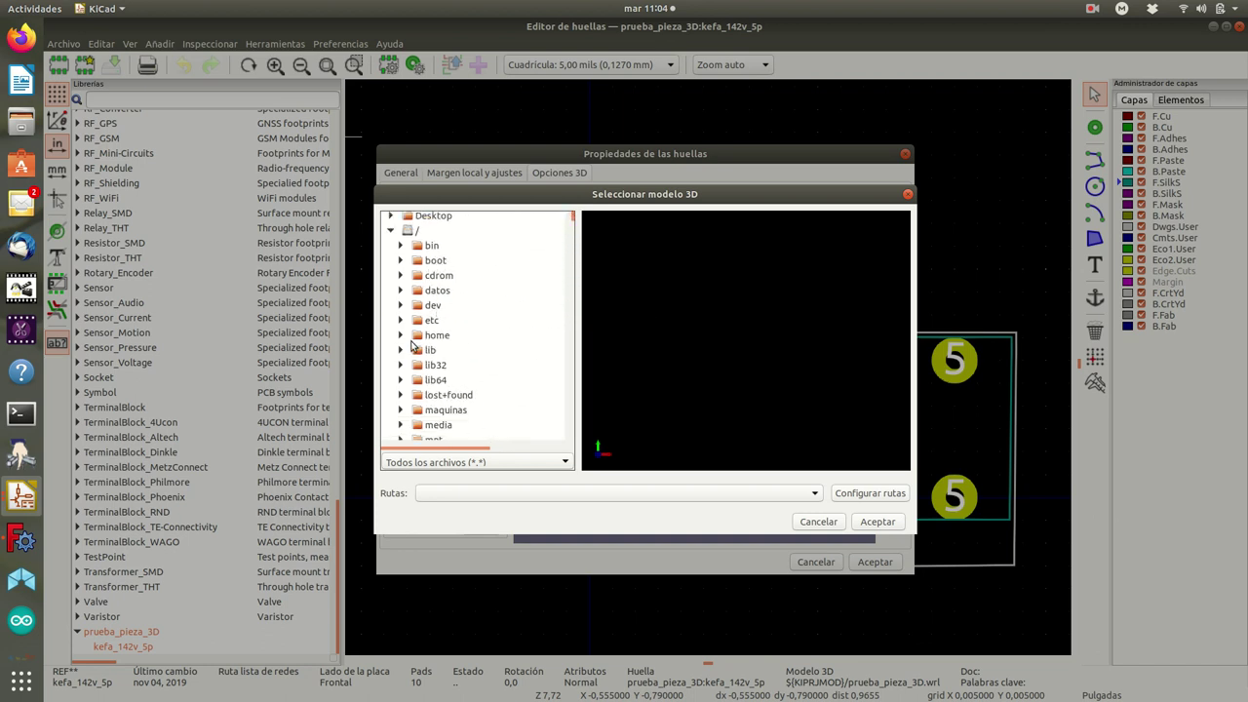
double_click(417, 336)
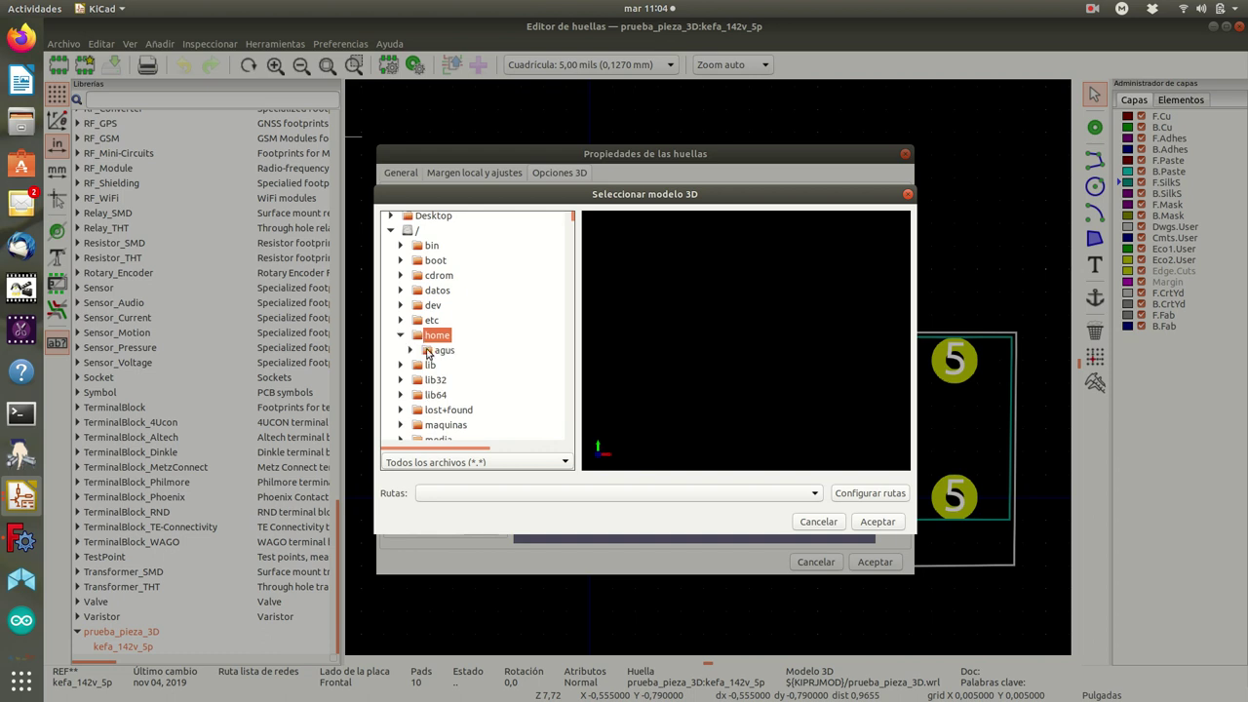
double_click(427, 352)
scroll(499, 360, "down", 3)
scroll(499, 360, "down", 2)
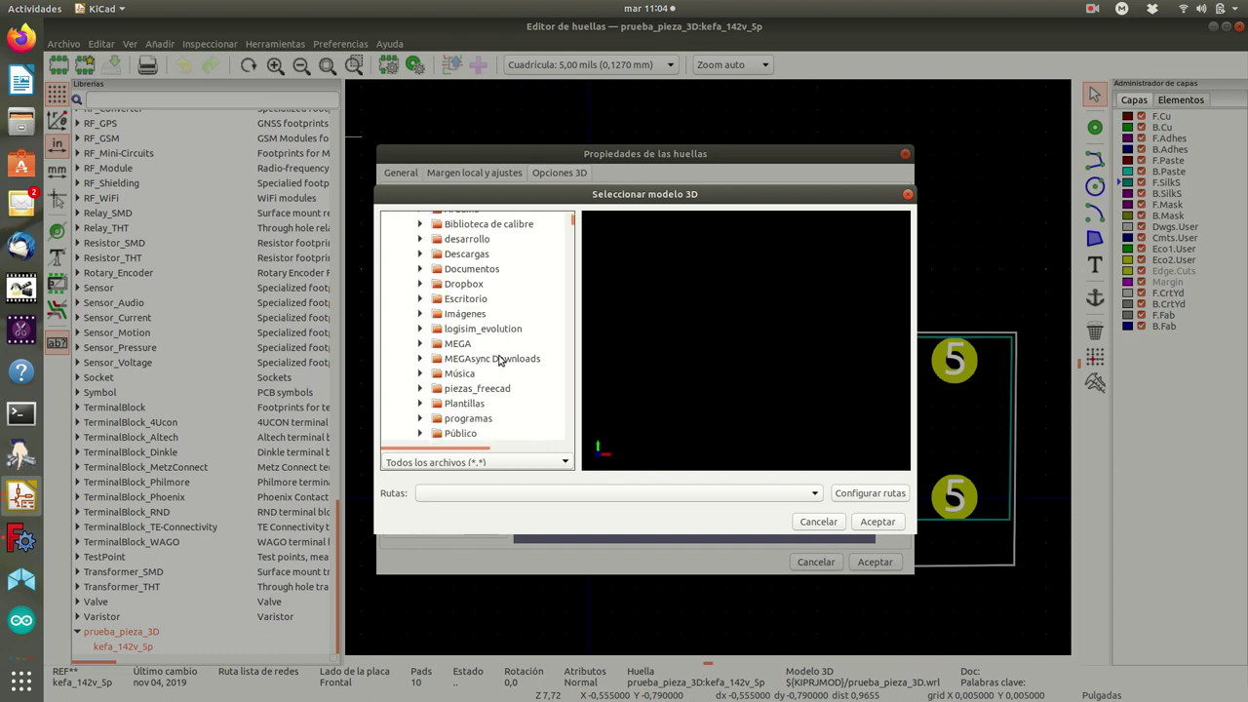
scroll(499, 359, "down", 1)
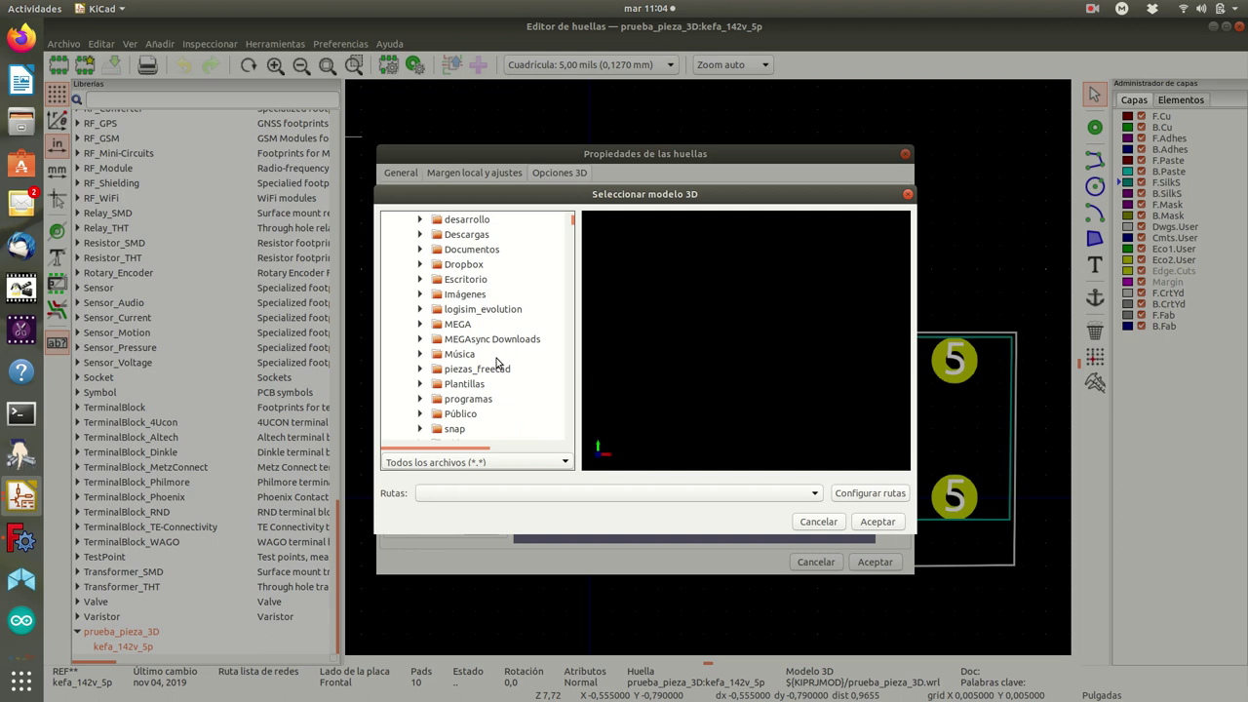
scroll(496, 360, "down", 1)
scroll(497, 361, "up", 2)
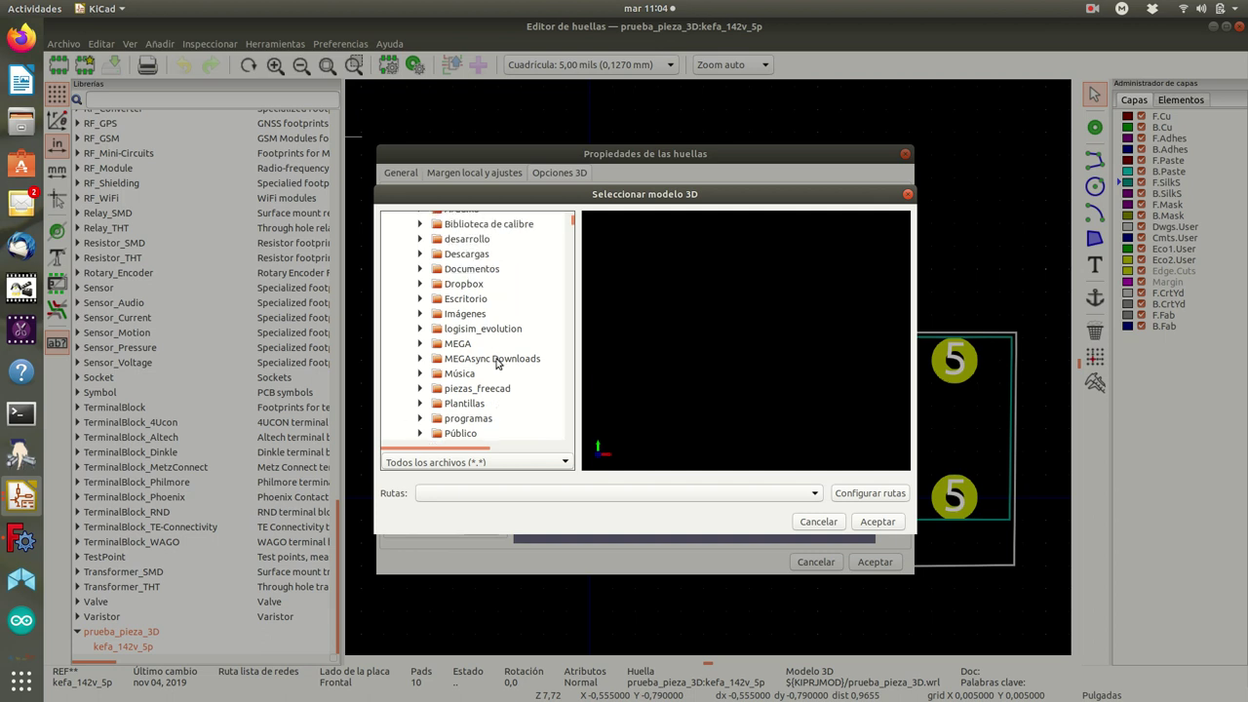
left_click(469, 270)
double_click(468, 270)
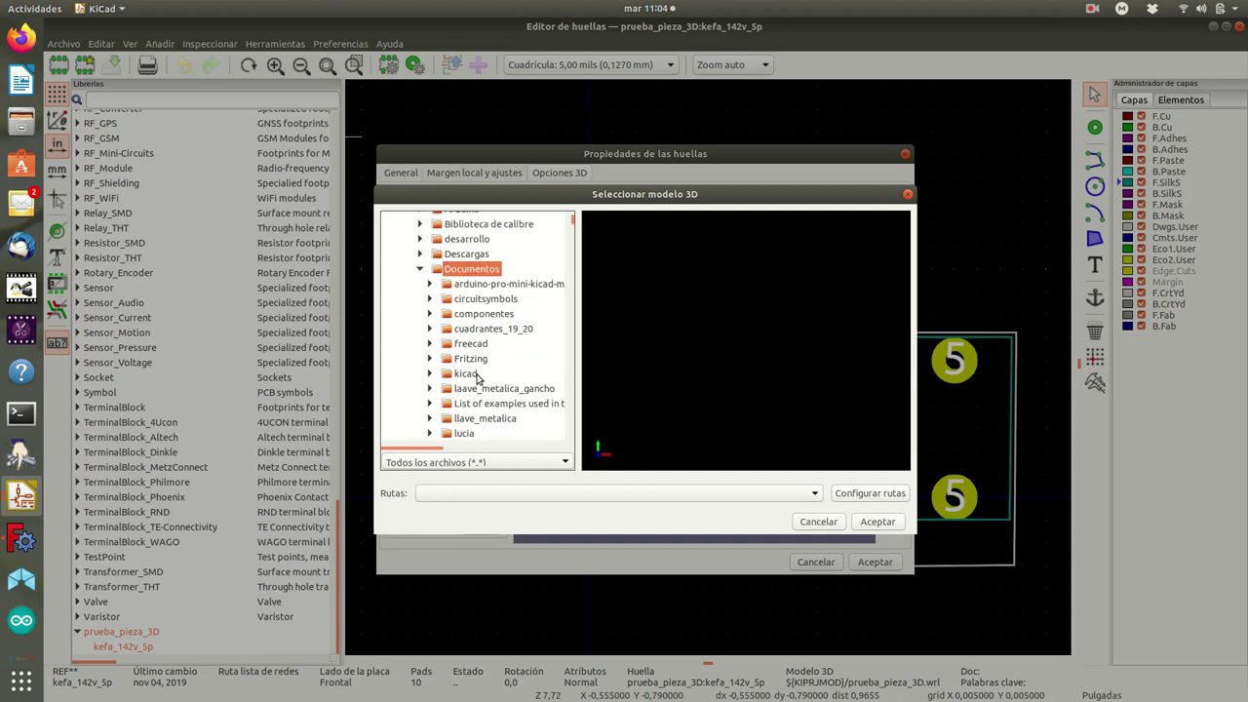
left_click(469, 374)
double_click(469, 373)
Open the prueba_pieza_3D folder and preview pieza_completa.wrl.
scroll(506, 343, "down", 2)
scroll(506, 343, "down", 2)
scroll(503, 345, "down", 1)
scroll(503, 351, "down", 4)
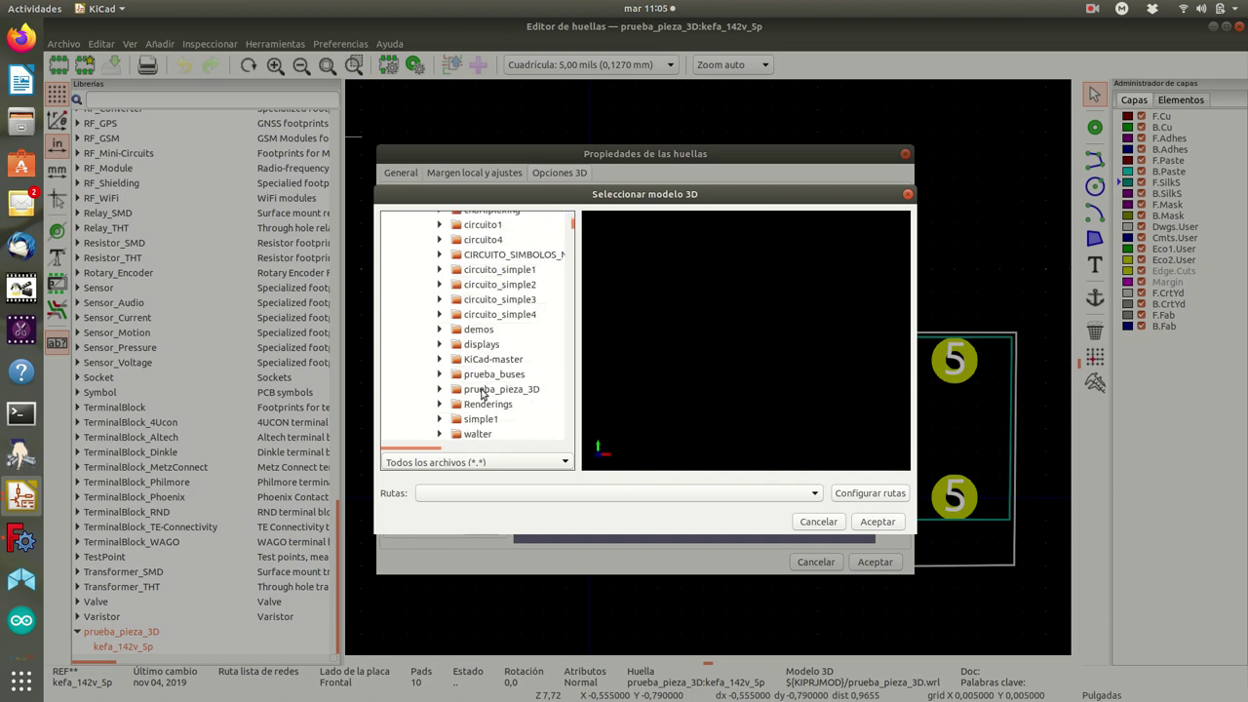
double_click(482, 390)
scroll(539, 361, "down", 1)
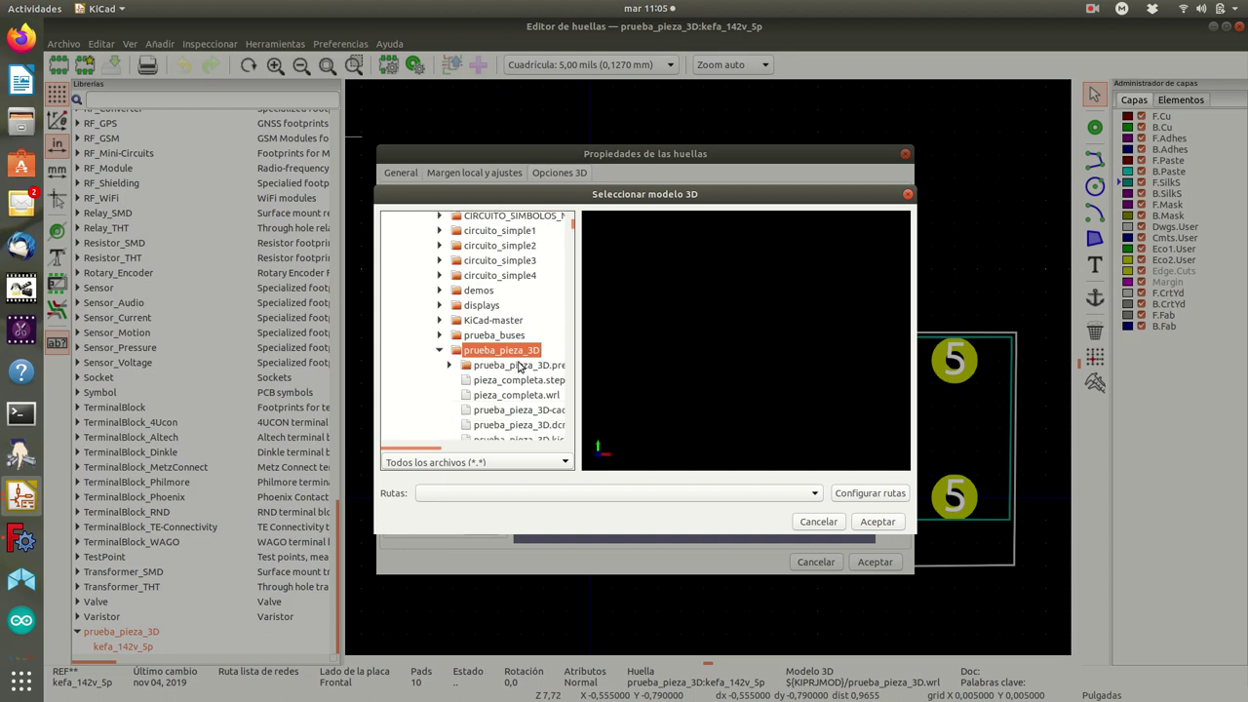
scroll(533, 380, "down", 2)
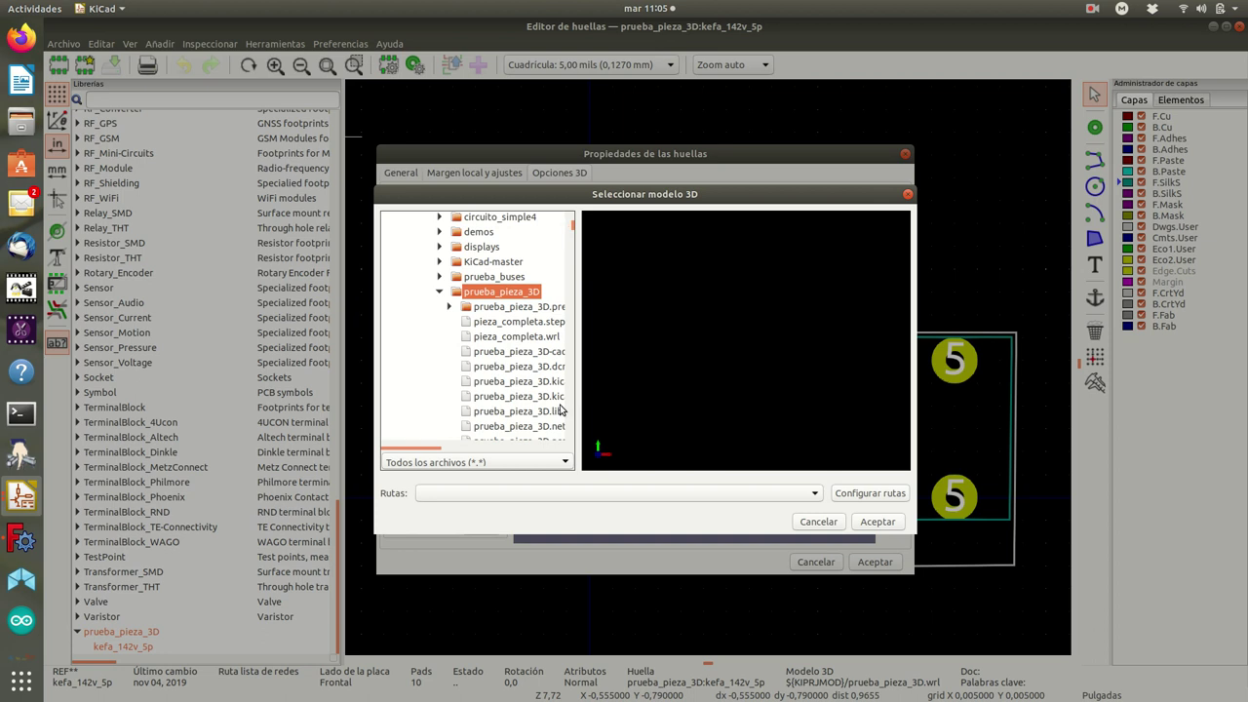
left_click(507, 340)
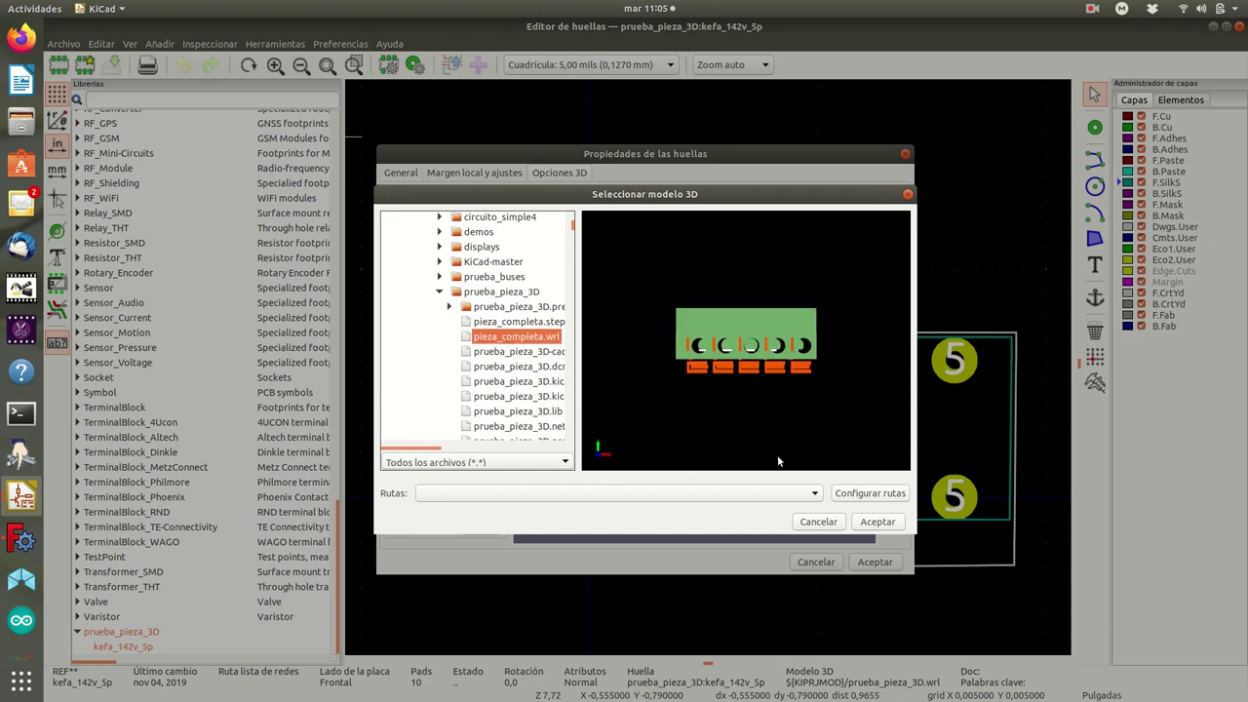
Accept pieza_completa.wrl, inspect the rotated terminal-block preview, and confirm the footprint properties.
left_click(877, 521)
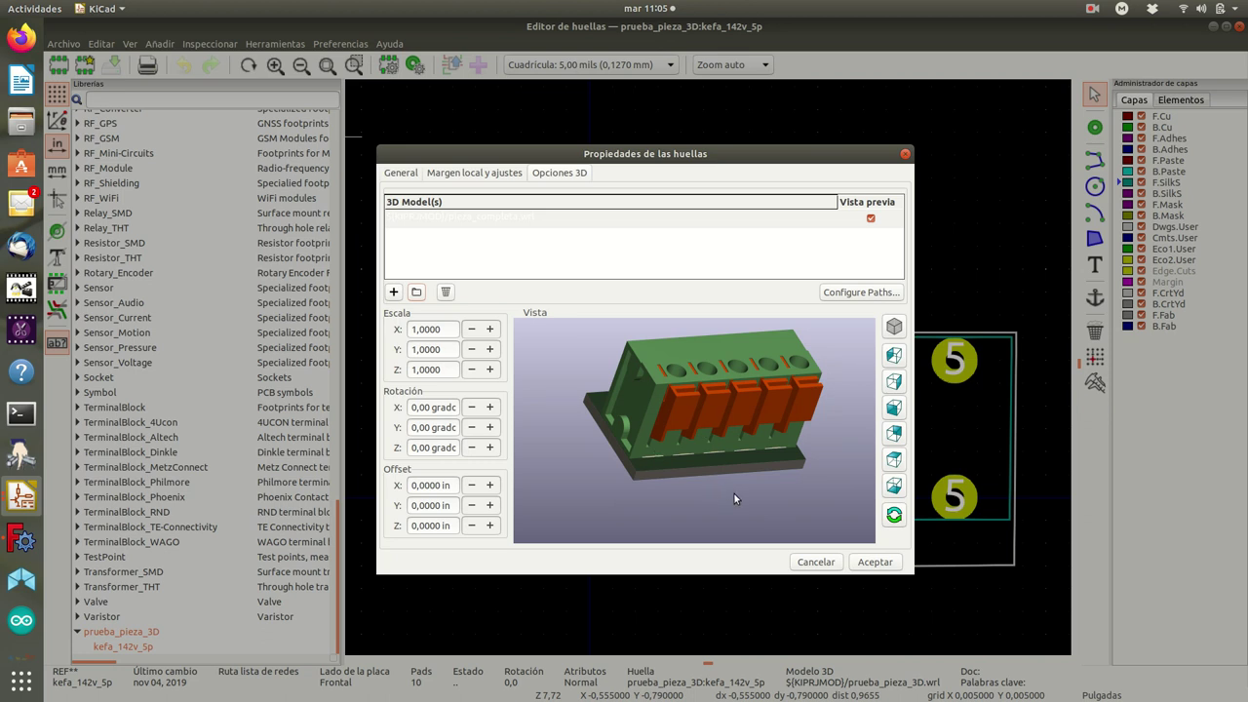
mouse_move(747, 492)
left_mouse_down()
mouse_move(743, 506)
mouse_move(772, 491)
mouse_move(592, 370)
mouse_move(685, 504)
mouse_move(752, 357)
left_mouse_up()
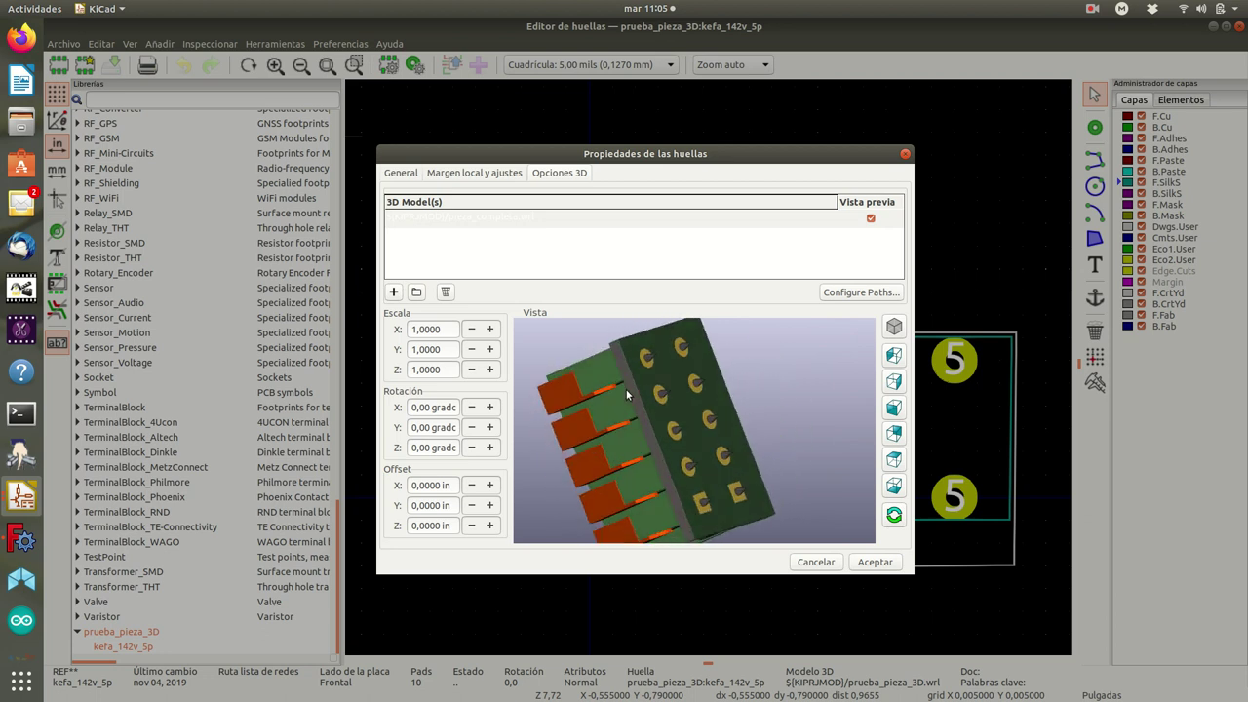
mouse_move(751, 361)
left_mouse_down()
mouse_move(806, 545)
mouse_move(698, 514)
left_mouse_up()
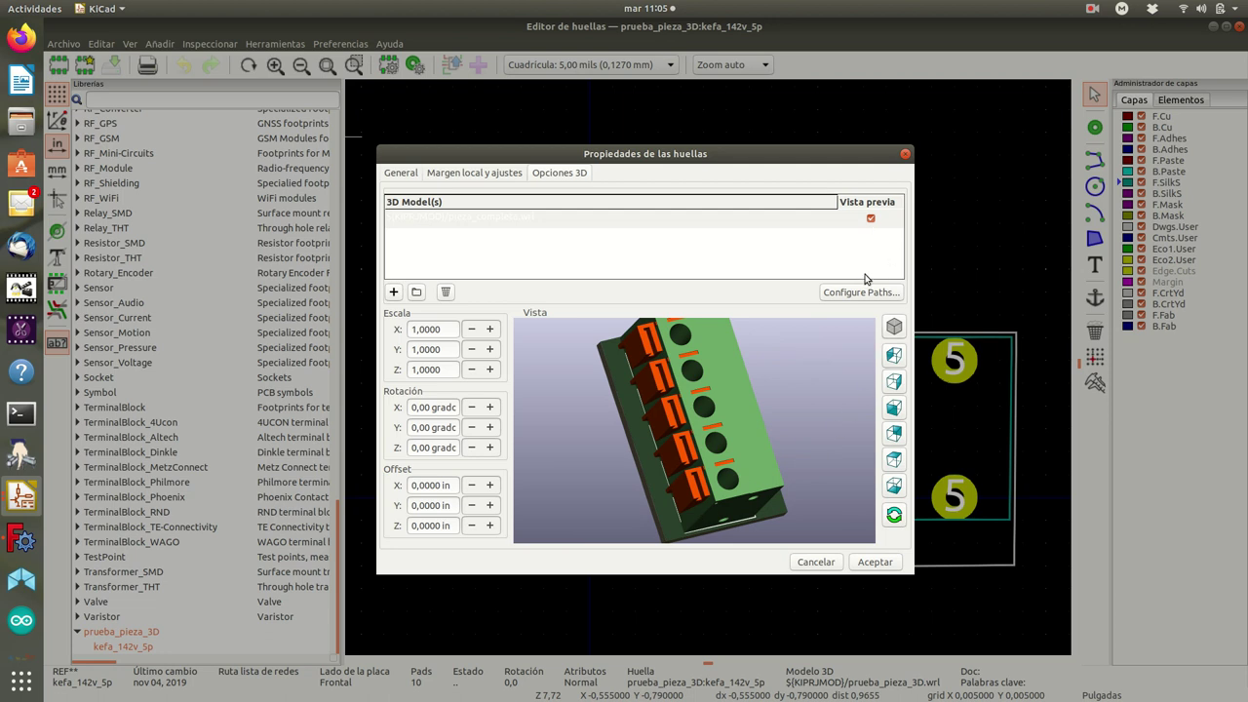
left_click(875, 562)
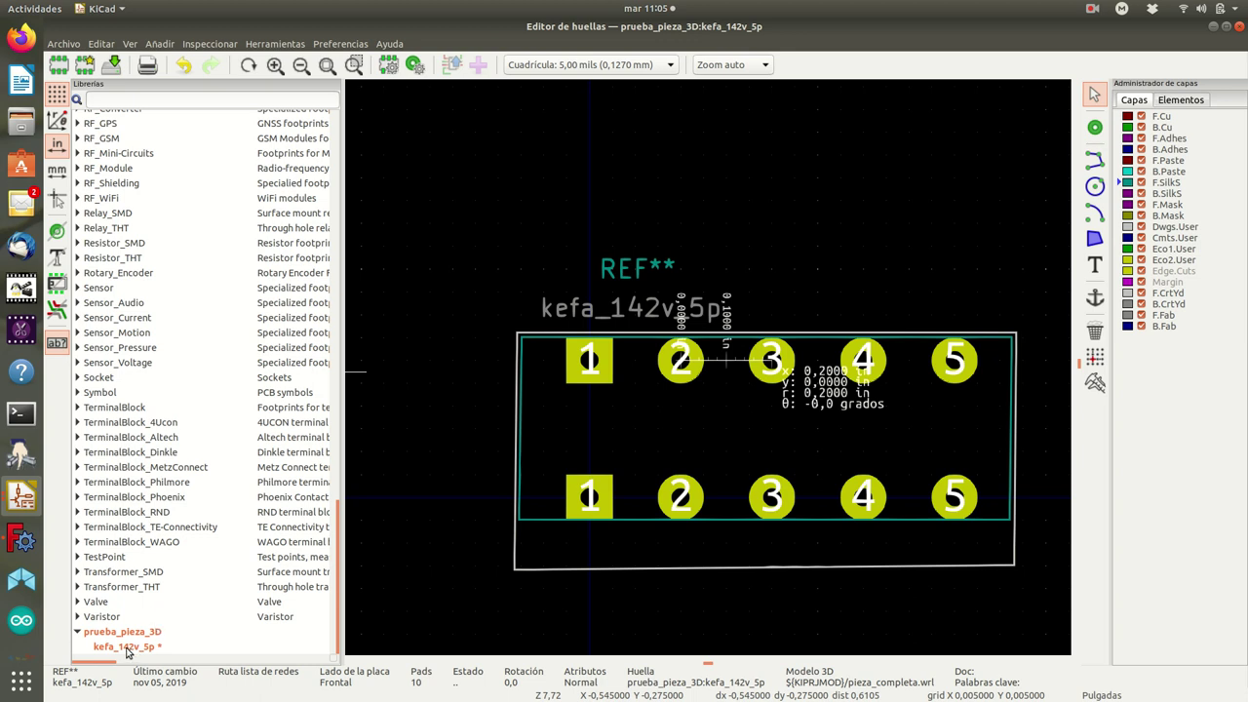
Save the kefa_142v_5p footprint, then open prueba_pieza_3D.sch from the project manager.
right_click(128, 652)
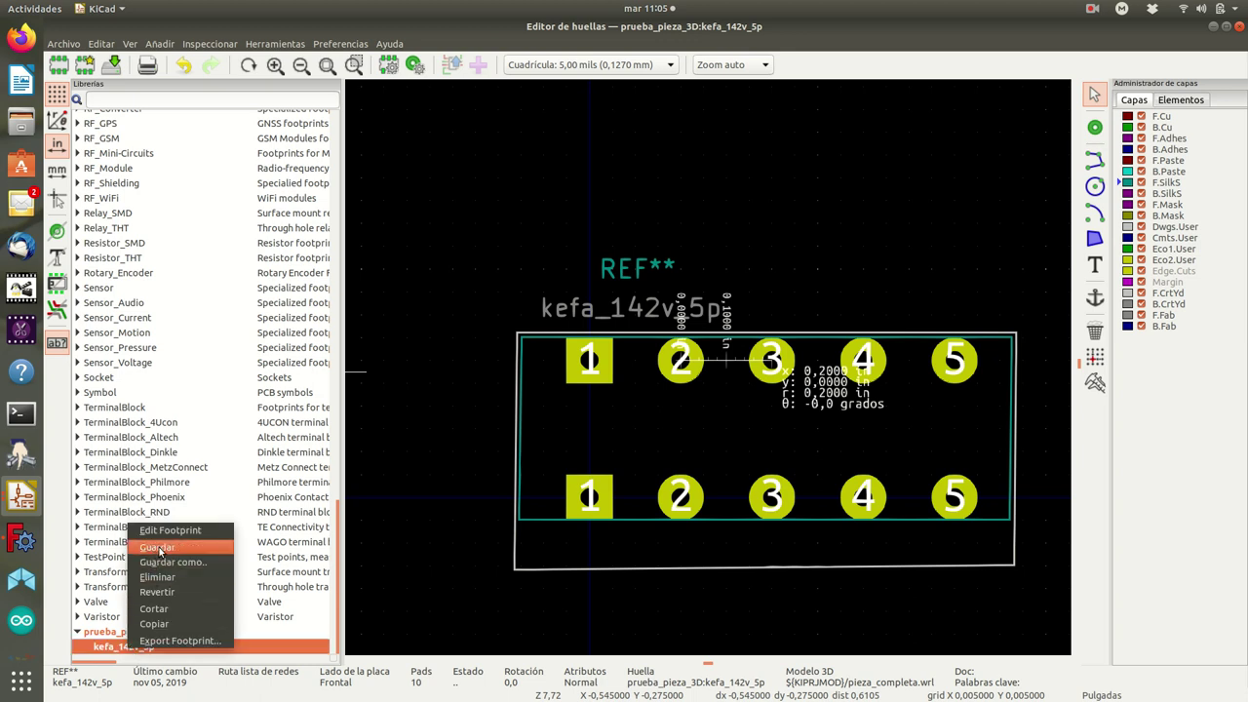
left_click(159, 546)
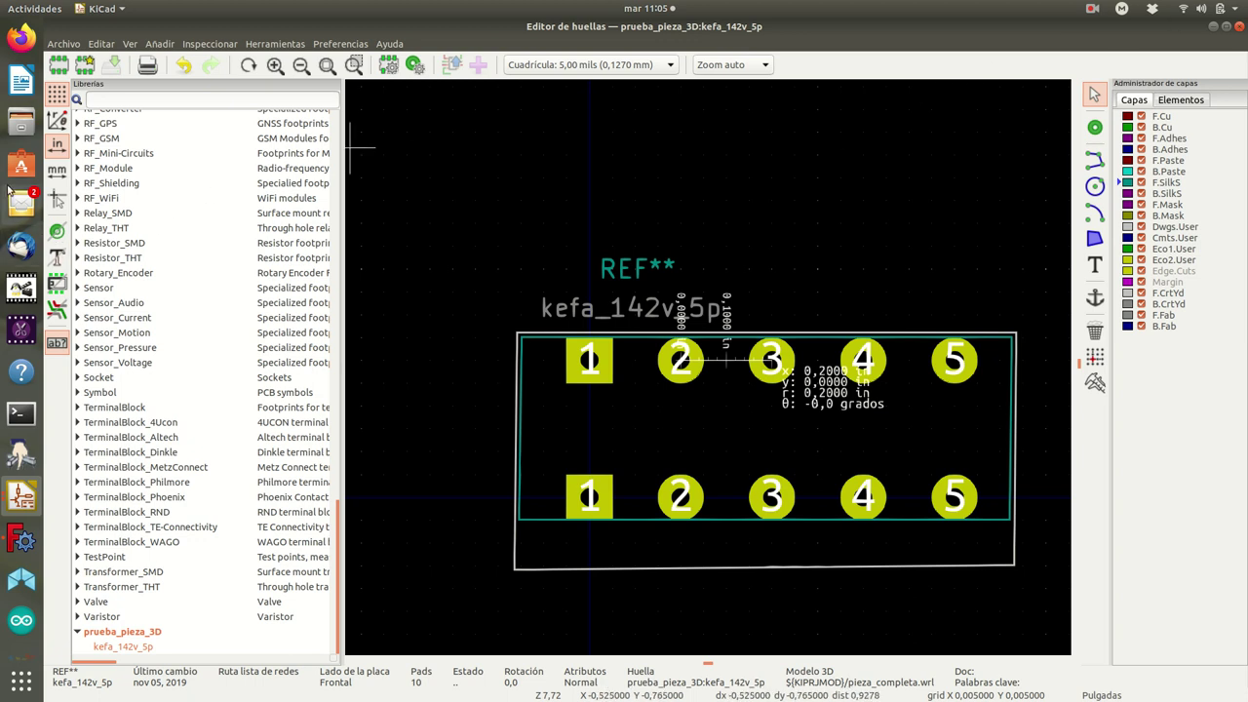
left_click(20, 497)
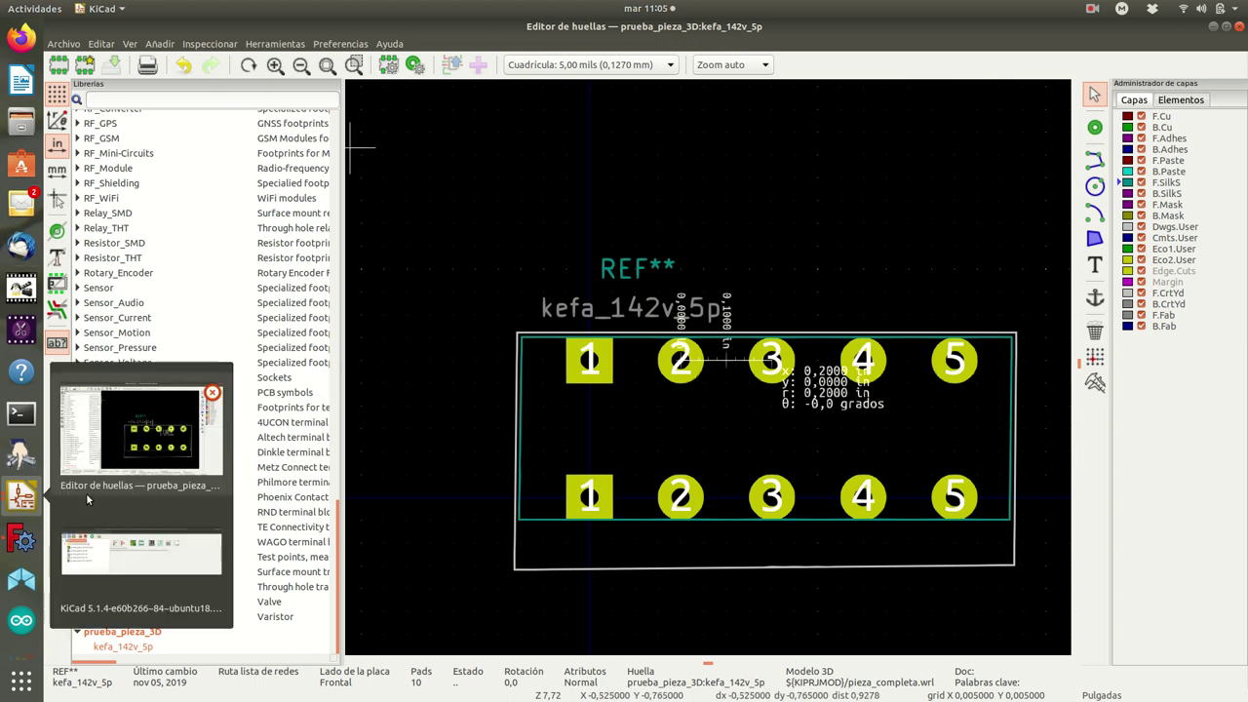
left_click(146, 561)
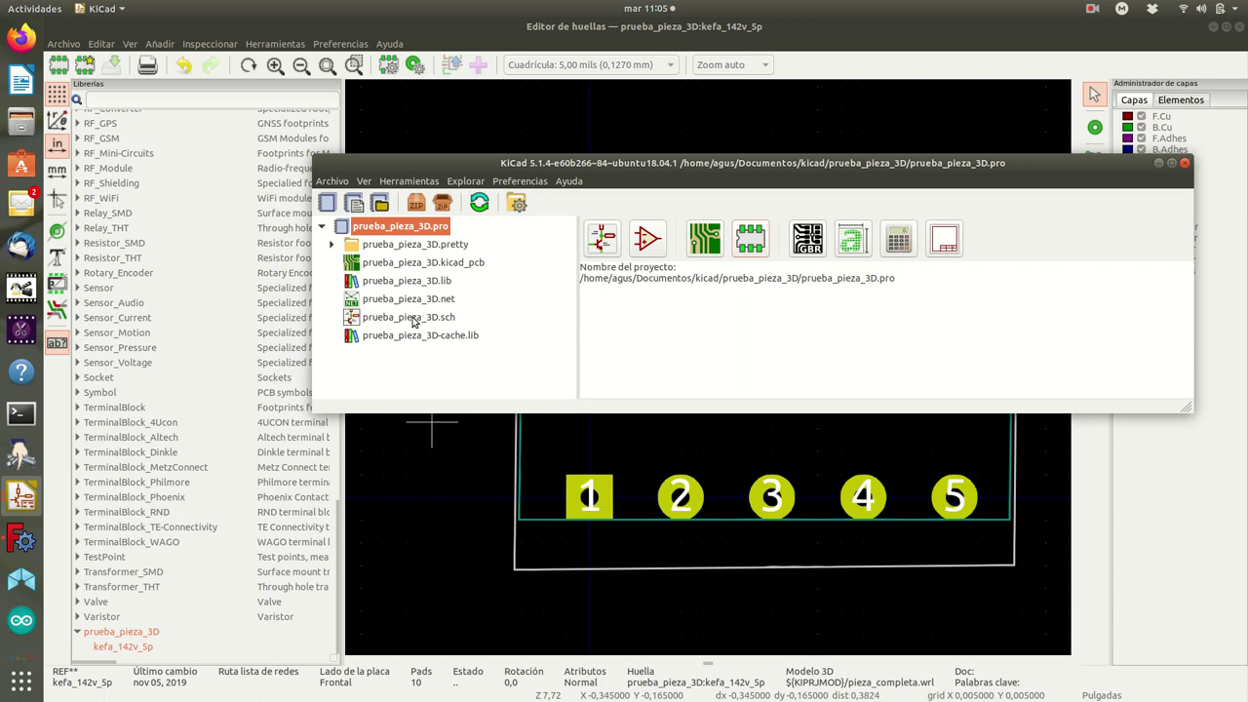
double_click(413, 317)
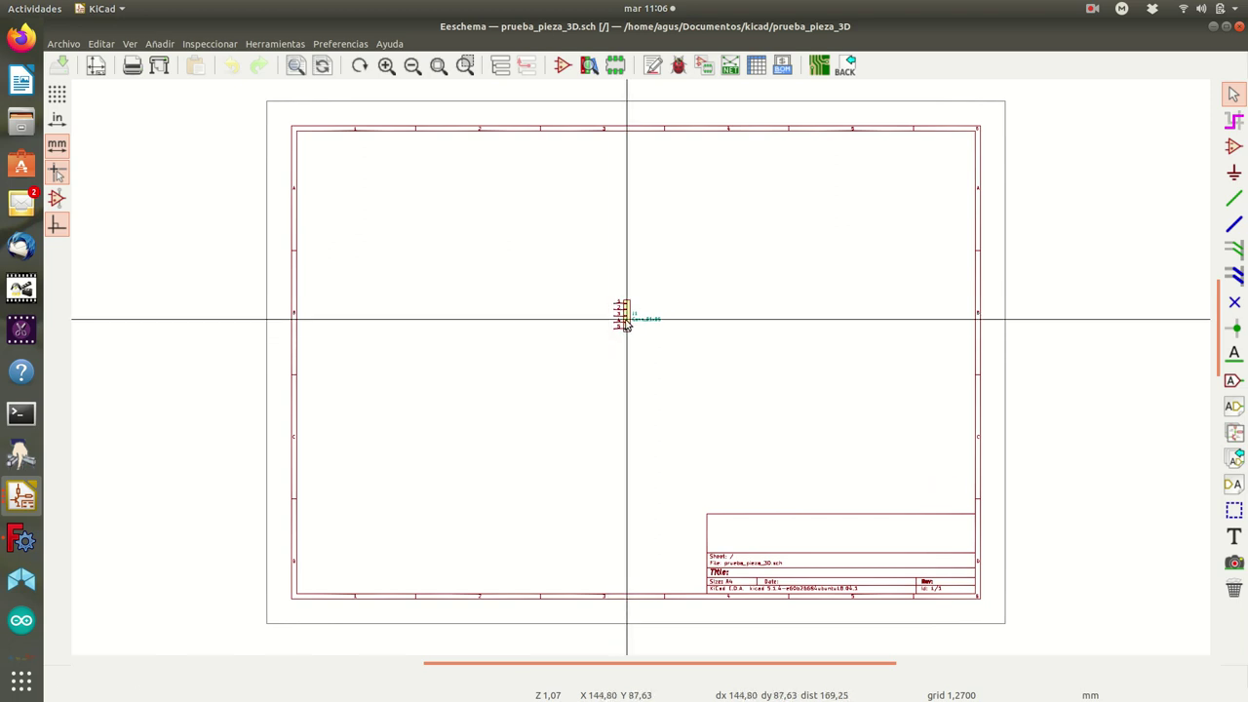
Open Assign Footprints and preview J1's kefa_142v_5p footprint, leaving grid and display options unchanged.
left_click(628, 325)
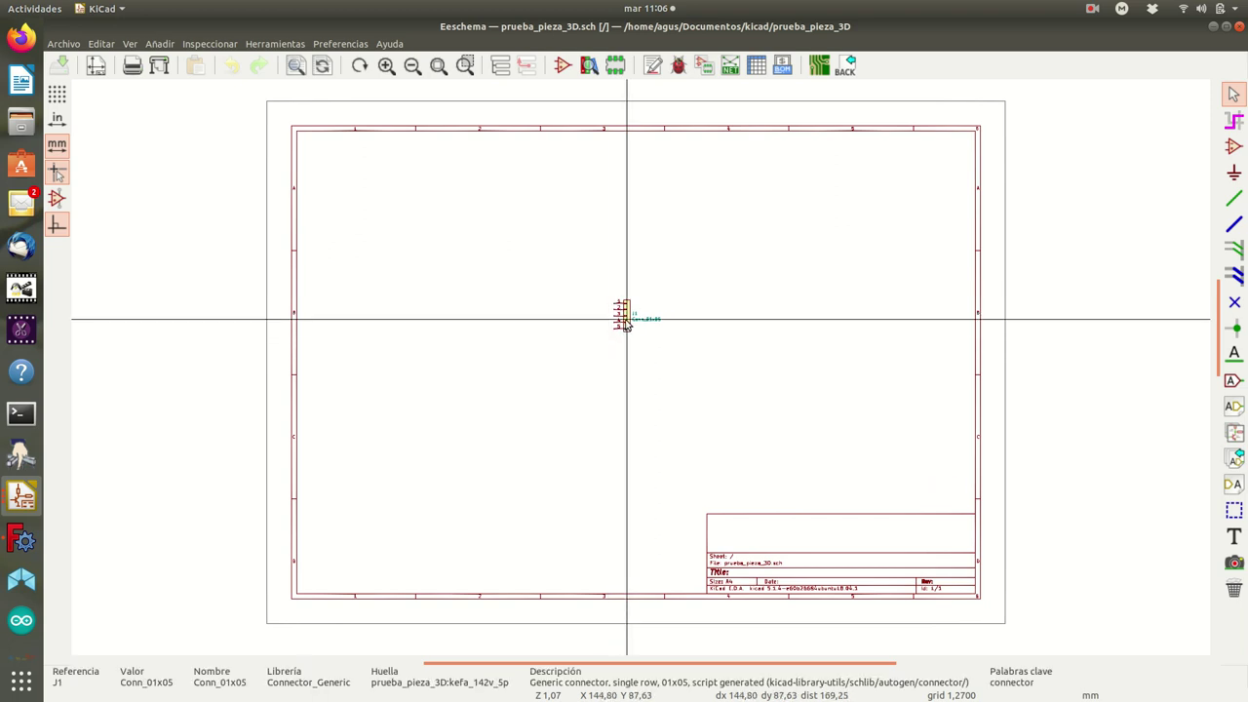
left_click(702, 66)
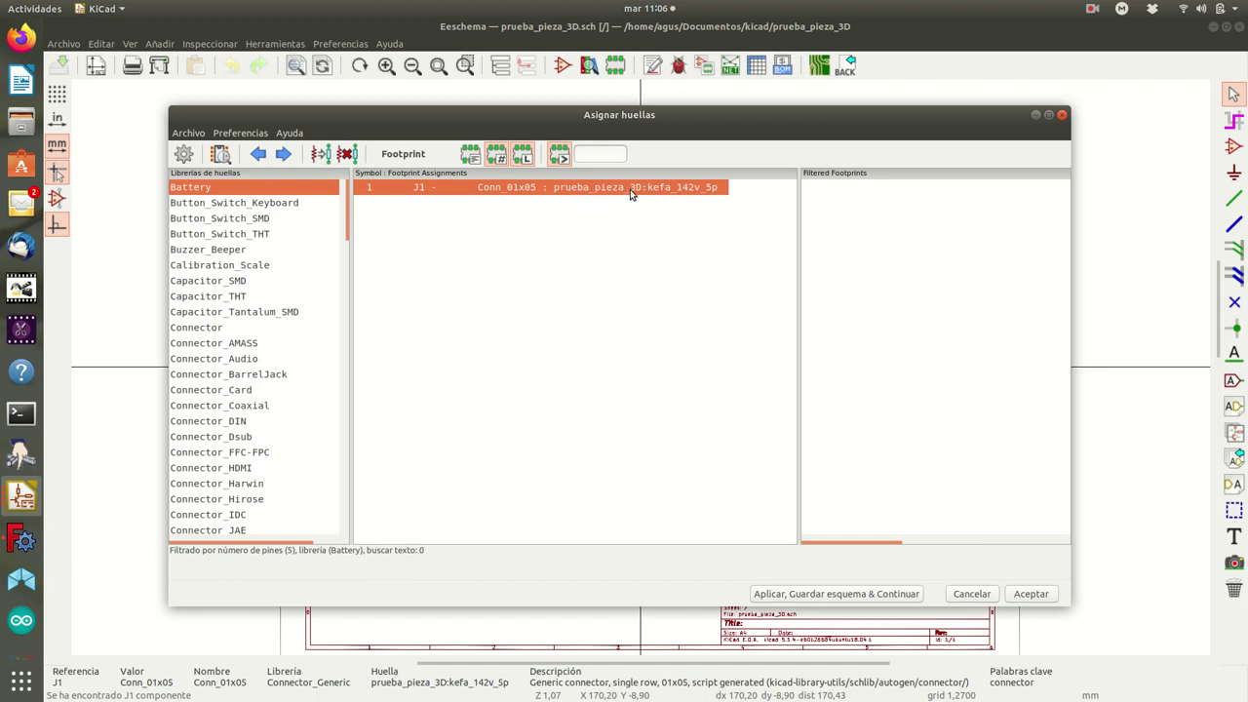
right_click(578, 194)
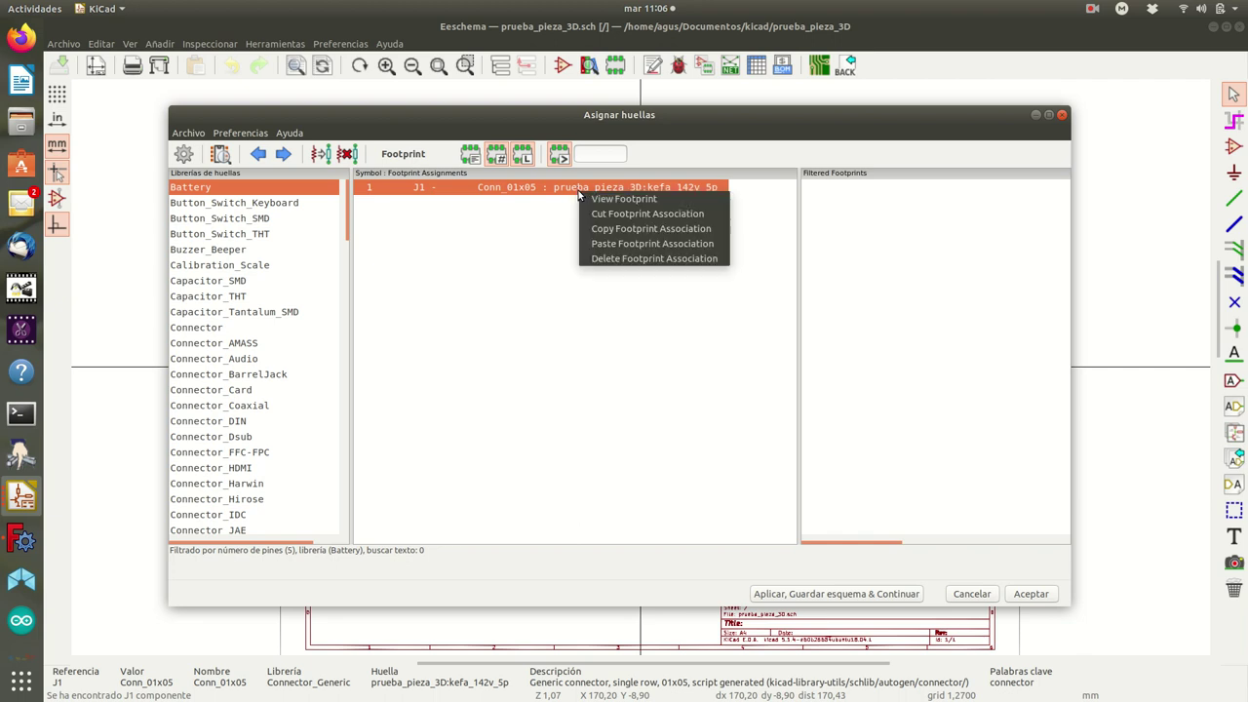
left_click(634, 200)
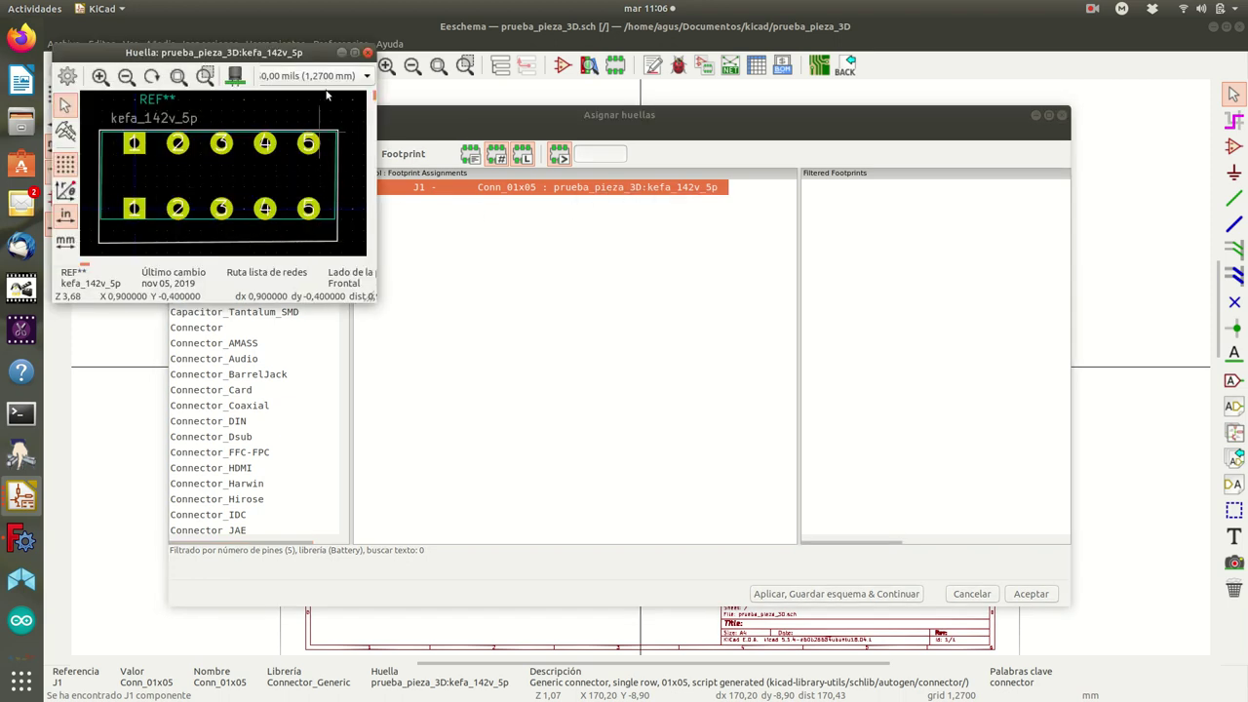
left_click(253, 75)
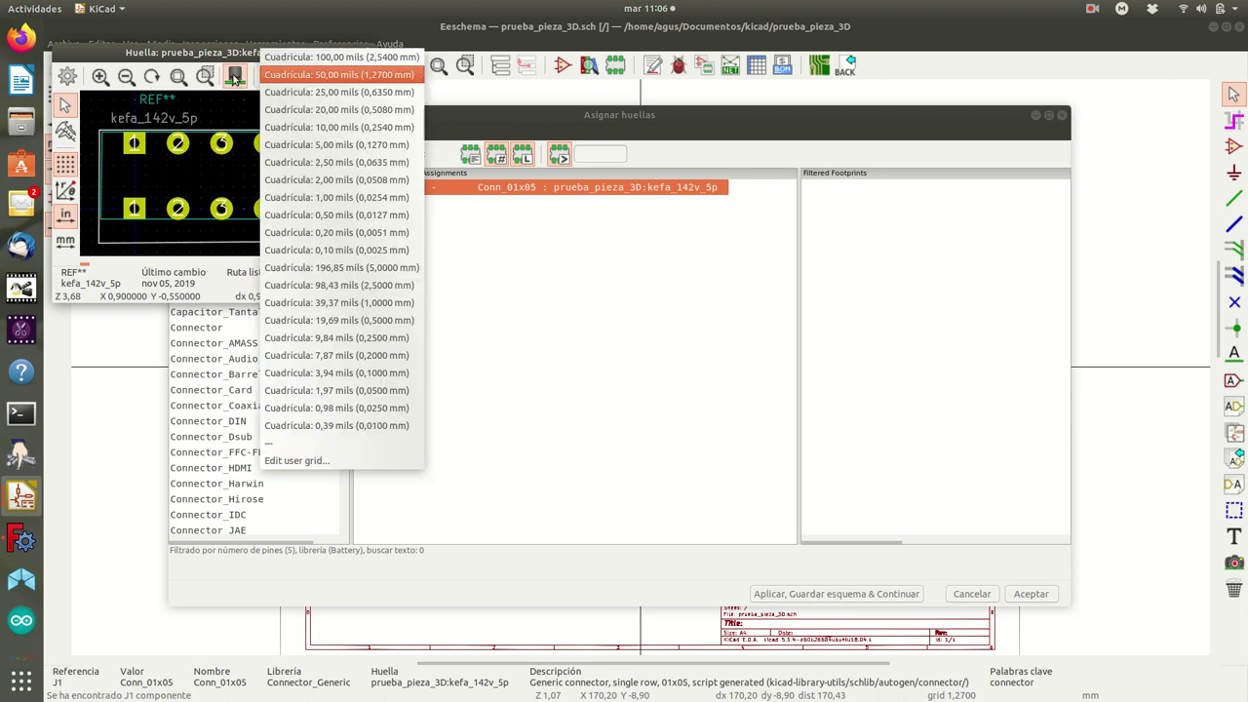
left_click(234, 78)
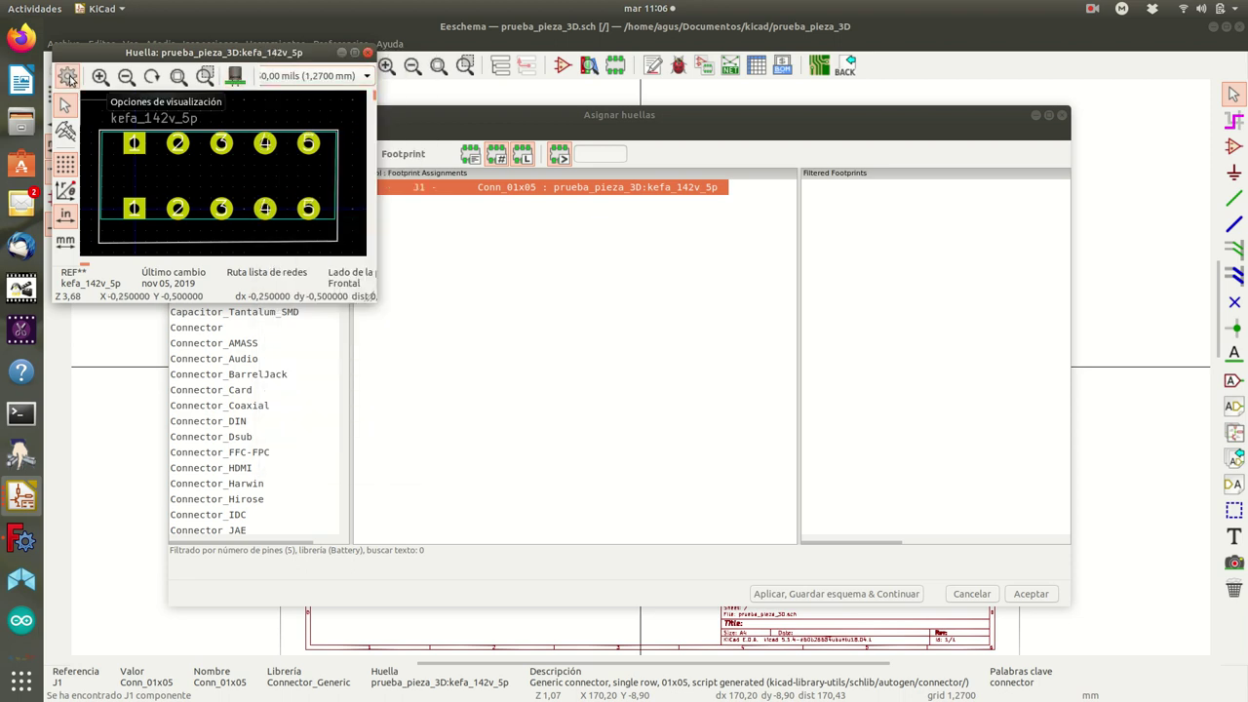
left_click(67, 77)
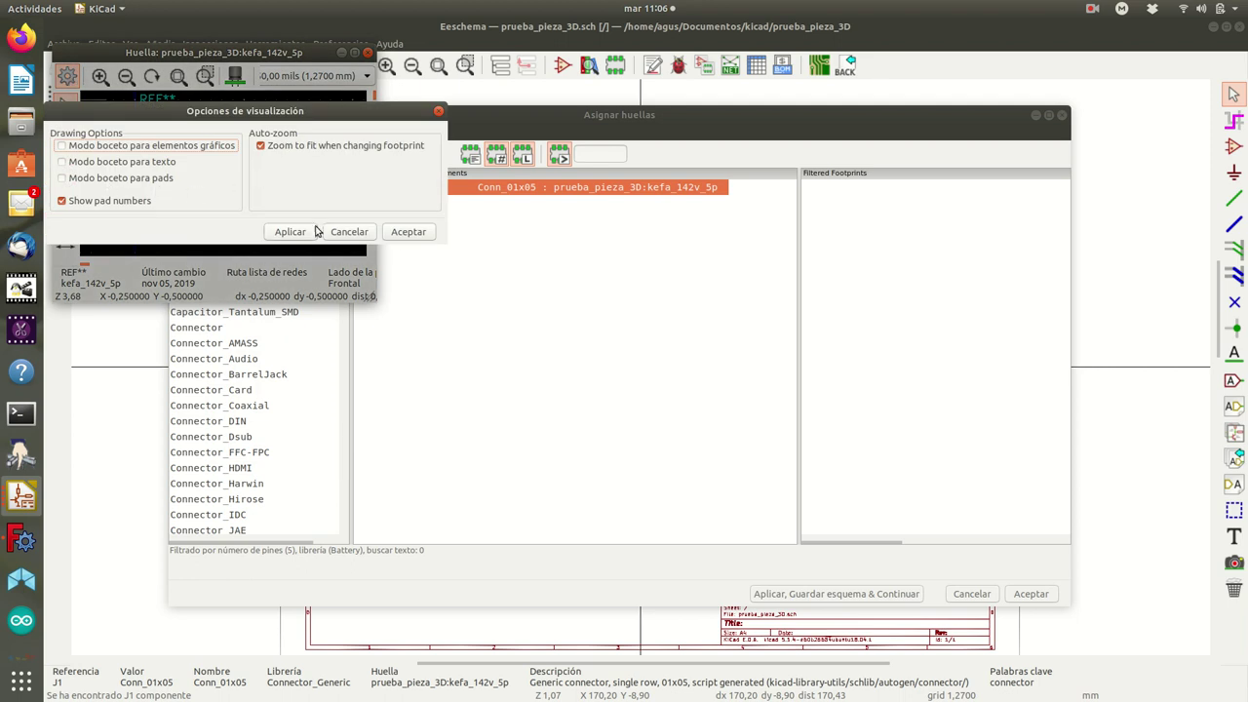
left_click(353, 235)
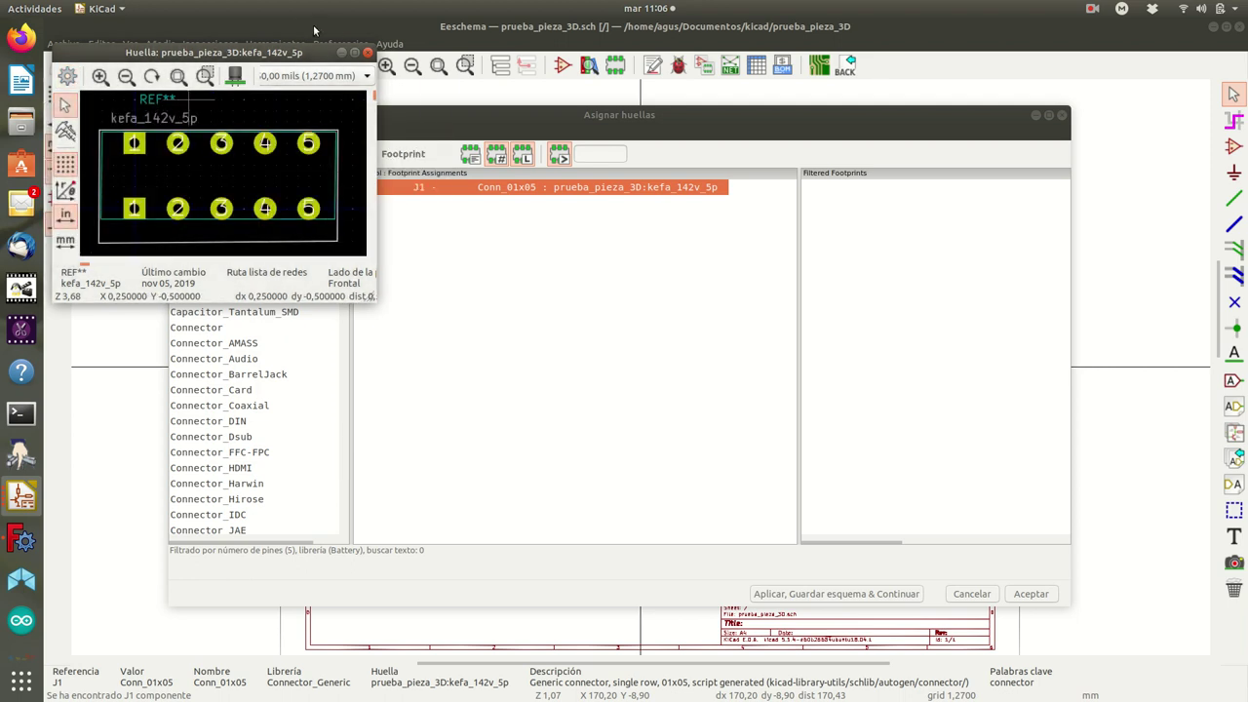
left_click(368, 52)
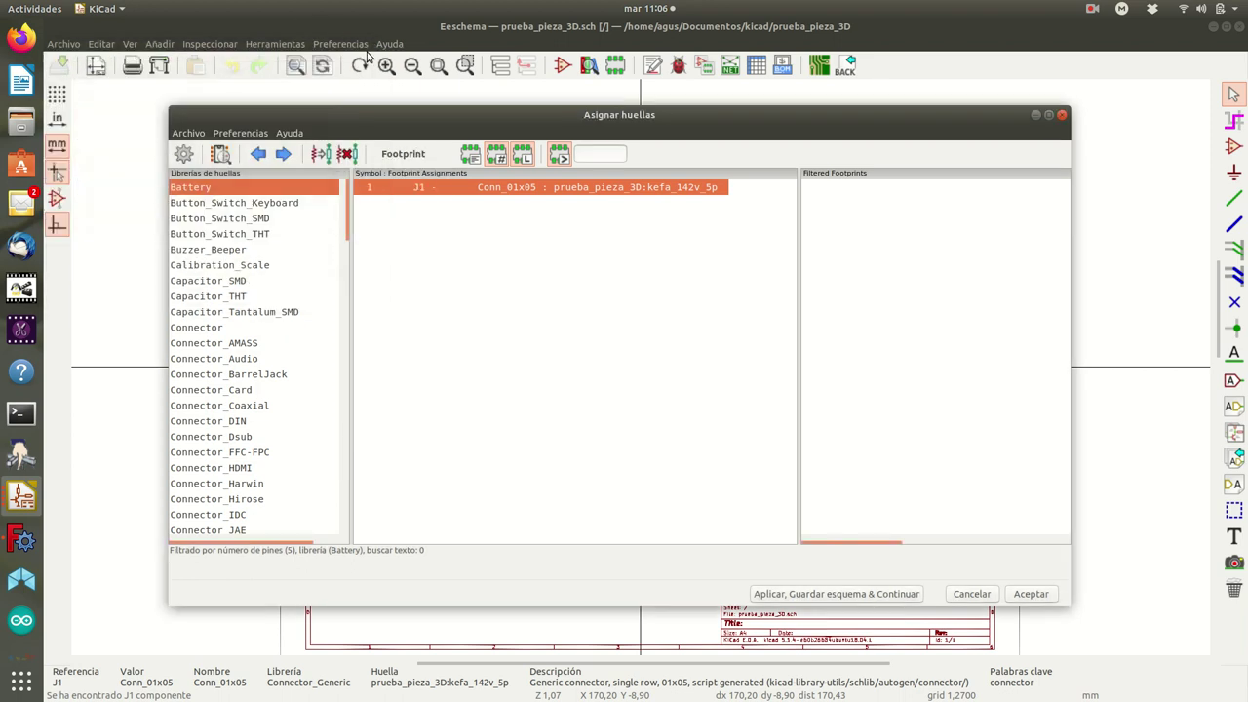
Accept the footprint assignments and save the Pcbnew netlist over prueba_pieza_3D.net.
left_click(1029, 594)
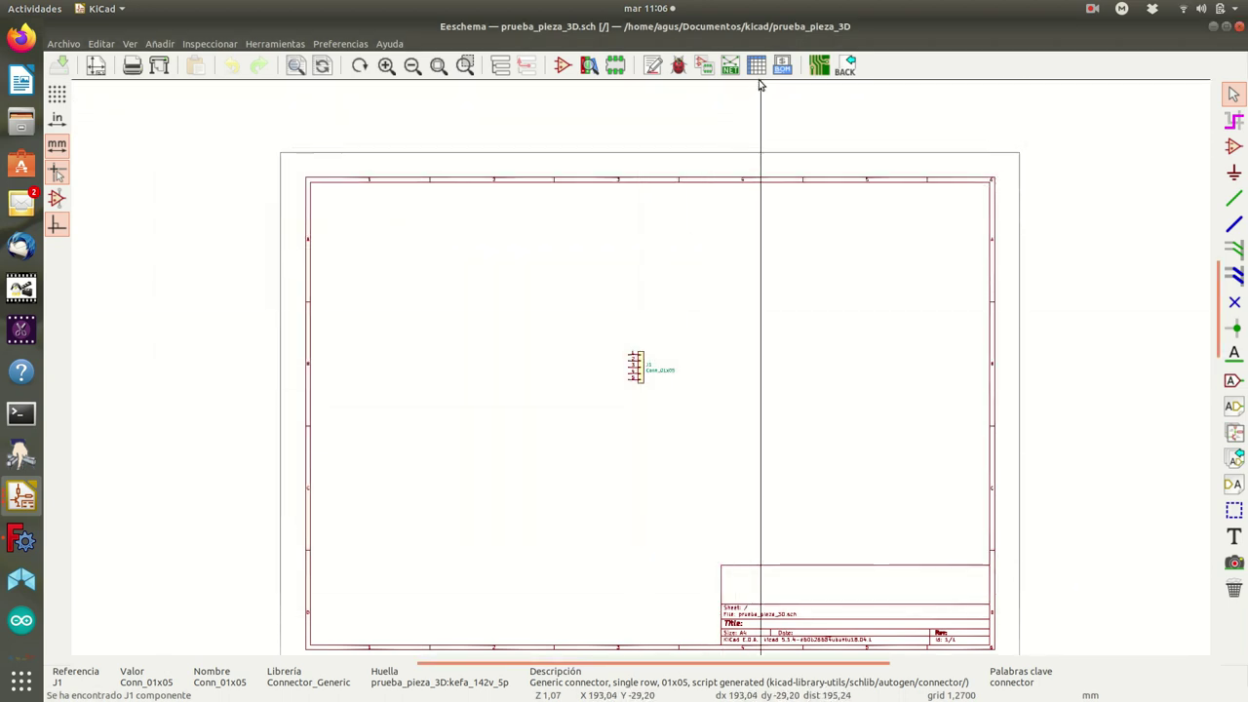
left_click(733, 66)
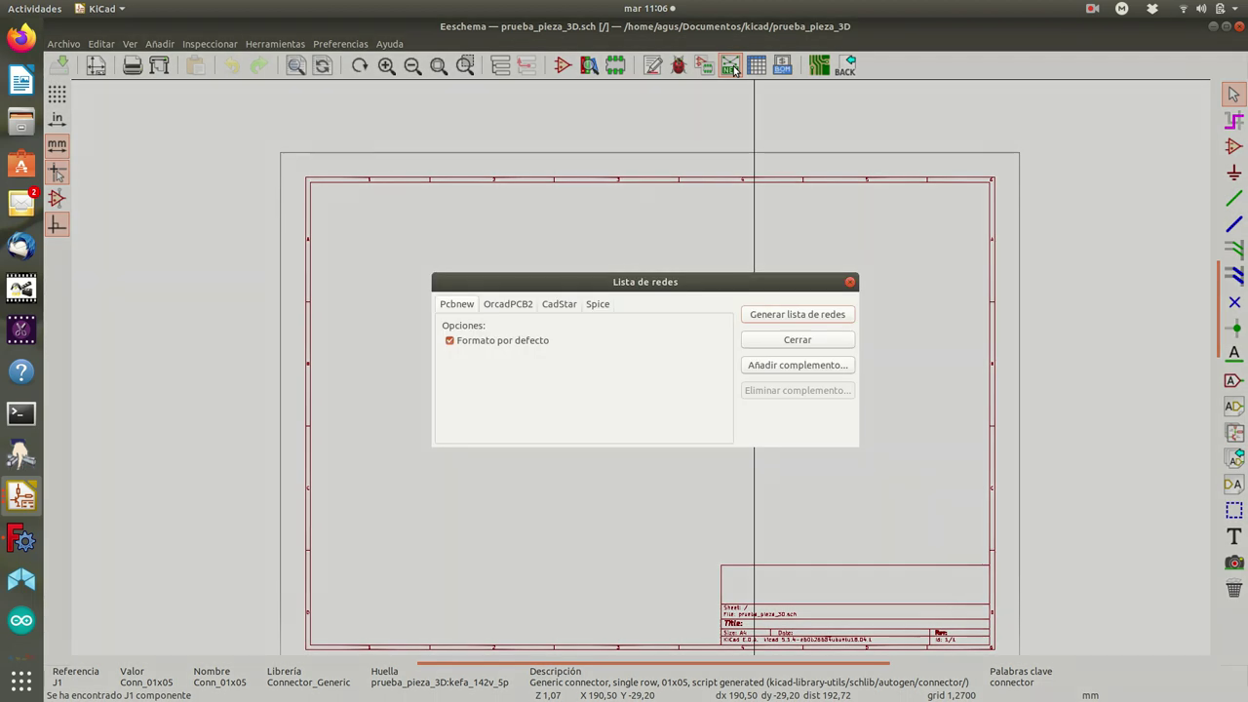
left_click(794, 317)
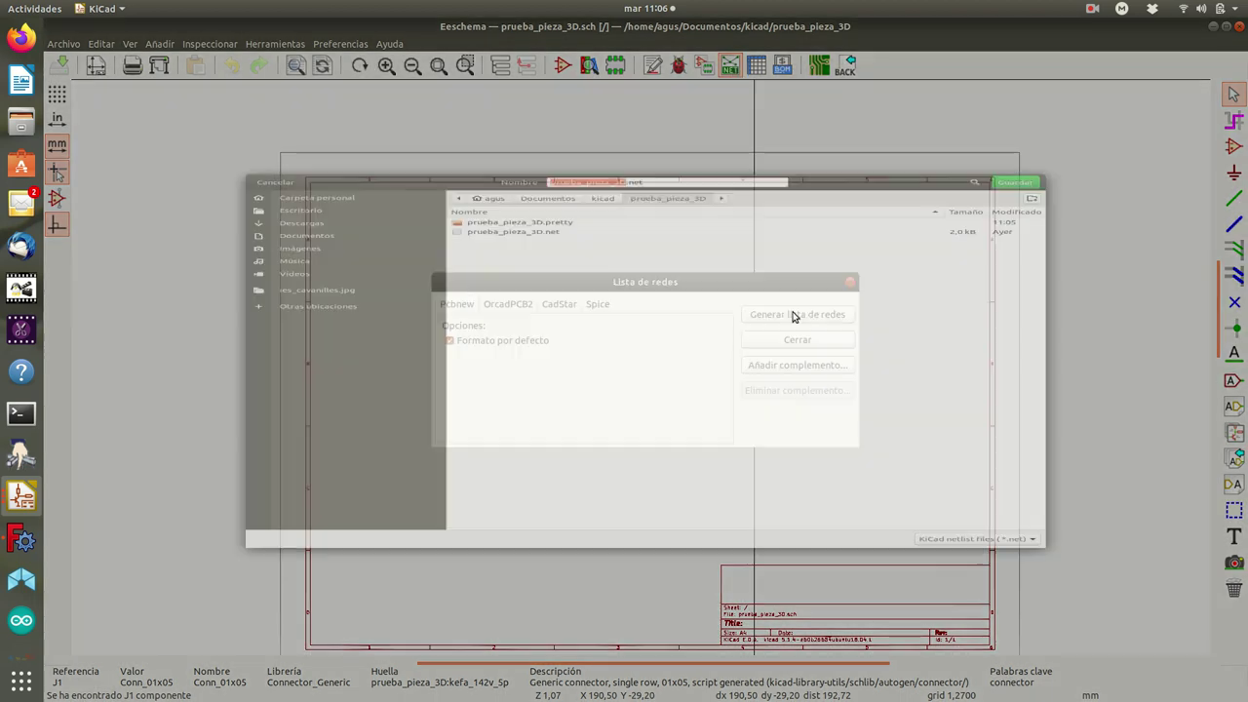
left_click(533, 152)
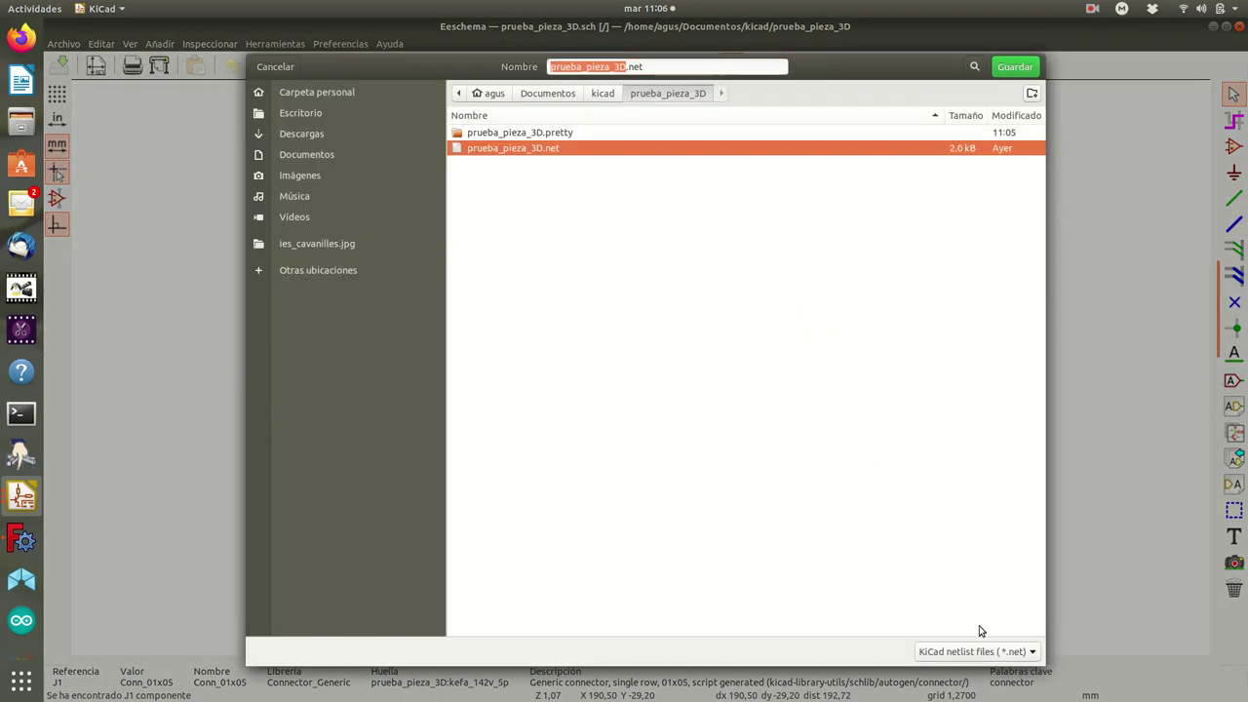
left_click(1014, 66)
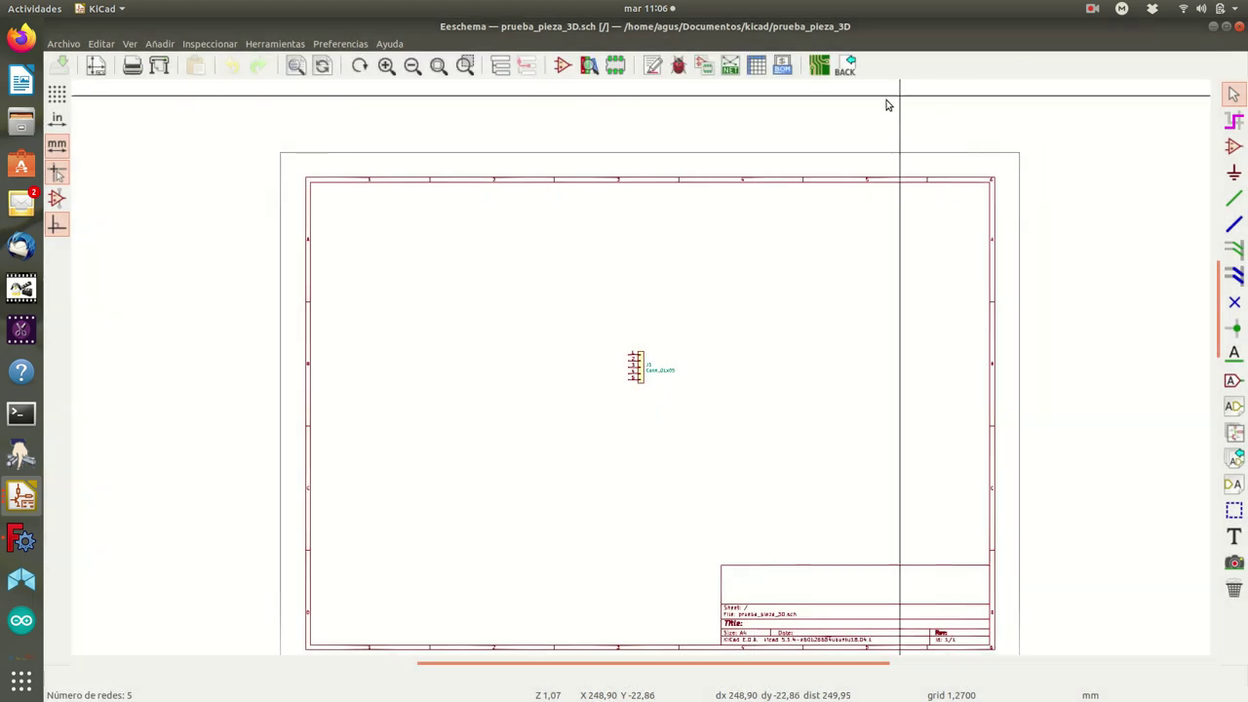
Open Pcbnew and update the board from the schematic, re-associating footprints by reference.
left_click(819, 65)
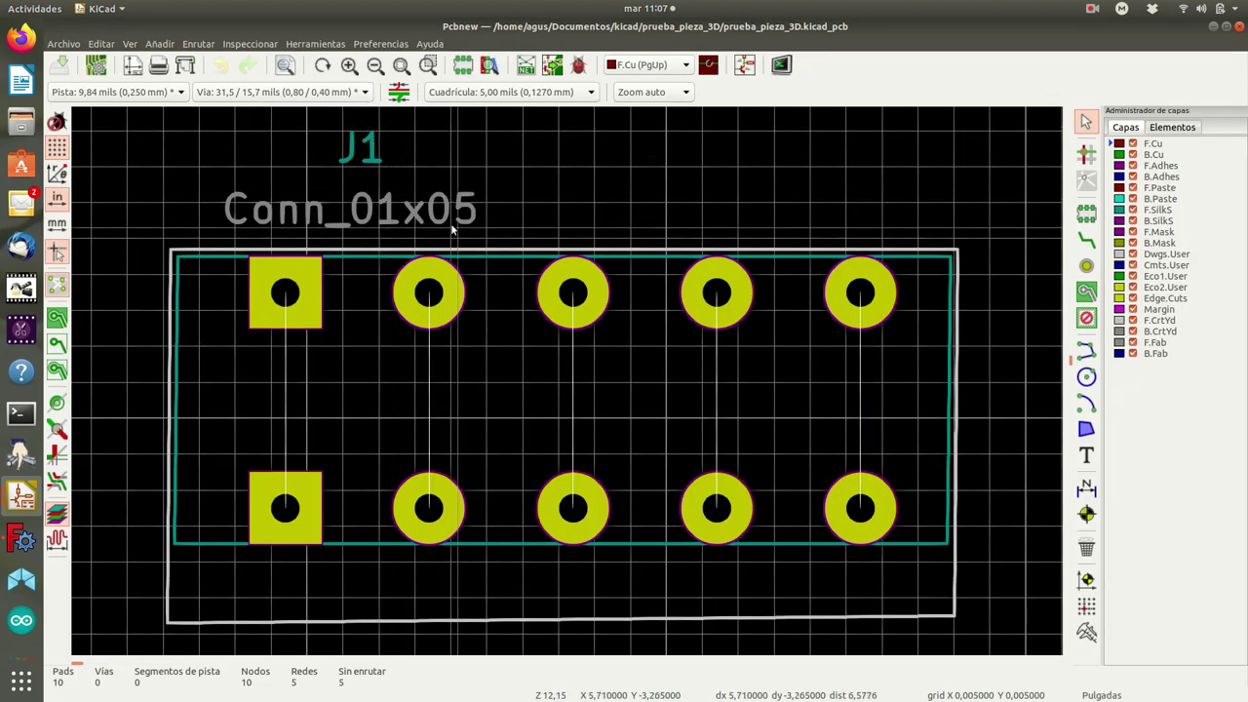
left_click(552, 66)
left_click(472, 262)
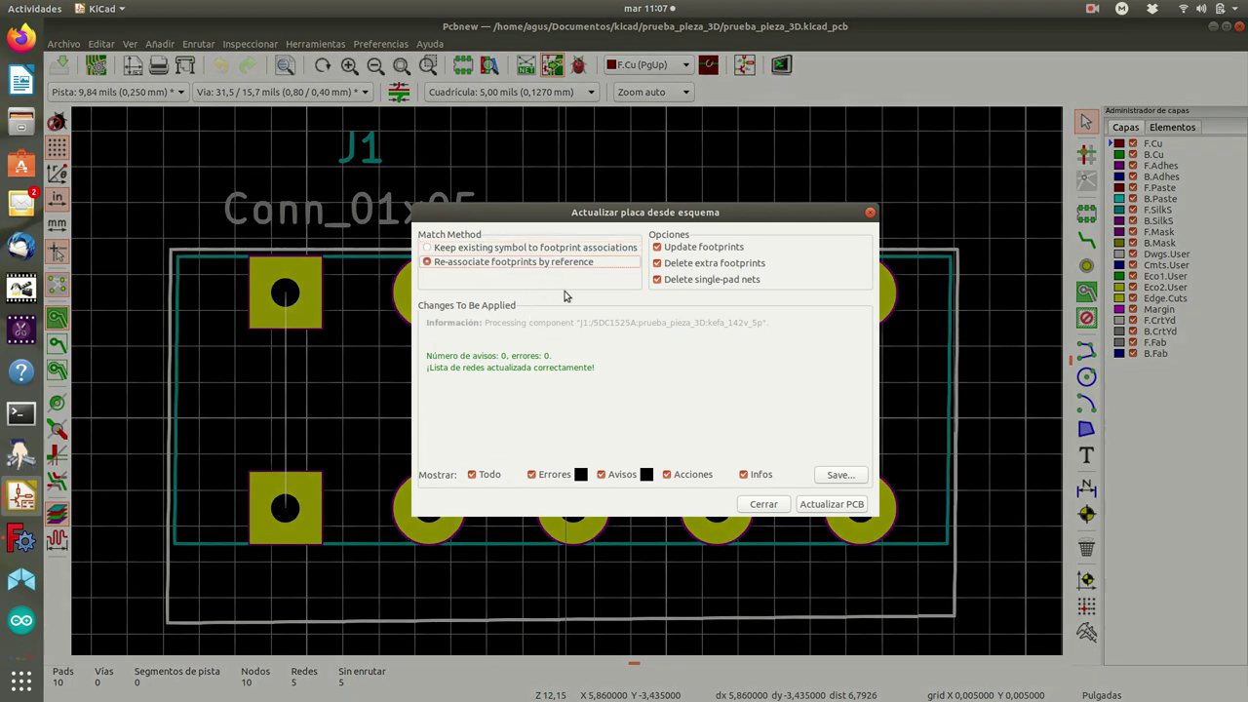
left_click(831, 506)
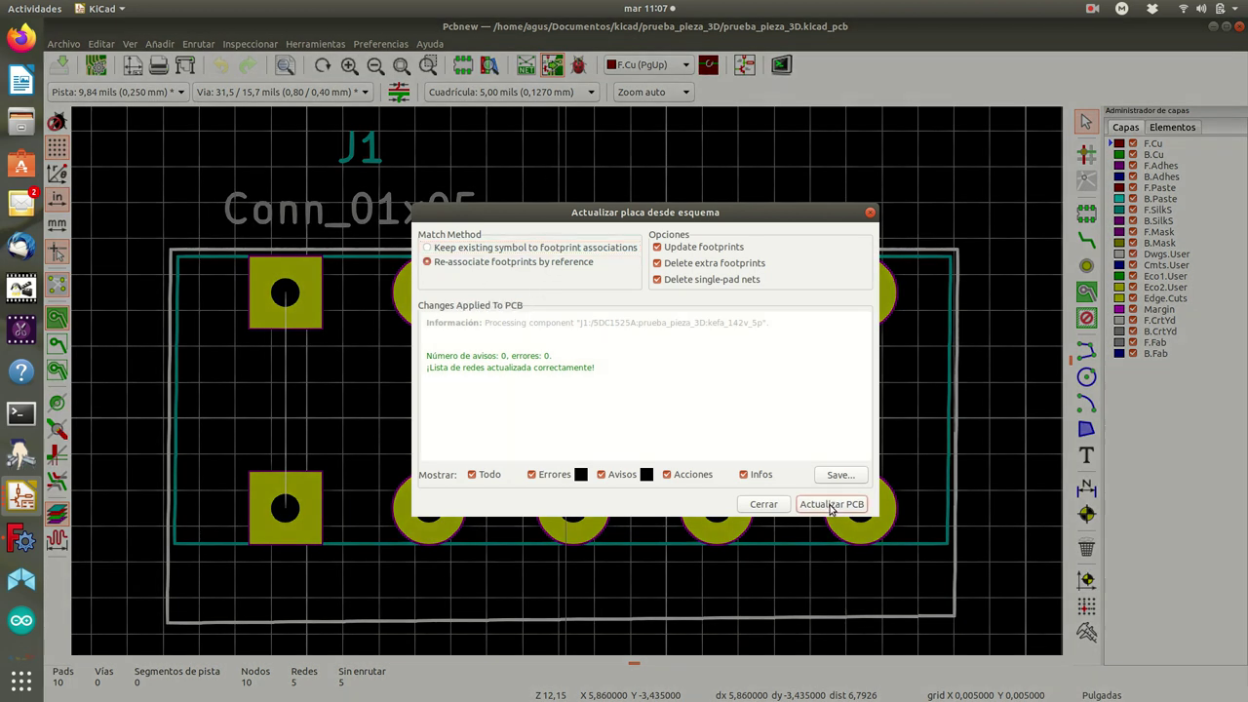
left_click(763, 504)
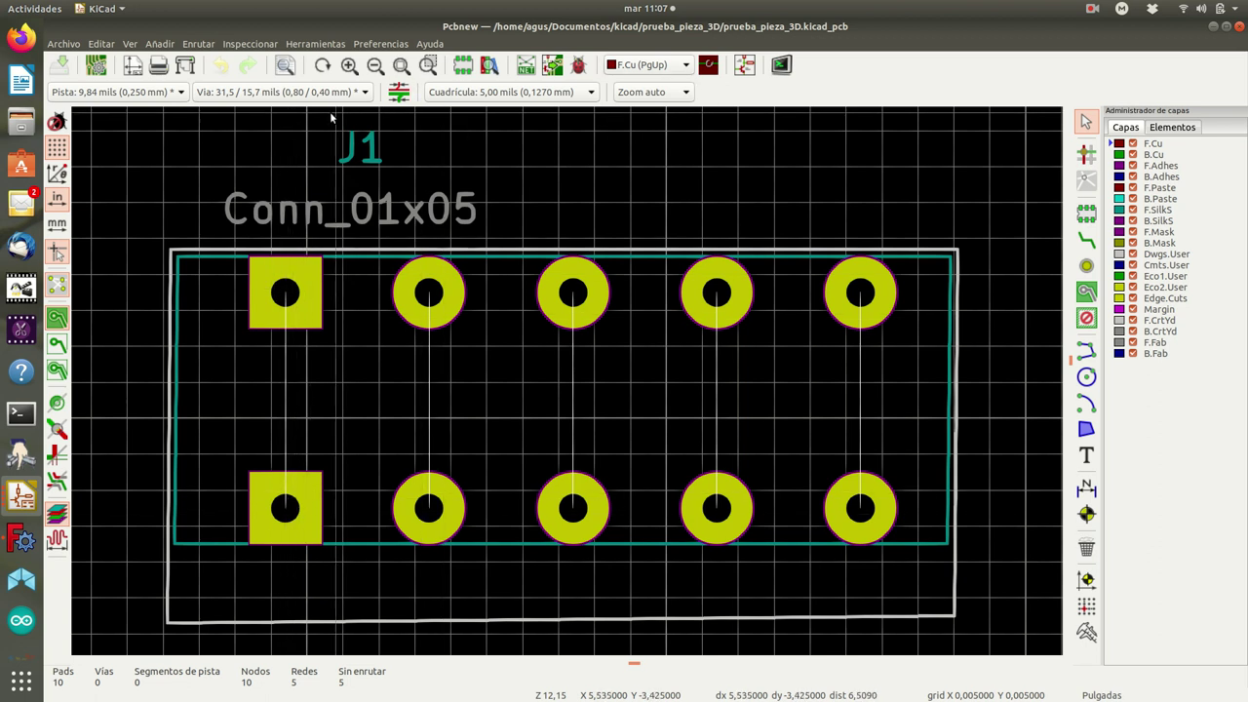
Open the board's 3D viewer and orbit to see J1's green terminal block in perspective.
left_click(128, 45)
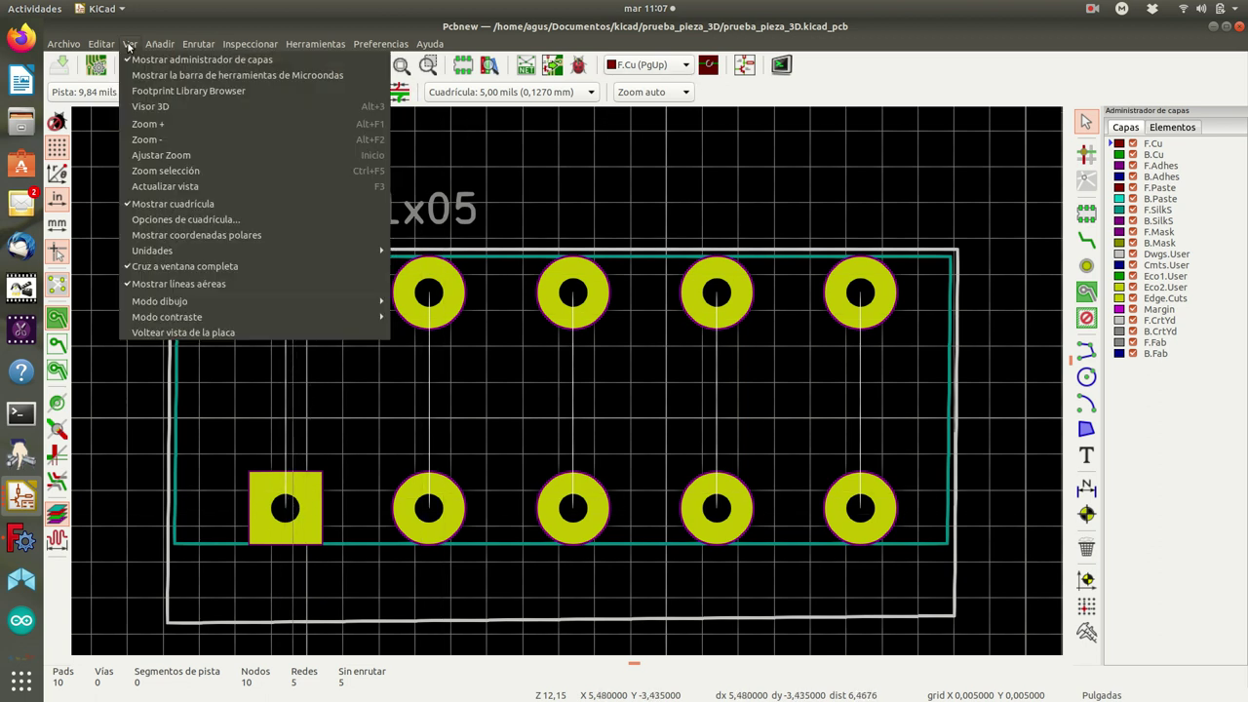
left_click(150, 108)
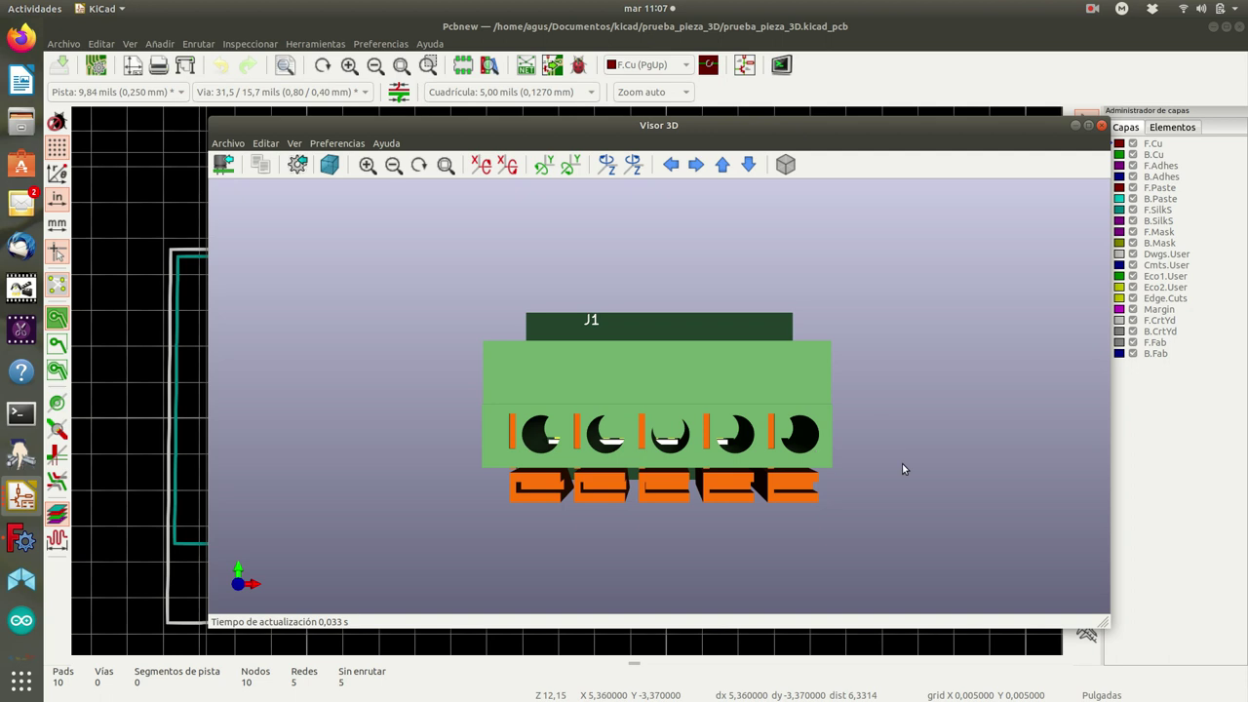
mouse_move(905, 462)
left_mouse_down()
mouse_move(604, 246)
mouse_move(656, 448)
mouse_move(806, 232)
mouse_move(905, 250)
mouse_move(964, 330)
mouse_move(946, 449)
mouse_move(851, 522)
mouse_move(630, 523)
mouse_move(437, 476)
mouse_move(445, 404)
mouse_move(688, 328)
mouse_move(886, 327)
mouse_move(892, 364)
mouse_move(933, 357)
mouse_move(933, 383)
mouse_move(947, 279)
mouse_move(906, 223)
mouse_move(799, 182)
mouse_move(587, 197)
mouse_move(537, 228)
mouse_move(588, 309)
mouse_move(927, 353)
mouse_move(963, 349)
mouse_move(975, 304)
mouse_move(1036, 299)
mouse_move(1042, 313)
mouse_move(965, 380)
left_mouse_up()
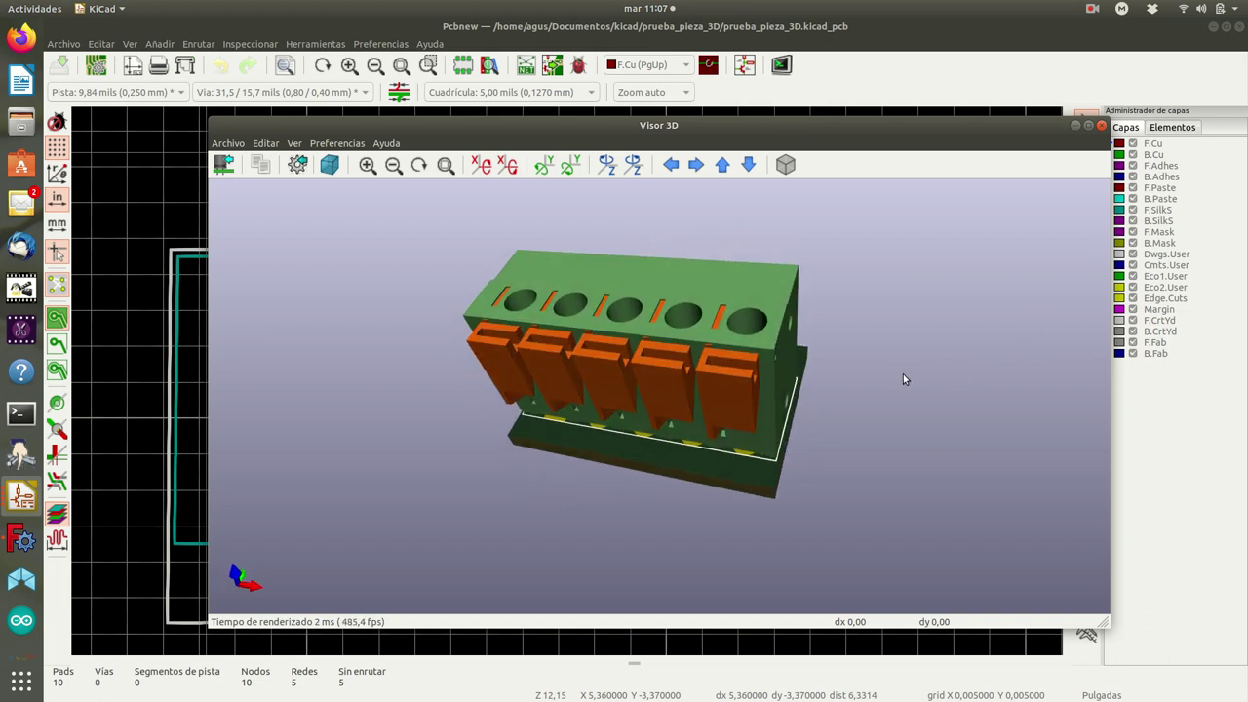